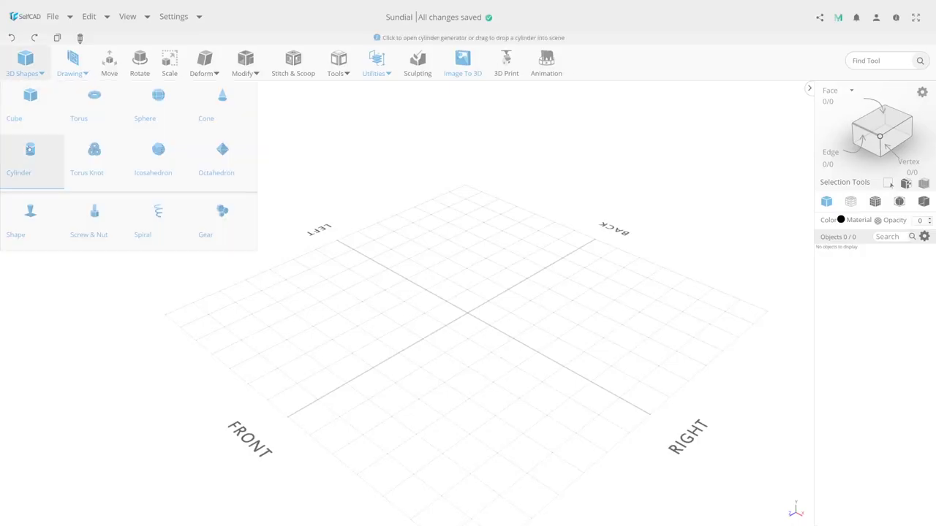
Step: Add a cylinder and load the sundial picture as a reference image
{"action": "left_click", "coordinate": [30, 149]}
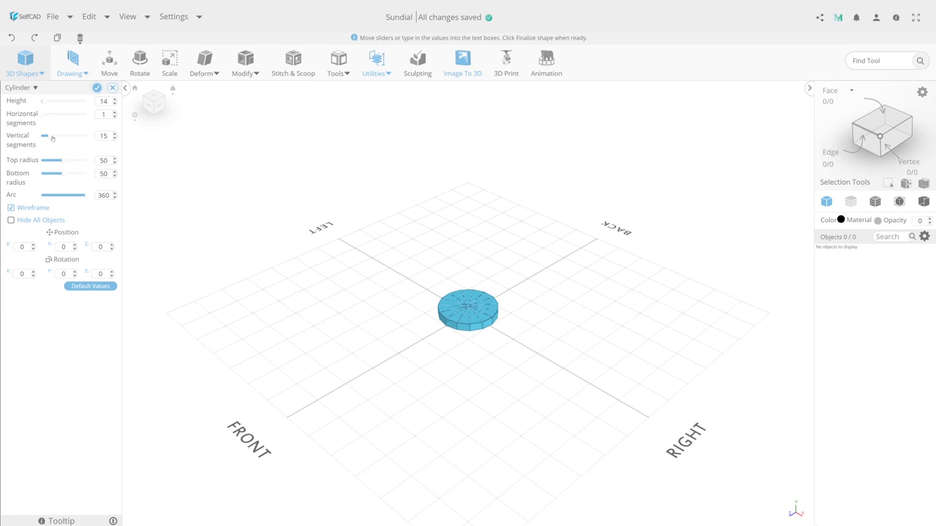
{"action": "left_click", "coordinate": [97, 88]}
{"action": "left_click", "coordinate": [127, 16]}
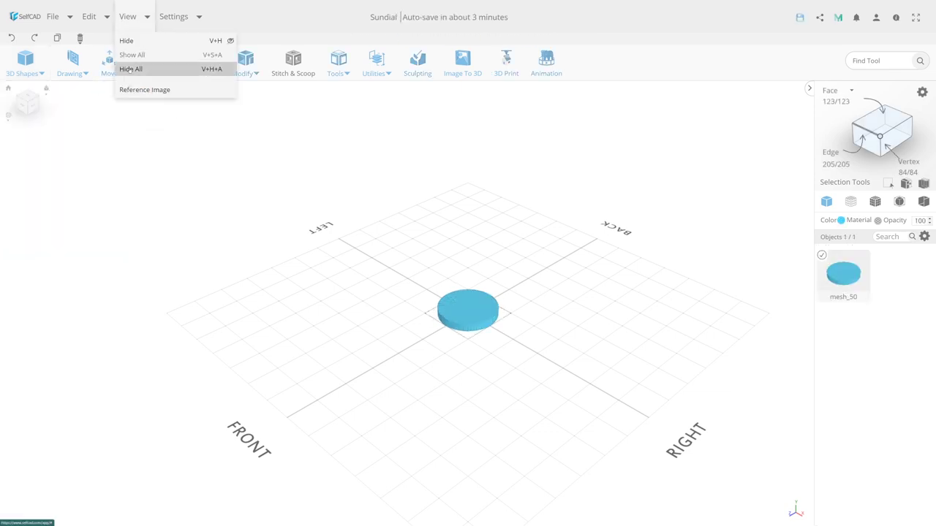
{"action": "left_click", "coordinate": [146, 89]}
{"action": "left_click", "coordinate": [30, 103]}
{"action": "double_click", "coordinate": [122, 65]}
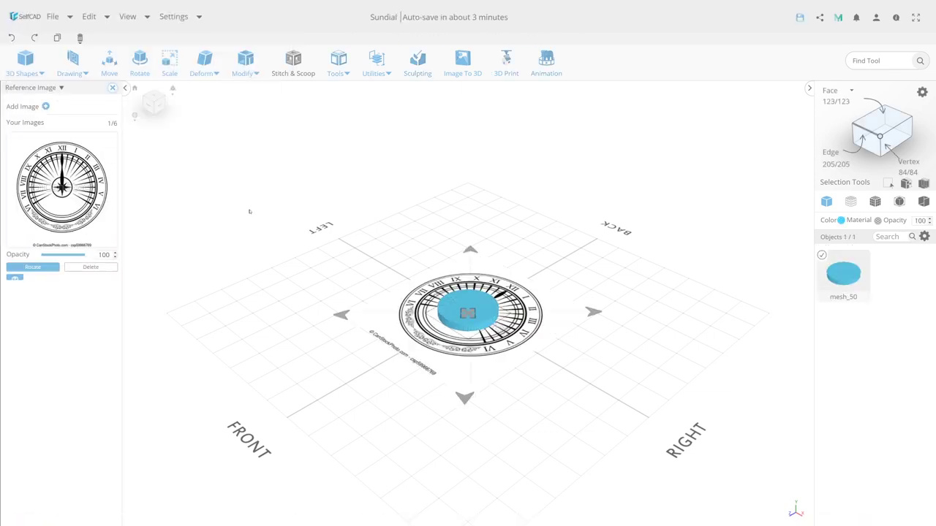
{"action": "left_click", "coordinate": [112, 87]}
Step: Scale the cylinder to about 230.8 × 9.34 × 230.6, make it transparent and view from the top
{"action": "left_click", "coordinate": [468, 313]}
{"action": "key", "text": "s"}
{"action": "mouse_move", "coordinate": [468, 310]}
{"action": "left_mouse_down"}
{"action": "mouse_move", "coordinate": [505, 354]}
{"action": "mouse_move", "coordinate": [491, 346]}
{"action": "left_mouse_up"}
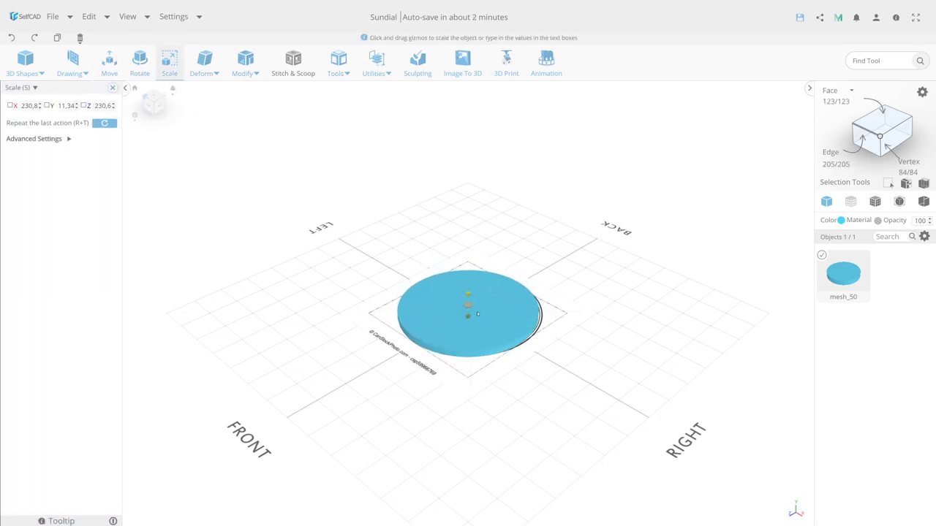
{"action": "left_click", "coordinate": [850, 201]}
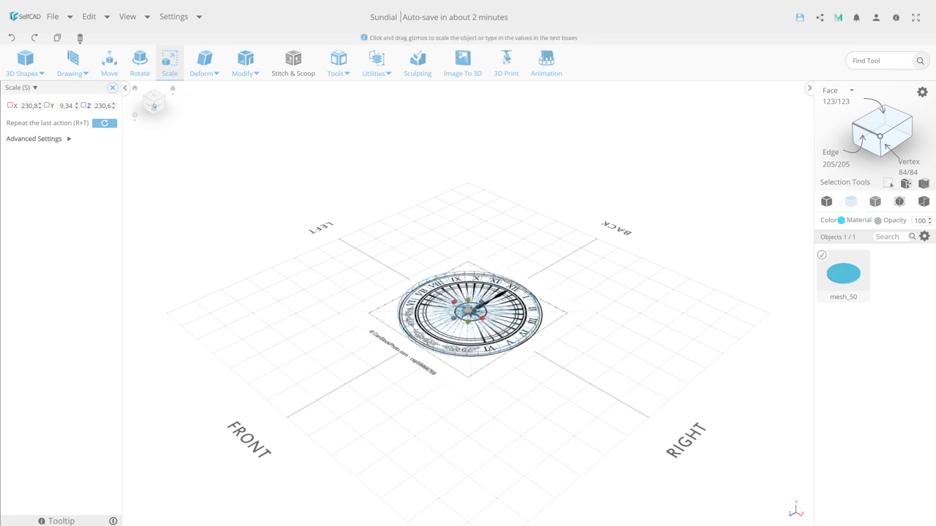
{"action": "key", "text": "t"}
Step: Adjust the reference image settings under the disc
{"action": "left_click", "coordinate": [127, 16]}
{"action": "left_click", "coordinate": [146, 88]}
{"action": "scroll", "coordinate": [451, 328], "scroll_direction": "up", "scroll_amount": 3}
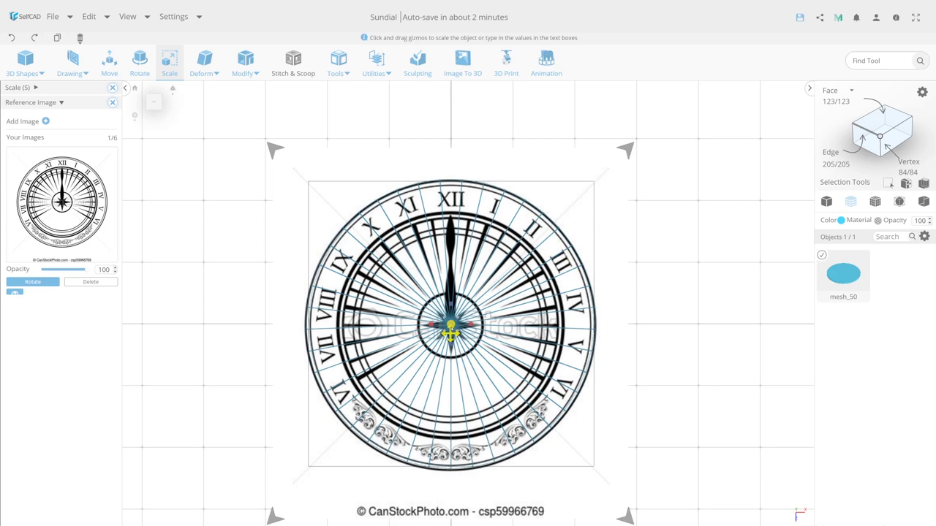
{"action": "left_click", "coordinate": [274, 517]}
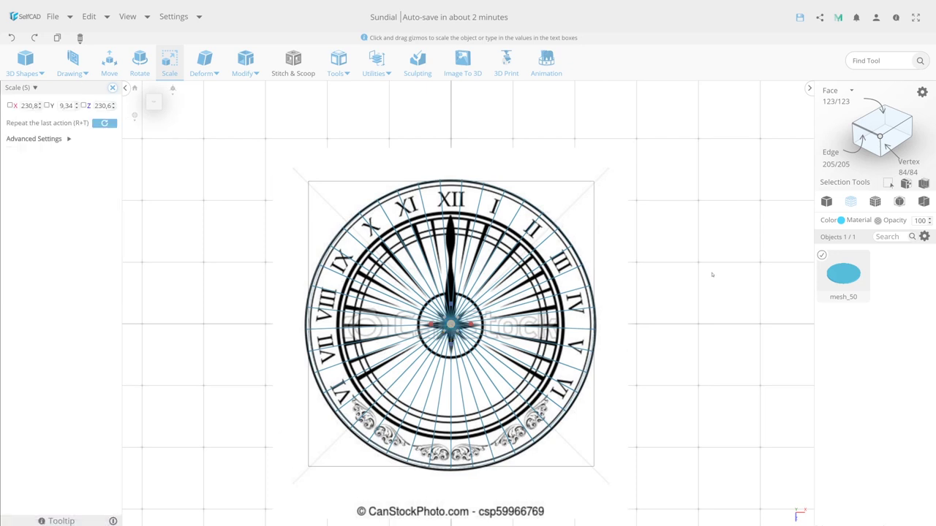
Step: Draw the first straight line beside the dial and finish it as a profile
{"action": "left_click", "coordinate": [72, 62]}
{"action": "left_click", "coordinate": [83, 118]}
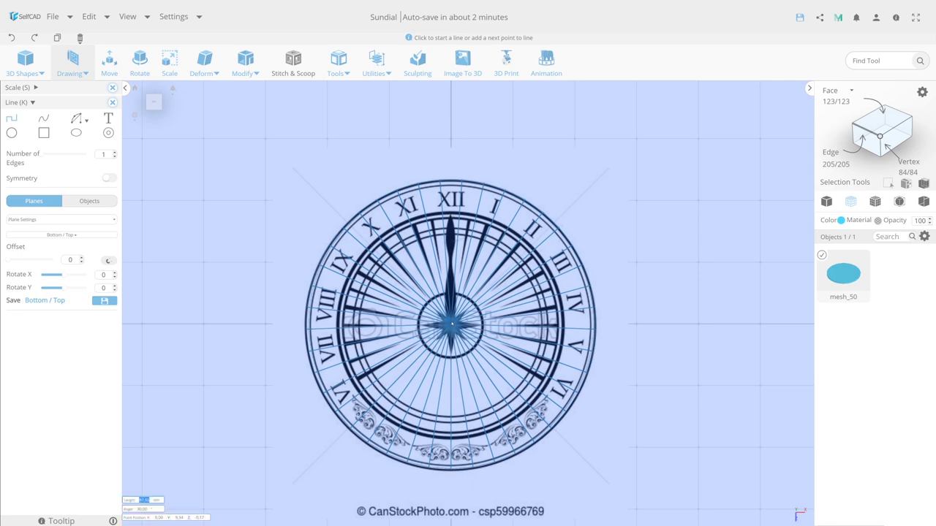
{"action": "key", "text": "Return"}
{"action": "key", "text": "m"}
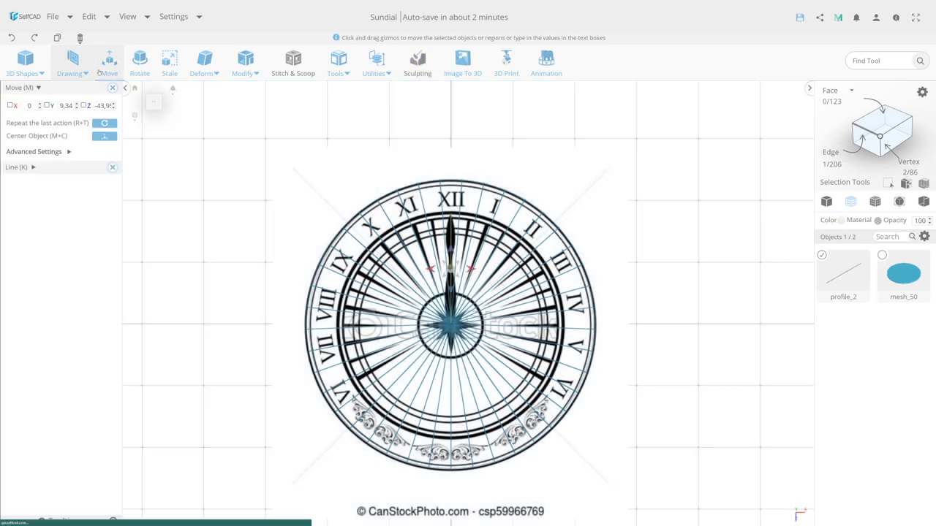
{"action": "scroll", "coordinate": [682, 313], "scroll_direction": "down", "scroll_amount": 2}
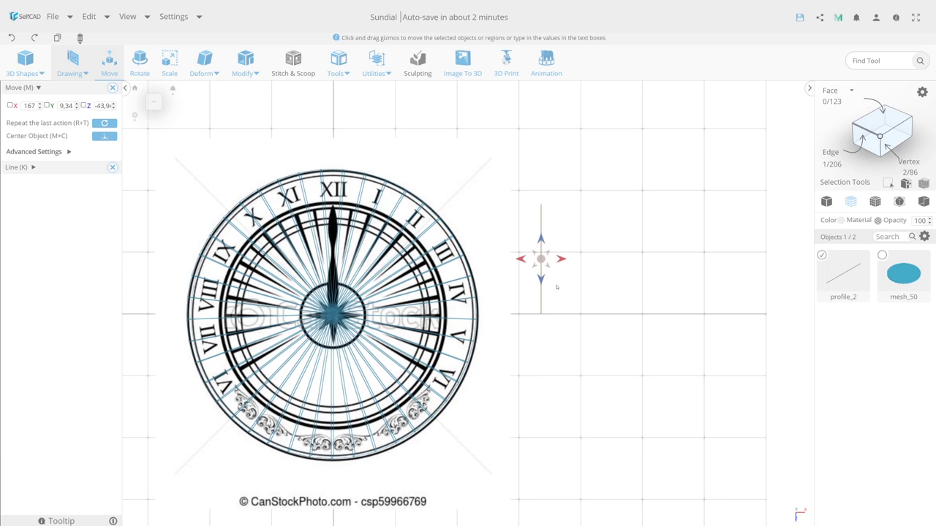
{"action": "mouse_move", "coordinate": [682, 313]}
{"action": "right_mouse_down"}
{"action": "mouse_move", "coordinate": [811, 510]}
{"action": "mouse_move", "coordinate": [438, 293]}
{"action": "right_mouse_up"}
Step: Complete the closed right-triangle line outline next to the dial
{"action": "left_click", "coordinate": [72, 63]}
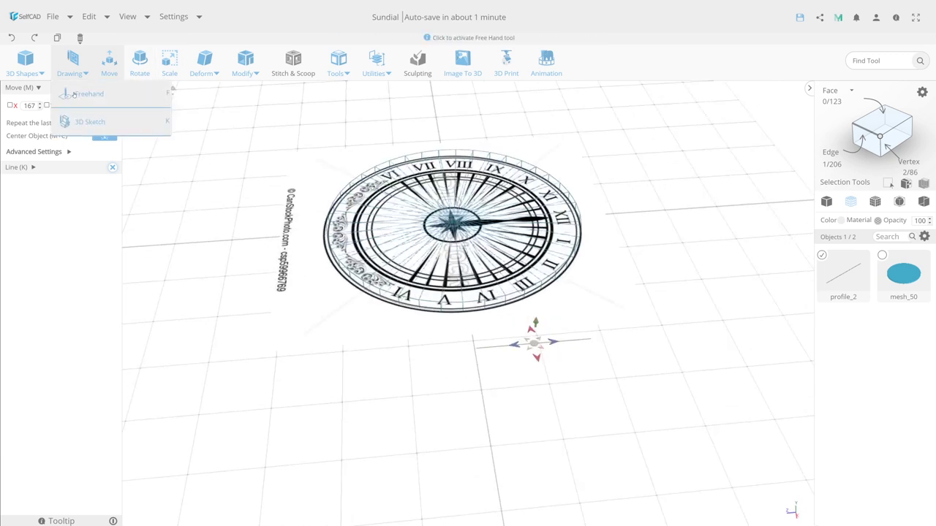
{"action": "left_click", "coordinate": [74, 95]}
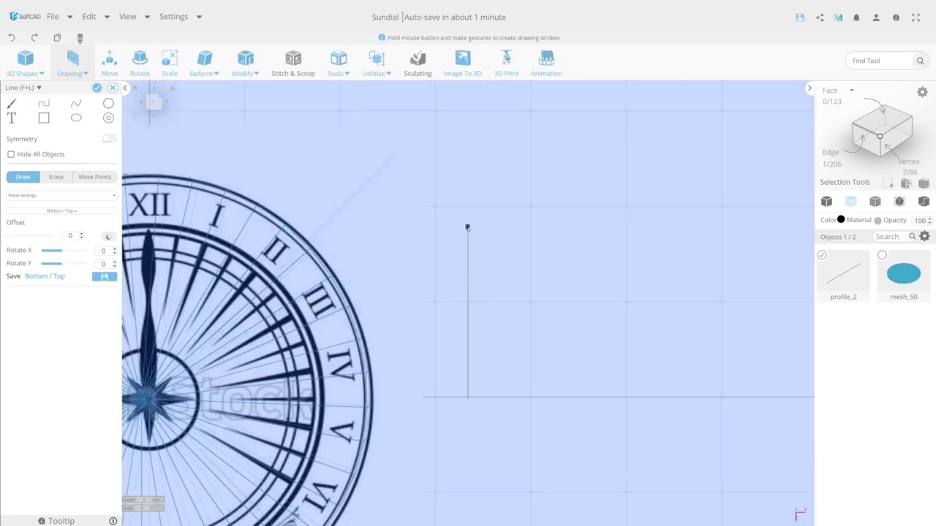
{"action": "left_click", "coordinate": [113, 88]}
{"action": "left_click", "coordinate": [492, 272]}
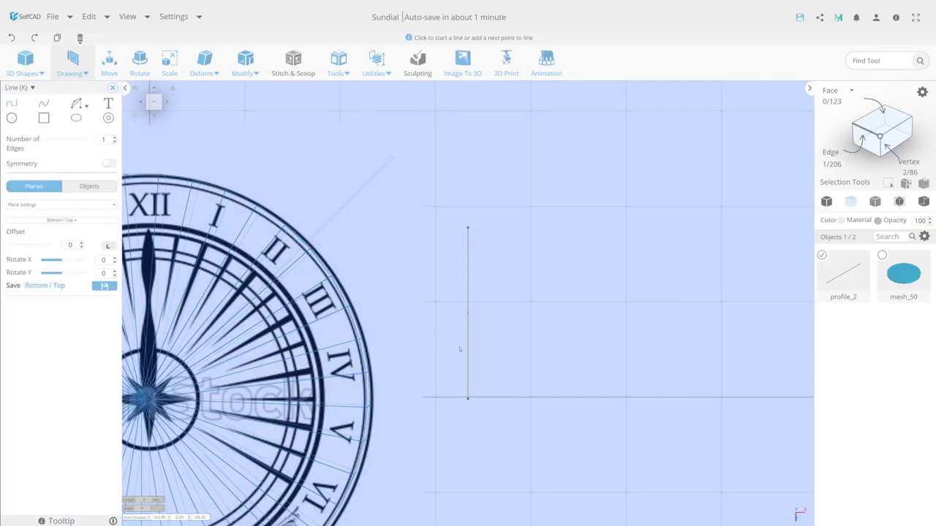
{"action": "right_click_drag", "start_coordinate": [460, 350], "coordinate": [294, 300]}
{"action": "right_click_drag", "start_coordinate": [444, 241], "coordinate": [370, 349]}
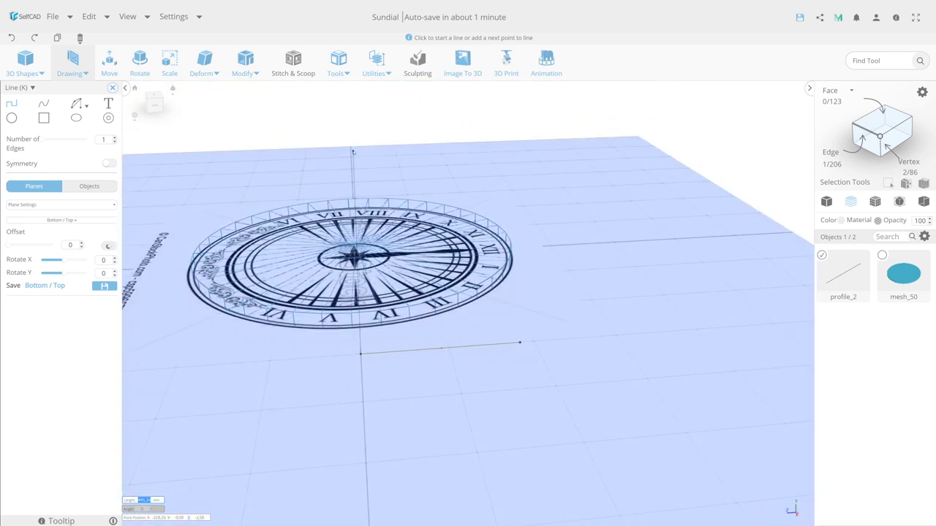
{"action": "right_click_drag", "start_coordinate": [353, 152], "coordinate": [552, 285]}
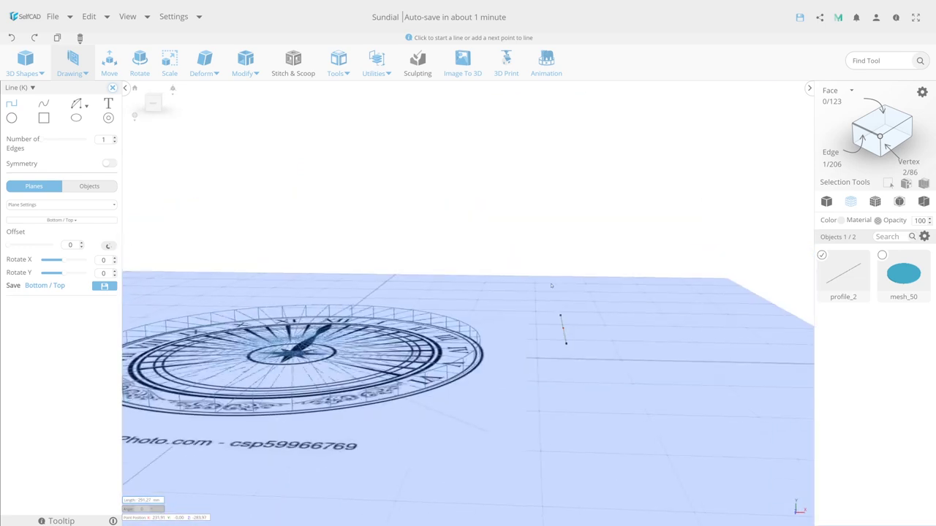
{"action": "right_click_drag", "start_coordinate": [604, 295], "coordinate": [510, 470]}
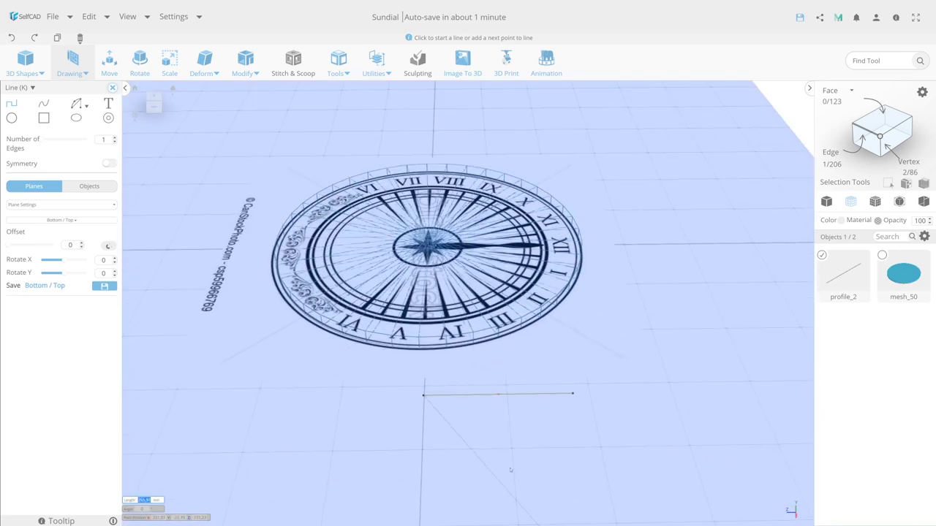
{"action": "scroll", "coordinate": [427, 425], "scroll_direction": "down", "scroll_amount": 2}
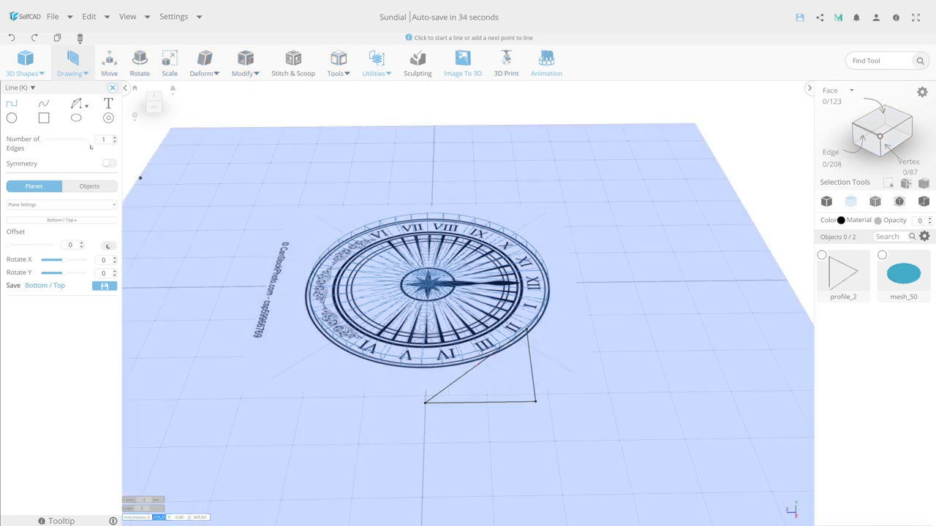
{"action": "key", "text": "r"}
{"action": "scroll", "coordinate": [420, 440], "scroll_direction": "up", "scroll_amount": 3}
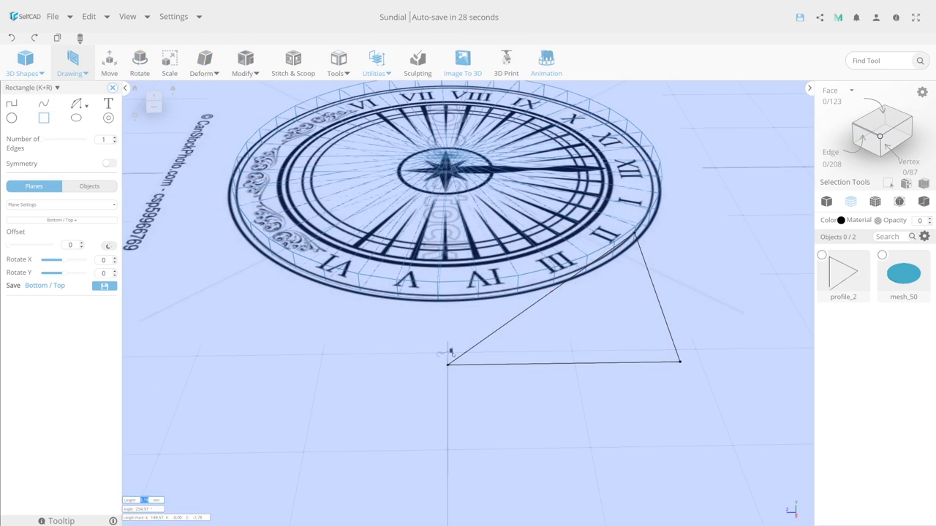
Step: Draw a small rectangle at the triangle's corner and move and rotate it into place
{"action": "left_click", "coordinate": [448, 359]}
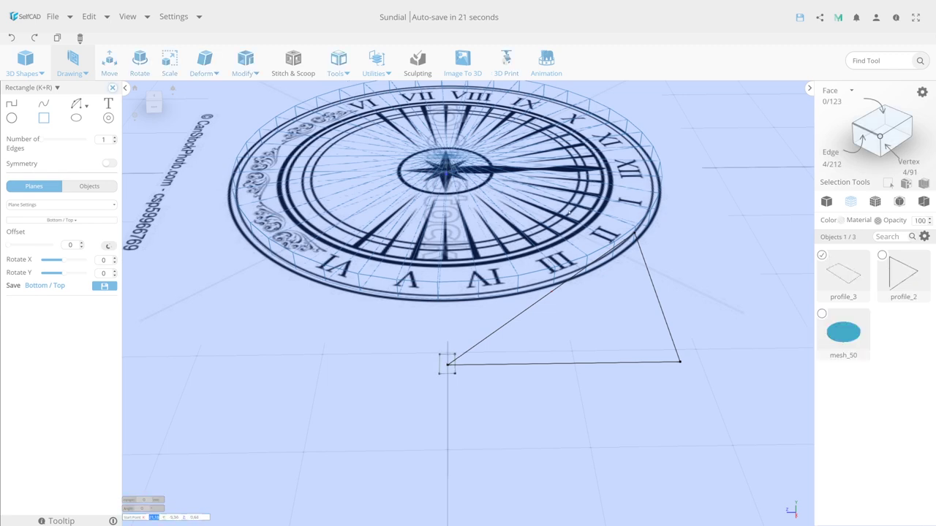
{"action": "left_click", "coordinate": [109, 64]}
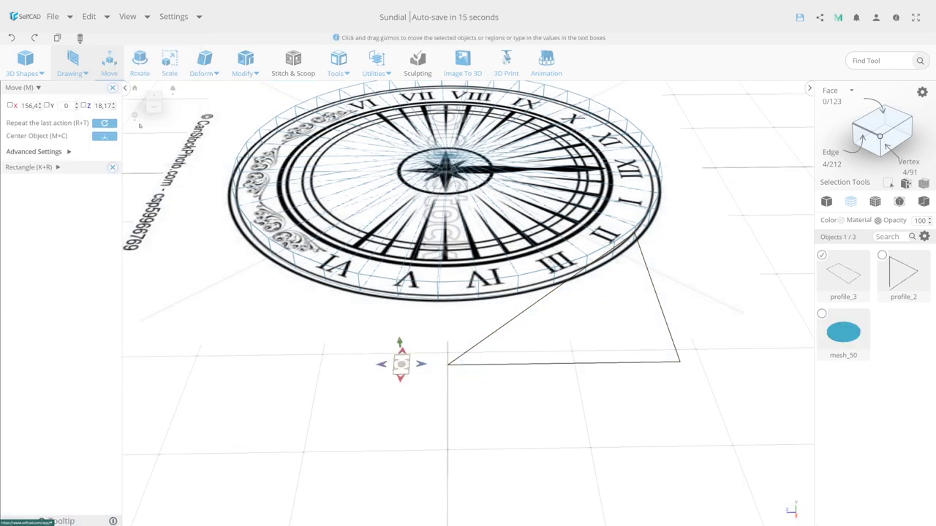
{"action": "left_click", "coordinate": [140, 65]}
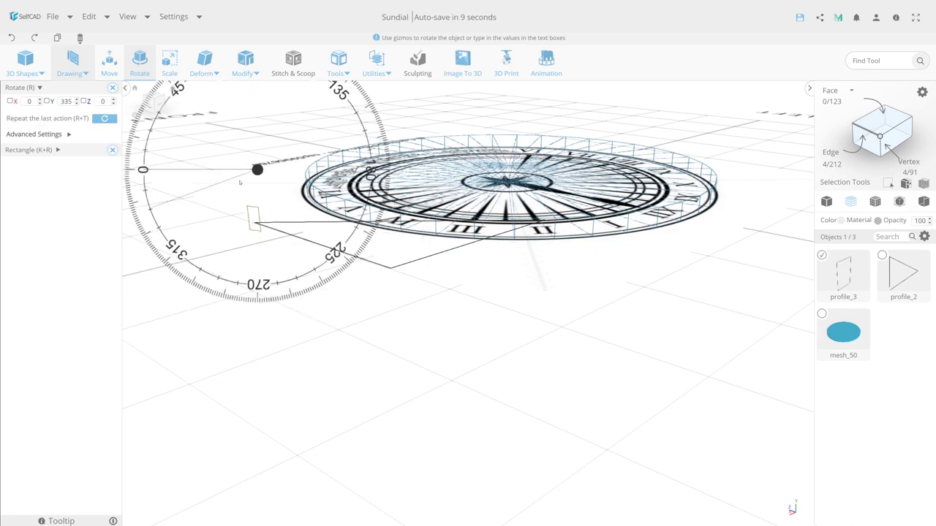
{"action": "left_click_drag", "start_coordinate": [239, 182], "coordinate": [277, 271]}
{"action": "scroll", "coordinate": [366, 445], "scroll_direction": "up", "scroll_amount": 3}
Step: Sweep the rectangle along the triangle outline with Follow Path, creating frame mesh_51
{"action": "left_click", "coordinate": [508, 408], "text": "shift"}
{"action": "key", "text": "t"}
{"action": "key", "text": "p"}
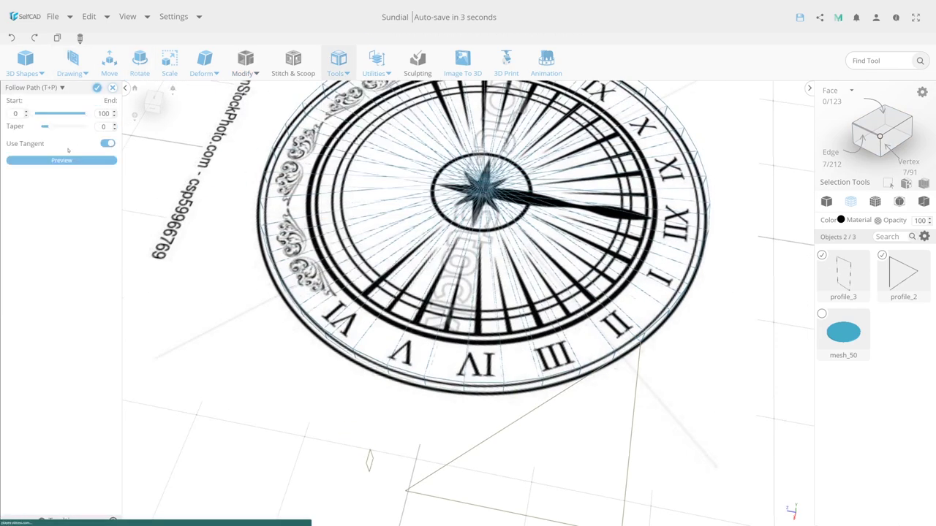
{"action": "left_click", "coordinate": [61, 160]}
{"action": "left_click", "coordinate": [97, 87]}
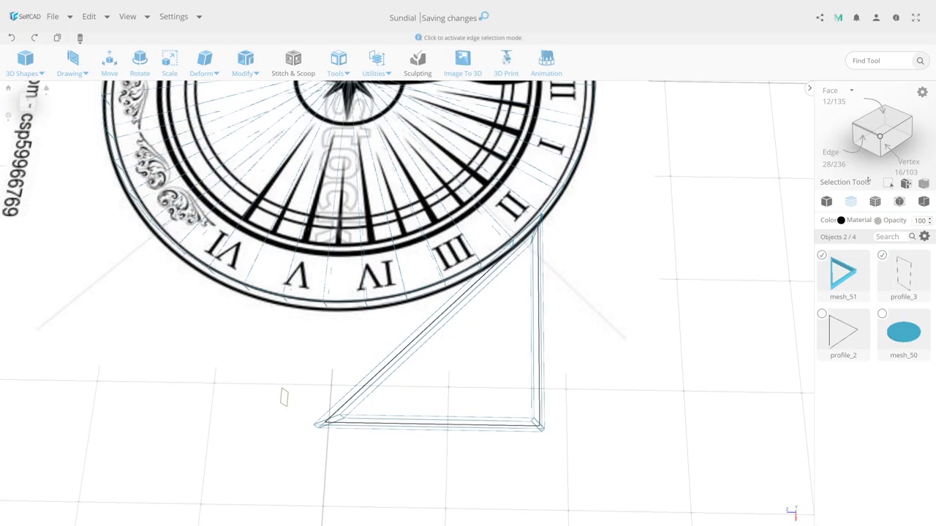
{"action": "mouse_move", "coordinate": [514, 320]}
{"action": "left_mouse_down"}
{"action": "mouse_move", "coordinate": [486, 311]}
{"action": "mouse_move", "coordinate": [463, 346]}
{"action": "left_mouse_up"}
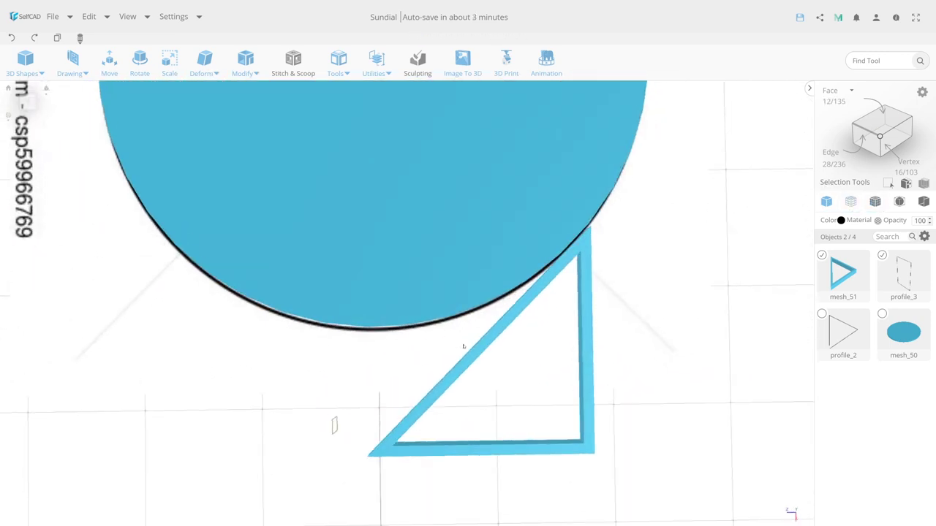
Step: Stand the frame mesh_51 upright along the XII line at X 142.2, Z -47.2
{"action": "left_click", "coordinate": [140, 62]}
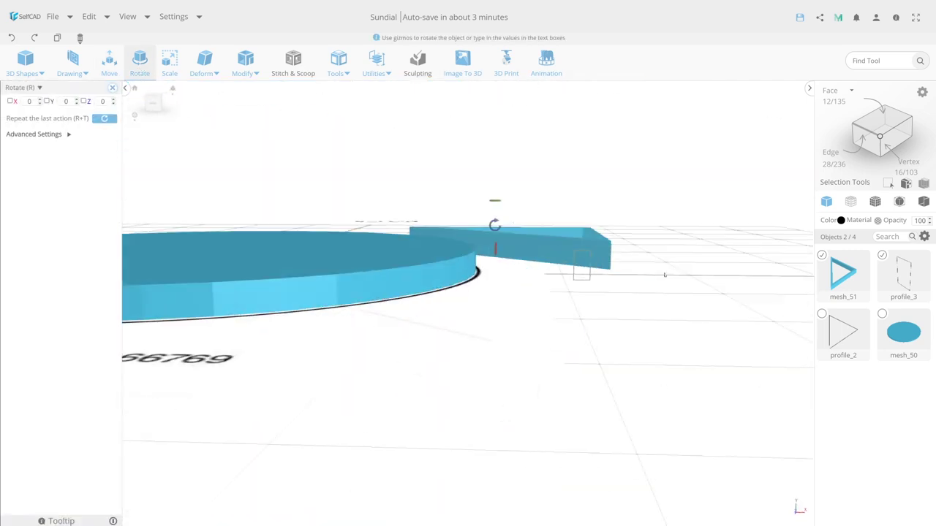
{"action": "mouse_move", "coordinate": [501, 219]}
{"action": "left_mouse_down"}
{"action": "mouse_move", "coordinate": [237, 194]}
{"action": "mouse_move", "coordinate": [275, 125]}
{"action": "left_mouse_up"}
{"action": "key", "text": "m"}
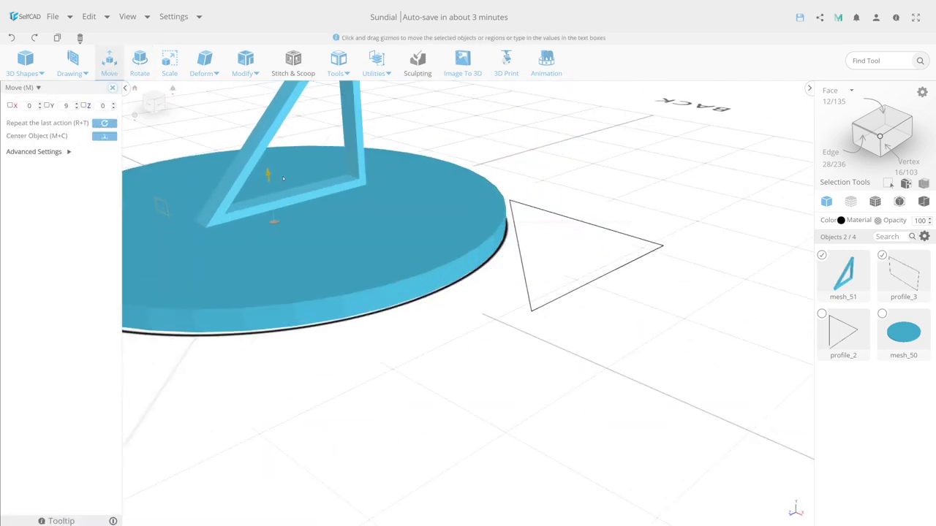
{"action": "scroll", "coordinate": [492, 337], "scroll_direction": "up", "scroll_amount": 3}
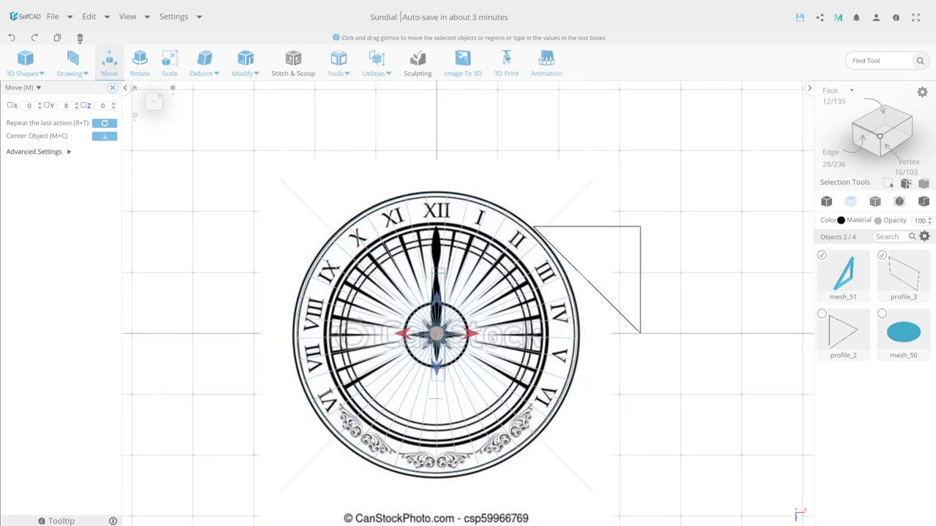
{"action": "scroll", "coordinate": [447, 320], "scroll_direction": "up", "scroll_amount": 3}
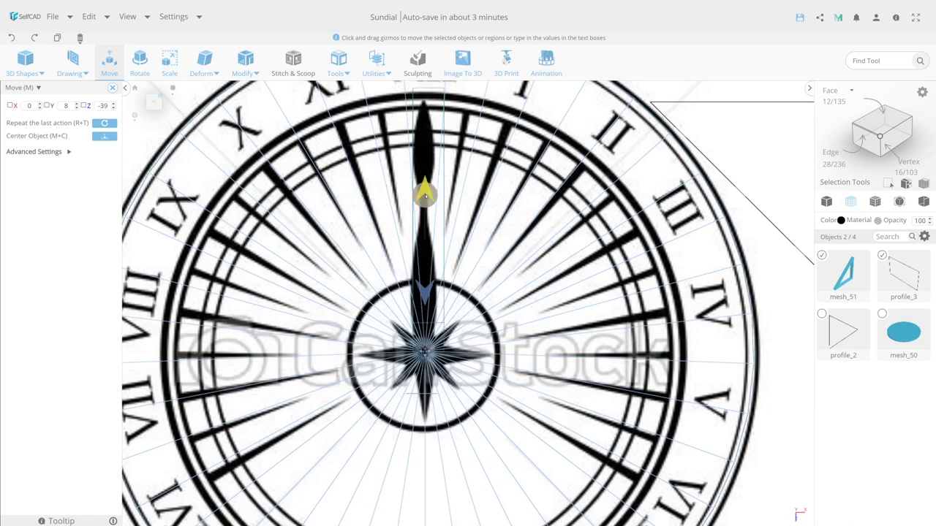
{"action": "left_click_drag", "start_coordinate": [425, 193], "coordinate": [453, 216]}
{"action": "scroll", "coordinate": [449, 191], "scroll_direction": "down", "scroll_amount": 2}
{"action": "scroll", "coordinate": [410, 172], "scroll_direction": "down", "scroll_amount": 2}
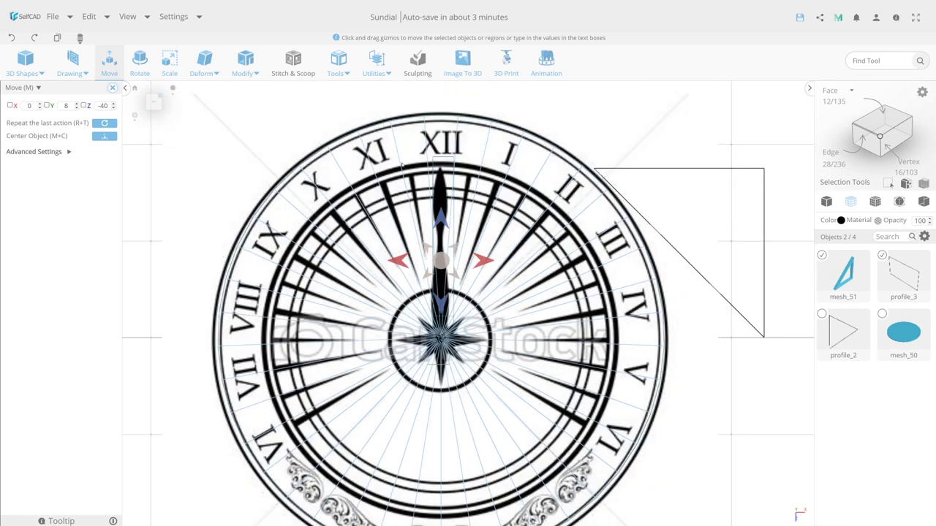
{"action": "left_click", "coordinate": [376, 66]}
{"action": "left_click", "coordinate": [384, 122]}
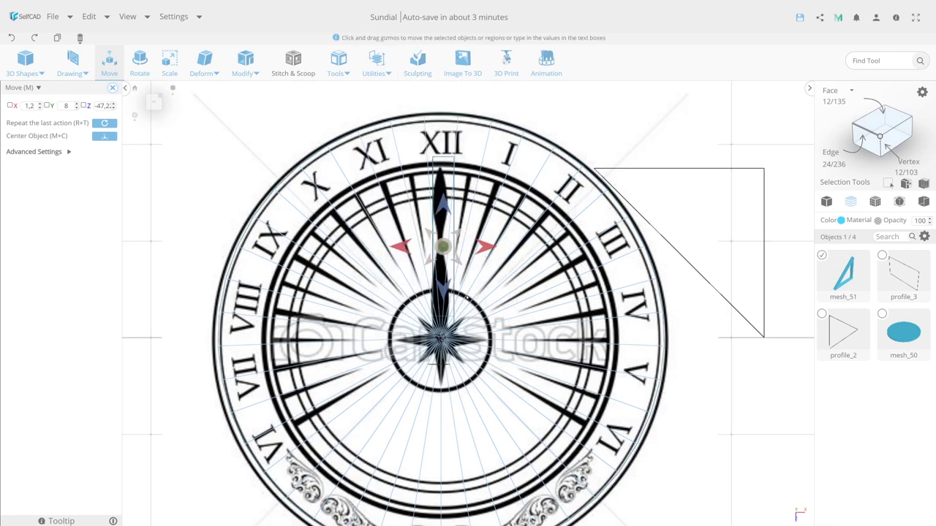
Step: Snap the gnomon by its leg end and delete the two leftover profile outlines
{"action": "left_click", "coordinate": [377, 66]}
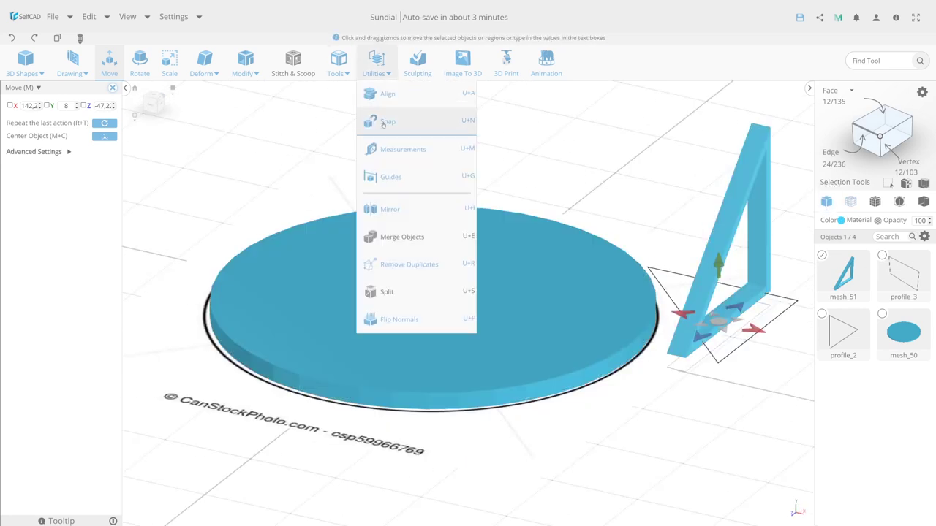
{"action": "left_click", "coordinate": [388, 122]}
{"action": "left_click", "coordinate": [462, 331]}
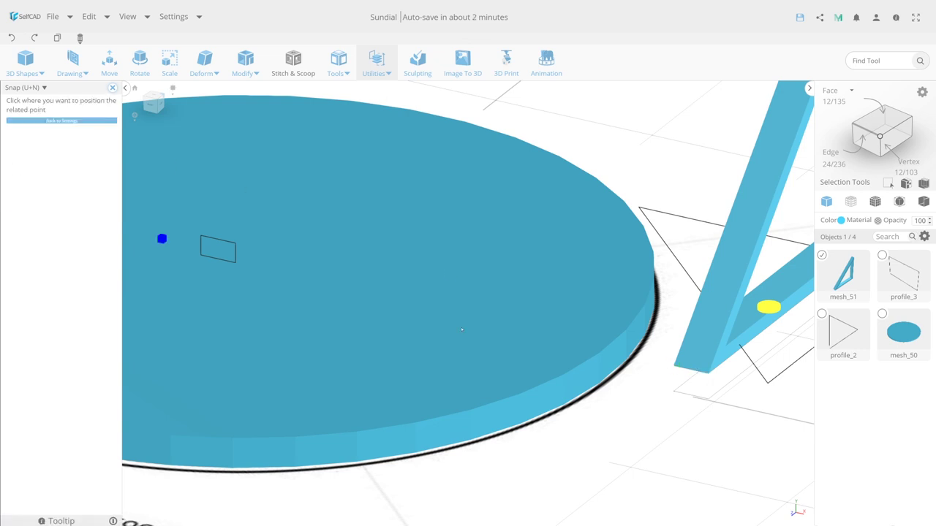
{"action": "left_click", "coordinate": [701, 373]}
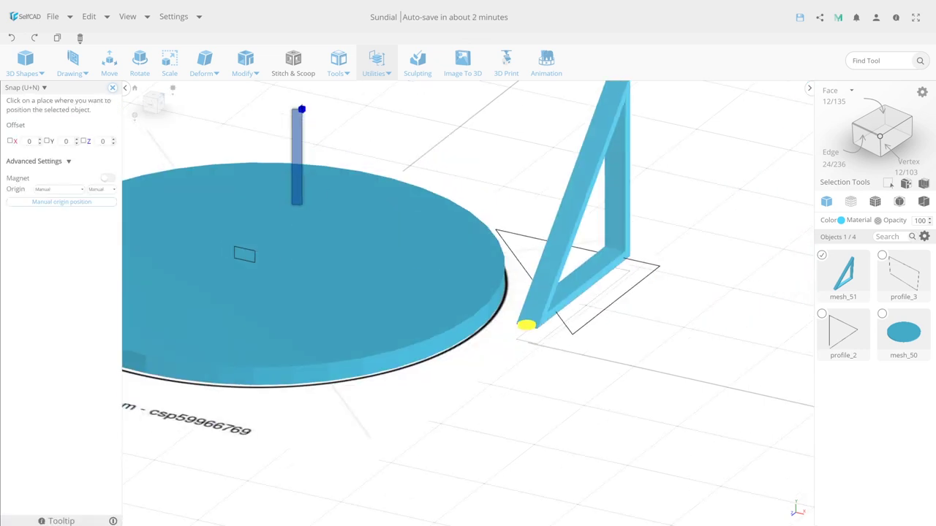
{"action": "left_click", "coordinate": [844, 291]}
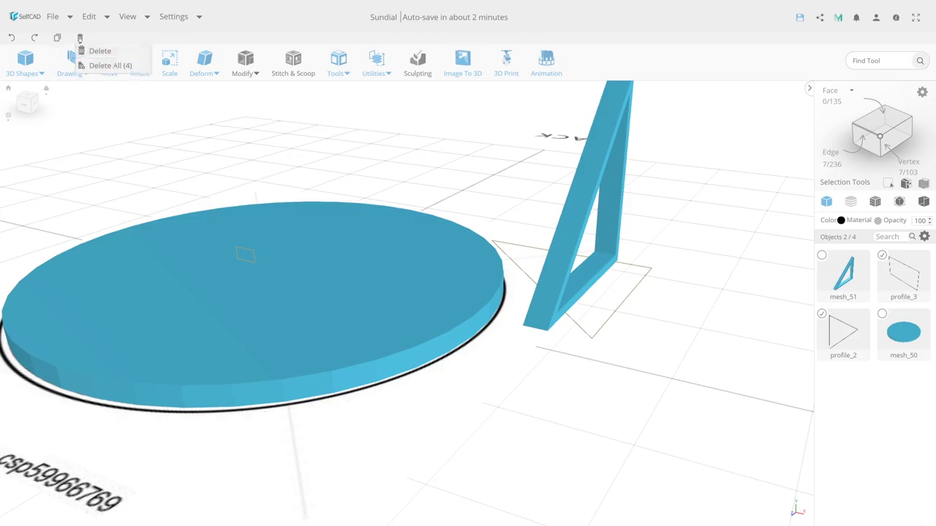
{"action": "left_click", "coordinate": [99, 50]}
{"action": "left_click", "coordinate": [445, 280]}
Step: Snap the gnomon's corner onto the disc centre and check it over the dial image
{"action": "left_click", "coordinate": [376, 64]}
{"action": "left_click", "coordinate": [387, 118]}
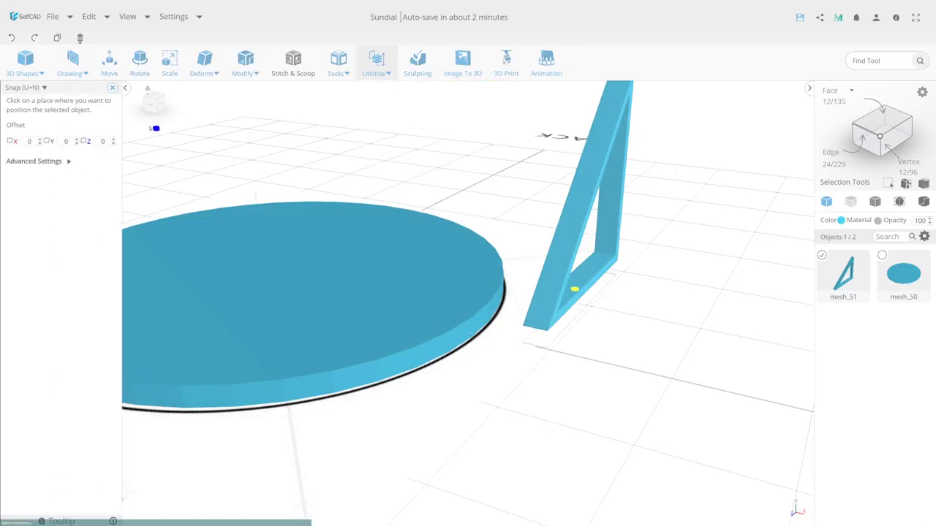
{"action": "scroll", "coordinate": [198, 260], "scroll_direction": "up", "scroll_amount": 3}
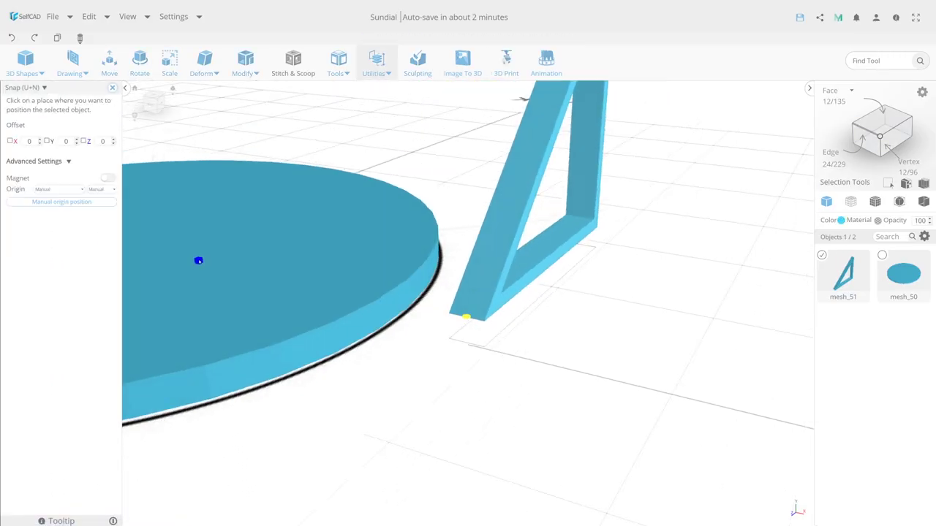
{"action": "scroll", "coordinate": [365, 286], "scroll_direction": "down", "scroll_amount": 2}
{"action": "scroll", "coordinate": [236, 335], "scroll_direction": "down", "scroll_amount": 2}
{"action": "scroll", "coordinate": [358, 299], "scroll_direction": "down", "scroll_amount": 1}
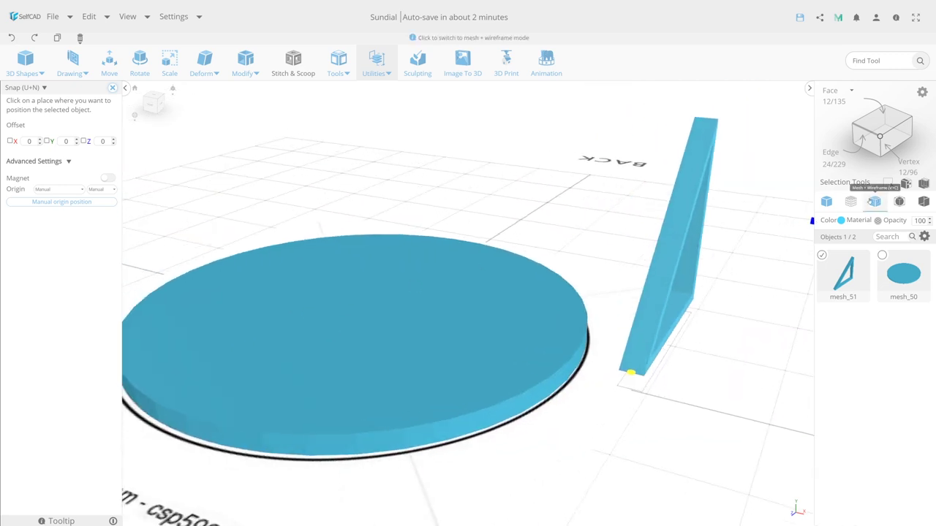
{"action": "left_click", "coordinate": [359, 300]}
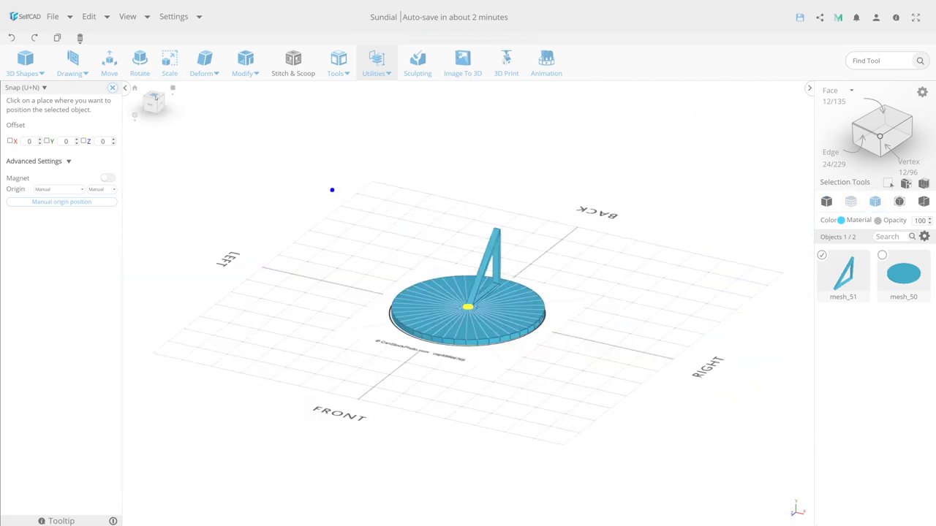
{"action": "left_click", "coordinate": [169, 62]}
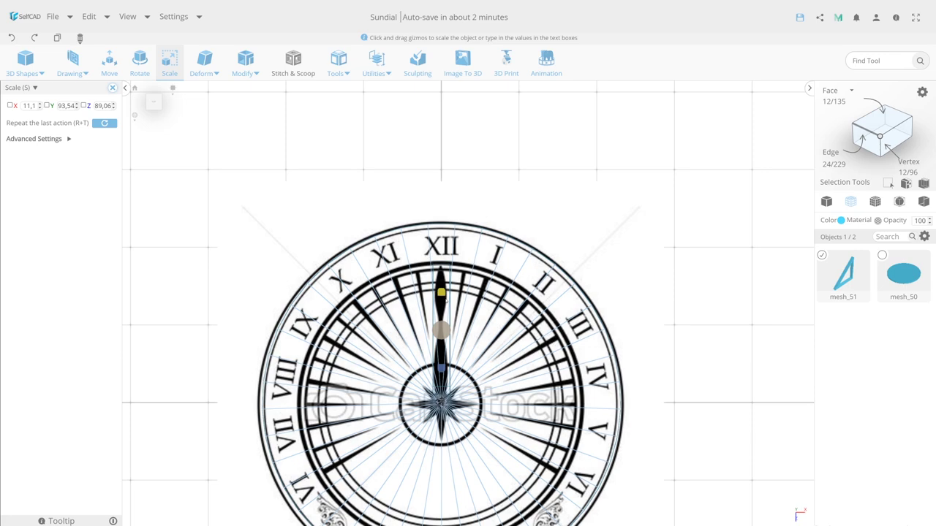
{"action": "scroll", "coordinate": [443, 296], "scroll_direction": "up", "scroll_amount": 3}
{"action": "scroll", "coordinate": [424, 337], "scroll_direction": "down", "scroll_amount": 2}
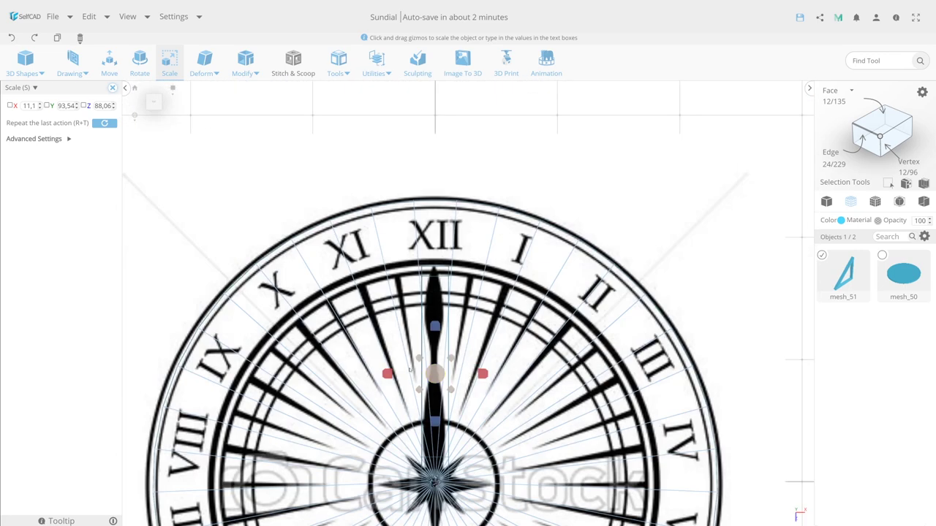
{"action": "left_click", "coordinate": [135, 88]}
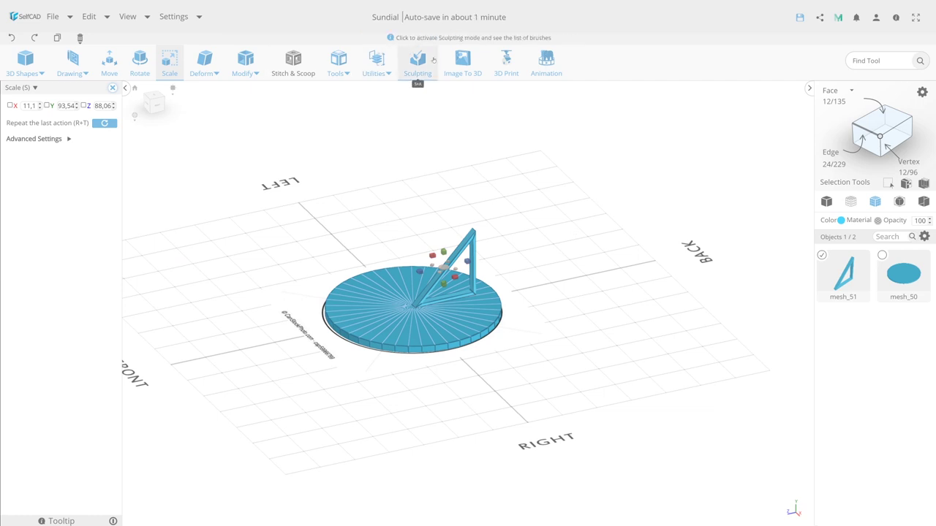
Step: Convert the corner scroll-ornament image into a 3D object at resolution 500
{"action": "left_click", "coordinate": [463, 62]}
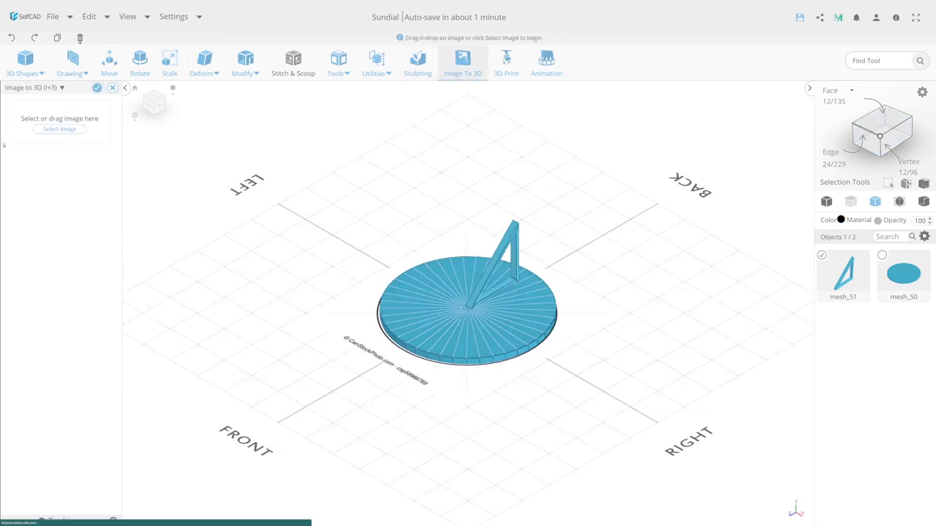
{"action": "left_click", "coordinate": [59, 128]}
{"action": "left_click", "coordinate": [250, 211]}
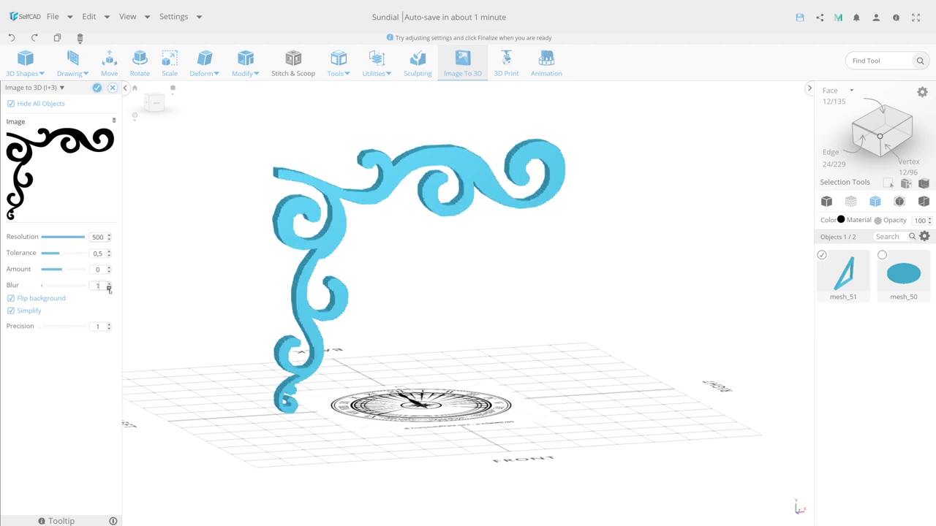
{"action": "left_click", "coordinate": [97, 88]}
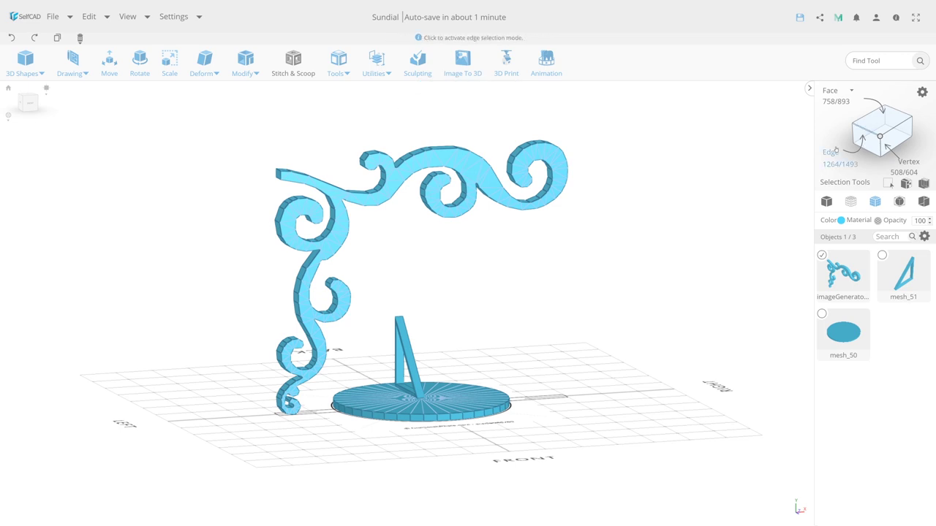
Step: Turn the ornament edge-on and shrink it
{"action": "left_click", "coordinate": [44, 102]}
{"action": "left_click", "coordinate": [140, 62]}
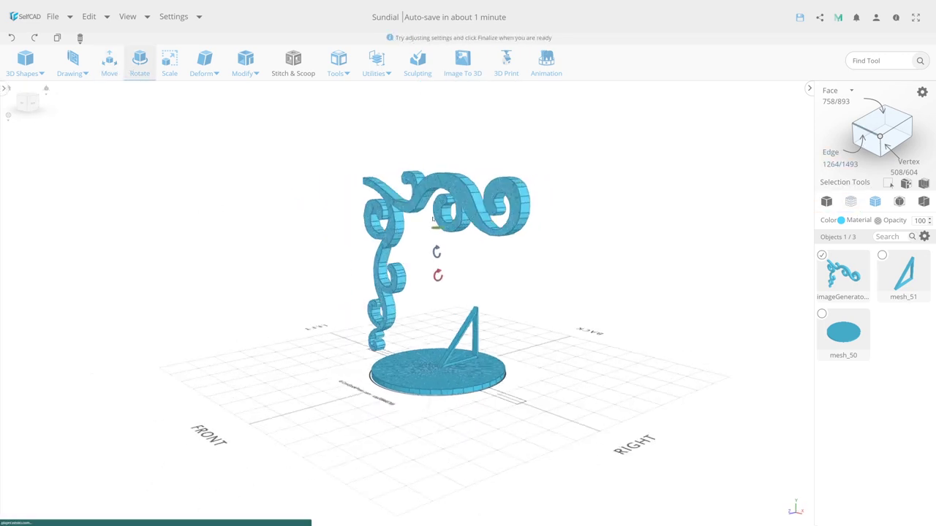
{"action": "mouse_move", "coordinate": [556, 272]}
{"action": "left_mouse_down"}
{"action": "mouse_move", "coordinate": [488, 275]}
{"action": "mouse_move", "coordinate": [493, 293]}
{"action": "left_mouse_up"}
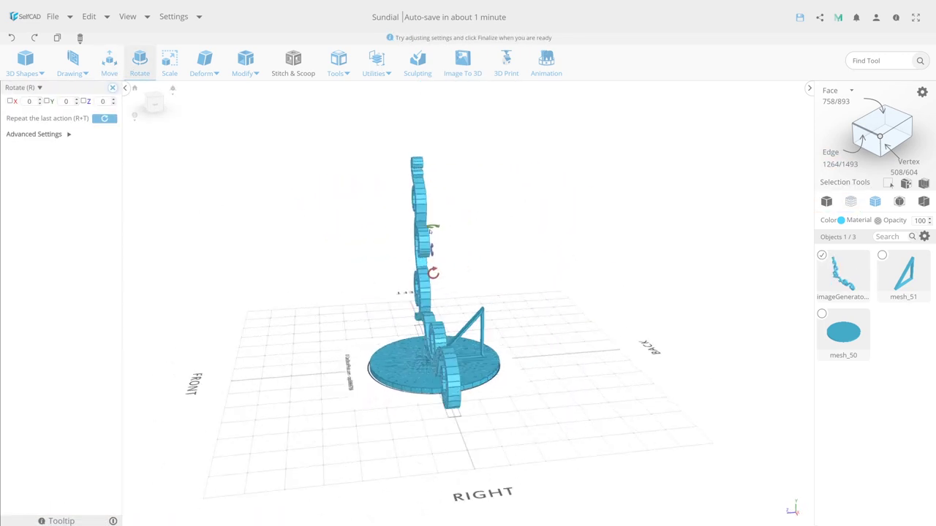
{"action": "left_click", "coordinate": [175, 70]}
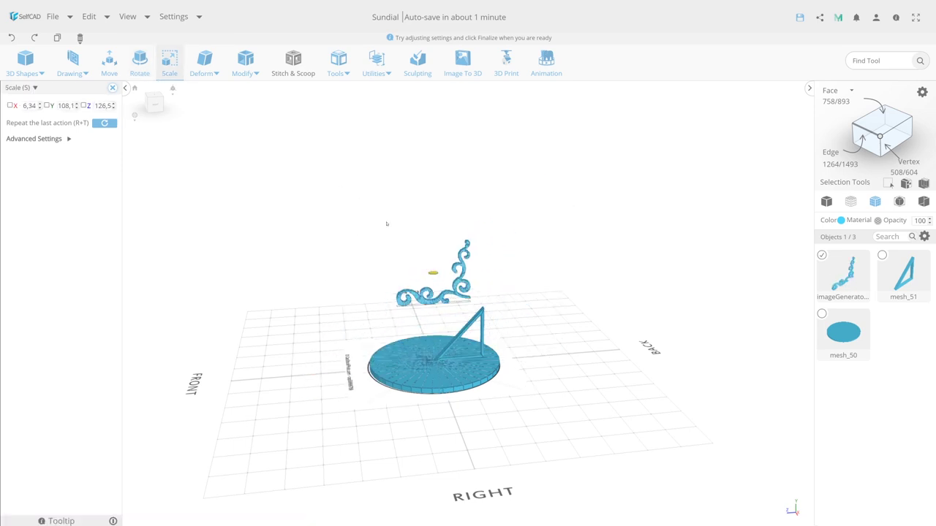
Step: Align the ornament to mesh_51 with Middle vertical and Center horizontal alignment
{"action": "left_click", "coordinate": [377, 62]}
{"action": "left_click", "coordinate": [378, 95]}
{"action": "left_click", "coordinate": [90, 100]}
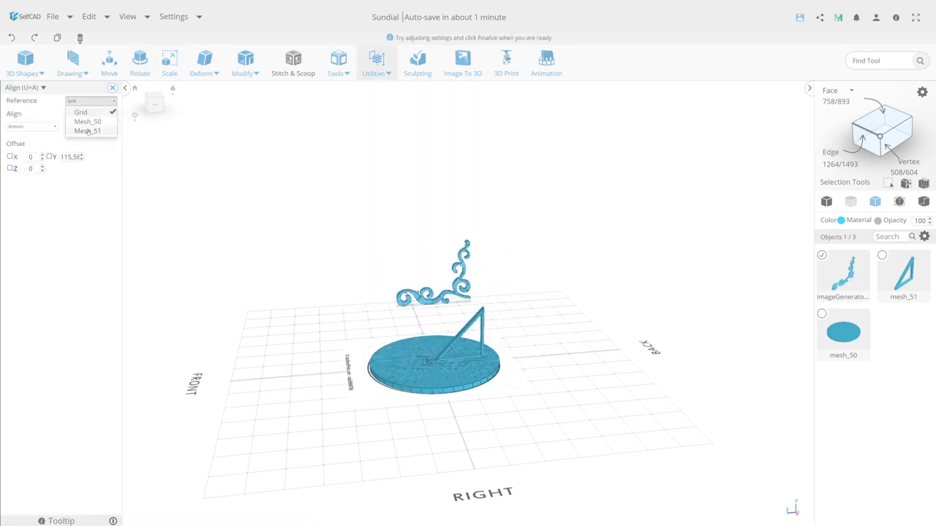
{"action": "left_click", "coordinate": [81, 130]}
{"action": "left_click", "coordinate": [31, 126]}
{"action": "left_click", "coordinate": [21, 141]}
{"action": "left_click", "coordinate": [91, 126]}
{"action": "left_click", "coordinate": [88, 140]}
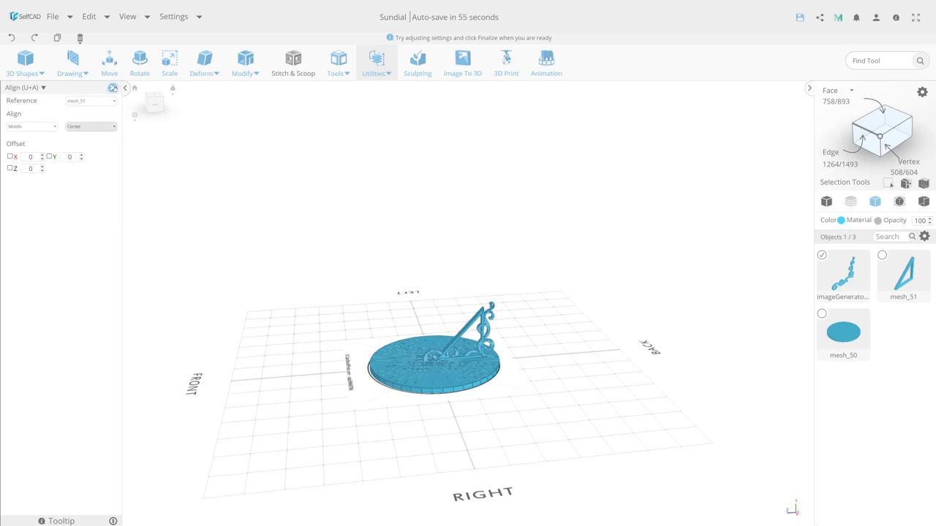
Step: Halve the ornament's size, move it up into the gnomon and rotate it inside the triangle
{"action": "key", "text": "m"}
{"action": "scroll", "coordinate": [525, 356], "scroll_direction": "up", "scroll_amount": 2}
{"action": "scroll", "coordinate": [524, 356], "scroll_direction": "up", "scroll_amount": 2}
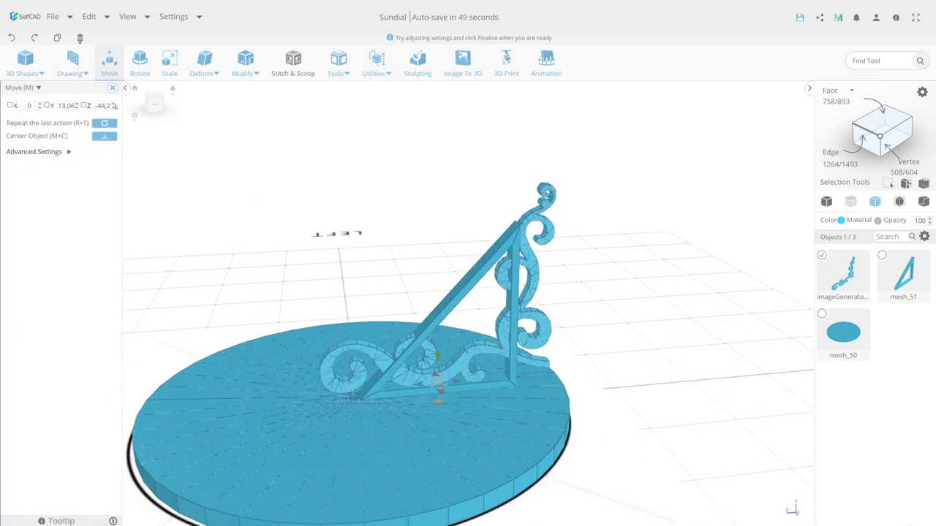
{"action": "key", "text": "s"}
{"action": "left_click_drag", "start_coordinate": [442, 293], "coordinate": [395, 322]}
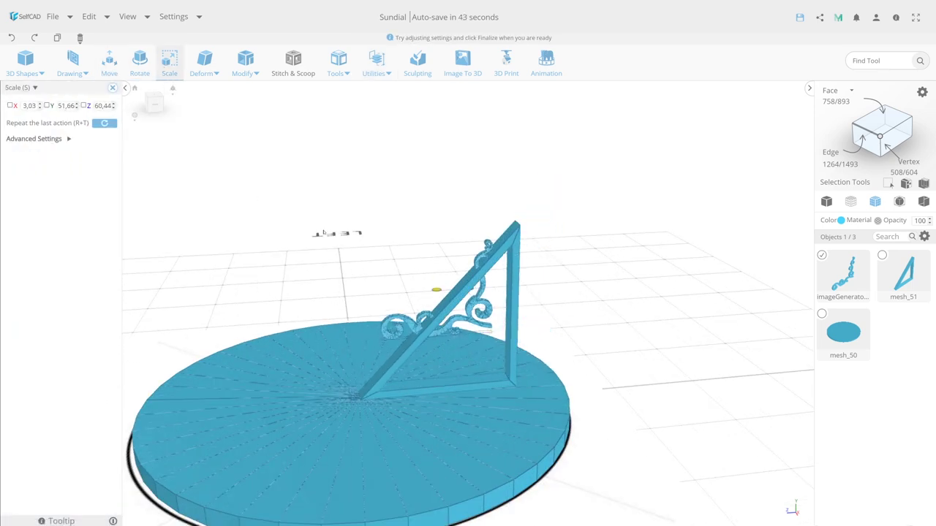
{"action": "left_click", "coordinate": [109, 67]}
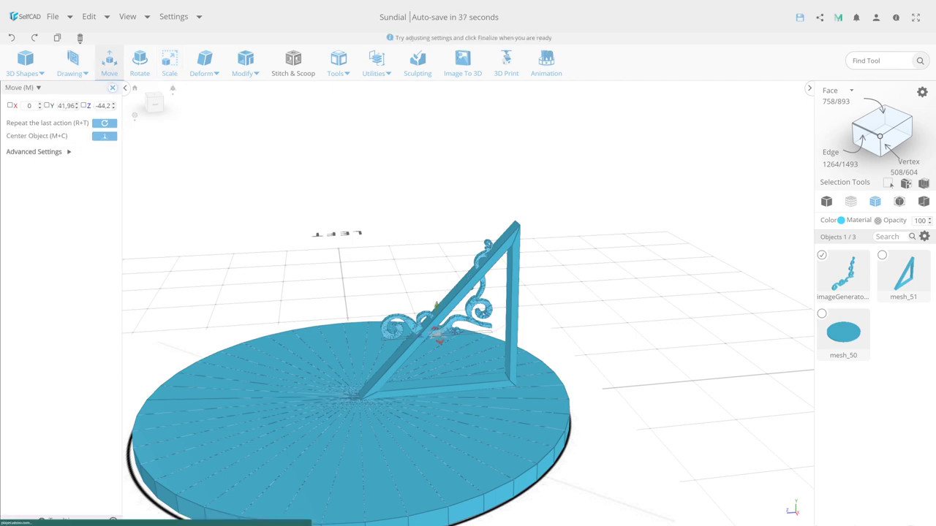
{"action": "right_click_drag", "start_coordinate": [381, 343], "coordinate": [451, 346]}
{"action": "mouse_move", "coordinate": [451, 347]}
{"action": "left_mouse_down"}
{"action": "mouse_move", "coordinate": [465, 329]}
{"action": "mouse_move", "coordinate": [459, 281]}
{"action": "mouse_move", "coordinate": [512, 344]}
{"action": "left_mouse_up"}
{"action": "left_click", "coordinate": [140, 62]}
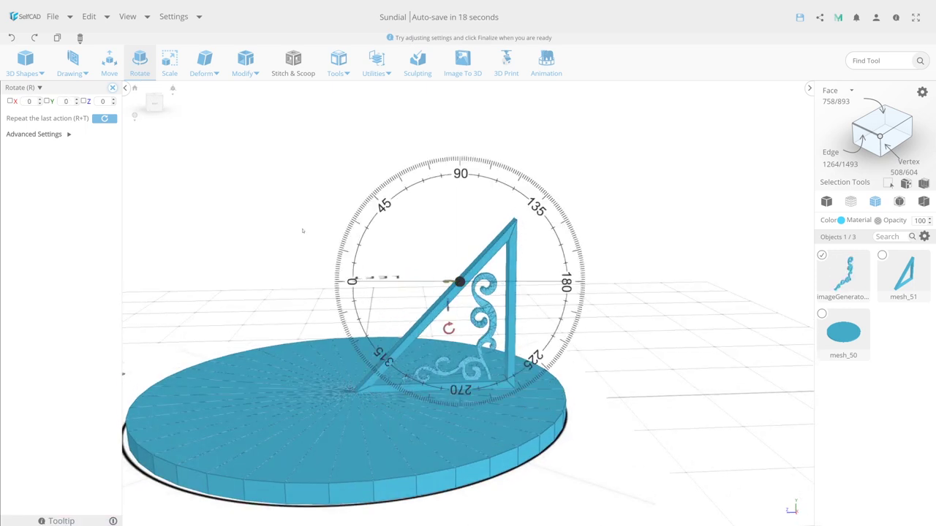
{"action": "right_click_drag", "start_coordinate": [512, 343], "coordinate": [544, 385]}
Step: Push the ornament into the triangle's corner and enlarge it to about 3.07 × 72.19 × 76.31
{"action": "left_click", "coordinate": [169, 70]}
{"action": "right_click_drag", "start_coordinate": [351, 248], "coordinate": [375, 305]}
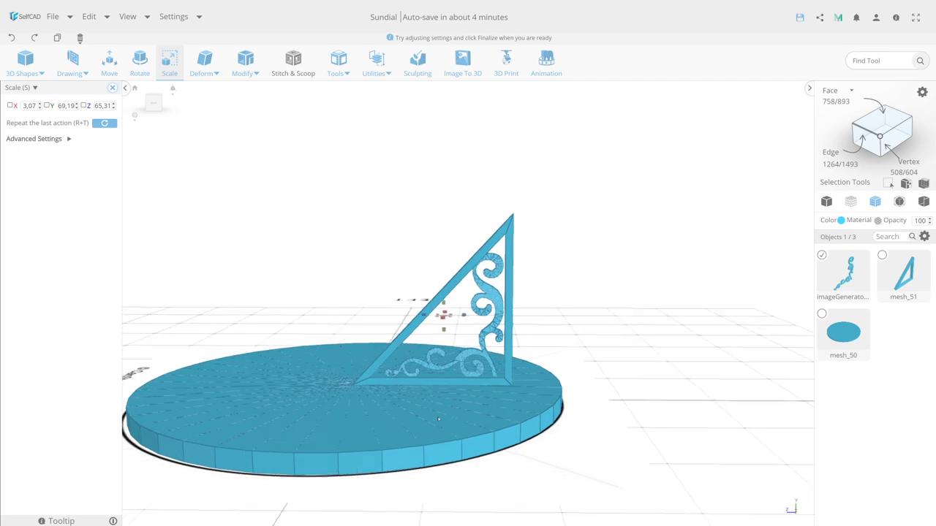
{"action": "key", "text": "m"}
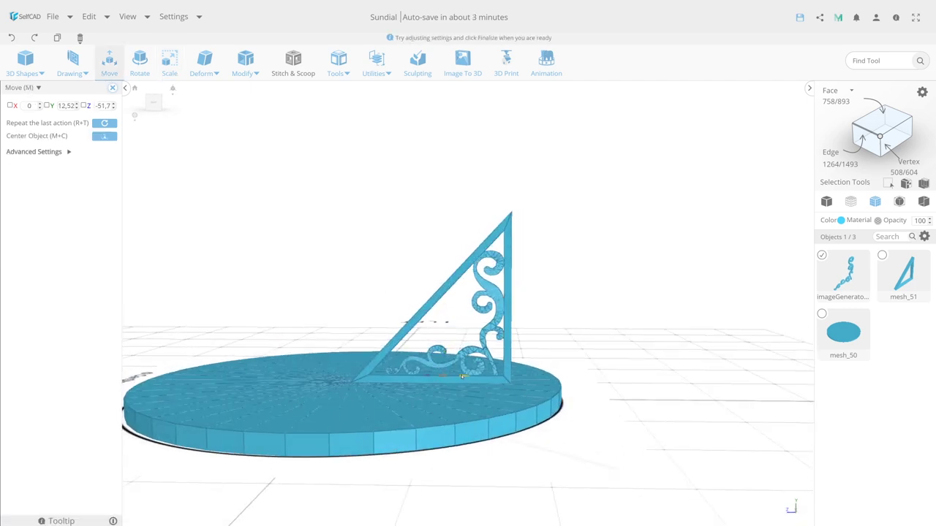
{"action": "left_click_drag", "start_coordinate": [436, 351], "coordinate": [466, 377]}
{"action": "key", "text": "s"}
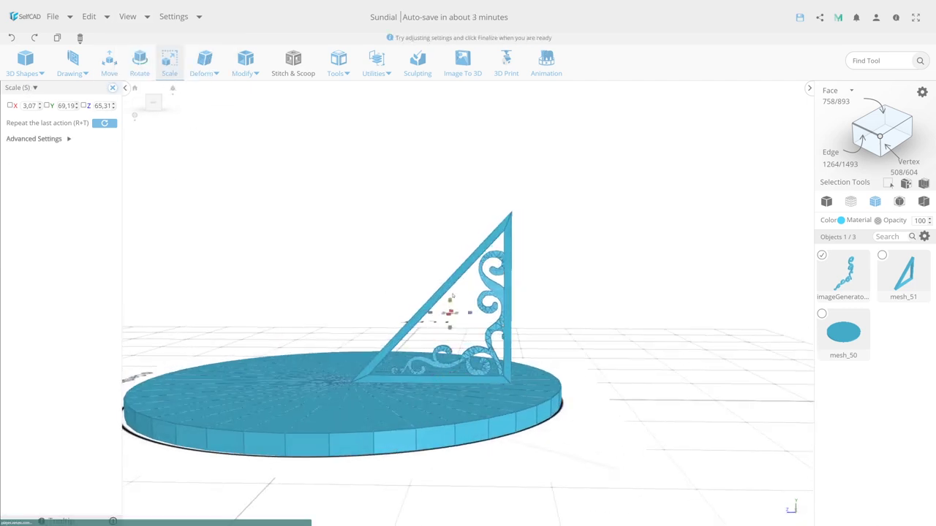
{"action": "left_click_drag", "start_coordinate": [425, 309], "coordinate": [411, 308]}
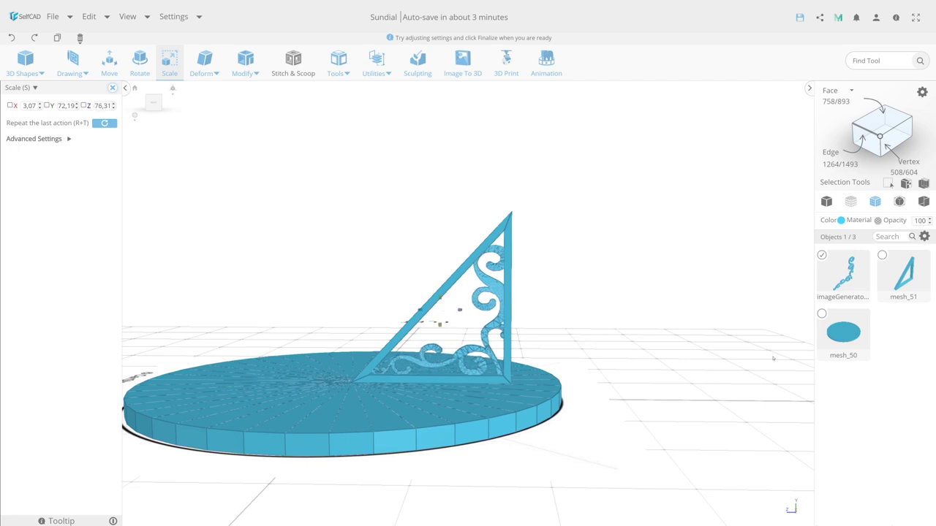
{"action": "key", "text": "Return"}
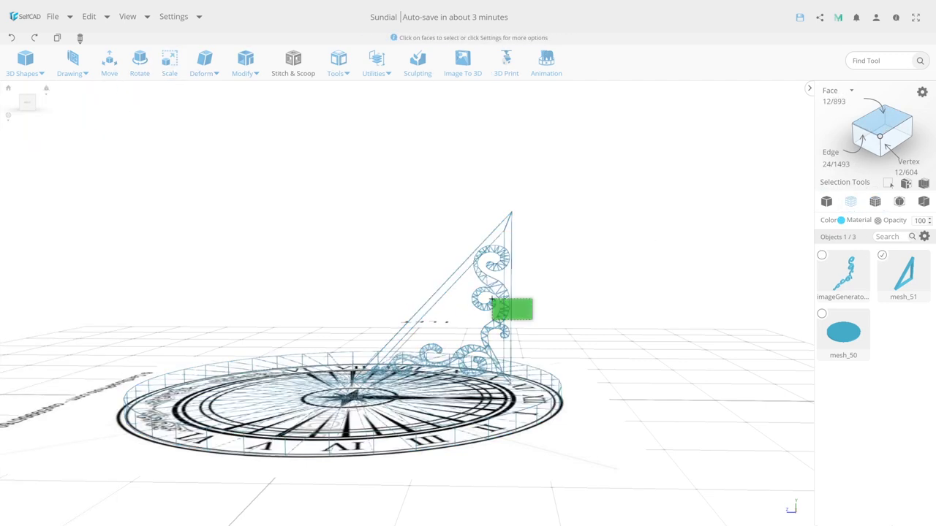
Step: Undo an accidental deletion of the gnomon and return to a solid view
{"action": "left_click", "coordinate": [80, 37]}
{"action": "left_click", "coordinate": [100, 50]}
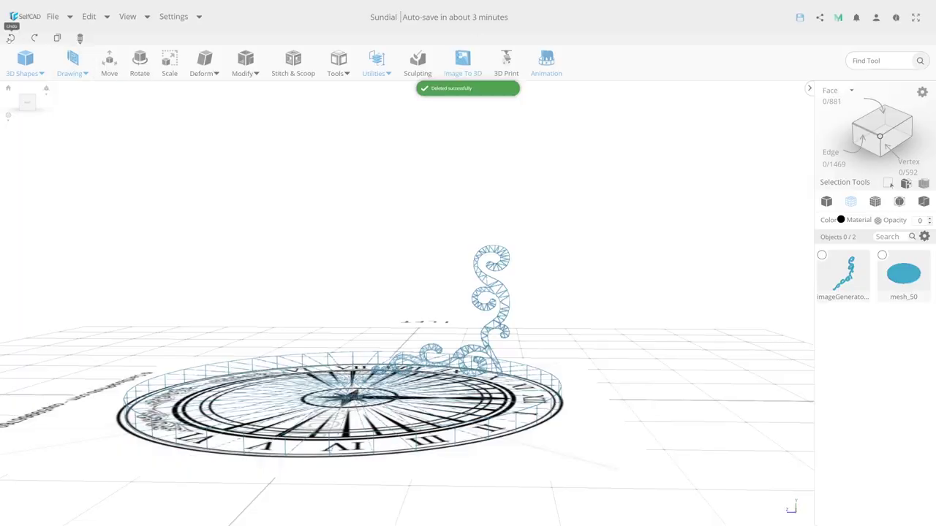
{"action": "key", "text": "ctrl+z"}
{"action": "left_click", "coordinate": [834, 202]}
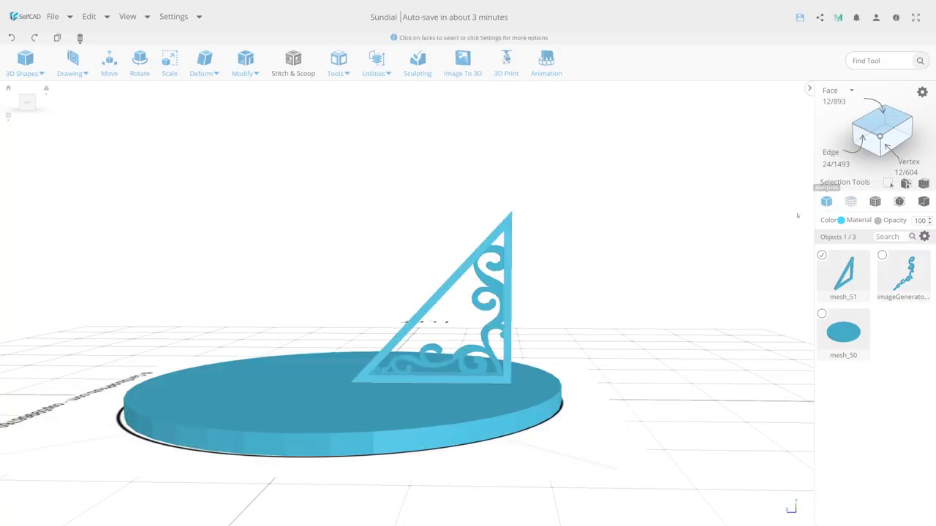
{"action": "right_click_drag", "start_coordinate": [490, 302], "coordinate": [428, 307]}
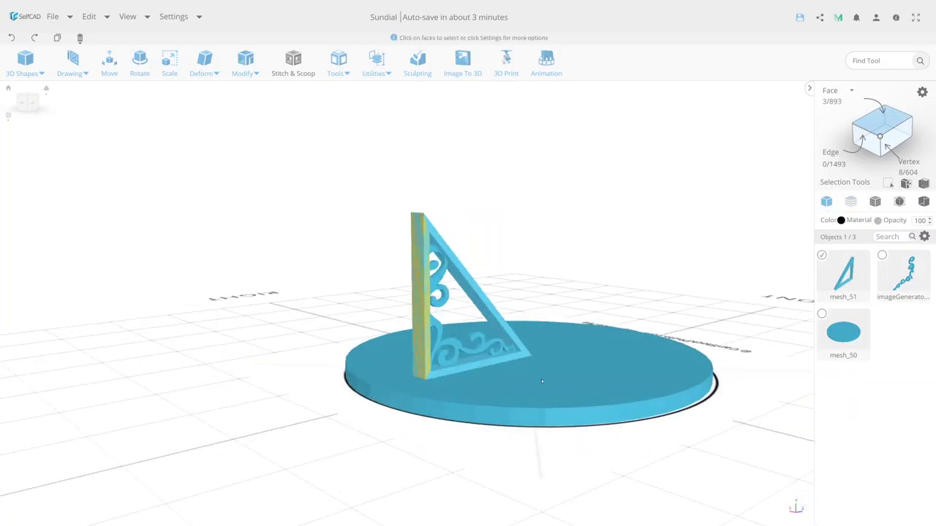
{"action": "right_click_drag", "start_coordinate": [542, 381], "coordinate": [557, 180]}
{"action": "scroll", "coordinate": [557, 181], "scroll_direction": "up", "scroll_amount": 5}
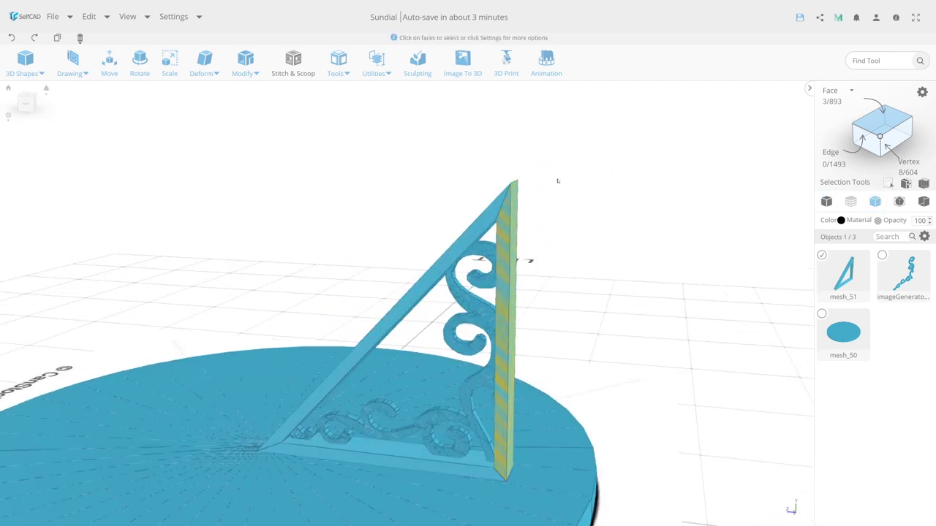
Step: Cut a new edge across the gnomon's upright face with Add Details
{"action": "mouse_move", "coordinate": [245, 64]}
{"action": "left_click", "coordinate": [263, 289]}
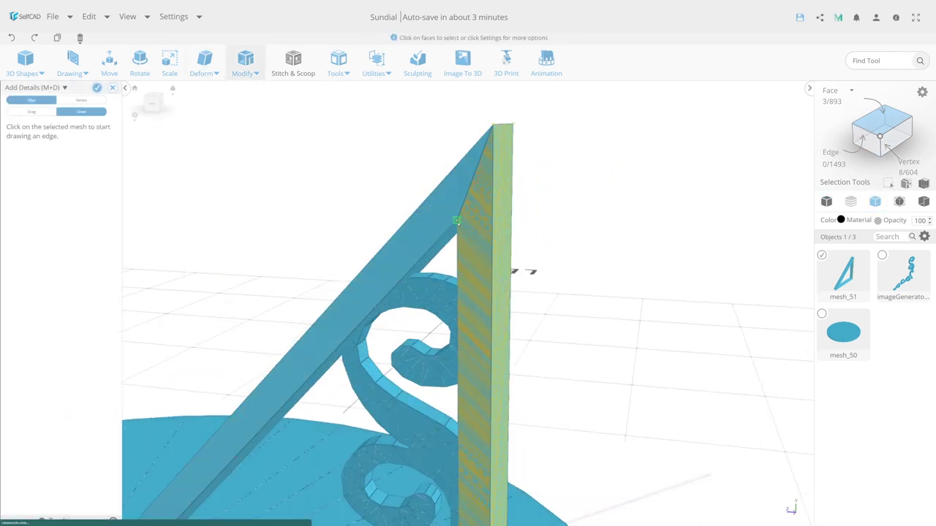
{"action": "left_click", "coordinate": [493, 222]}
{"action": "mouse_move", "coordinate": [493, 222]}
{"action": "right_mouse_down"}
{"action": "mouse_move", "coordinate": [504, 198]}
{"action": "mouse_move", "coordinate": [491, 230]}
{"action": "right_mouse_up"}
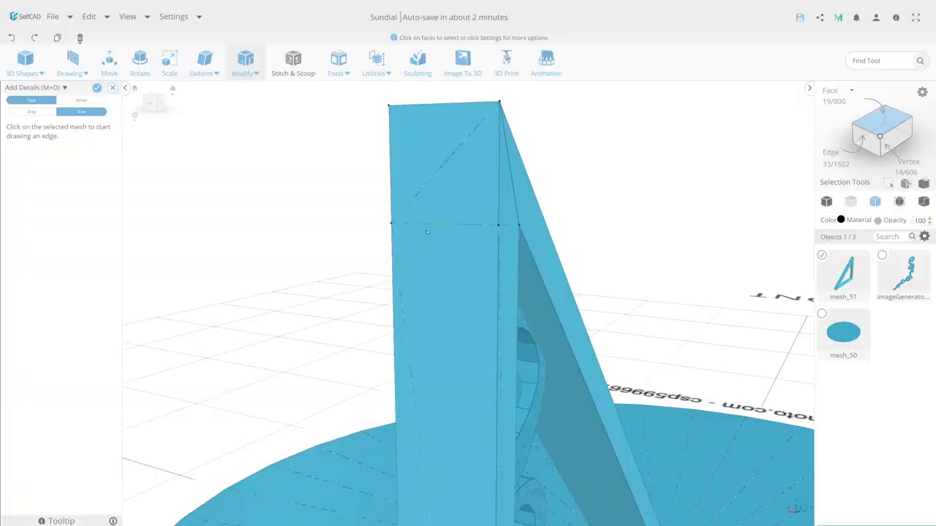
{"action": "right_click_drag", "start_coordinate": [426, 232], "coordinate": [450, 344]}
{"action": "scroll", "coordinate": [450, 344], "scroll_direction": "up", "scroll_amount": 5}
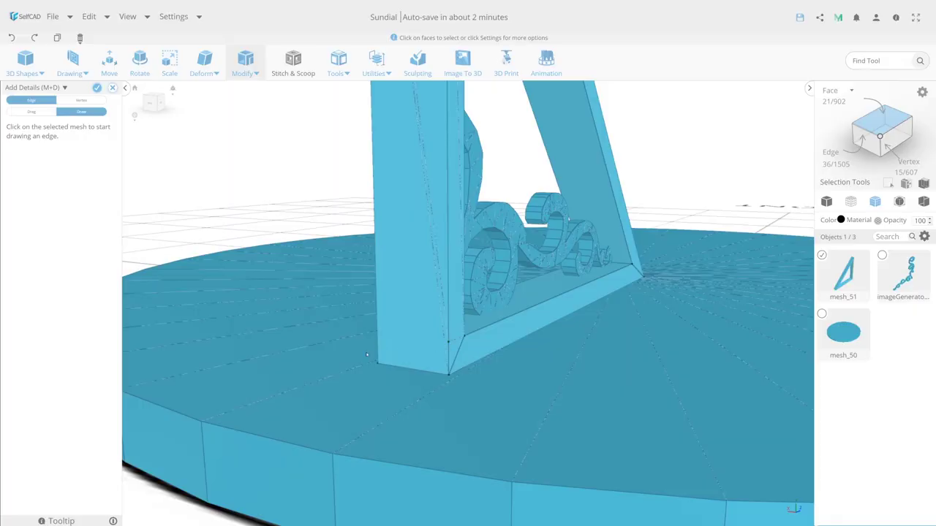
{"action": "right_click_drag", "start_coordinate": [254, 294], "coordinate": [567, 341]}
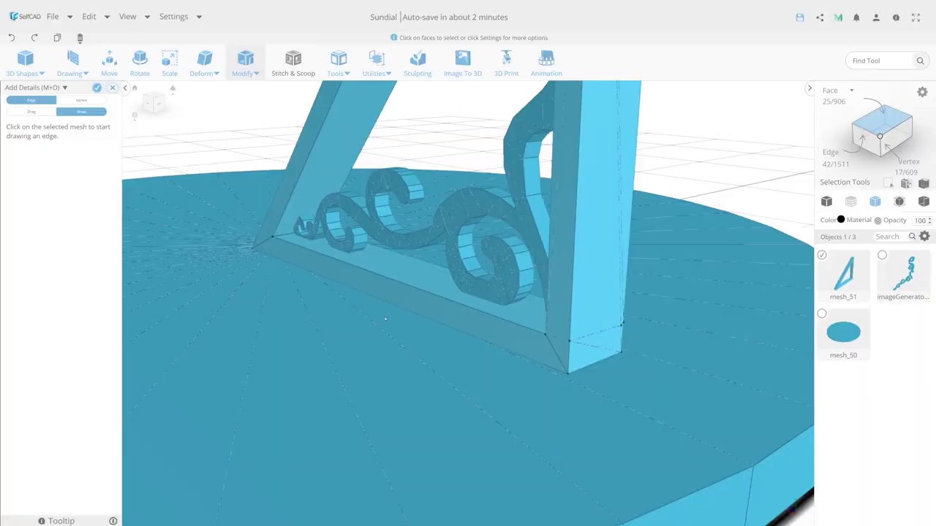
{"action": "scroll", "coordinate": [386, 319], "scroll_direction": "down", "scroll_amount": 3}
{"action": "key", "text": "Escape"}
Step: Delete the gnomon's upright back face, leaving the ornament as its upright side
{"action": "scroll", "coordinate": [584, 239], "scroll_direction": "down", "scroll_amount": 5}
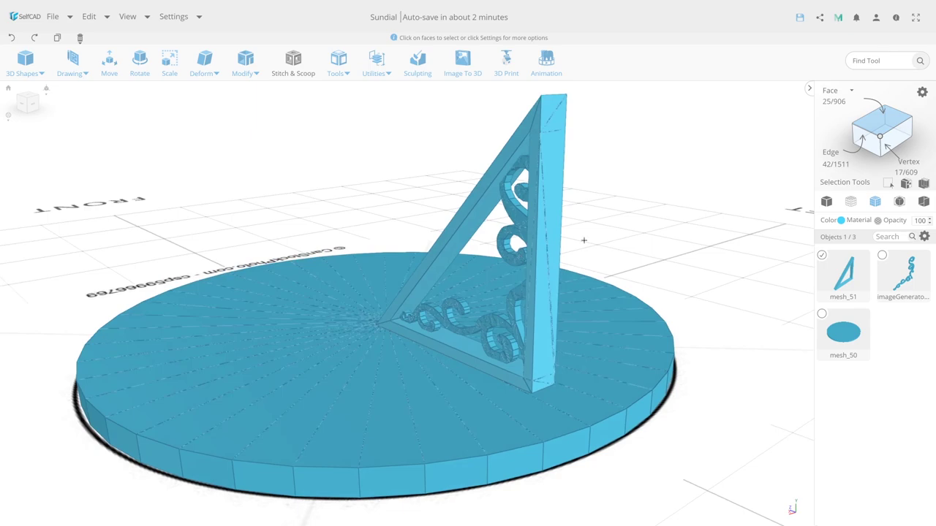
{"action": "right_click_drag", "start_coordinate": [584, 240], "coordinate": [380, 212]}
{"action": "scroll", "coordinate": [380, 213], "scroll_direction": "up", "scroll_amount": 3}
{"action": "scroll", "coordinate": [380, 213], "scroll_direction": "down", "scroll_amount": 2}
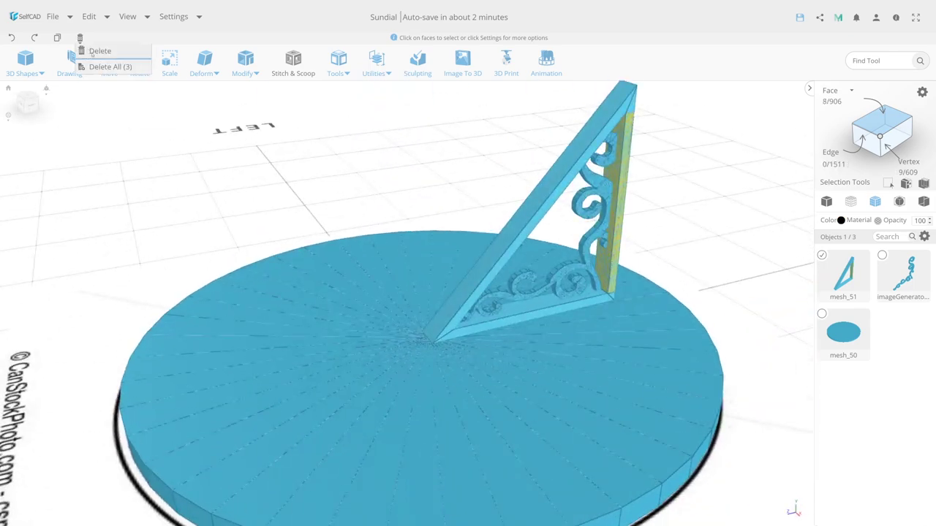
{"action": "left_click", "coordinate": [100, 50]}
{"action": "scroll", "coordinate": [602, 303], "scroll_direction": "up", "scroll_amount": 2}
{"action": "mouse_move", "coordinate": [602, 303]}
{"action": "right_mouse_down"}
{"action": "mouse_move", "coordinate": [563, 272]}
{"action": "mouse_move", "coordinate": [524, 281]}
{"action": "right_mouse_up"}
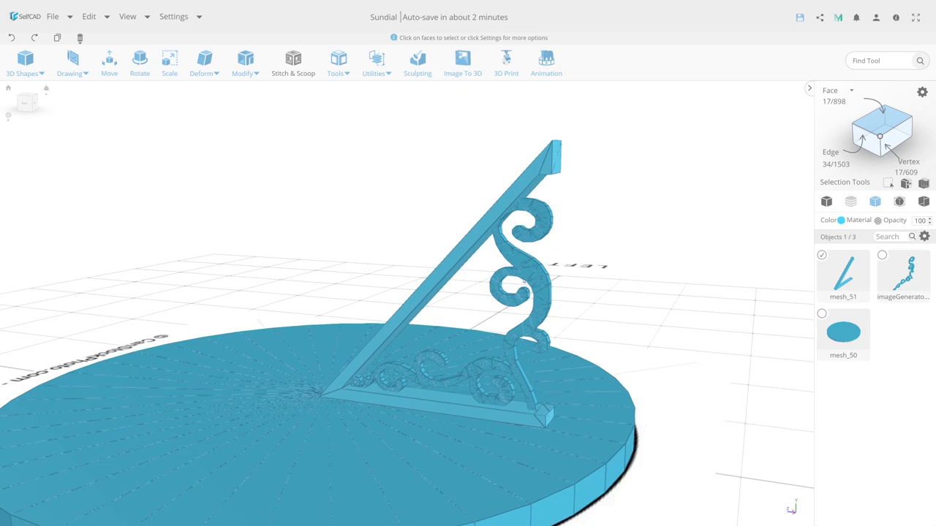
{"action": "left_click", "coordinate": [339, 64]}
Step: Move the edge at the gnomon's top tip upward along Y
{"action": "left_click", "coordinate": [351, 121]}
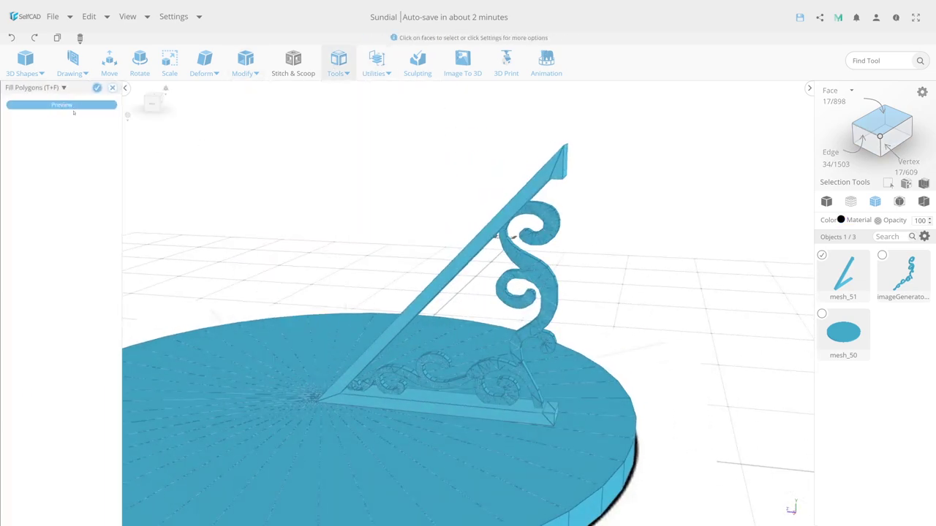
{"action": "left_click", "coordinate": [97, 89]}
{"action": "left_click", "coordinate": [338, 64]}
{"action": "left_click", "coordinate": [328, 266]}
{"action": "scroll", "coordinate": [329, 266], "scroll_direction": "up", "scroll_amount": 3}
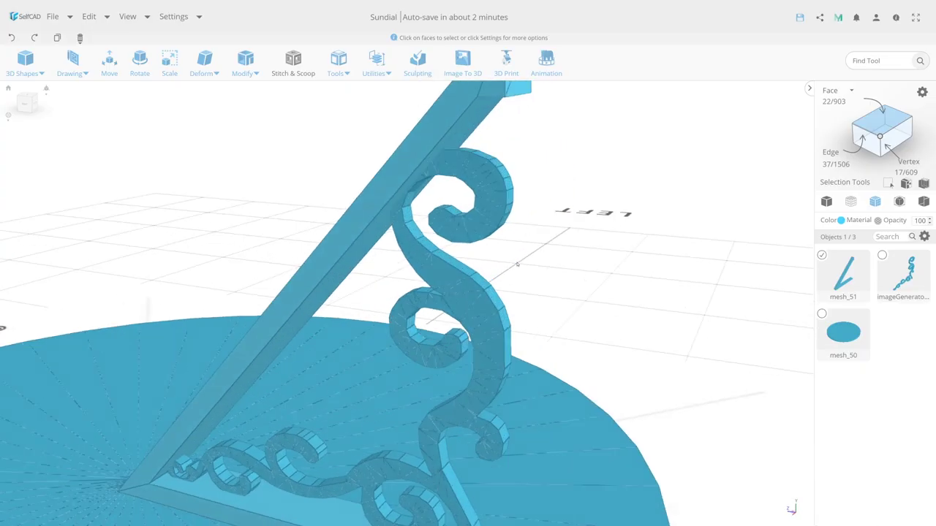
{"action": "right_click_drag", "start_coordinate": [328, 266], "coordinate": [402, 201]}
{"action": "key", "text": "m"}
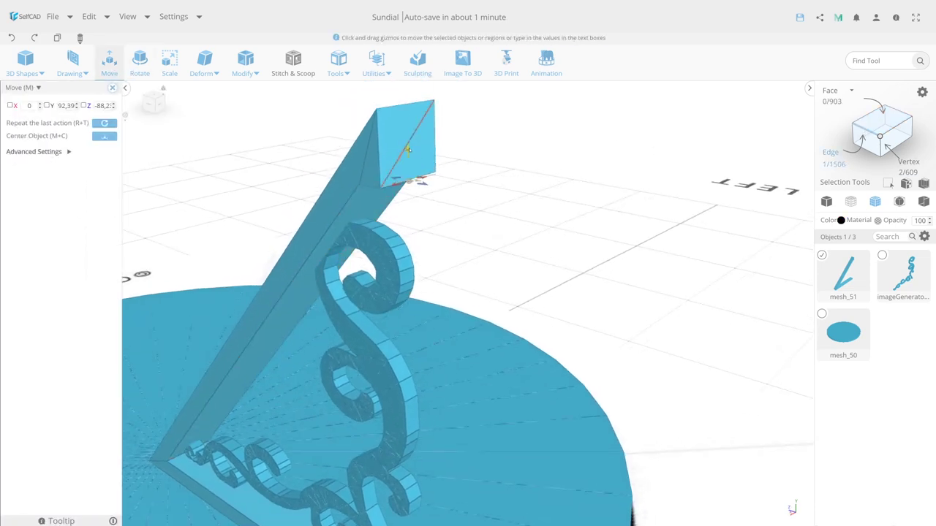
{"action": "right_click_drag", "start_coordinate": [412, 135], "coordinate": [512, 168]}
{"action": "left_click", "coordinate": [47, 152]}
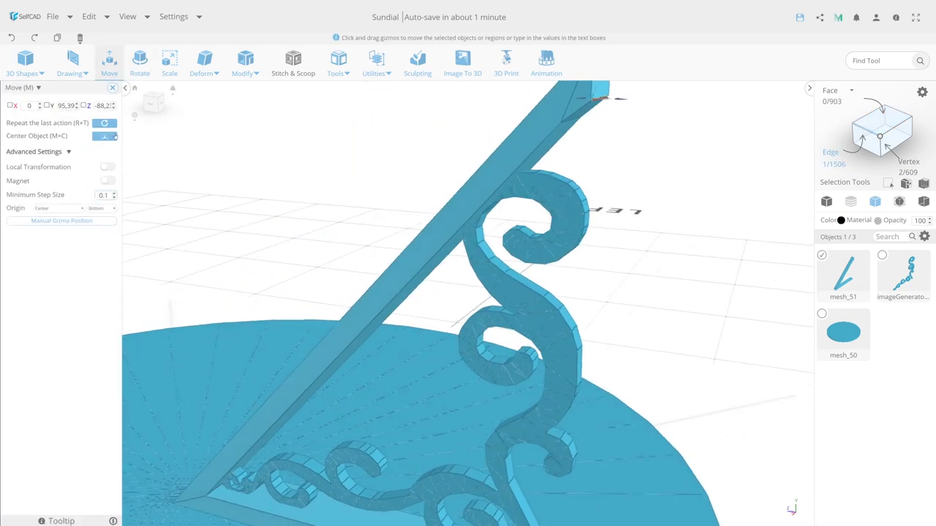
{"action": "scroll", "coordinate": [543, 223], "scroll_direction": "down", "scroll_amount": 3}
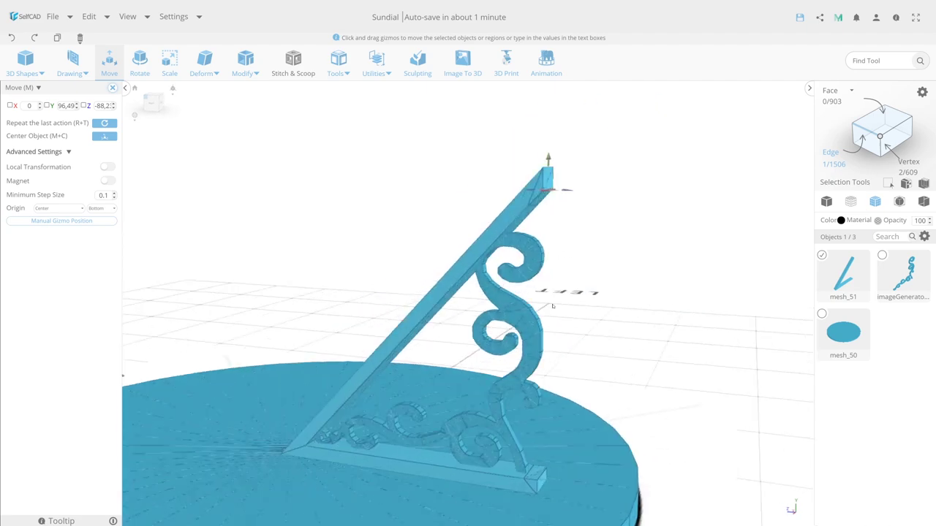
Step: Scale the gnomon's base-stub vertices down in Y to flatten the stub
{"action": "key", "text": "s"}
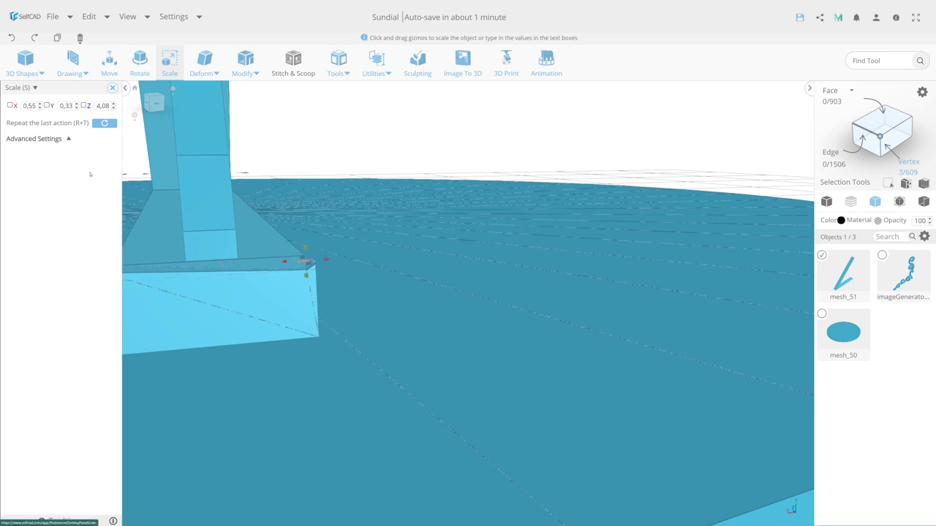
{"action": "left_click", "coordinate": [34, 138]}
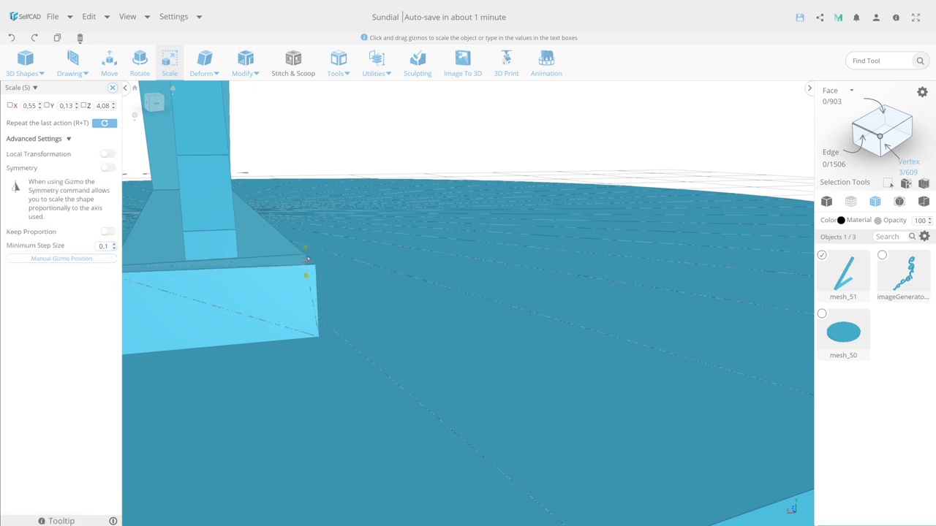
{"action": "scroll", "coordinate": [308, 260], "scroll_direction": "up", "scroll_amount": 2}
{"action": "left_click", "coordinate": [311, 271], "text": "shift"}
{"action": "scroll", "coordinate": [294, 197], "scroll_direction": "down", "scroll_amount": 5}
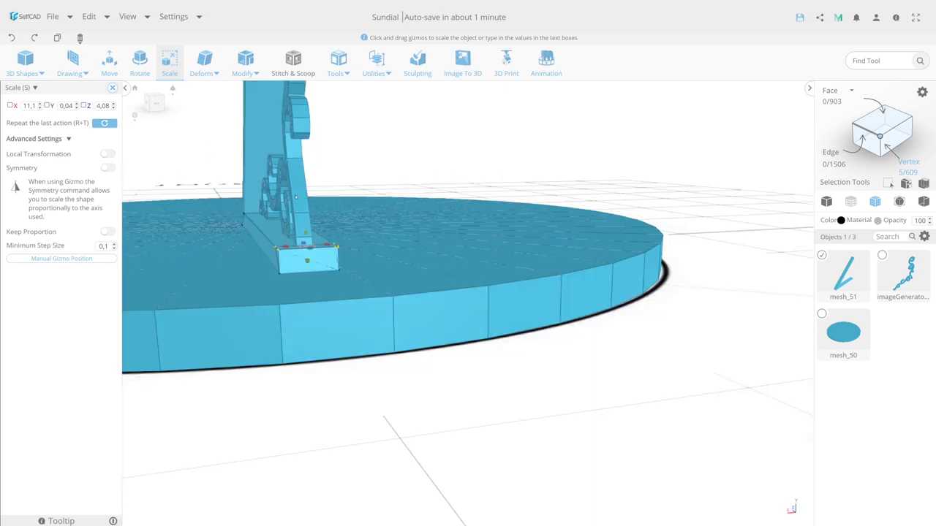
{"action": "right_click_drag", "start_coordinate": [295, 198], "coordinate": [428, 327]}
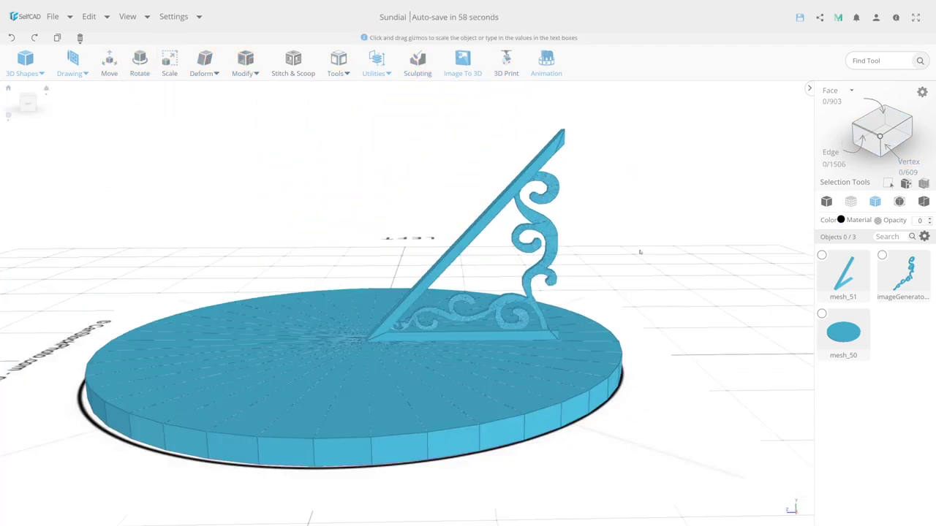
Step: Shrink the imageGenerator scrollwork ornament slightly in height, to Z 73.91
{"action": "left_click", "coordinate": [501, 258]}
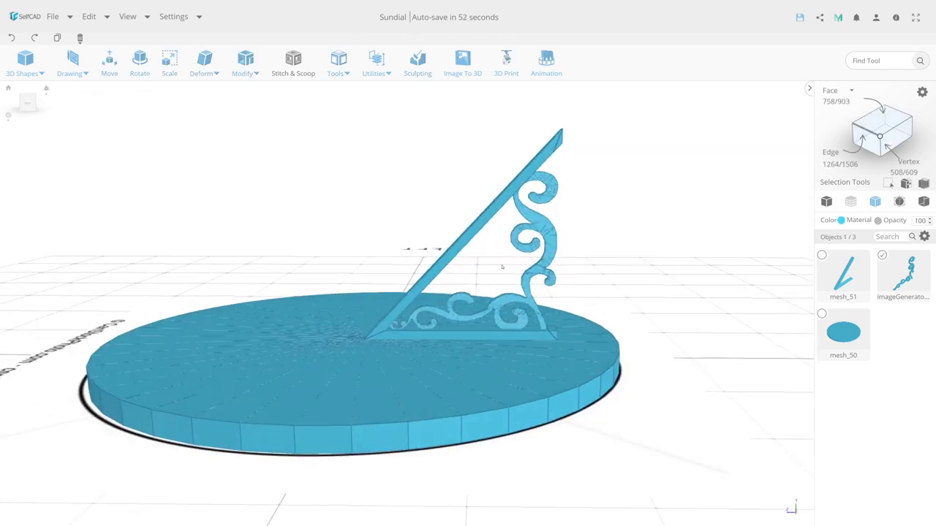
{"action": "key", "text": "s"}
{"action": "left_click_drag", "start_coordinate": [451, 252], "coordinate": [454, 253]}
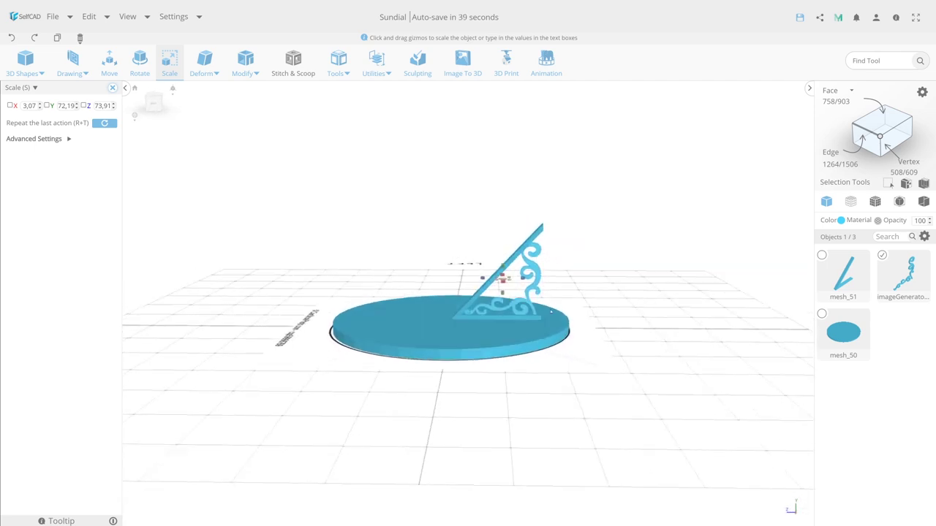
{"action": "left_click_drag", "start_coordinate": [545, 284], "coordinate": [356, 329]}
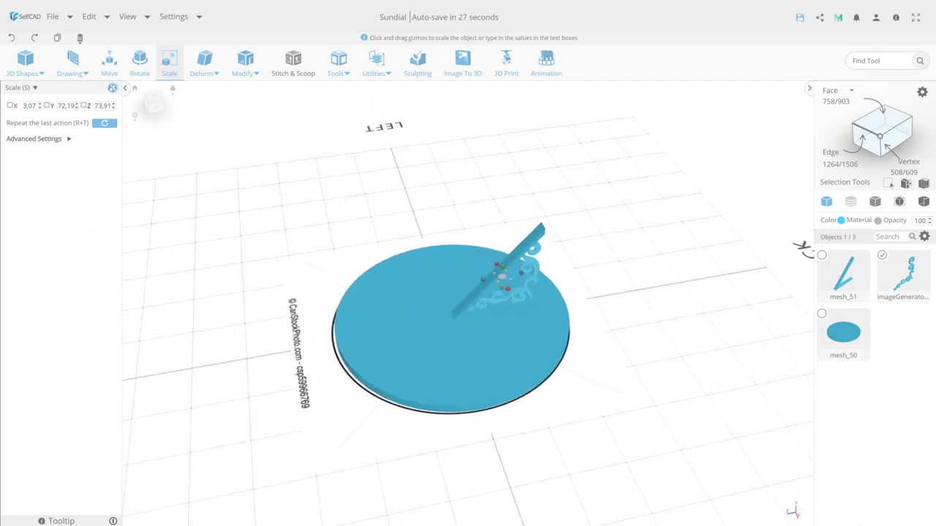
{"action": "left_click", "coordinate": [112, 87]}
Step: Rescale the triangular gnomon frame mesh_51 to fit the ornament
{"action": "left_click", "coordinate": [470, 307]}
{"action": "left_click_drag", "start_coordinate": [470, 307], "coordinate": [533, 209]}
{"action": "key", "text": "s"}
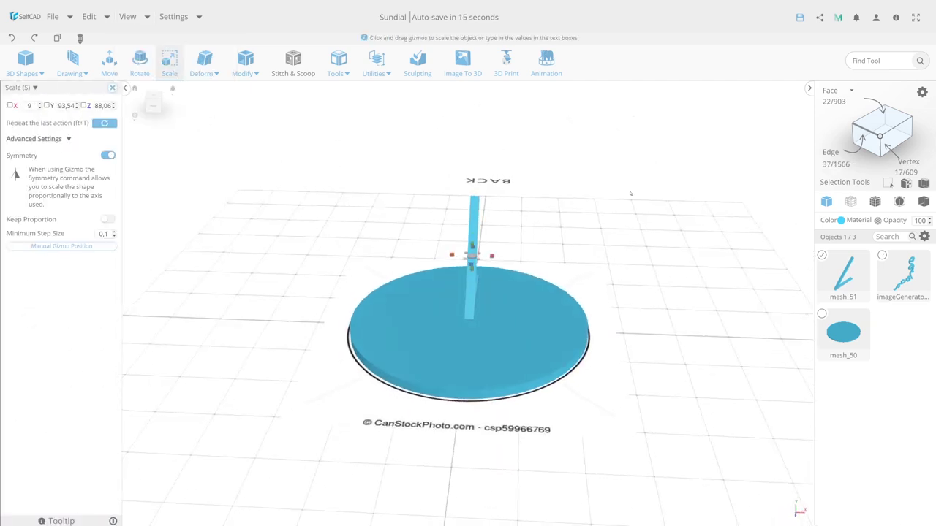
{"action": "left_click_drag", "start_coordinate": [630, 193], "coordinate": [439, 197]}
{"action": "left_click", "coordinate": [112, 87]}
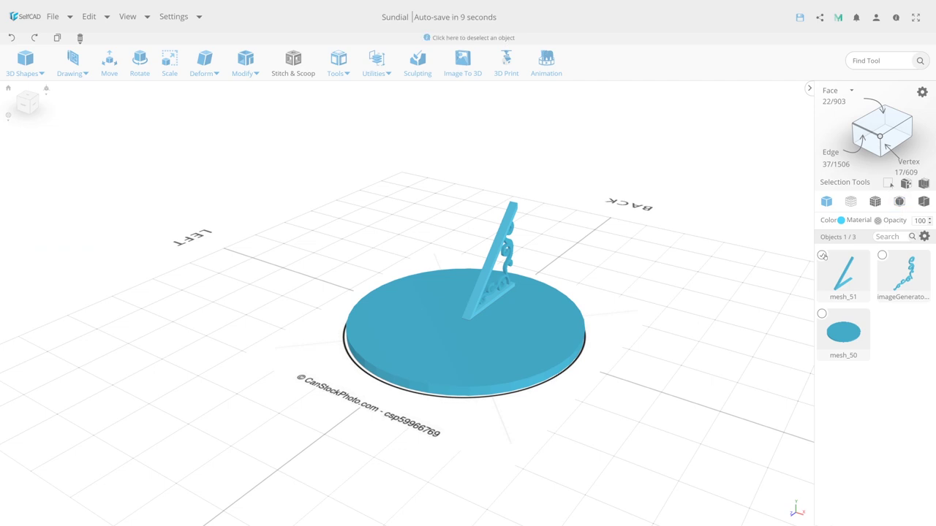
{"action": "left_click", "coordinate": [822, 255]}
{"action": "mouse_move", "coordinate": [72, 64]}
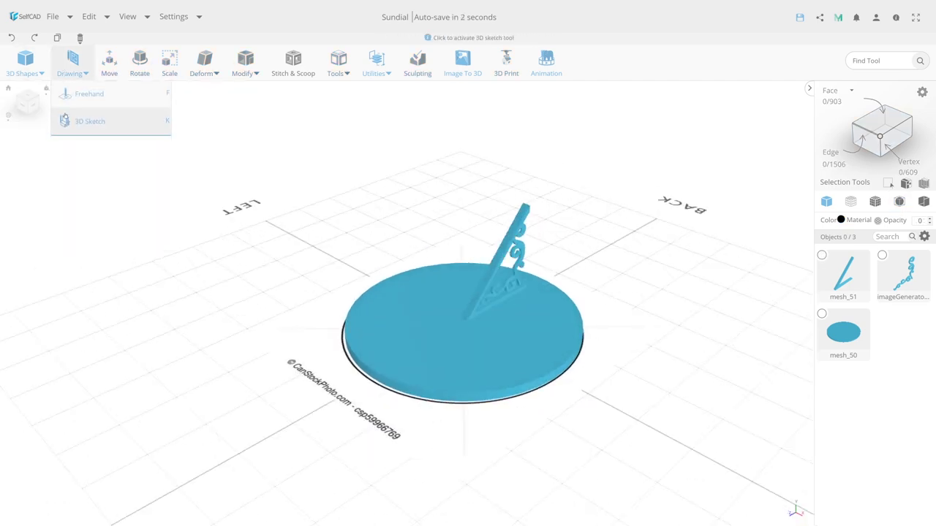
Step: Sketch an eight-sided outline on the ground beside the dial and scale it into a four-pointed star
{"action": "left_click", "coordinate": [73, 126]}
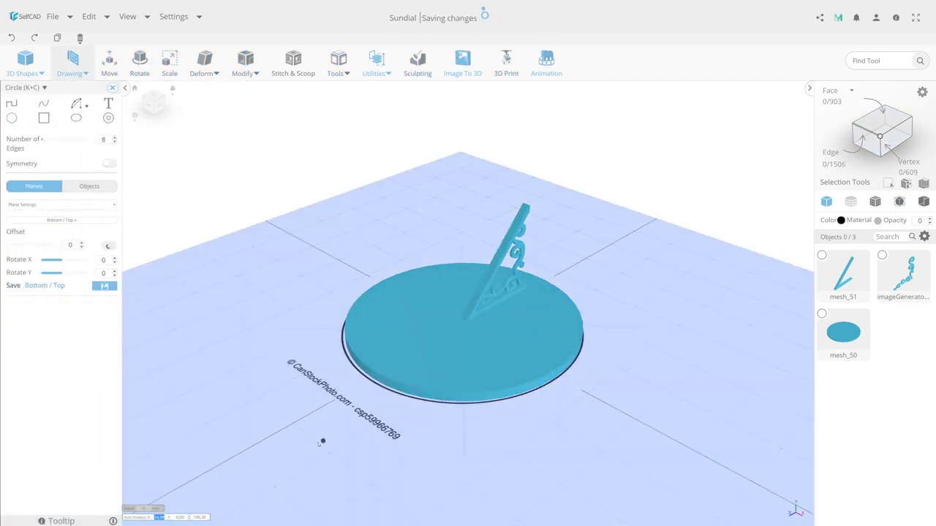
{"action": "left_click_drag", "start_coordinate": [292, 443], "coordinate": [345, 485]}
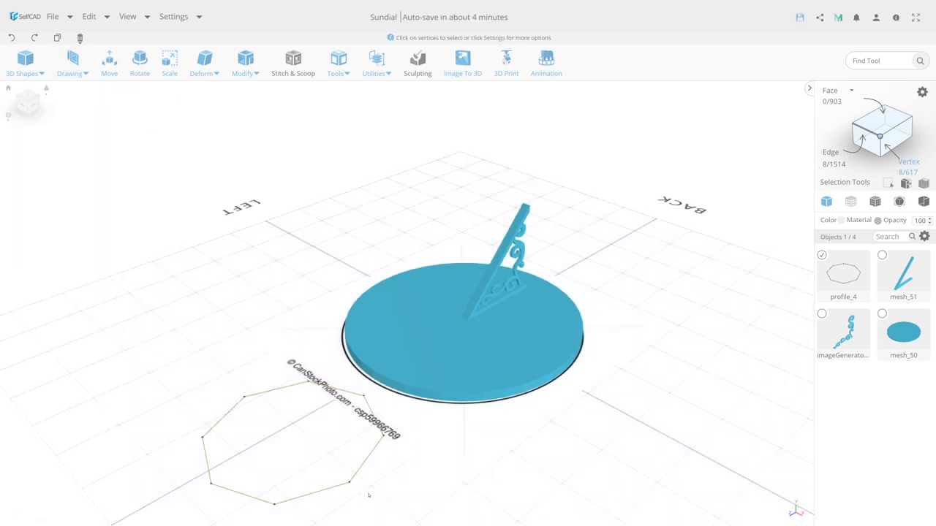
{"action": "key", "text": "s"}
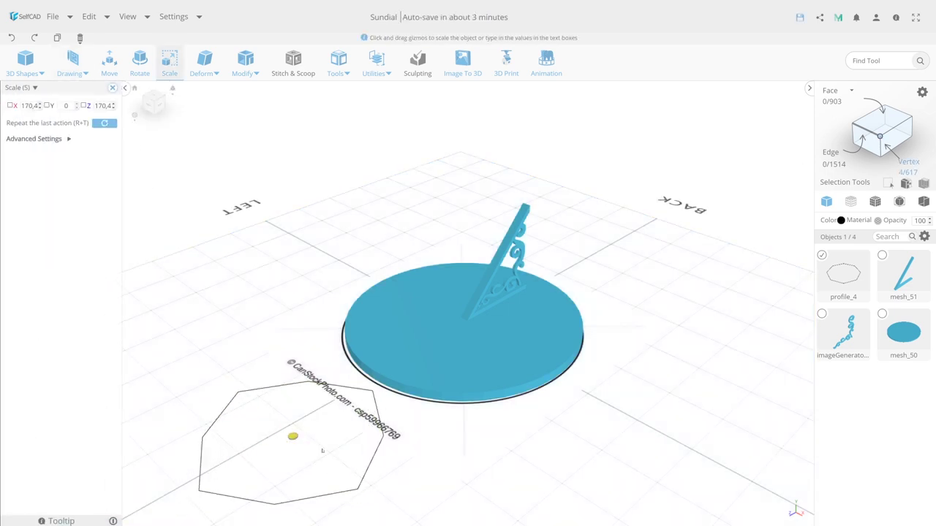
{"action": "left_click_drag", "start_coordinate": [322, 450], "coordinate": [217, 354]}
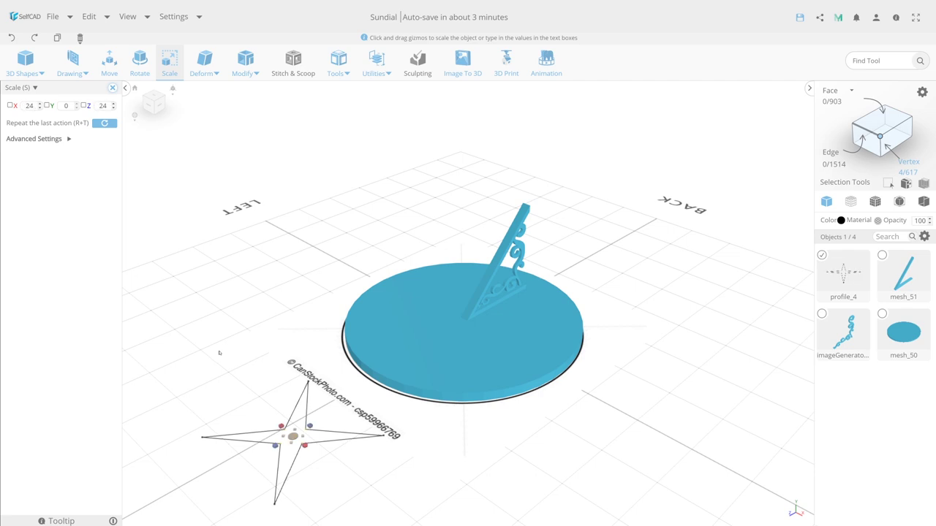
Step: Fill the star outline and add thickness 4, creating solid star mesh_52
{"action": "key", "text": "t+f"}
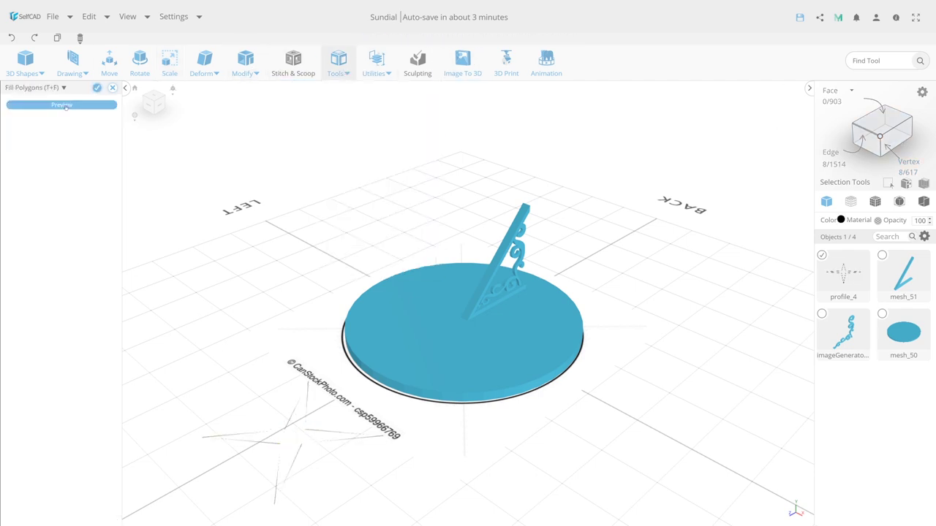
{"action": "left_click", "coordinate": [96, 87]}
{"action": "left_click", "coordinate": [245, 66]}
{"action": "left_click", "coordinate": [264, 149]}
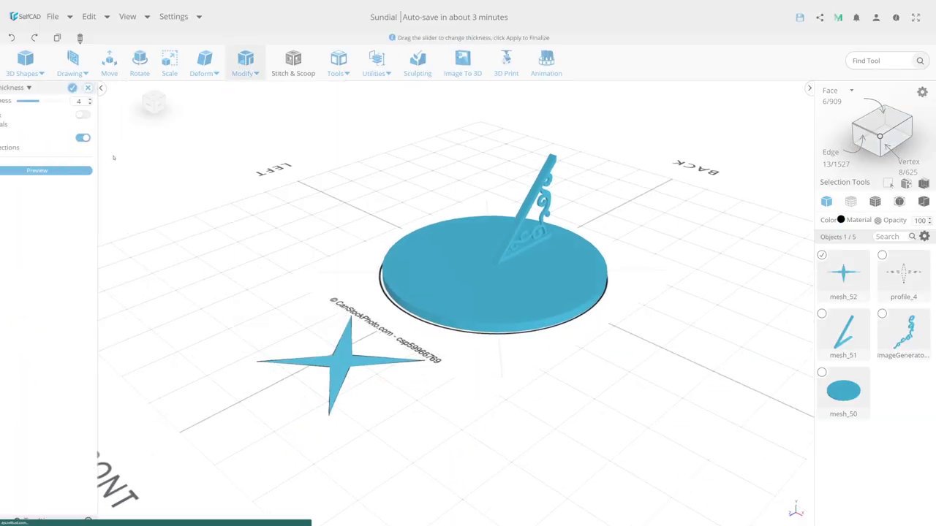
{"action": "left_click", "coordinate": [73, 88]}
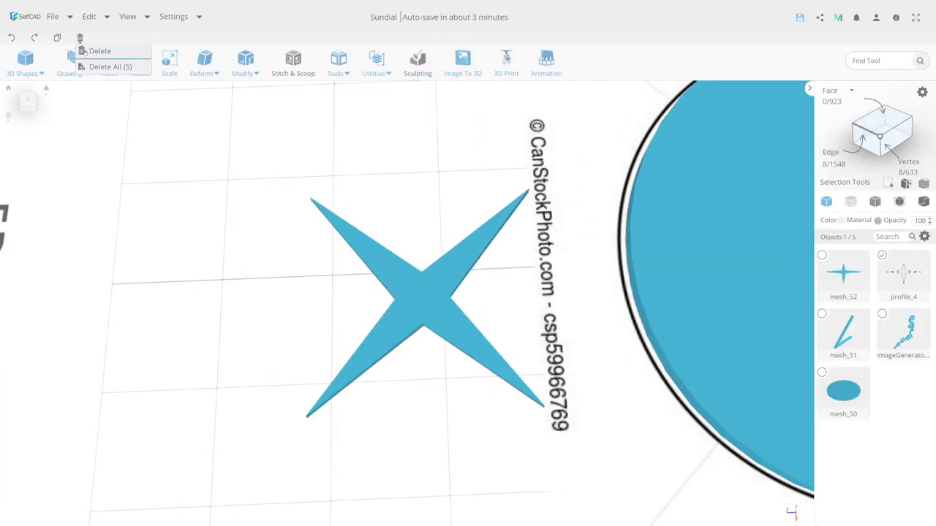
Step: Delete profile_4 and draw new edges along the star's arms with Add Details
{"action": "left_click", "coordinate": [94, 46]}
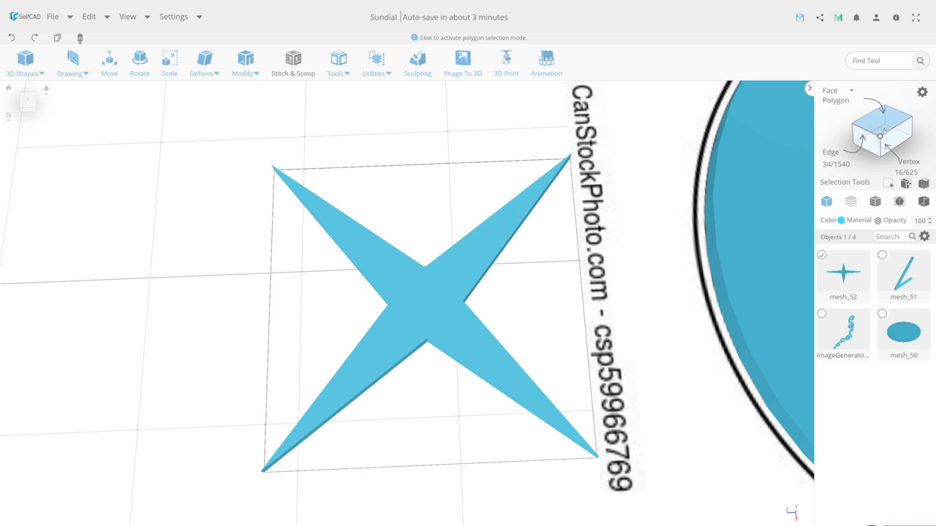
{"action": "left_click", "coordinate": [879, 136]}
{"action": "left_click", "coordinate": [242, 64]}
{"action": "left_click", "coordinate": [263, 320]}
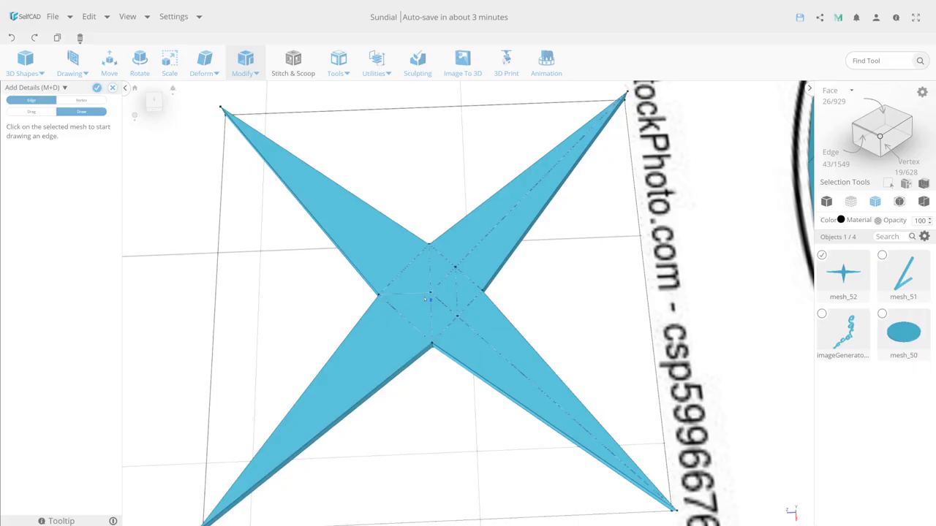
{"action": "key", "text": "Escape"}
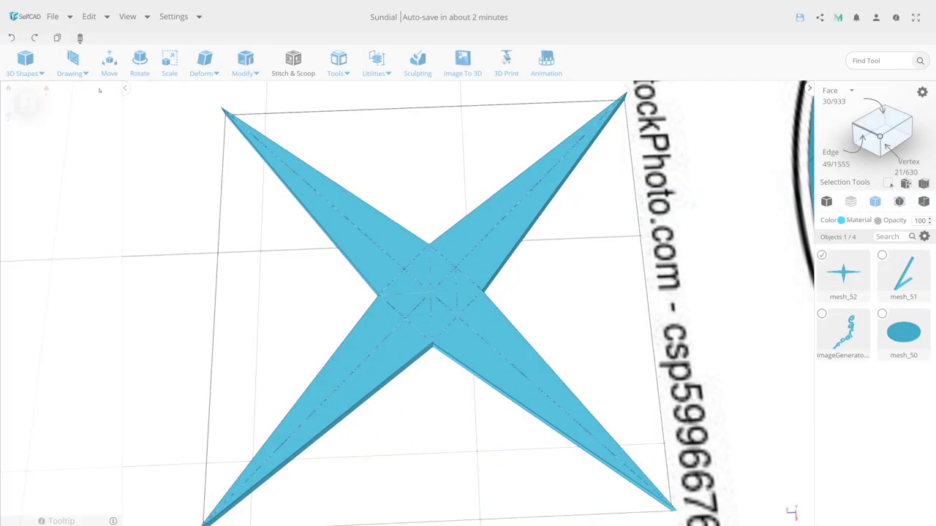
Step: Select the left and right arm faces and increase their resolution
{"action": "left_click", "coordinate": [449, 289]}
{"action": "left_click", "coordinate": [393, 287]}
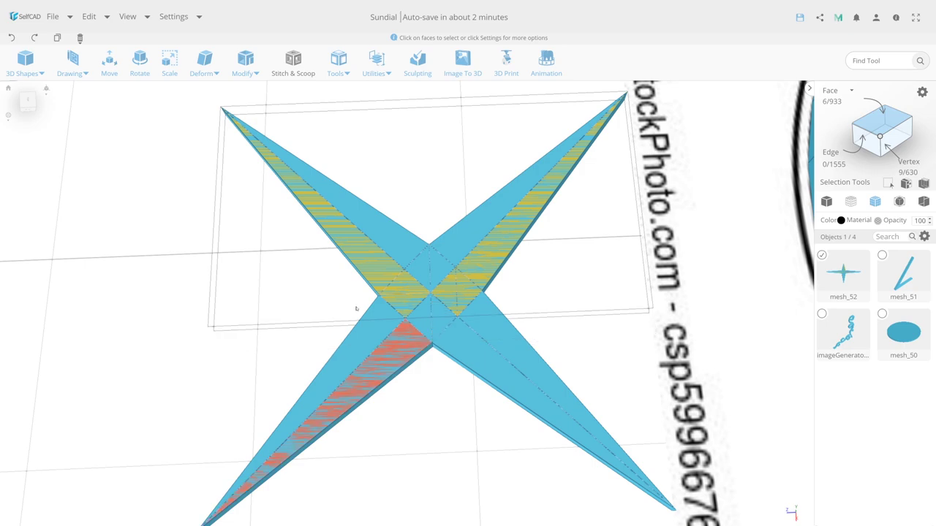
{"action": "key", "text": "m"}
{"action": "left_click", "coordinate": [249, 291]}
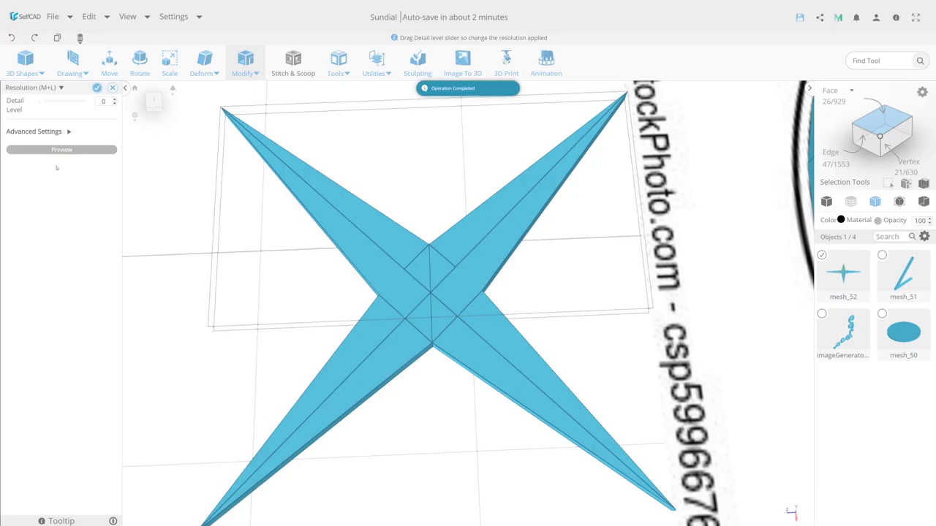
{"action": "key", "text": "m"}
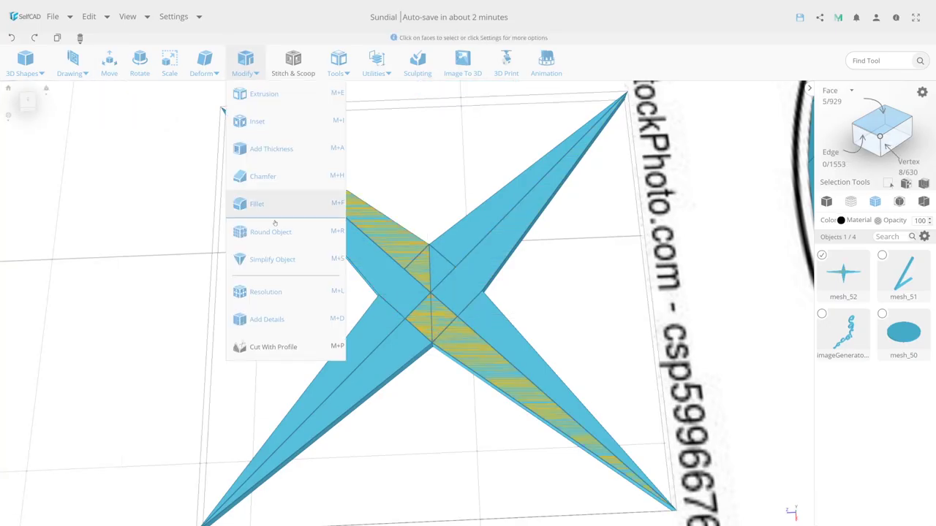
{"action": "key", "text": "l"}
{"action": "left_click", "coordinate": [97, 87]}
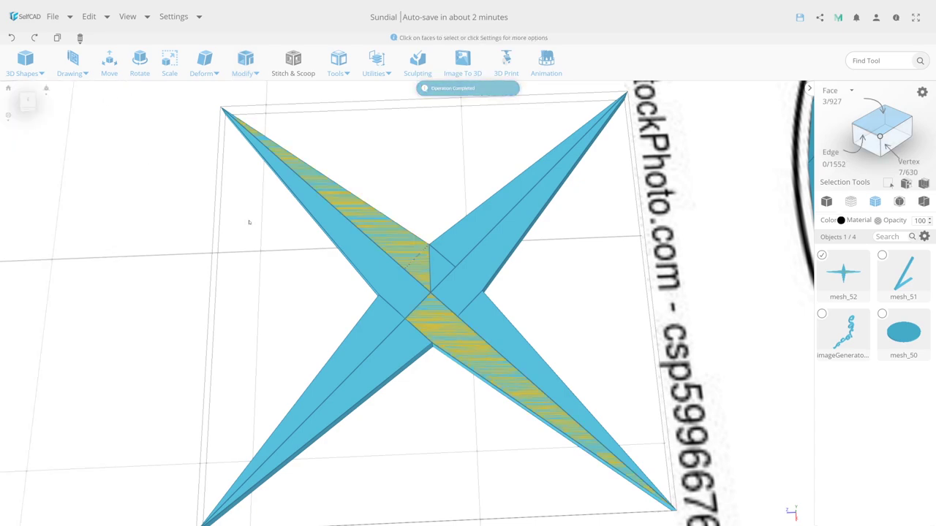
{"action": "key", "text": "m"}
{"action": "left_click", "coordinate": [278, 293]}
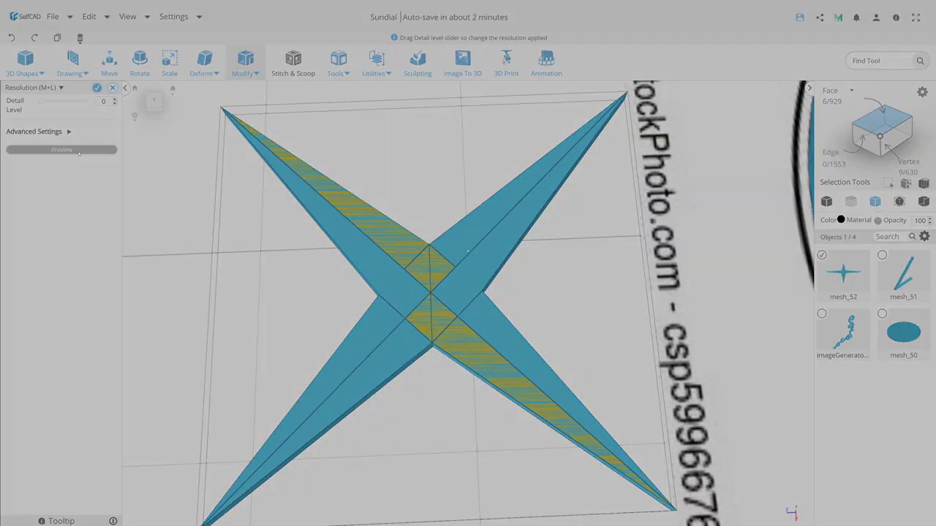
{"action": "left_click", "coordinate": [96, 87]}
Step: Apply the resolution change to the remaining arms, faceting each from point to centre
{"action": "key", "text": "m"}
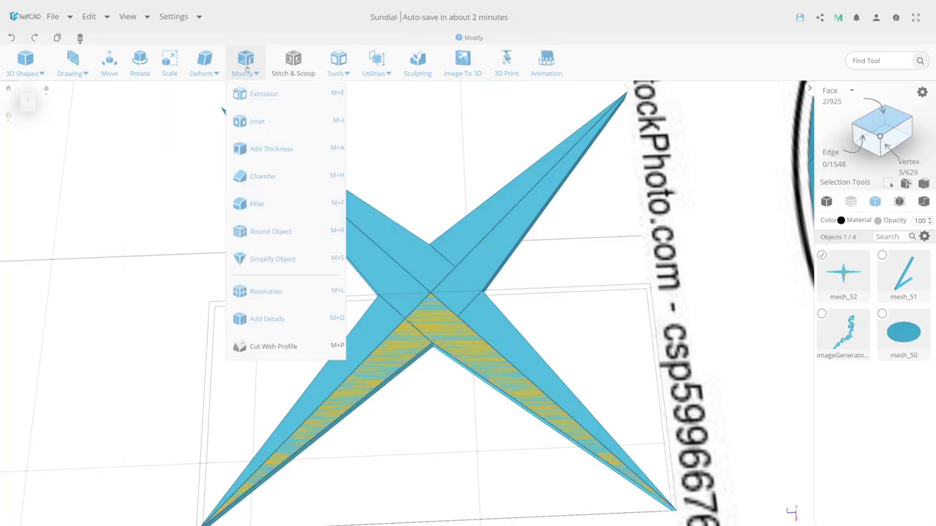
{"action": "key", "text": "l"}
{"action": "left_click", "coordinate": [96, 87]}
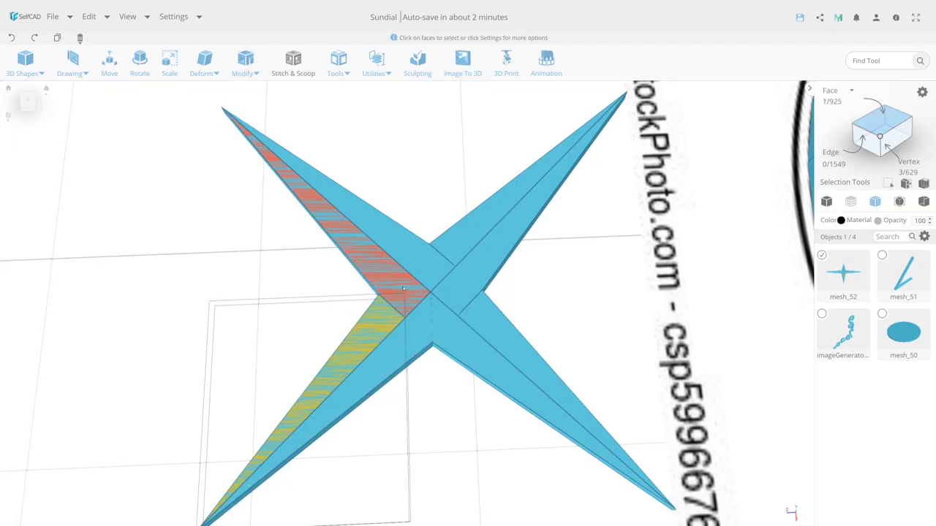
{"action": "key", "text": "m"}
{"action": "key", "text": "l"}
{"action": "left_click", "coordinate": [74, 152]}
{"action": "left_click", "coordinate": [97, 87]}
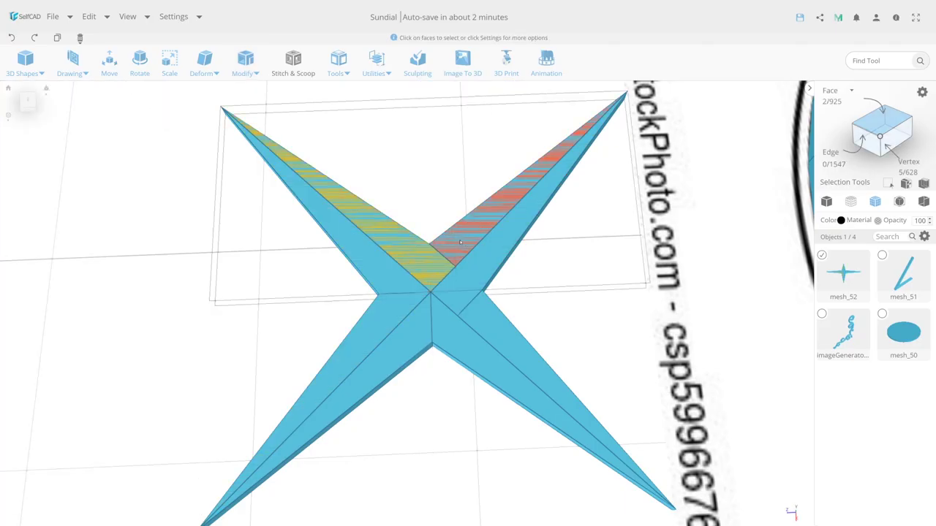
{"action": "key", "text": "m"}
{"action": "key", "text": "l"}
{"action": "left_click", "coordinate": [98, 87]}
{"action": "key", "text": "m"}
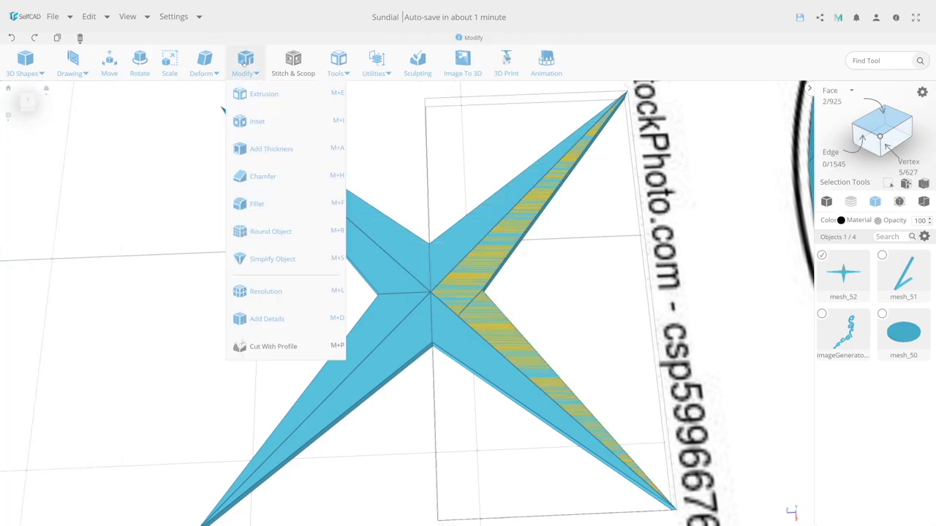
{"action": "key", "text": "l"}
{"action": "left_click", "coordinate": [98, 88]}
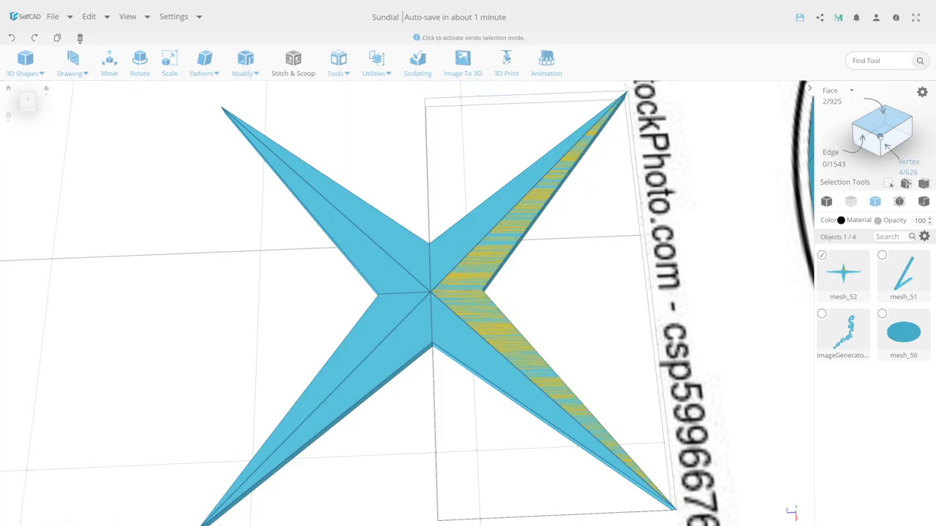
Step: Raise the star's centre point upward into a peak
{"action": "key", "text": "m"}
{"action": "mouse_move", "coordinate": [351, 329]}
{"action": "right_mouse_down"}
{"action": "mouse_move", "coordinate": [391, 402]}
{"action": "mouse_move", "coordinate": [410, 365]}
{"action": "right_mouse_up"}
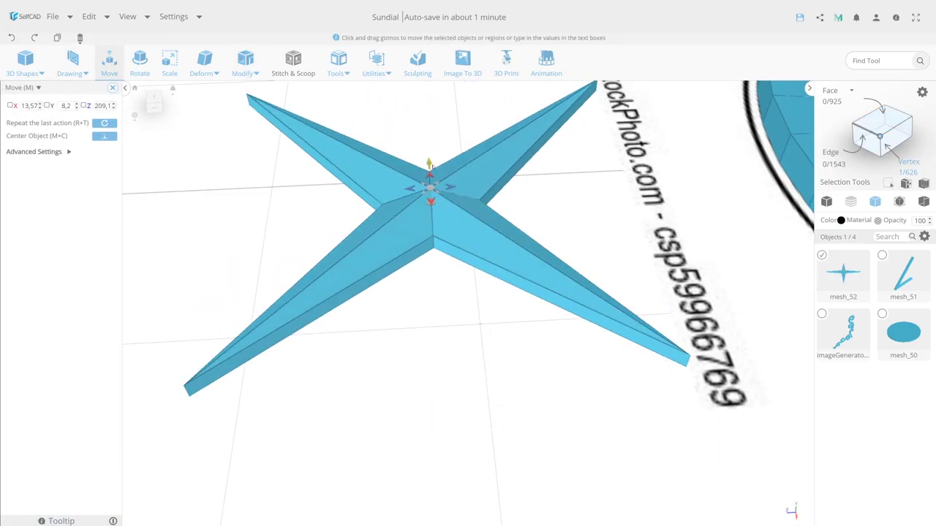
{"action": "left_click_drag", "start_coordinate": [432, 163], "coordinate": [433, 155]}
{"action": "scroll", "coordinate": [441, 317], "scroll_direction": "down", "scroll_amount": 2}
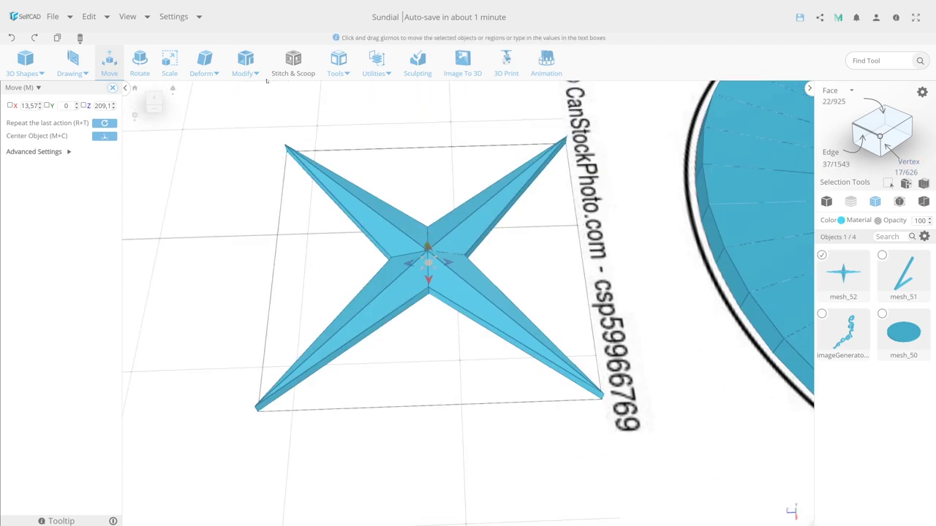
Step: Align the star to the centre of the dial base mesh_50
{"action": "key", "text": "u"}
{"action": "key", "text": "a"}
{"action": "left_click", "coordinate": [87, 121]}
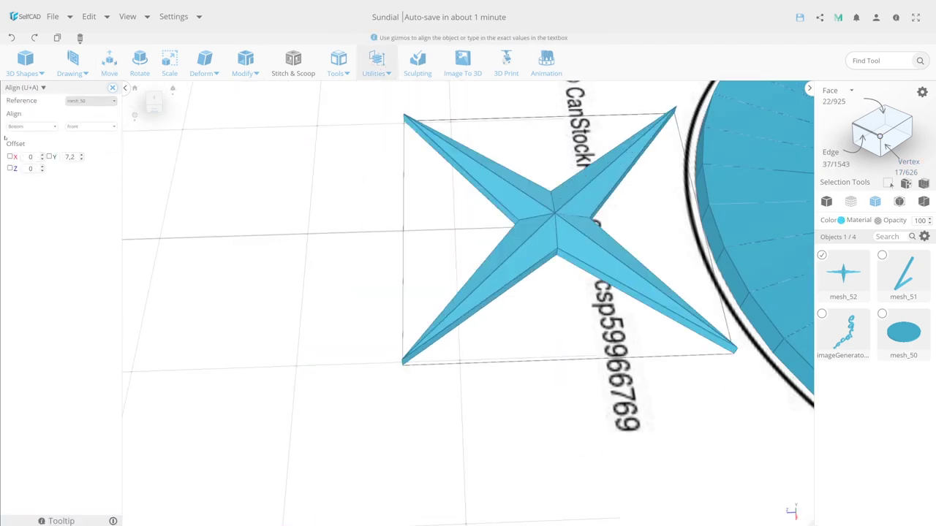
{"action": "left_click", "coordinate": [91, 127]}
{"action": "left_click", "coordinate": [84, 140]}
Step: Rotate the star 45 degrees about its vertical axis, checking from the top view
{"action": "key", "text": "m"}
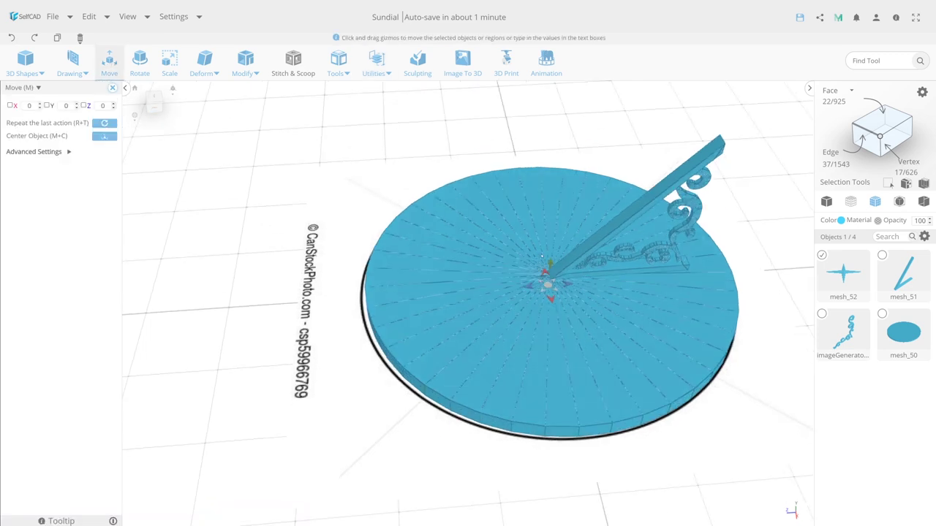
{"action": "left_click", "coordinate": [145, 98]}
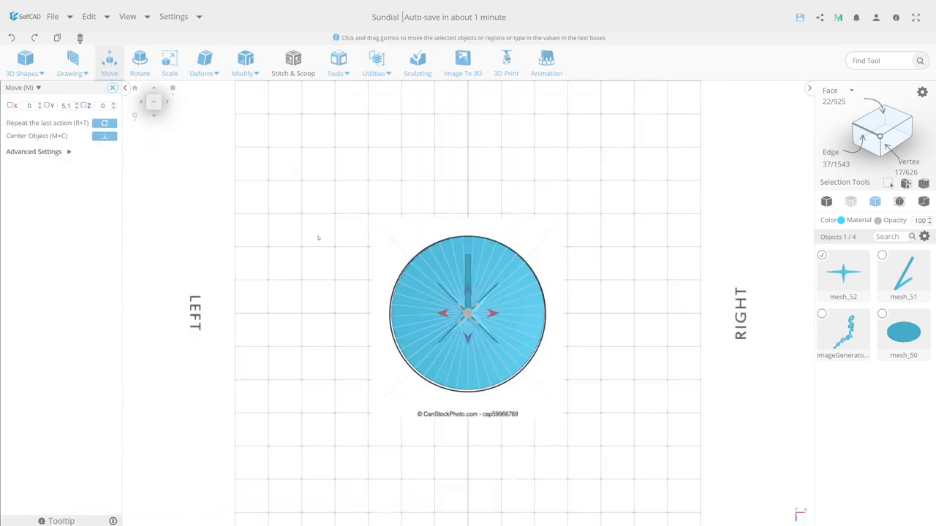
{"action": "key", "text": "r"}
{"action": "type", "text": "45"}
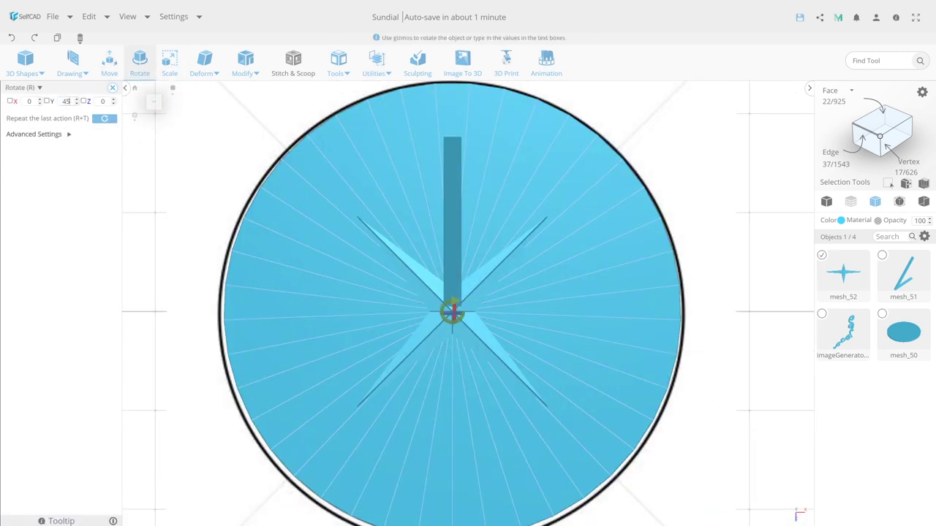
{"action": "key", "text": "Return"}
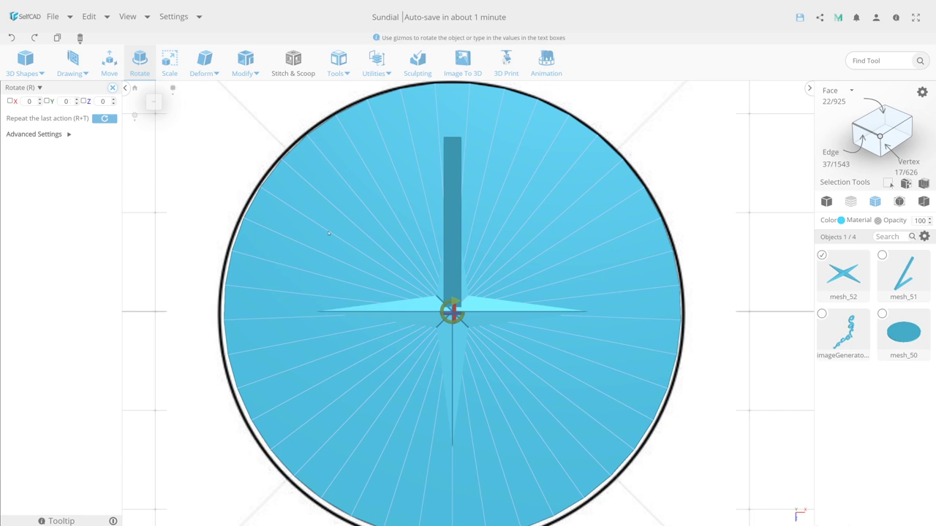
{"action": "scroll", "coordinate": [329, 232], "scroll_direction": "down", "scroll_amount": 3}
{"action": "right_click_drag", "start_coordinate": [329, 233], "coordinate": [407, 307]}
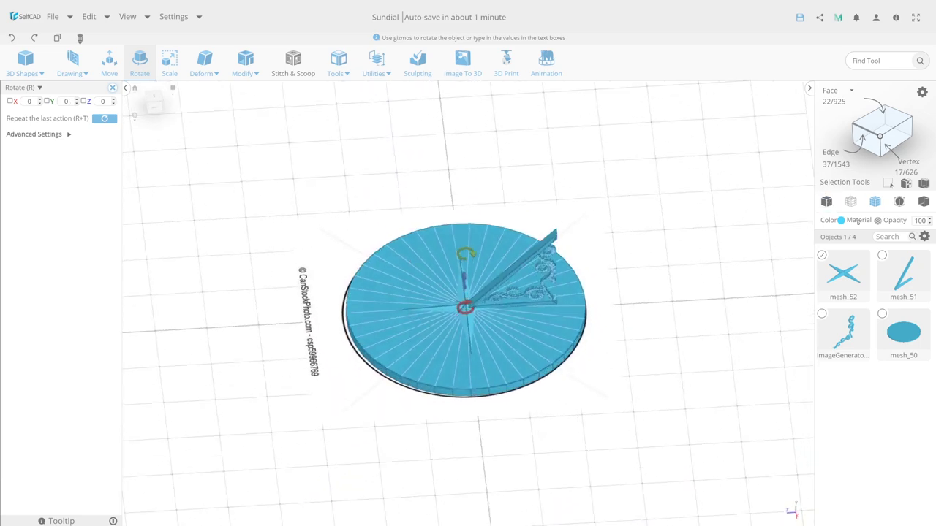
{"action": "left_click", "coordinate": [142, 100]}
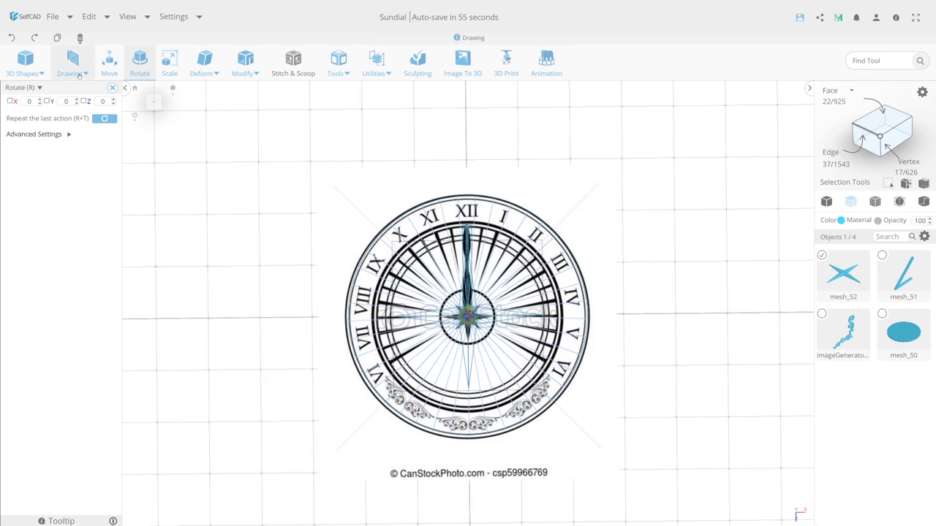
Step: Create the numeral XII as text in the Gentilis font and place it on the dial
{"action": "left_click", "coordinate": [71, 66]}
{"action": "left_click", "coordinate": [11, 118]}
{"action": "double_click", "coordinate": [54, 156]}
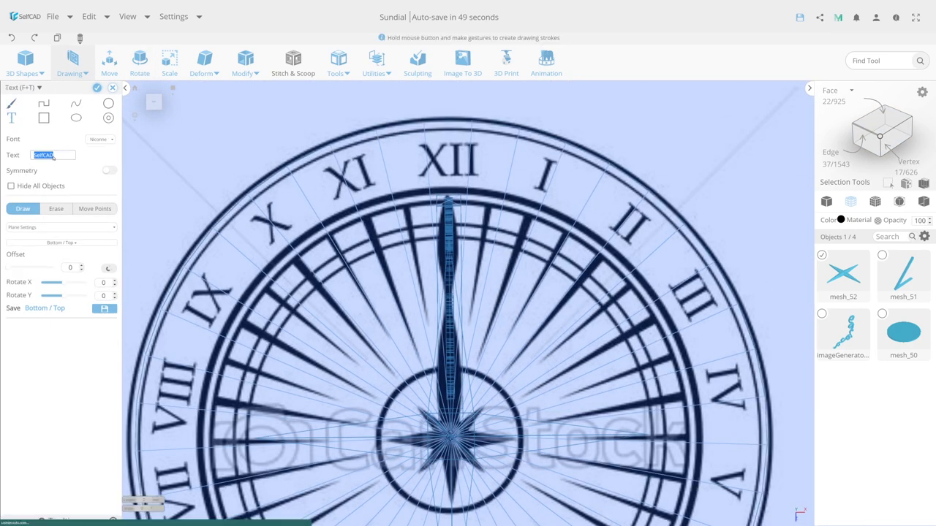
{"action": "type", "text": "XII"}
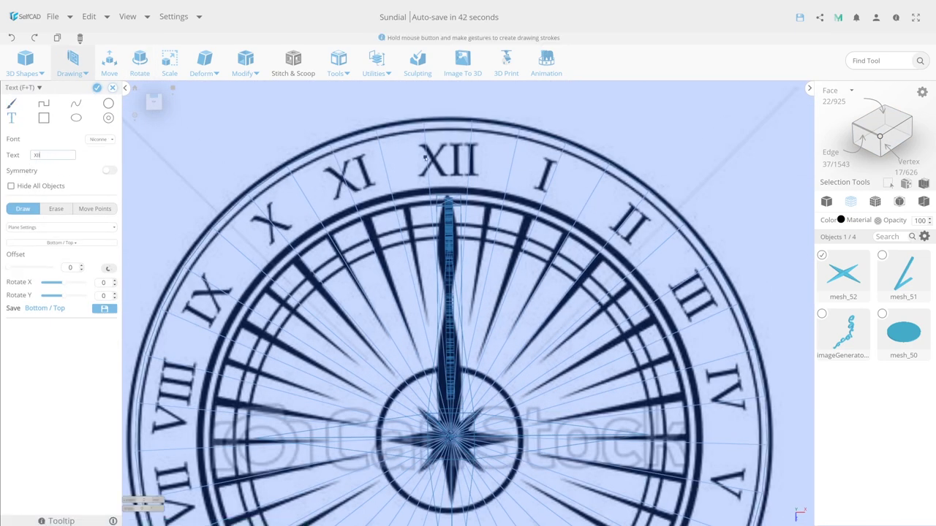
{"action": "left_click", "coordinate": [100, 139]}
{"action": "left_click", "coordinate": [100, 220]}
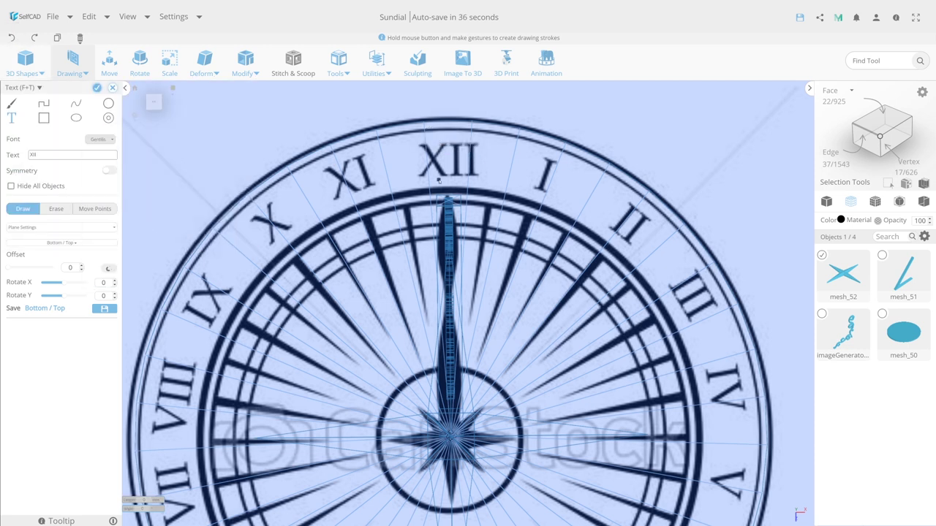
{"action": "left_click", "coordinate": [97, 87]}
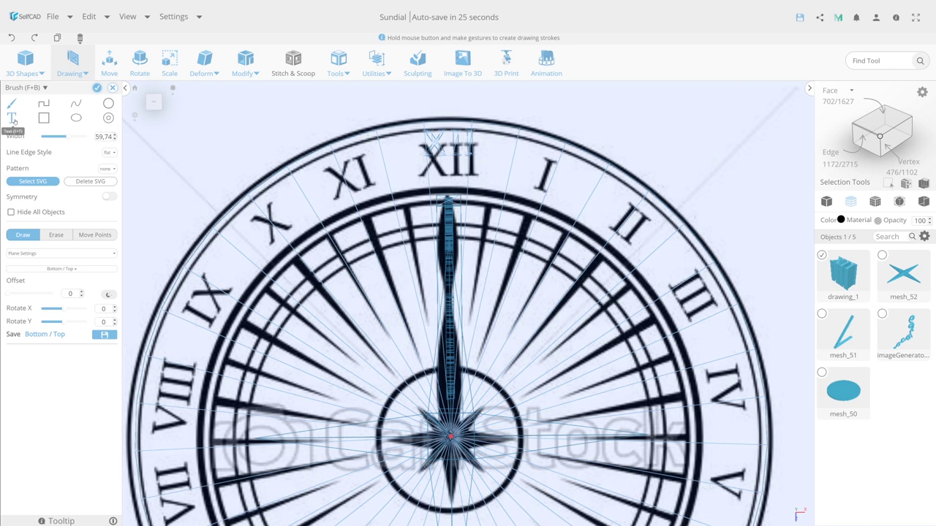
Step: Add the numerals I, II and III at their spots on the dial
{"action": "left_click", "coordinate": [12, 119]}
{"action": "type", "text": "I"}
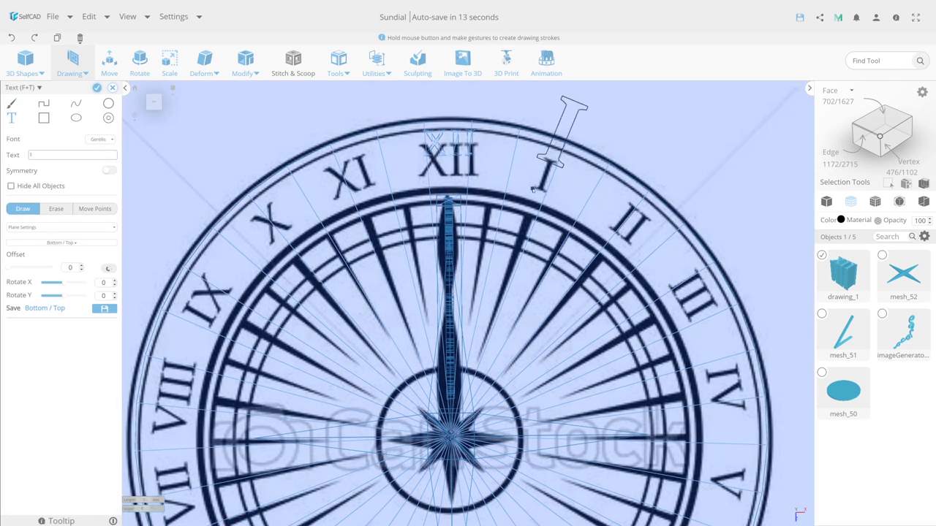
{"action": "left_click", "coordinate": [534, 188]}
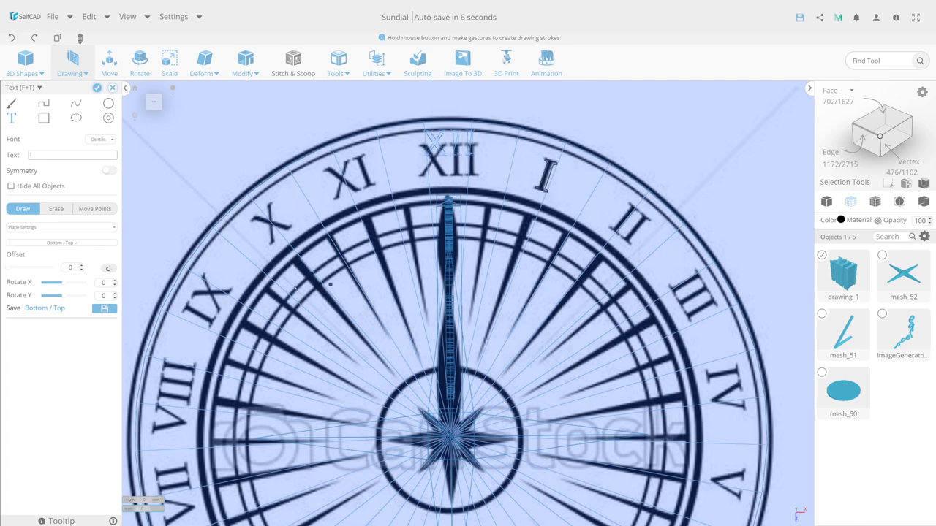
{"action": "key", "text": "Return"}
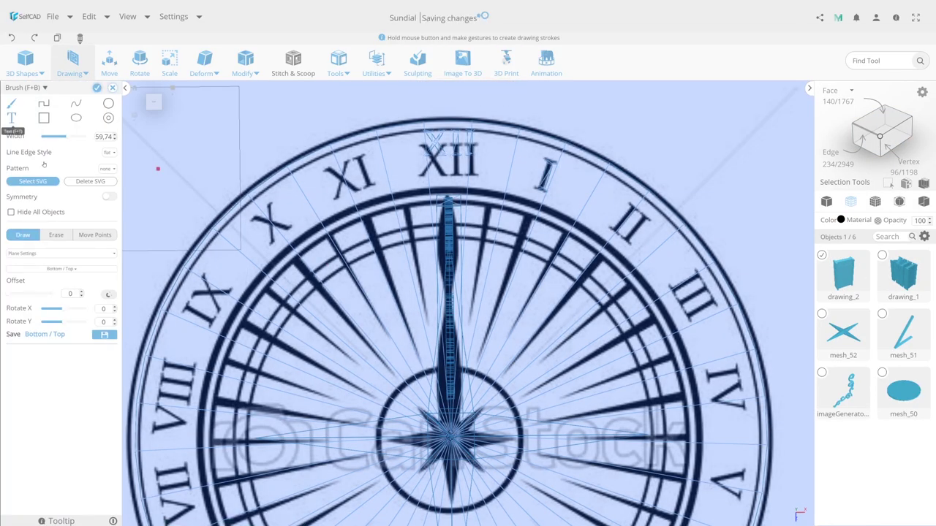
{"action": "left_click", "coordinate": [11, 117]}
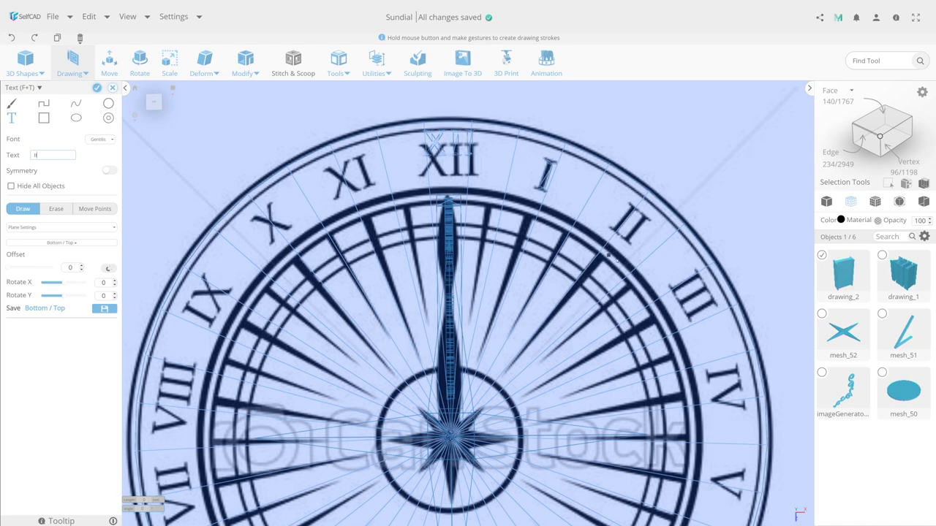
{"action": "left_click", "coordinate": [96, 88]}
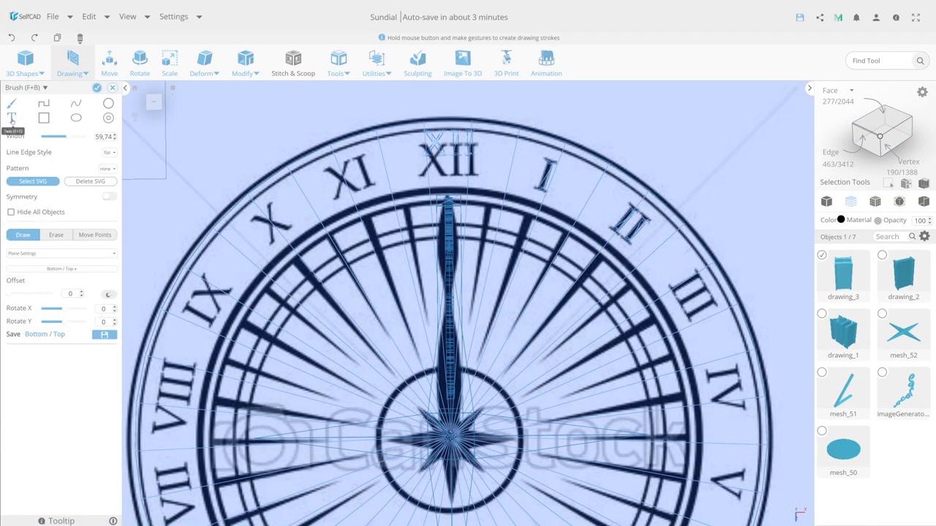
{"action": "left_click", "coordinate": [11, 118]}
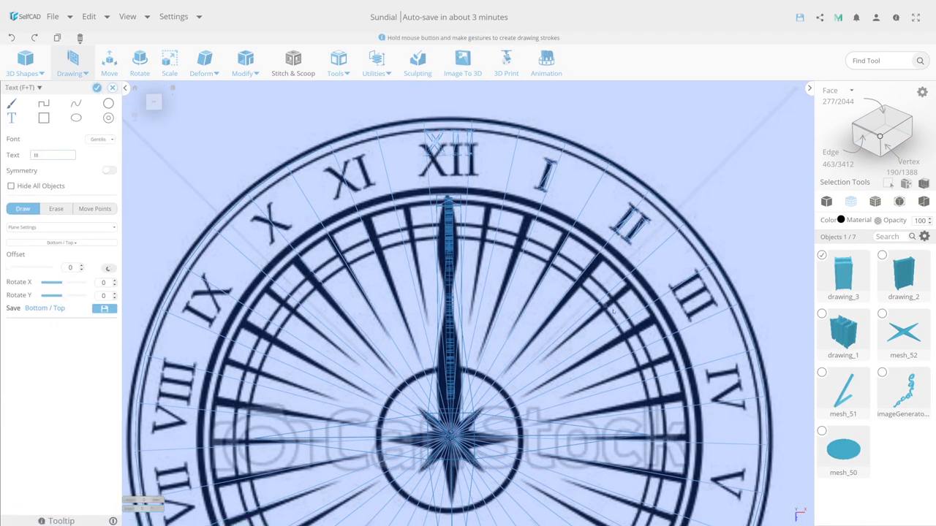
{"action": "left_click", "coordinate": [97, 87]}
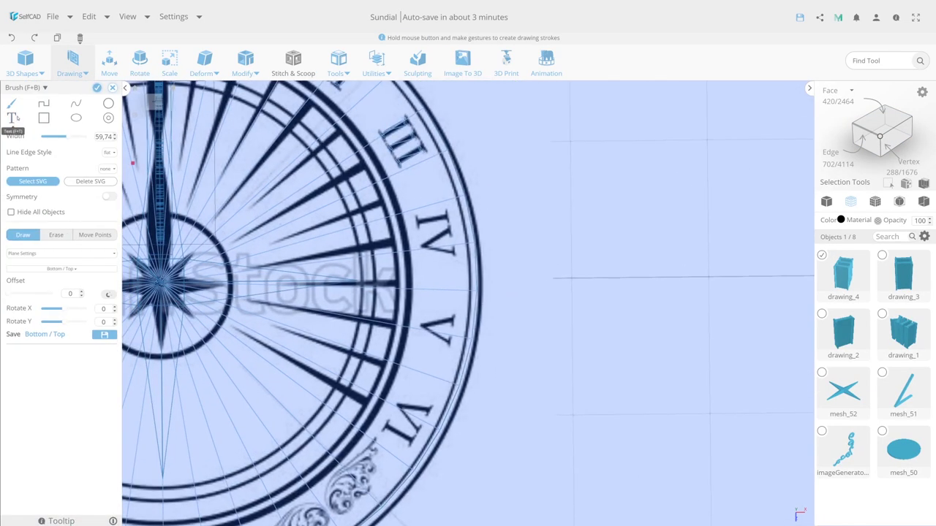
Step: Place text numerals IV, V, XI, X, IX, VIII, VII and VI at their dial positions
{"action": "left_click", "coordinate": [12, 117]}
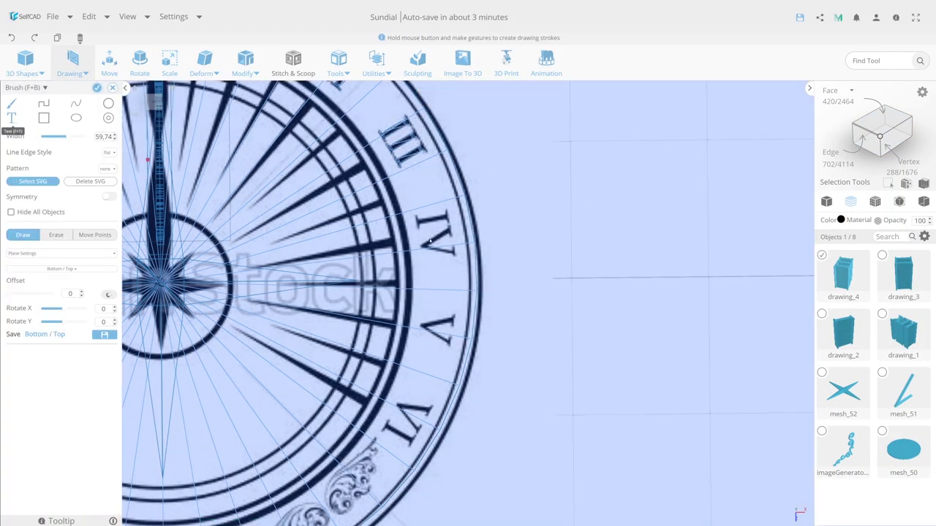
{"action": "left_click", "coordinate": [11, 118]}
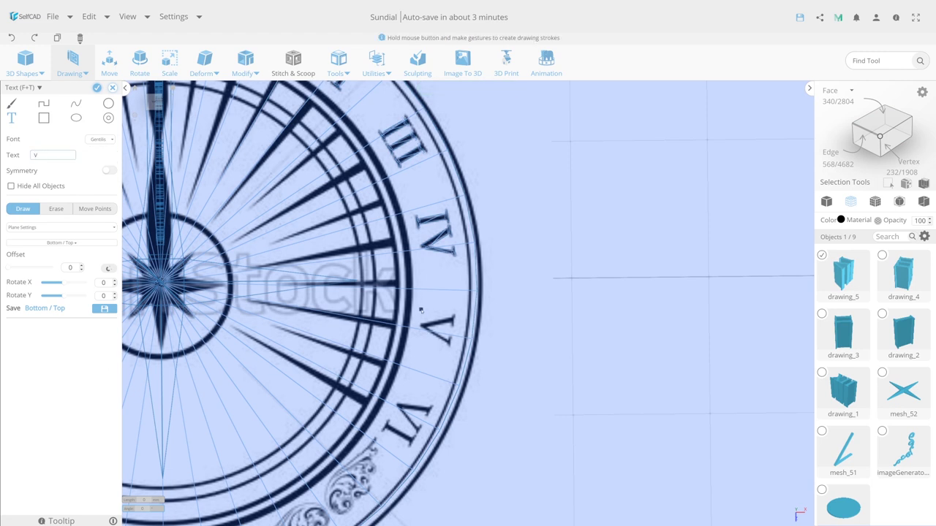
{"action": "left_click", "coordinate": [97, 88]}
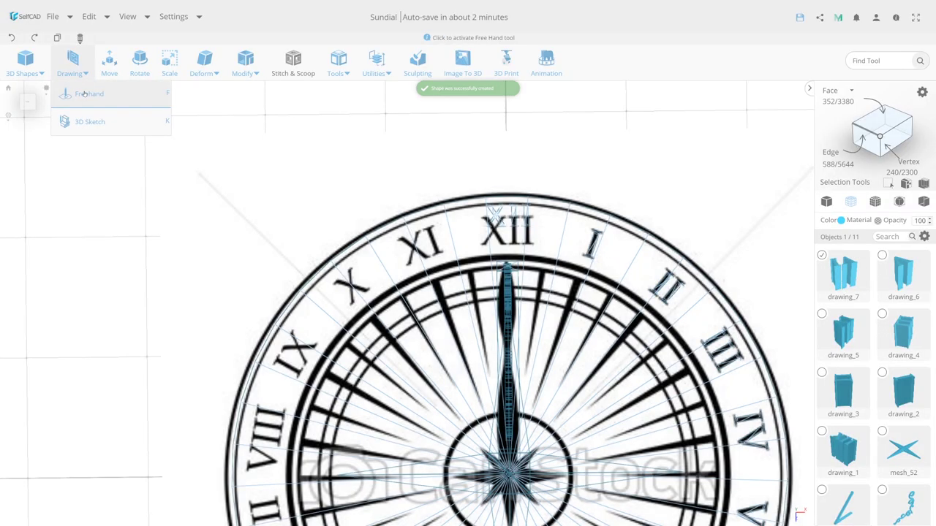
{"action": "left_click", "coordinate": [84, 93]}
{"action": "type", "text": "X"}
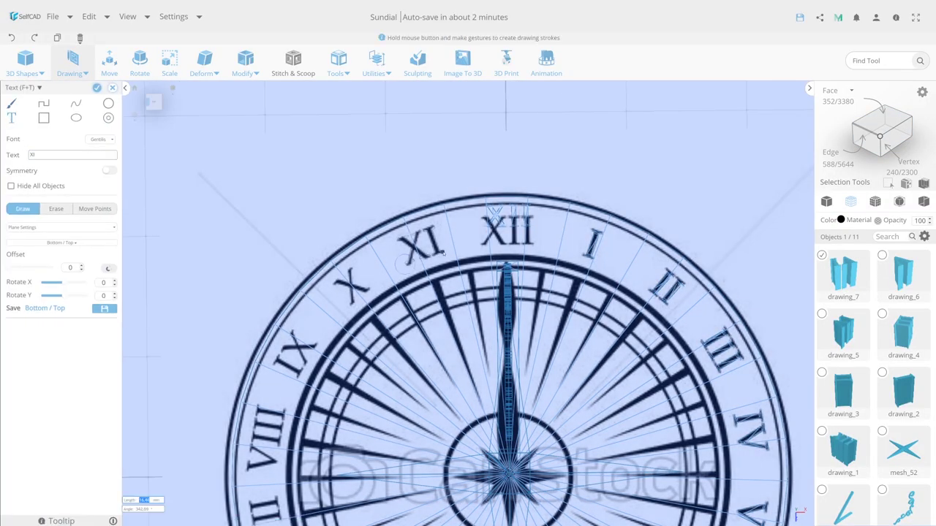
{"action": "left_click", "coordinate": [97, 88]}
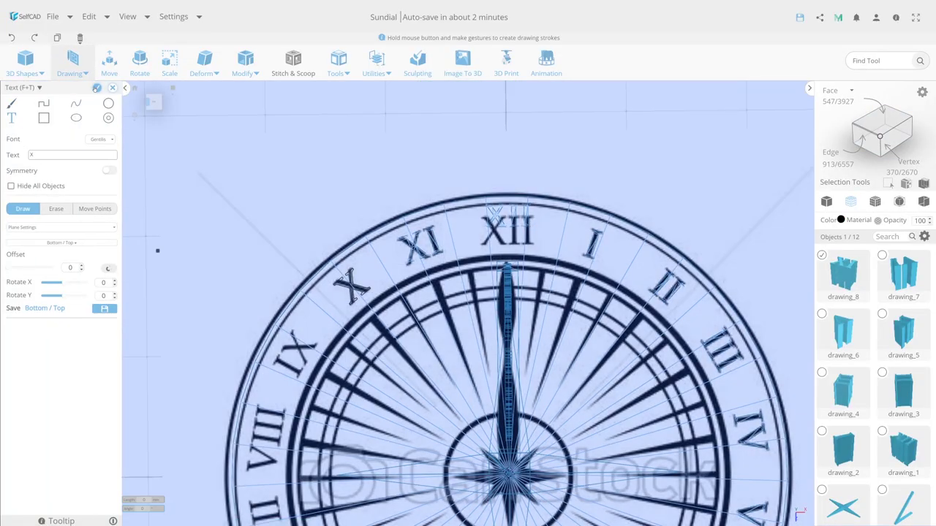
{"action": "left_click", "coordinate": [98, 88]}
{"action": "type", "text": "I"}
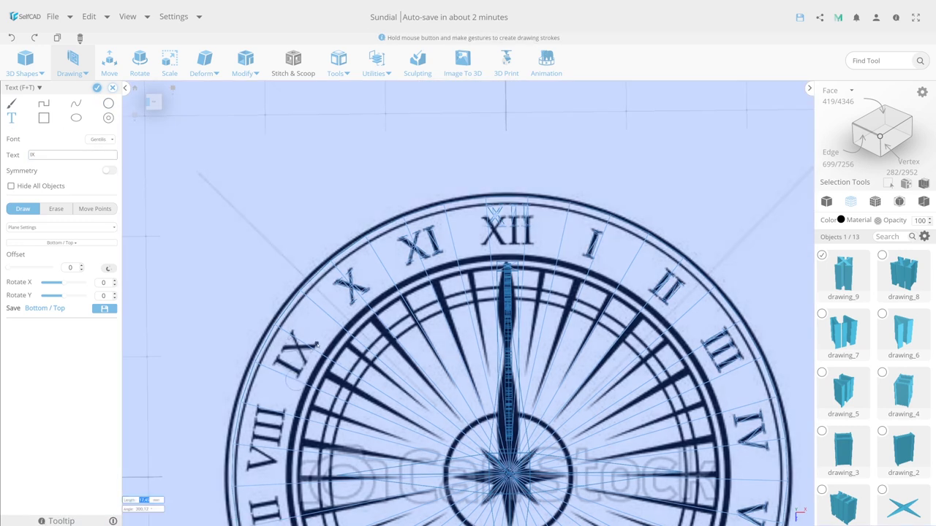
{"action": "left_click", "coordinate": [316, 345]}
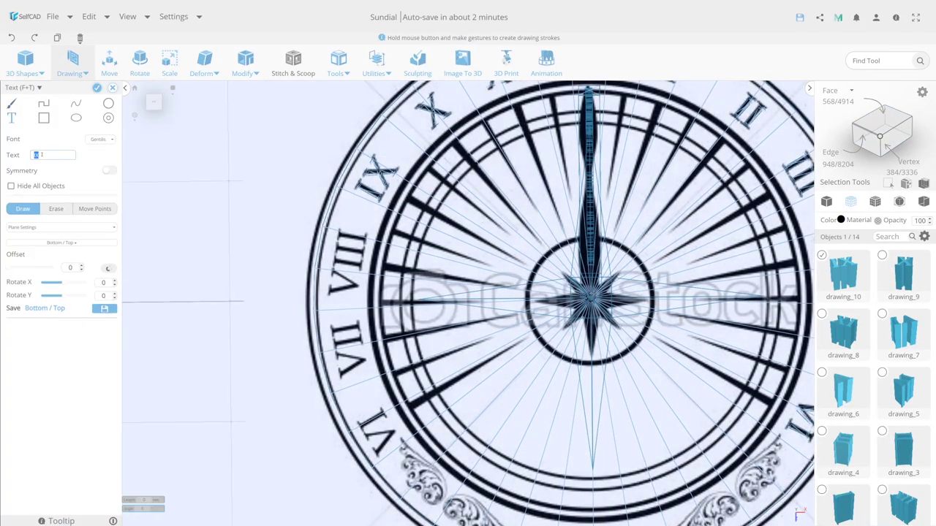
{"action": "type", "text": "Vi"}
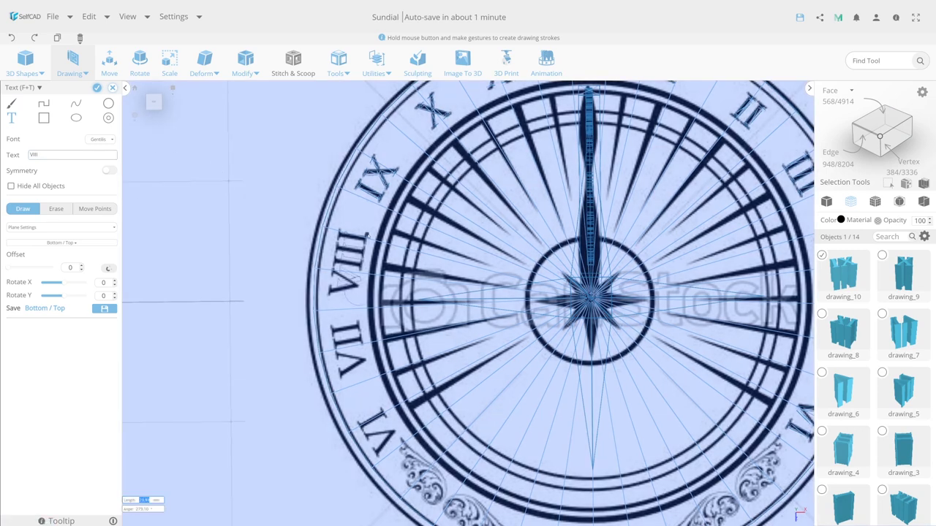
{"action": "left_click", "coordinate": [350, 263]}
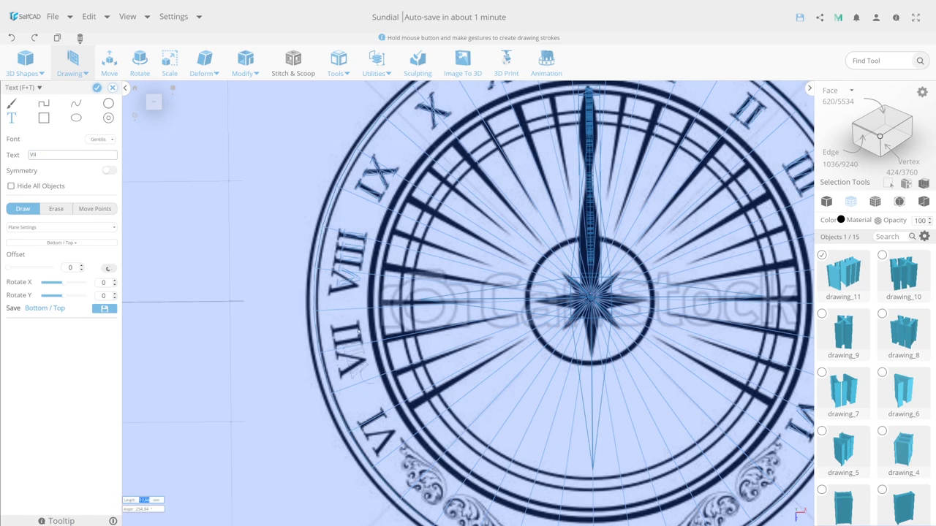
{"action": "left_click", "coordinate": [102, 89]}
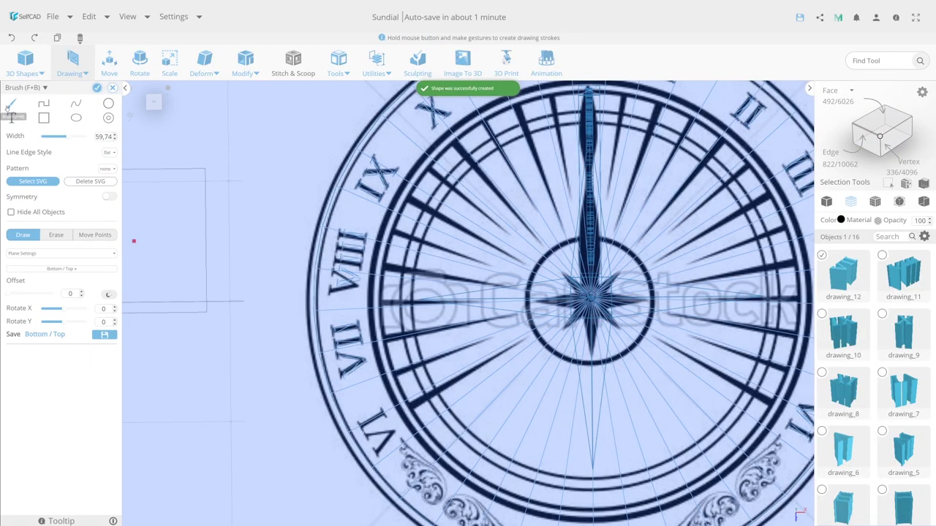
{"action": "key", "text": "BackSpace"}
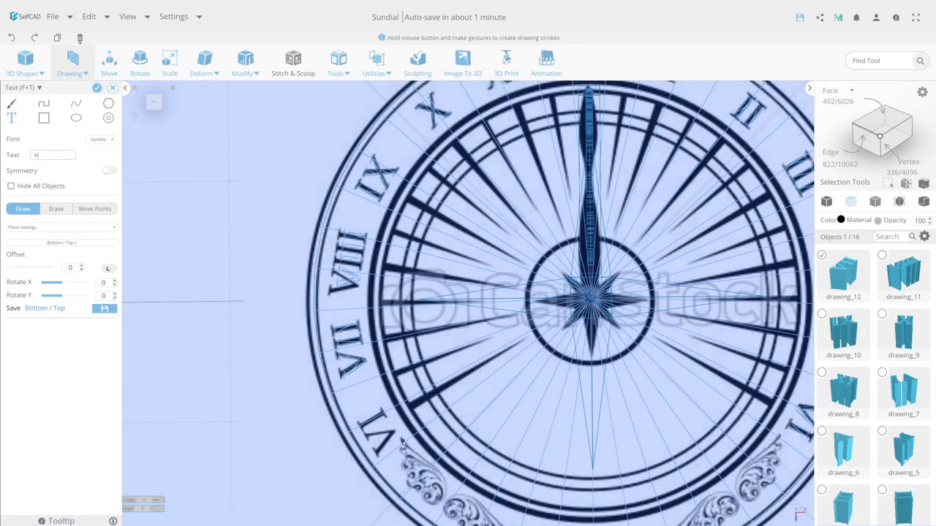
{"action": "scroll", "coordinate": [380, 408], "scroll_direction": "down", "scroll_amount": 3}
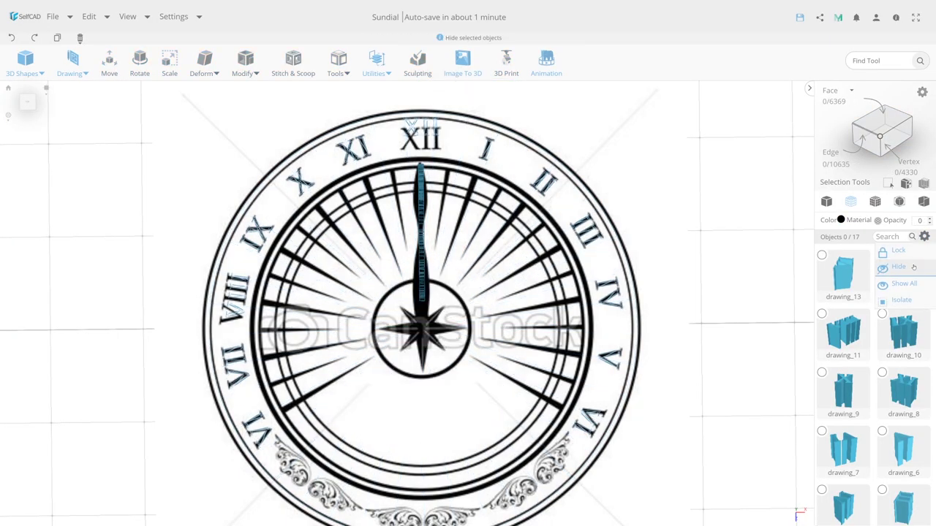
Step: Move numeral XII down onto the dial and stretch numeral I slightly taller
{"action": "scroll", "coordinate": [409, 146], "scroll_direction": "up", "scroll_amount": 5}
{"action": "key", "text": "m"}
{"action": "mouse_move", "coordinate": [444, 187]}
{"action": "left_mouse_down"}
{"action": "mouse_move", "coordinate": [448, 221]}
{"action": "mouse_move", "coordinate": [513, 229]}
{"action": "left_mouse_up"}
{"action": "key", "text": "s"}
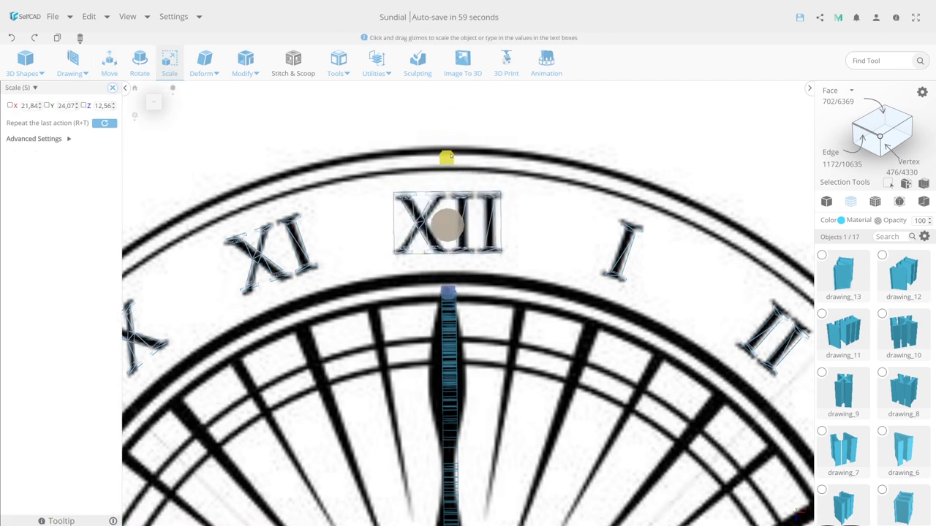
{"action": "middle_click_drag", "start_coordinate": [445, 157], "coordinate": [275, 190]}
{"action": "left_click", "coordinate": [452, 286]}
{"action": "left_click_drag", "start_coordinate": [460, 221], "coordinate": [459, 219]}
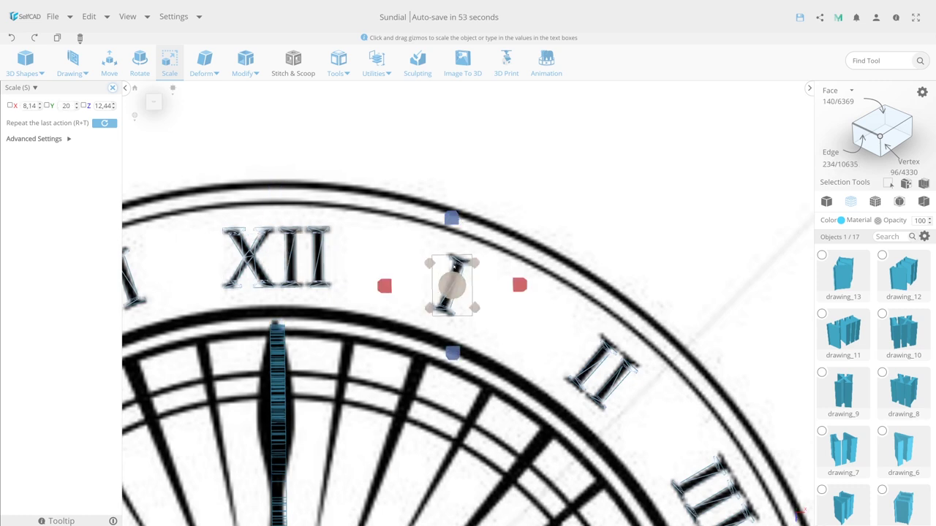
Step: Nudge numeral II into place and enlarge numeral III to match the dial
{"action": "middle_click_drag", "start_coordinate": [482, 292], "coordinate": [307, 143]}
{"action": "left_click", "coordinate": [425, 223]}
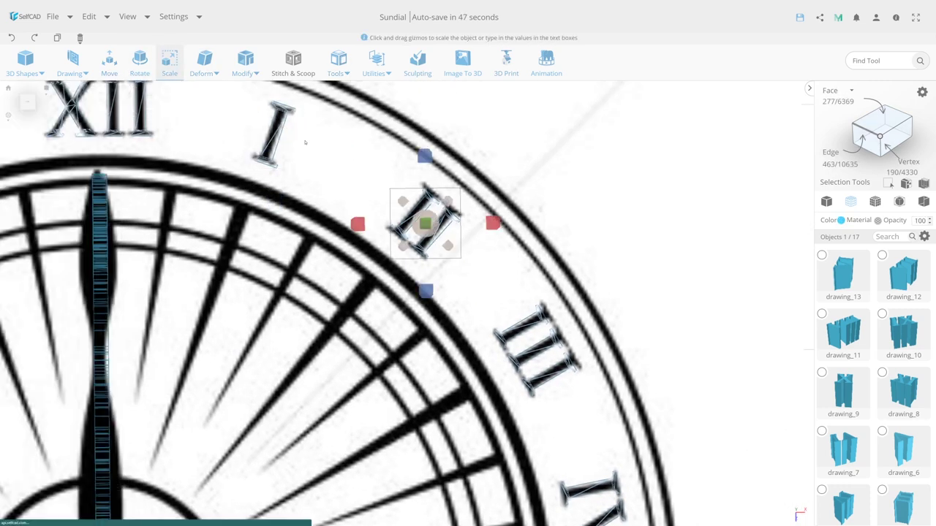
{"action": "key", "text": "r"}
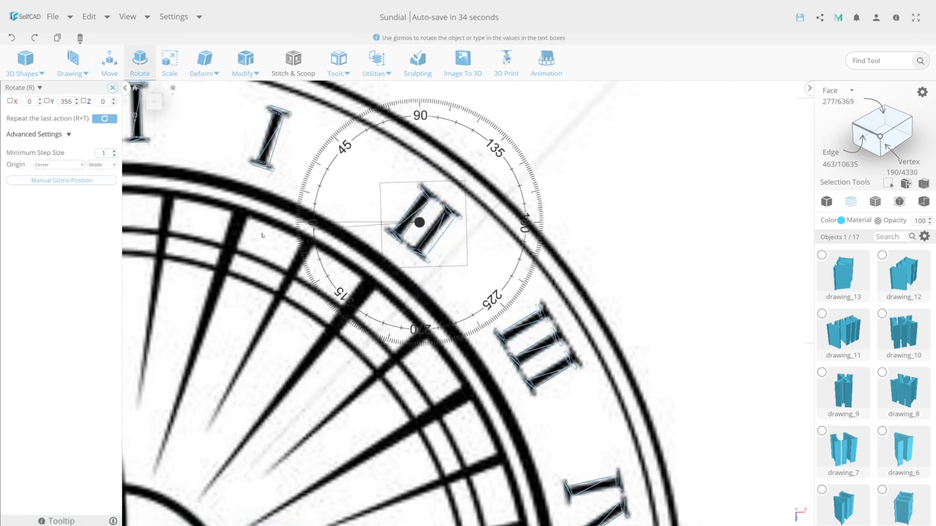
{"action": "key", "text": "m"}
{"action": "left_click_drag", "start_coordinate": [422, 225], "coordinate": [421, 220]}
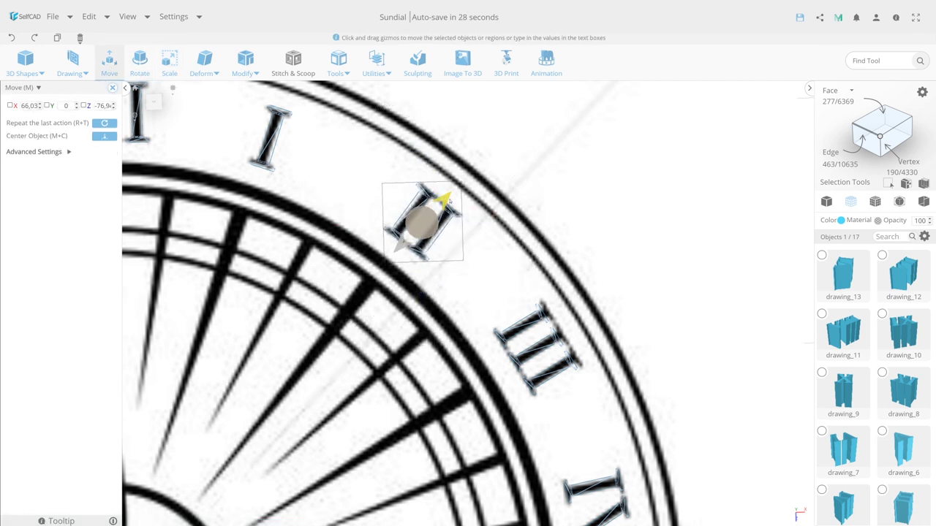
{"action": "left_click", "coordinate": [541, 341]}
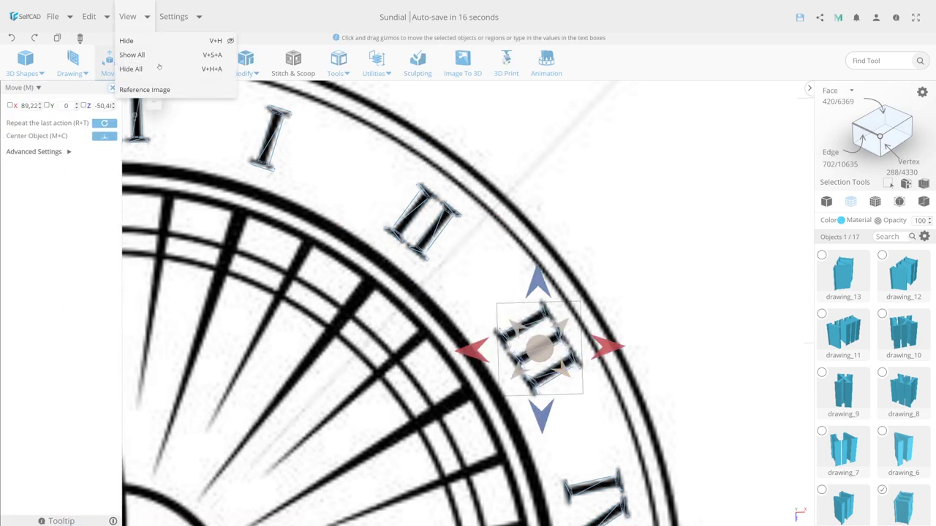
{"action": "key", "text": "s"}
{"action": "mouse_move", "coordinate": [539, 350]}
{"action": "left_mouse_down"}
{"action": "mouse_move", "coordinate": [545, 363]}
{"action": "mouse_move", "coordinate": [556, 328]}
{"action": "left_mouse_up"}
Step: Rotate and reposition numeral IV, then rotate and resize numeral V
{"action": "left_click", "coordinate": [524, 297]}
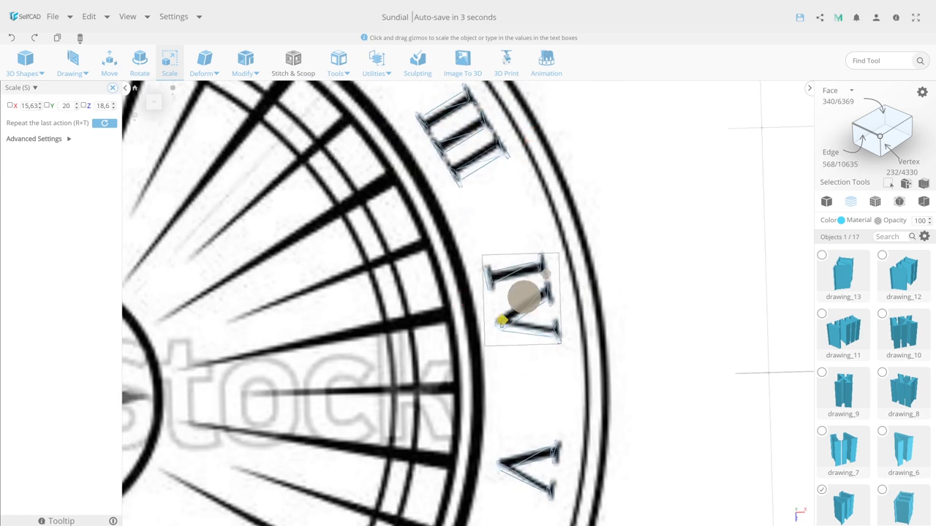
{"action": "key", "text": "r"}
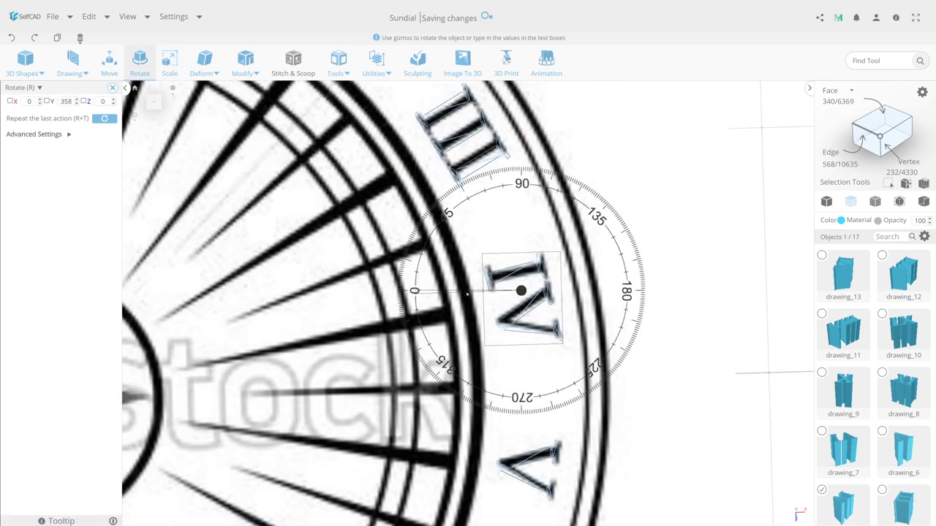
{"action": "key", "text": "m"}
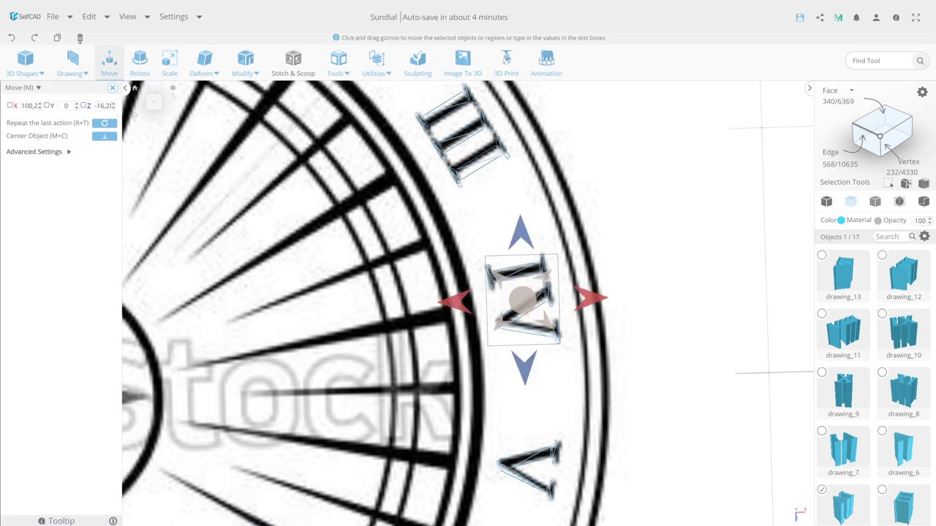
{"action": "left_click", "coordinate": [461, 136]}
{"action": "key", "text": "s"}
{"action": "right_click_drag", "start_coordinate": [524, 475], "coordinate": [469, 329]}
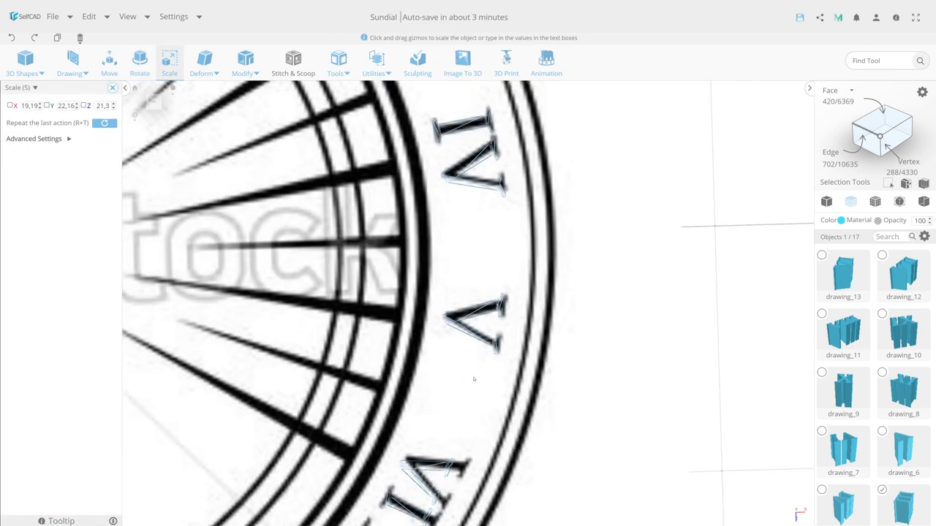
{"action": "left_click", "coordinate": [471, 332]}
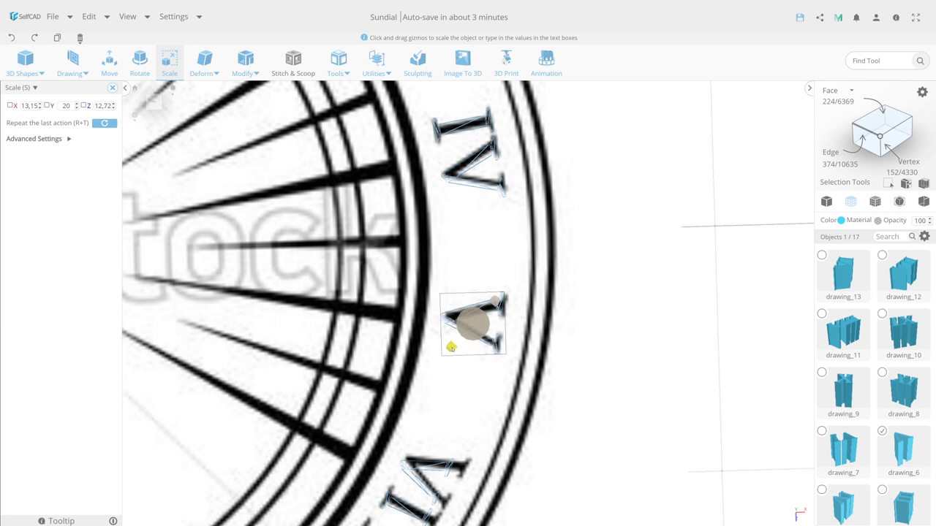
{"action": "key", "text": "r"}
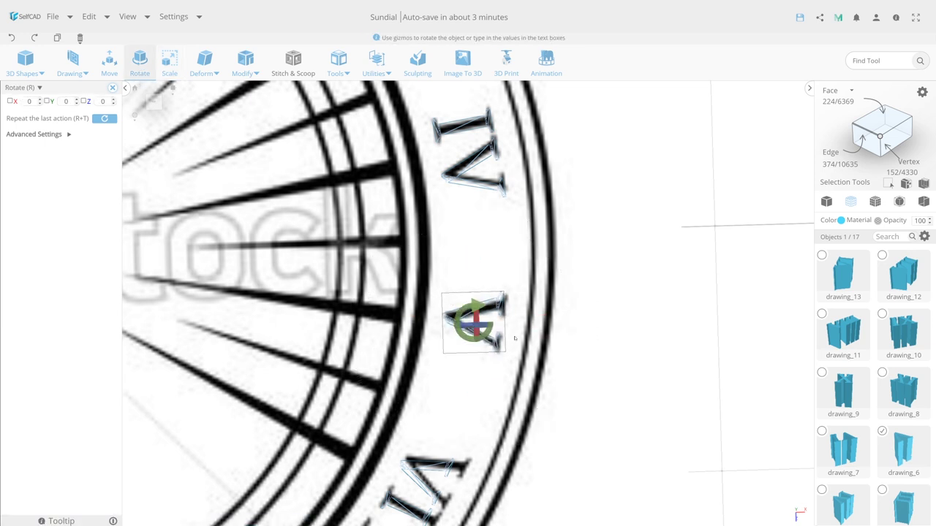
{"action": "key", "text": "m"}
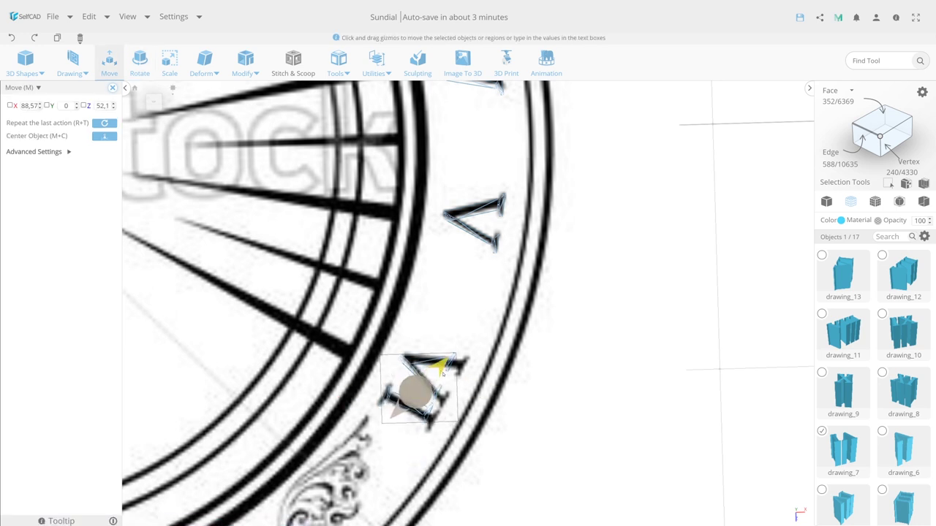
{"action": "key", "text": "r"}
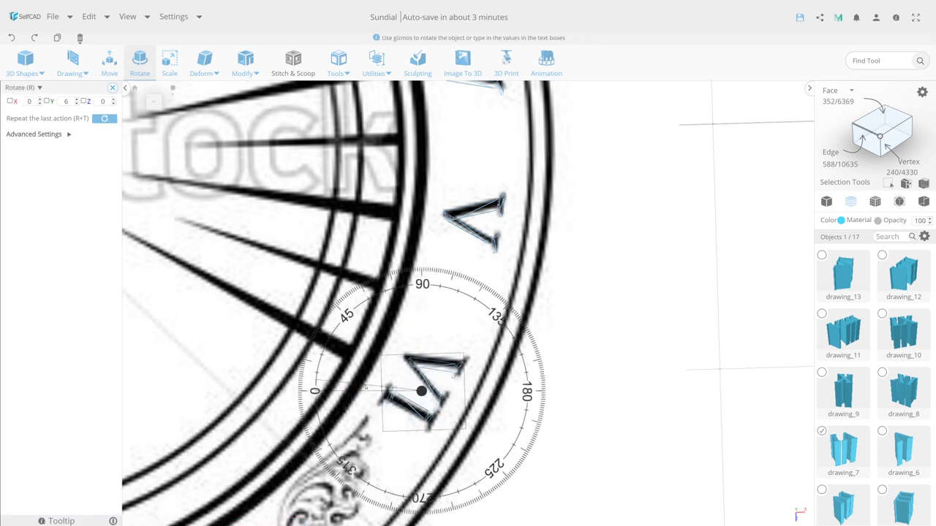
{"action": "key", "text": "s"}
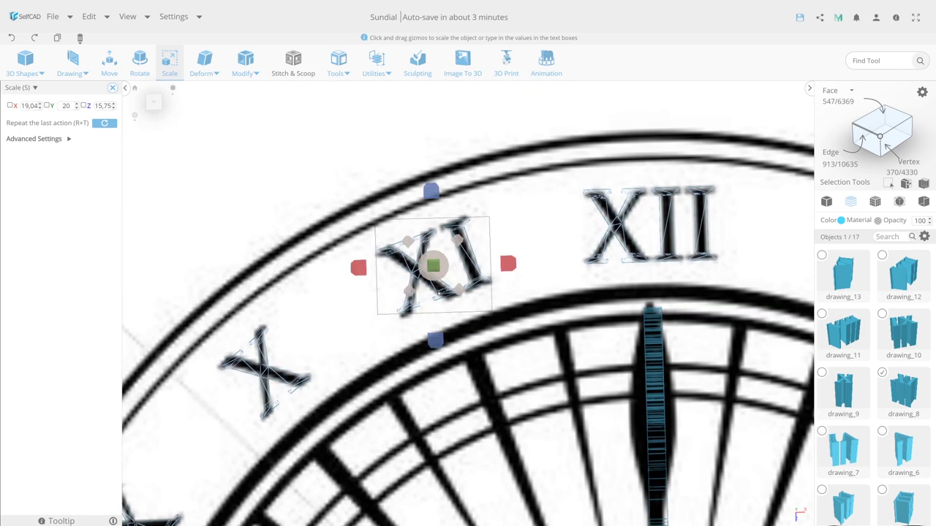
Step: Rotate, enlarge and position the XI numeral over its printed counterpart on the dial
{"action": "key", "text": "r"}
{"action": "key", "text": "s"}
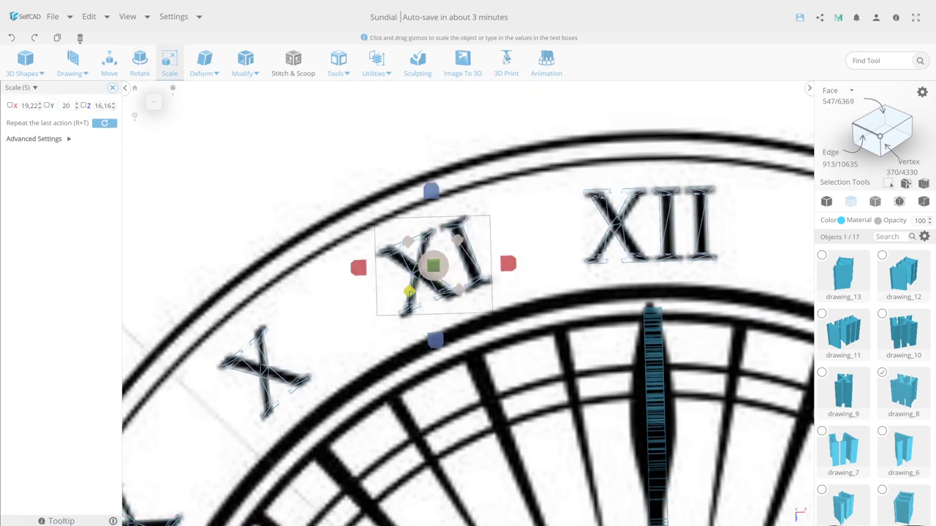
{"action": "key", "text": "r+t"}
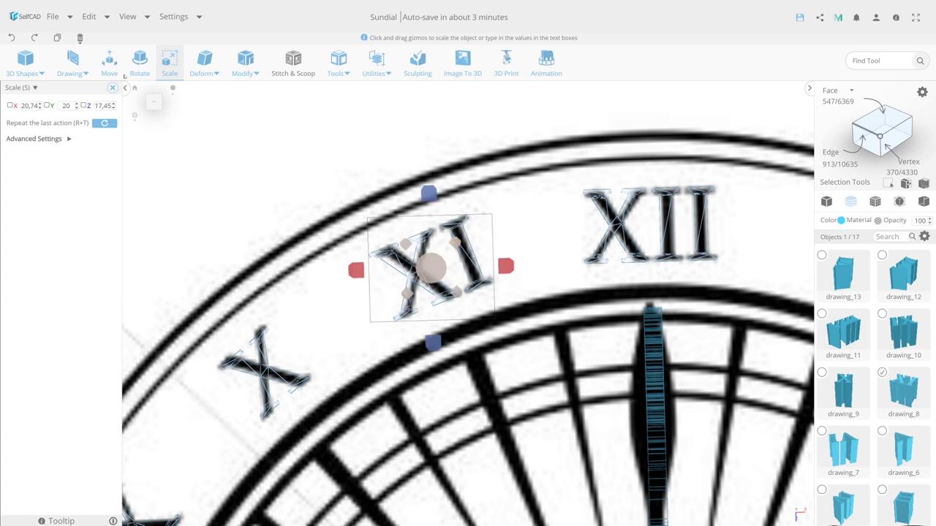
{"action": "left_click", "coordinate": [111, 70]}
{"action": "right_click_drag", "start_coordinate": [432, 192], "coordinate": [563, 93]}
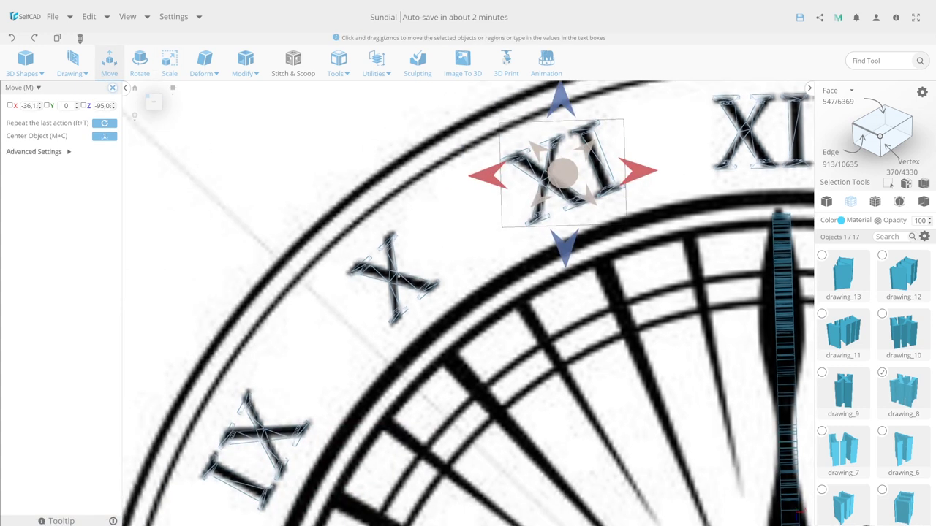
Step: Resize the X and IX numerals to match the dial image
{"action": "left_click", "coordinate": [393, 278]}
{"action": "key", "text": "s"}
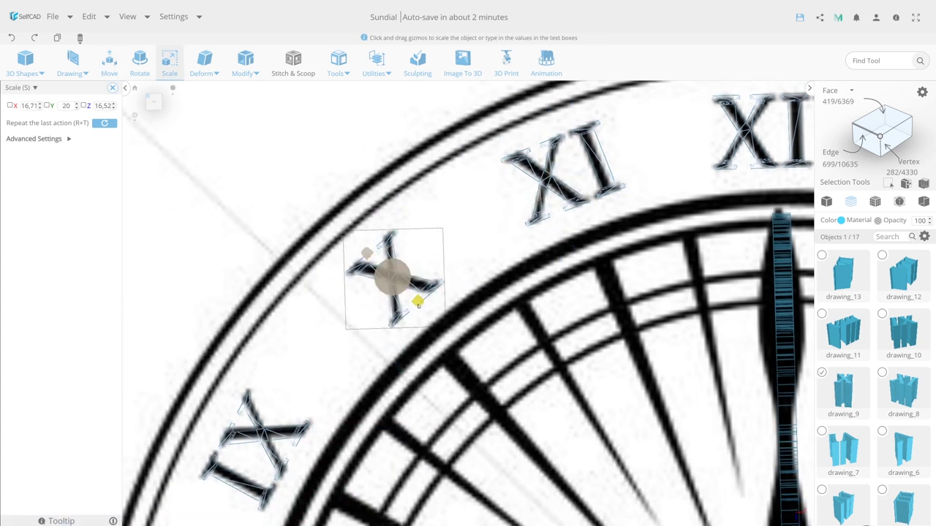
{"action": "right_click_drag", "start_coordinate": [420, 303], "coordinate": [468, 103]}
{"action": "left_click", "coordinate": [313, 272]}
{"action": "left_click_drag", "start_coordinate": [309, 272], "coordinate": [314, 283]}
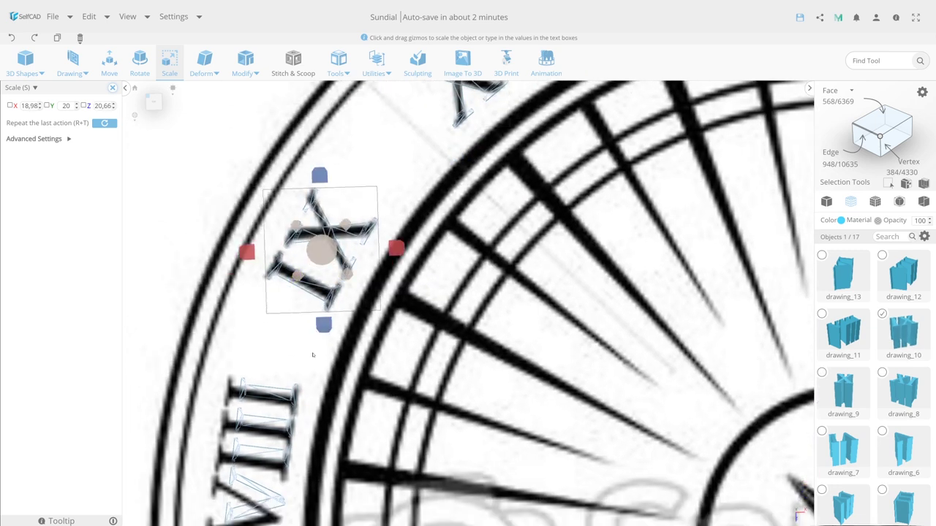
{"action": "right_click_drag", "start_coordinate": [249, 432], "coordinate": [326, 273]}
Step: Reposition, rotate and resize the VIII and VII numerals to fit the dial
{"action": "left_click", "coordinate": [326, 274]}
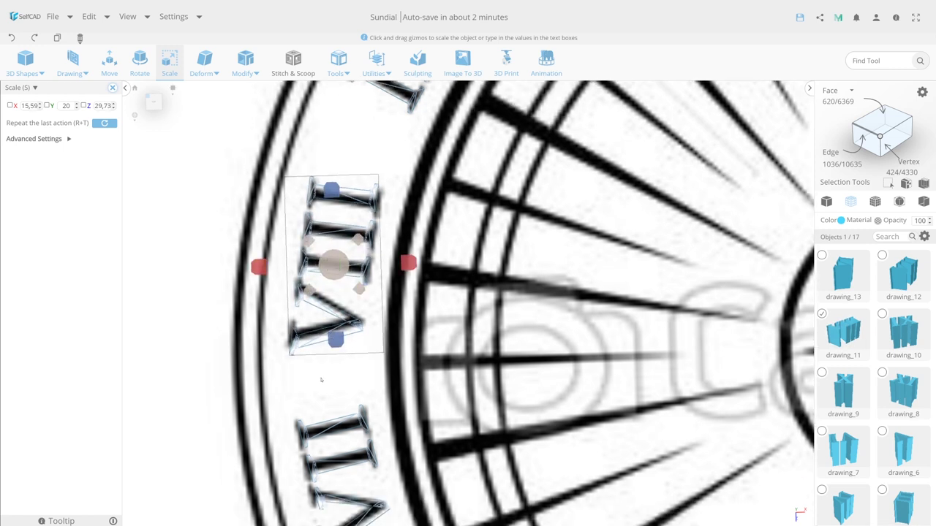
{"action": "right_click_drag", "start_coordinate": [307, 468], "coordinate": [311, 292]}
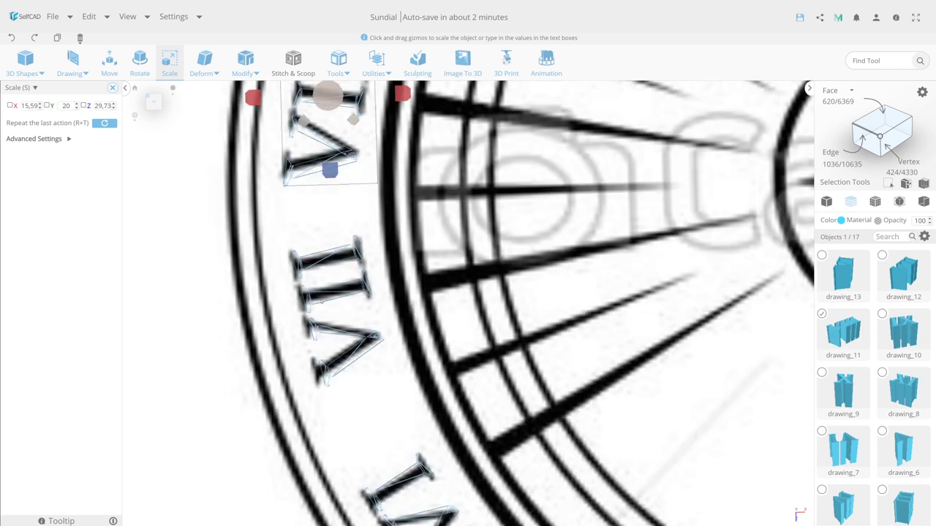
{"action": "left_click", "coordinate": [313, 337]}
{"action": "key", "text": "m"}
{"action": "key", "text": "r"}
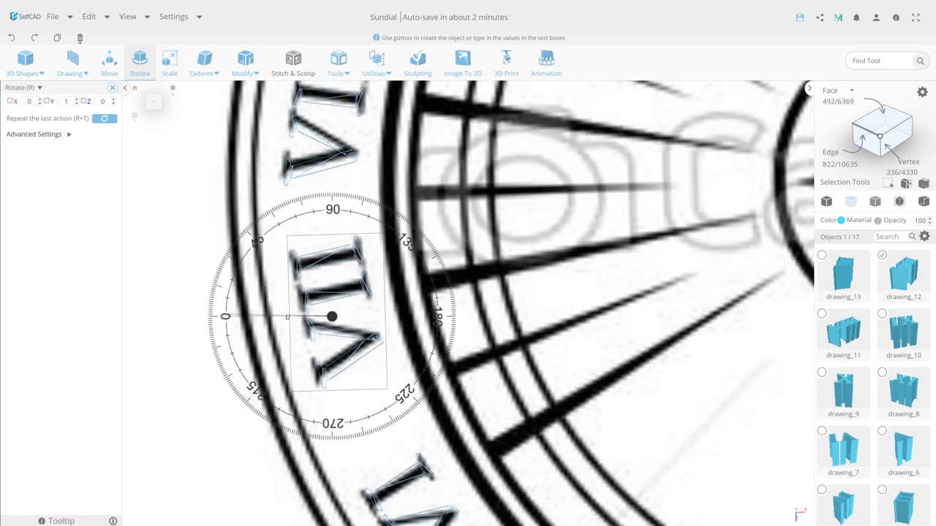
{"action": "left_click", "coordinate": [336, 313]}
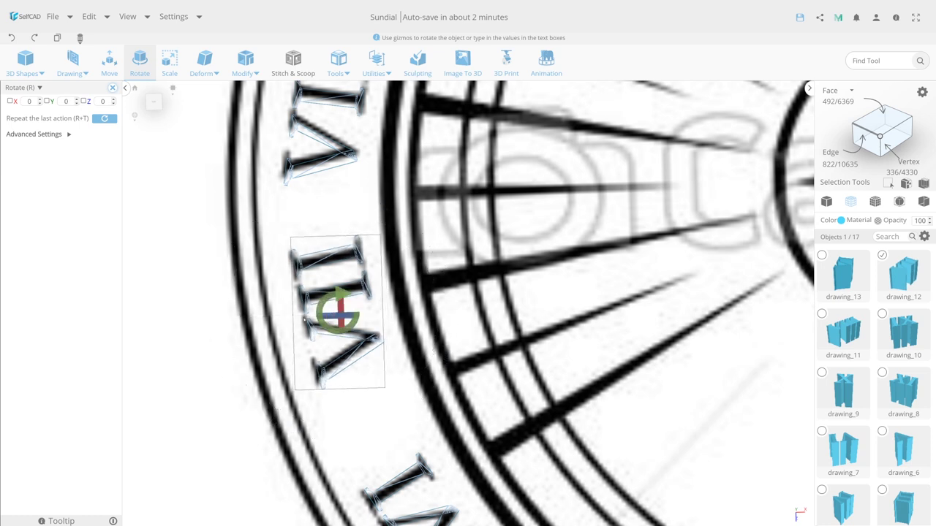
{"action": "key", "text": "s"}
Step: Rotate and resize the VI numeral, then zoom out over the finished numeral ring
{"action": "right_click_drag", "start_coordinate": [336, 313], "coordinate": [304, 124]}
{"action": "left_click", "coordinate": [370, 281]}
{"action": "key", "text": "r"}
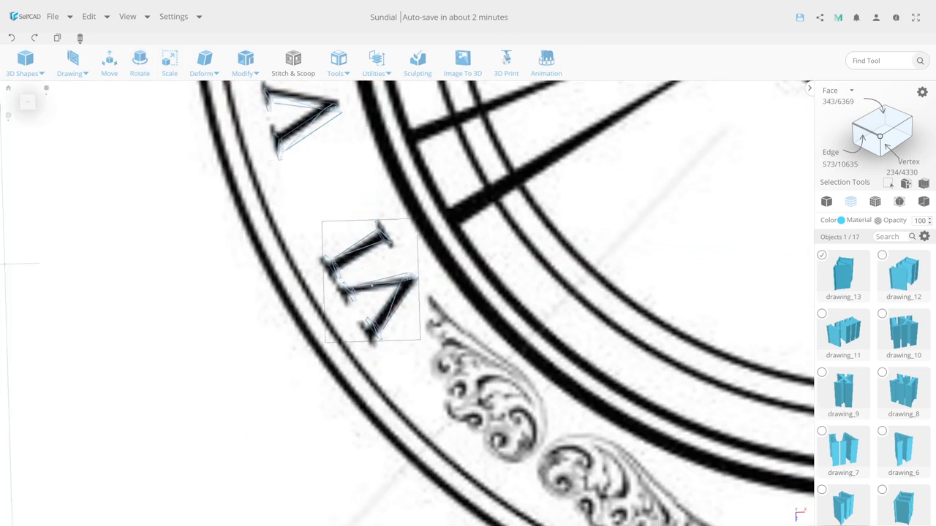
{"action": "key", "text": "s"}
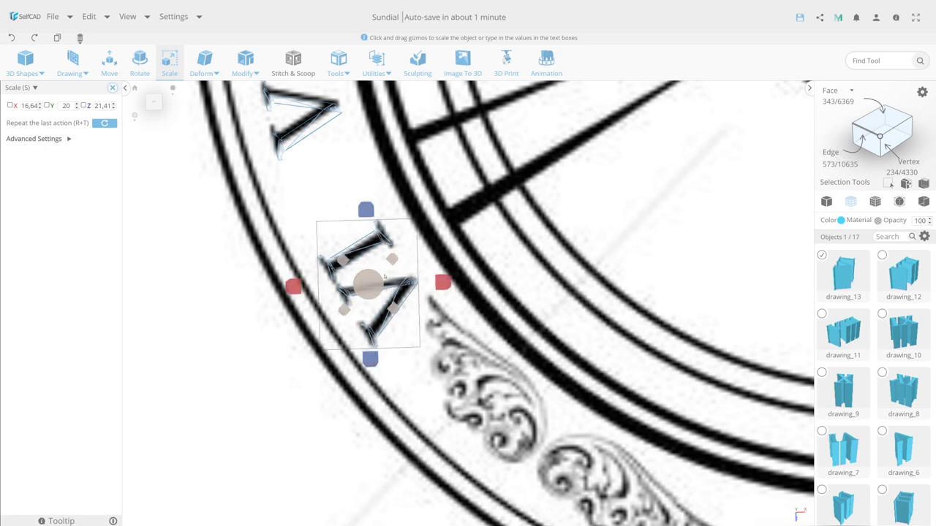
{"action": "scroll", "coordinate": [395, 261], "scroll_direction": "down", "scroll_amount": 3}
{"action": "scroll", "coordinate": [395, 261], "scroll_direction": "down", "scroll_amount": 5}
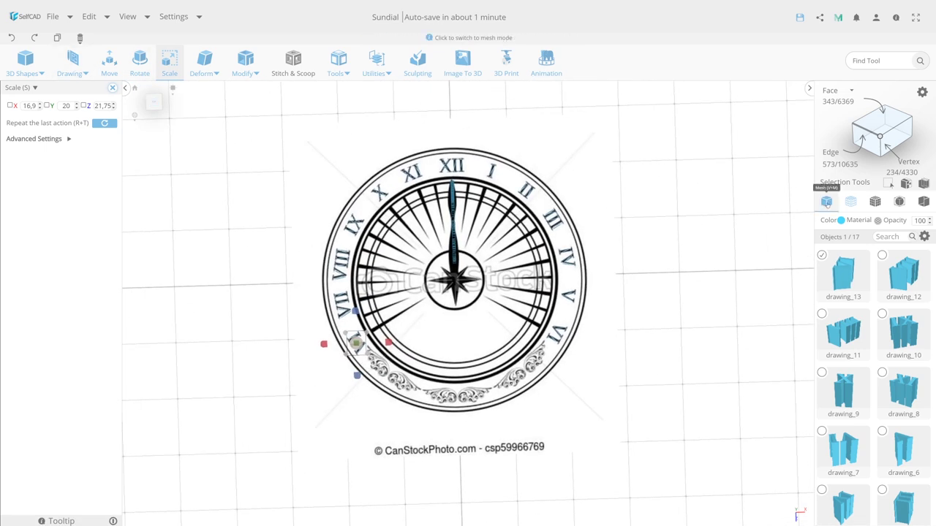
Step: Box-select all the Roman numerals and switch to a front view
{"action": "left_click_drag", "start_coordinate": [647, 417], "coordinate": [399, 232]}
{"action": "right_click_drag", "start_coordinate": [716, 298], "coordinate": [526, 200]}
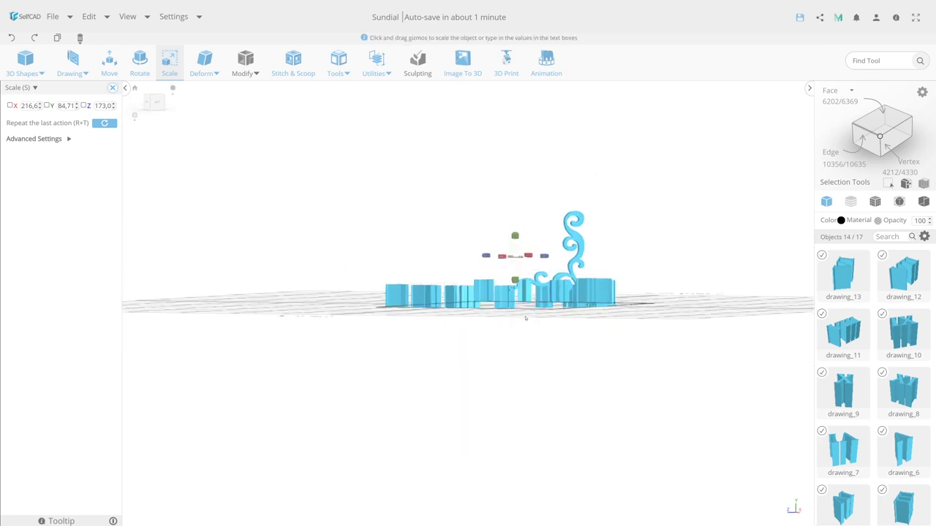
{"action": "right_click_drag", "start_coordinate": [658, 293], "coordinate": [795, 260]}
{"action": "scroll", "coordinate": [795, 261], "scroll_direction": "up", "scroll_amount": 2}
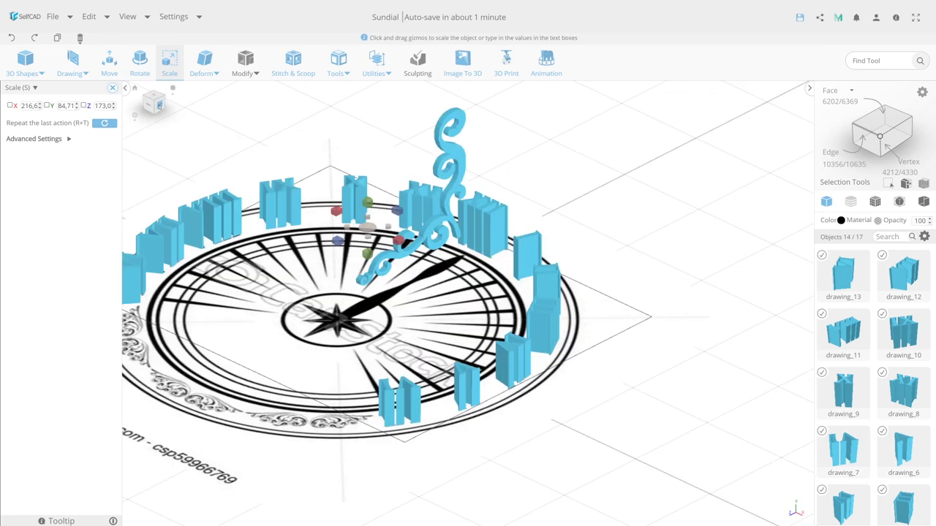
{"action": "left_click", "coordinate": [154, 107]}
Step: Merge the selected numerals into a single object with Utilities > Merge
{"action": "left_click", "coordinate": [377, 66]}
{"action": "left_click", "coordinate": [400, 235]}
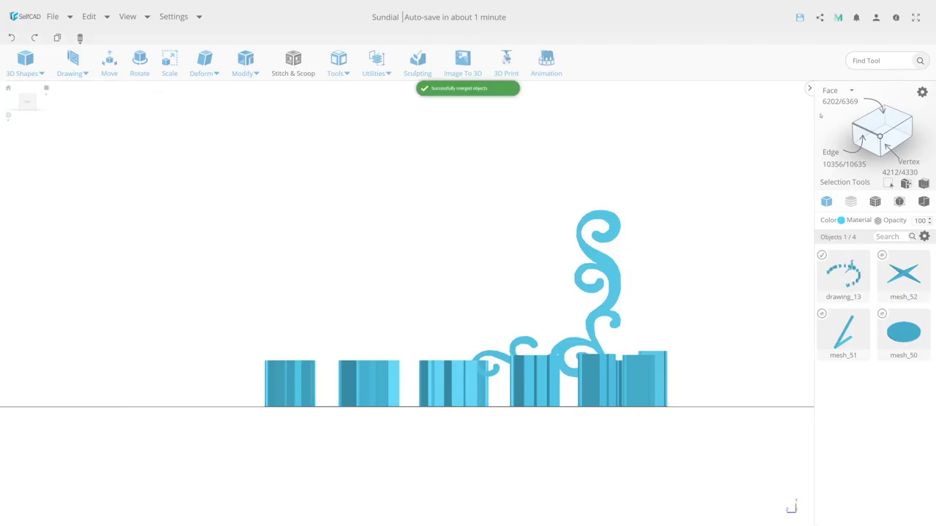
{"action": "left_click", "coordinate": [12, 38]}
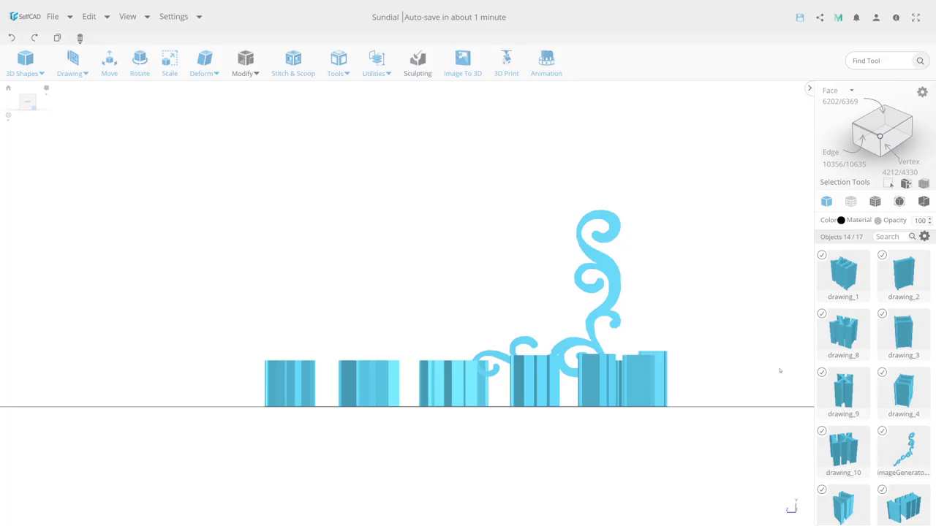
{"action": "left_click", "coordinate": [377, 65]}
{"action": "left_click", "coordinate": [395, 235]}
Step: Scale the numerals' top vertices down in Y and lower them toward the base
{"action": "left_click", "coordinate": [901, 125]}
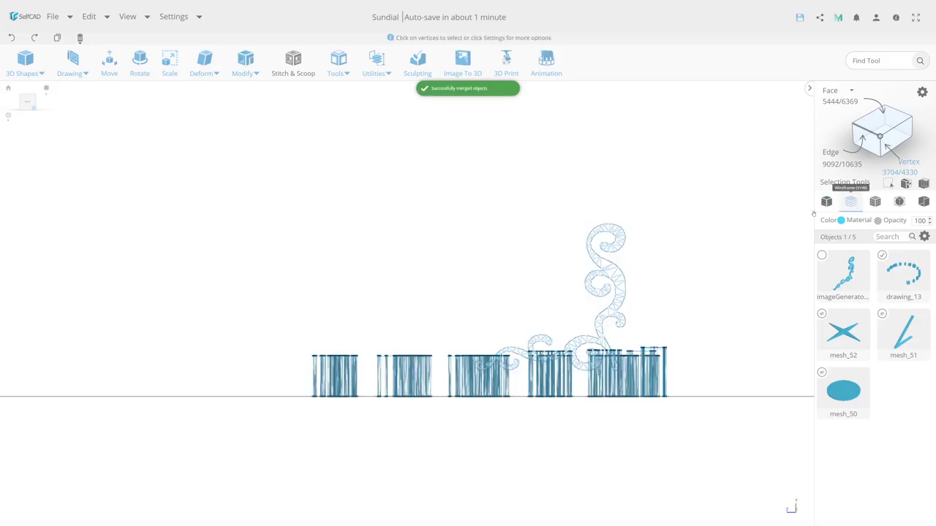
{"action": "key", "text": "s"}
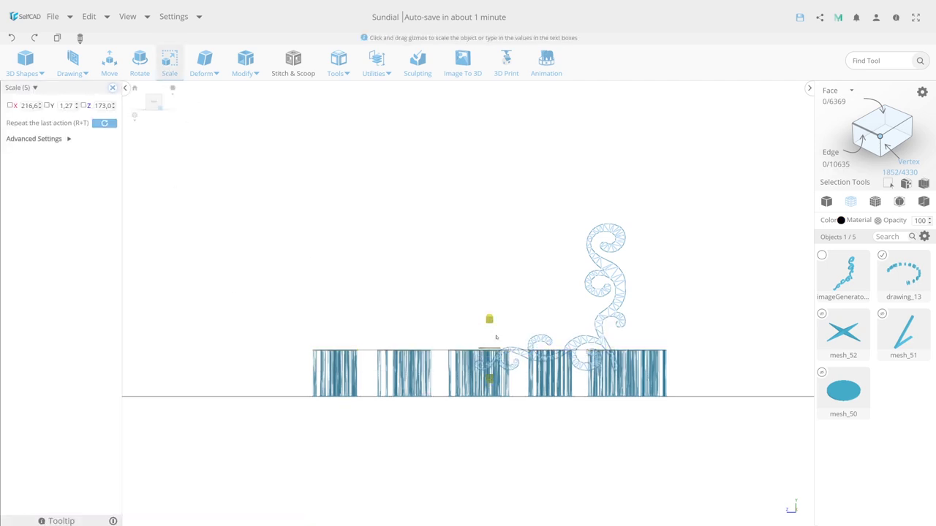
{"action": "scroll", "coordinate": [497, 337], "scroll_direction": "up", "scroll_amount": 3}
{"action": "scroll", "coordinate": [560, 397], "scroll_direction": "down", "scroll_amount": 3}
{"action": "left_click", "coordinate": [822, 373]}
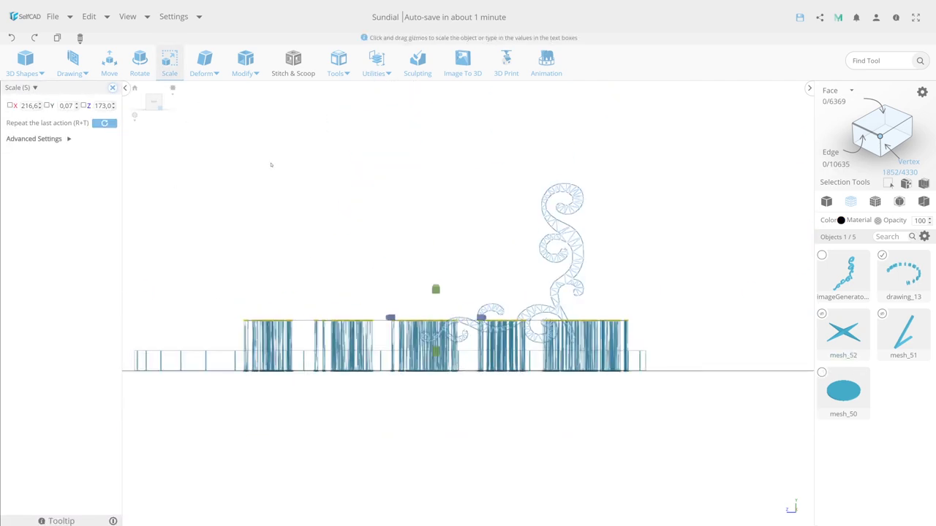
{"action": "key", "text": "m"}
{"action": "left_click_drag", "start_coordinate": [447, 257], "coordinate": [399, 387]}
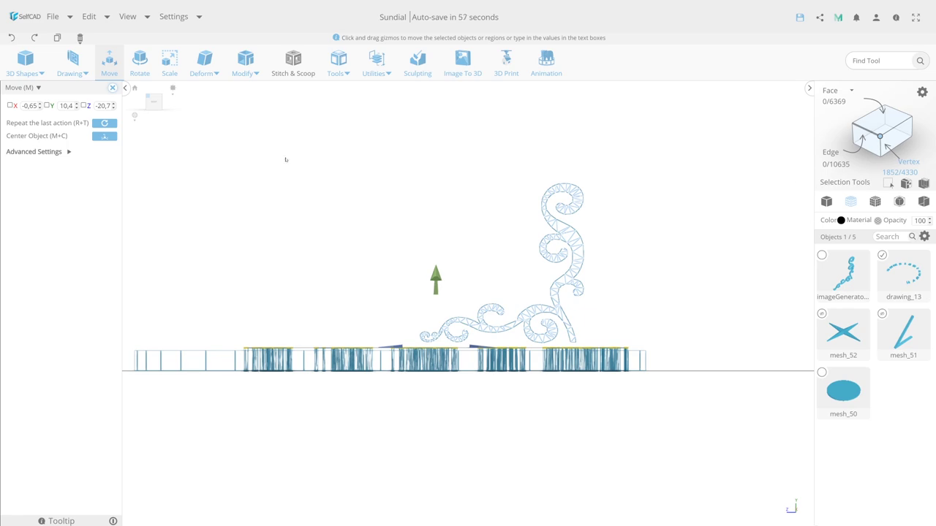
Step: Give the flattened numerals a lighter colour with the colour picker
{"action": "left_click", "coordinate": [172, 88]}
{"action": "right_click_drag", "start_coordinate": [176, 128], "coordinate": [381, 349]}
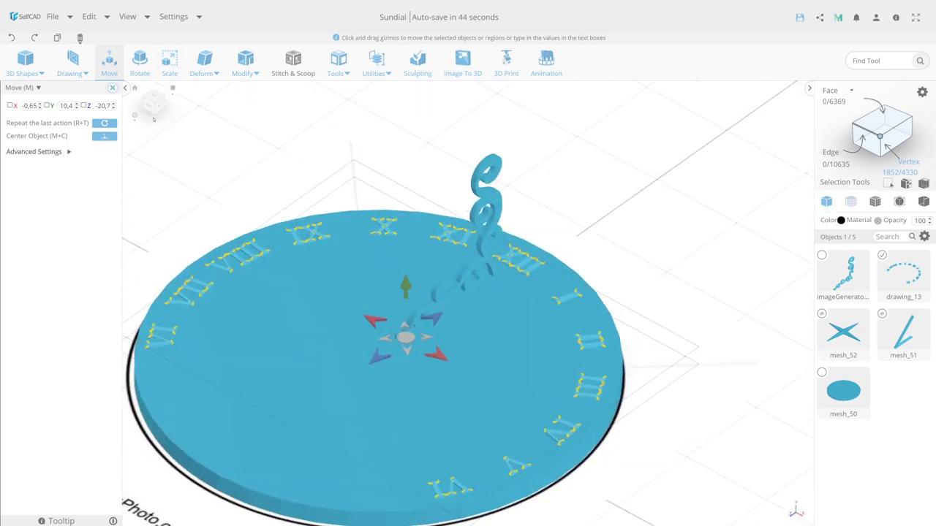
{"action": "scroll", "coordinate": [265, 171], "scroll_direction": "down", "scroll_amount": 3}
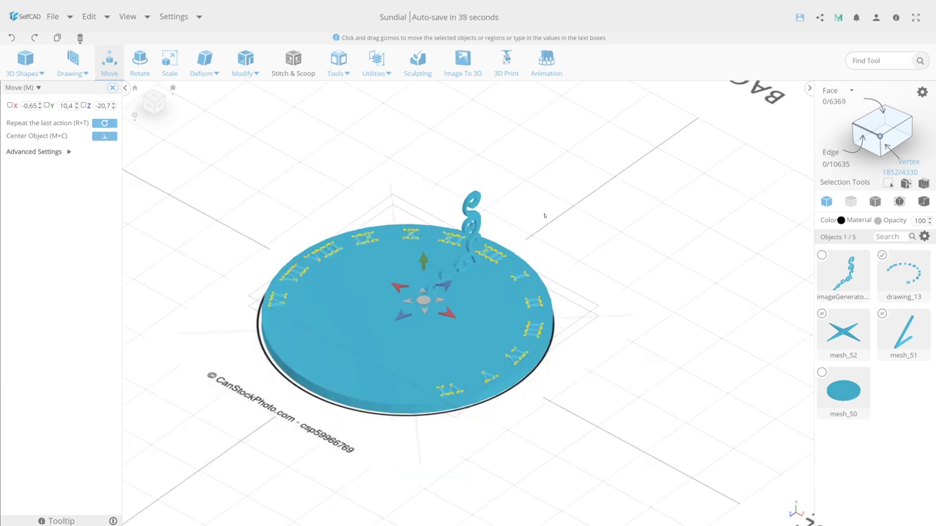
{"action": "left_click", "coordinate": [850, 203]}
{"action": "left_click", "coordinate": [841, 221]}
{"action": "left_click", "coordinate": [876, 239]}
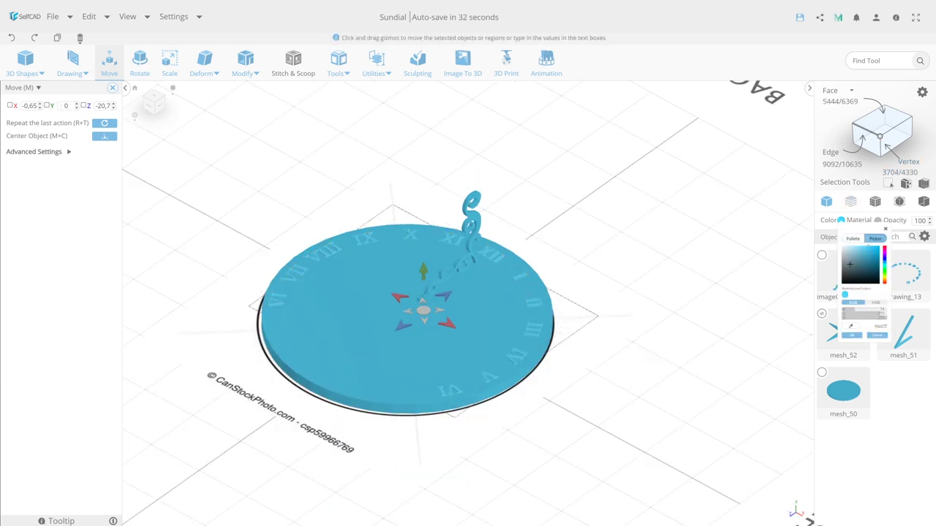
{"action": "left_click", "coordinate": [852, 335]}
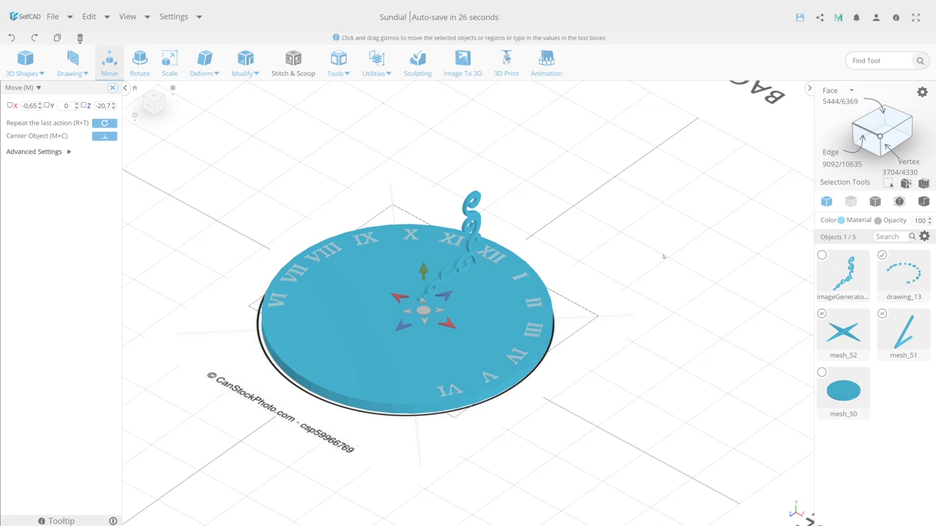
Step: Select every object and rotate the whole sundial upright
{"action": "right_click_drag", "start_coordinate": [664, 256], "coordinate": [821, 314]}
{"action": "right_click_drag", "start_coordinate": [883, 316], "coordinate": [172, 102]}
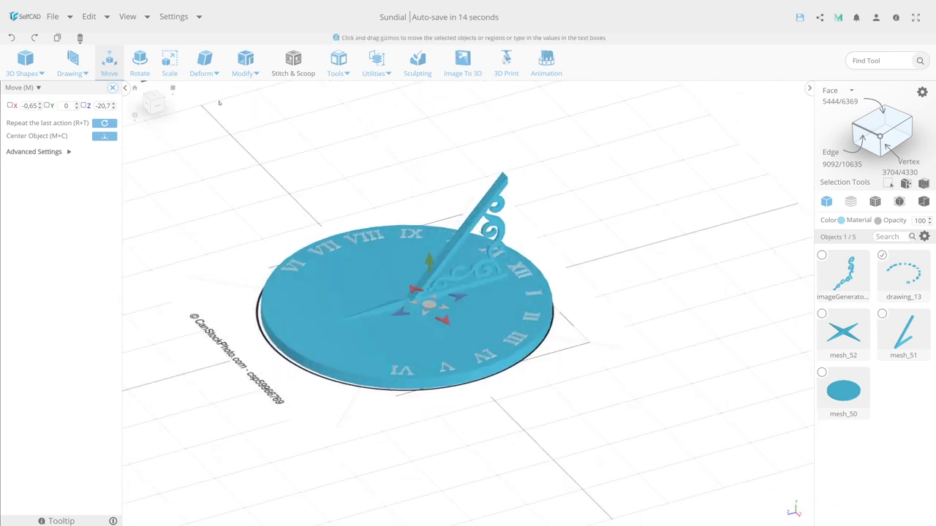
{"action": "key", "text": "ctrl+a"}
{"action": "key", "text": "r"}
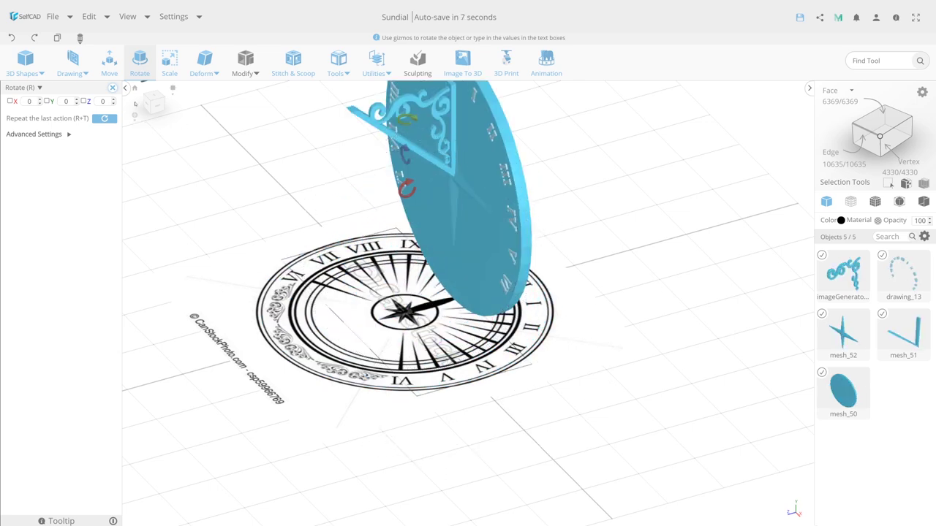
{"action": "mouse_move", "coordinate": [73, 64]}
{"action": "left_click", "coordinate": [73, 94]}
Step: Pick a different font for the SelfCAD text and commit it as a 3D object
{"action": "left_click", "coordinate": [12, 118]}
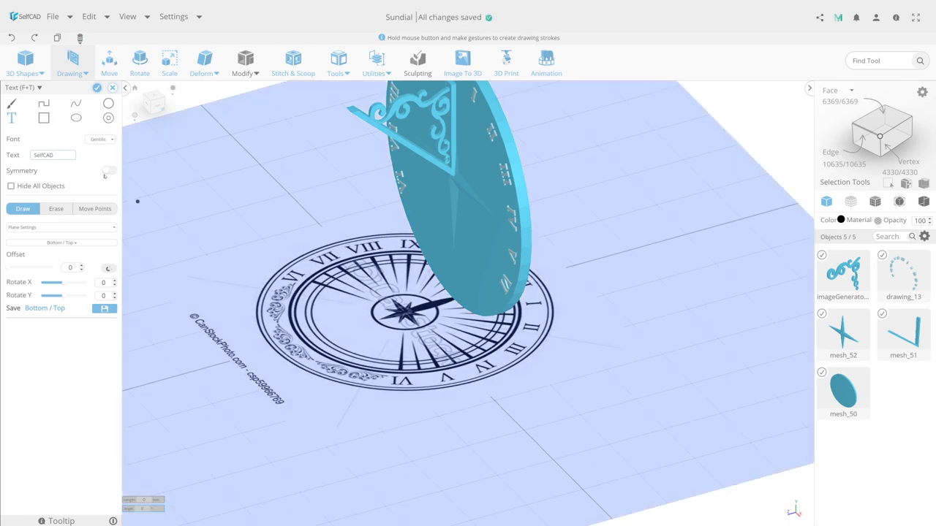
{"action": "left_click", "coordinate": [98, 139]}
{"action": "left_click", "coordinate": [100, 253]}
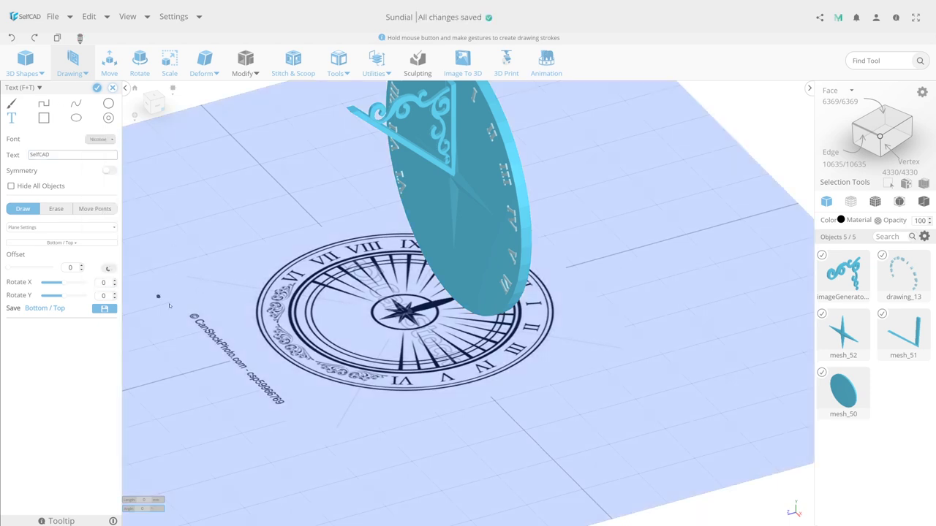
{"action": "left_click", "coordinate": [97, 87]}
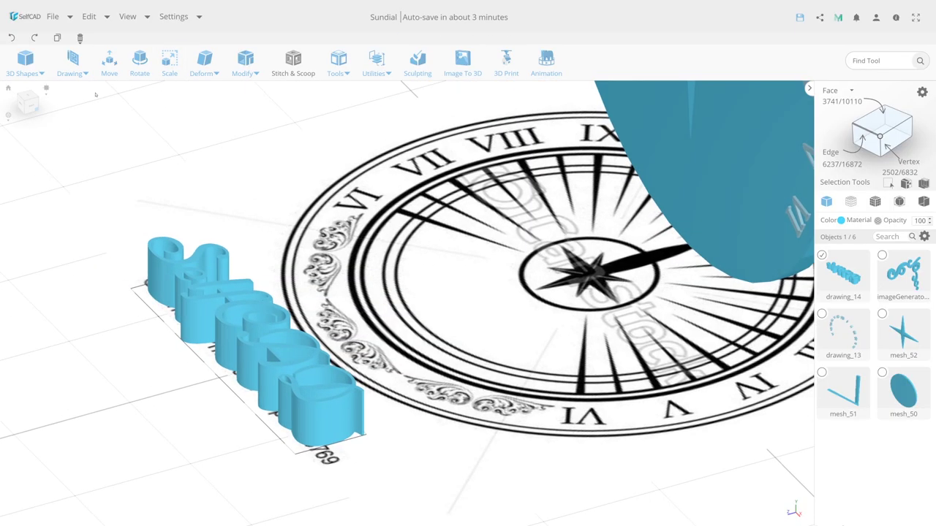
Step: Scale the text object and raise its detail with Modify > Resolution
{"action": "left_click", "coordinate": [140, 58]}
{"action": "left_click", "coordinate": [168, 59]}
{"action": "left_click", "coordinate": [245, 64]}
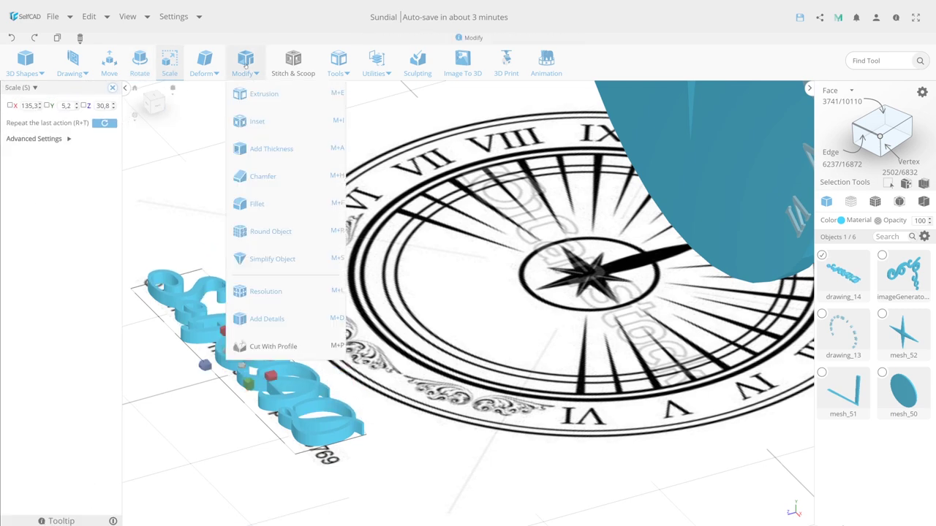
{"action": "left_click", "coordinate": [296, 296]}
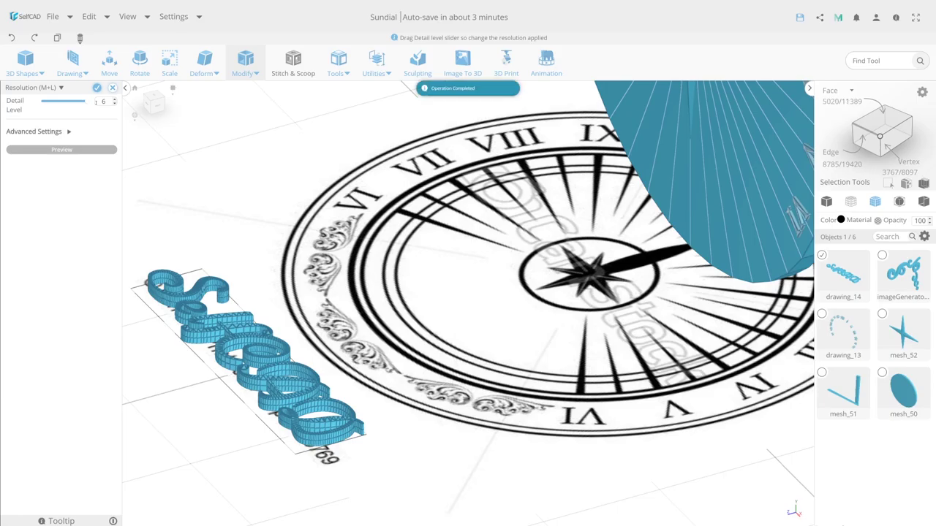
{"action": "left_click", "coordinate": [140, 58]}
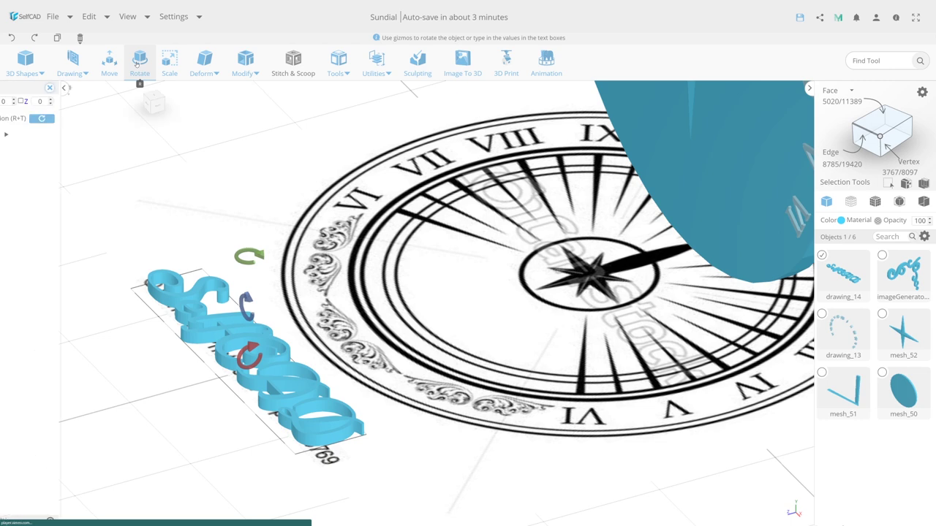
Step: Turn the SelfCAD text upright in the front view
{"action": "scroll", "coordinate": [277, 278], "scroll_direction": "down", "scroll_amount": 3}
{"action": "left_click", "coordinate": [154, 104]}
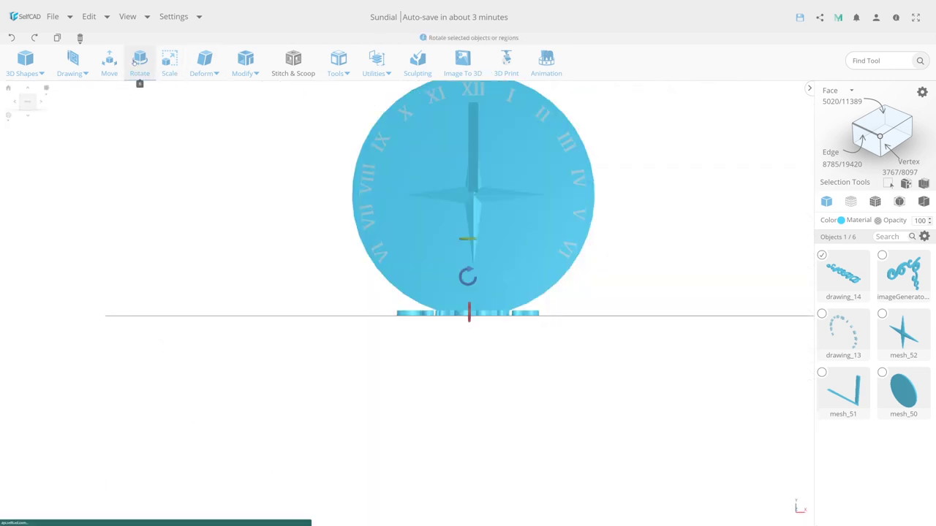
{"action": "left_click_drag", "start_coordinate": [438, 273], "coordinate": [459, 261]}
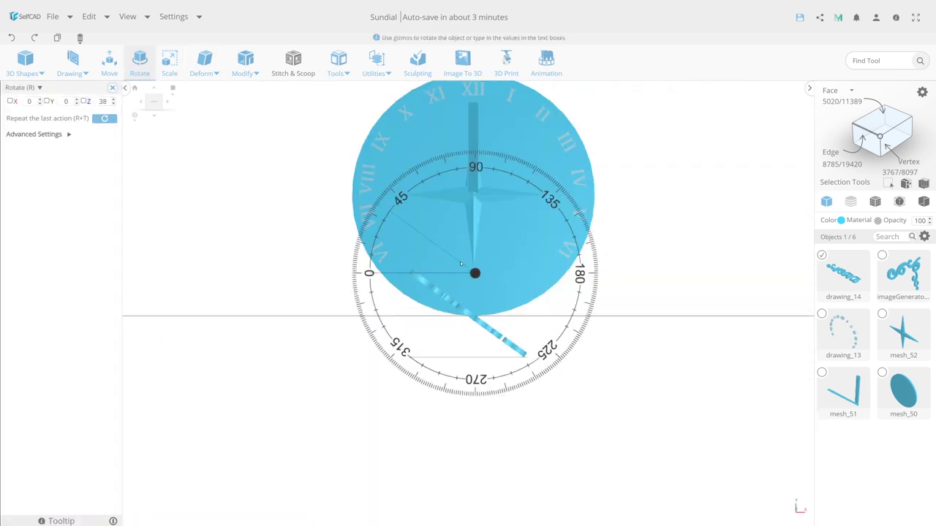
{"action": "left_click", "coordinate": [68, 134]}
{"action": "left_click", "coordinate": [294, 299]}
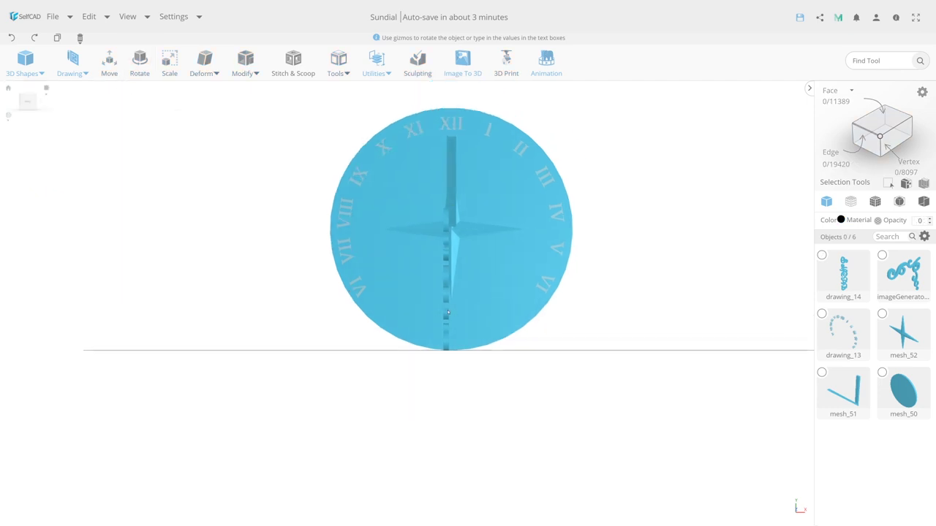
Step: Rotate the dial and gnomon so the VII–VIII numerals sit on top
{"action": "left_click_drag", "start_coordinate": [449, 313], "coordinate": [365, 278]}
{"action": "left_click", "coordinate": [338, 255]}
{"action": "key", "text": "r"}
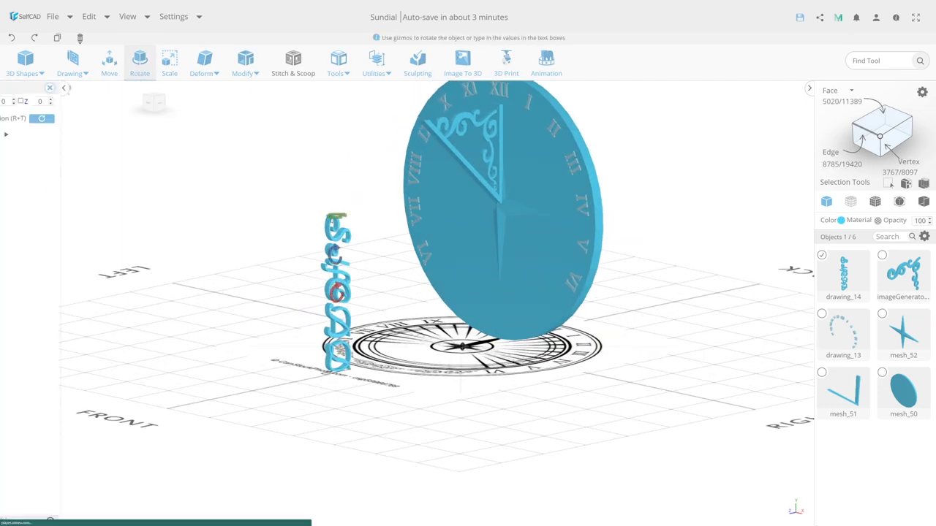
{"action": "key", "text": "ctrl+i"}
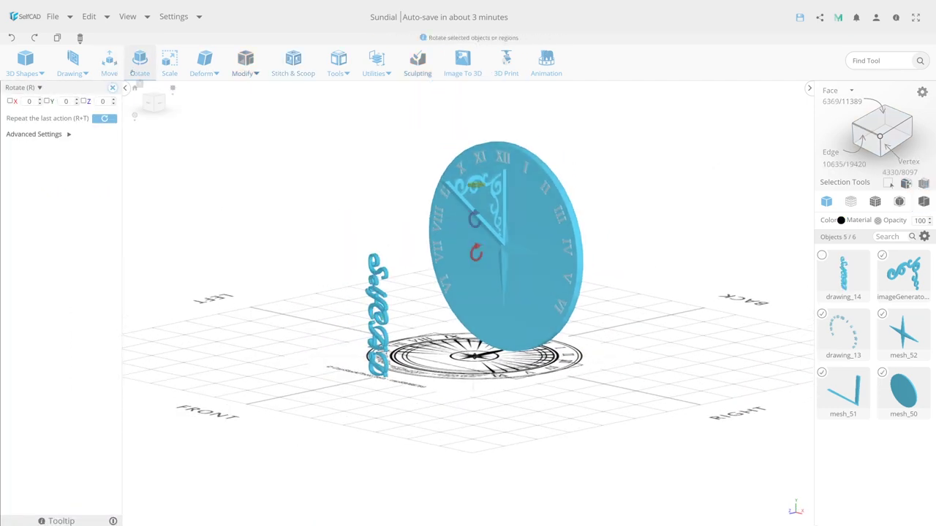
{"action": "left_click", "coordinate": [149, 103]}
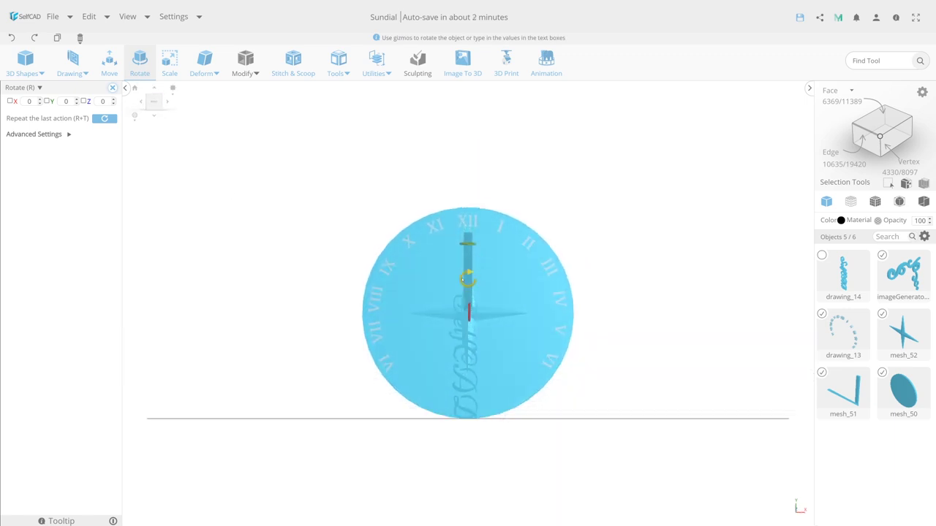
{"action": "left_click_drag", "start_coordinate": [459, 284], "coordinate": [473, 343]}
Step: Align the SelfCAD text to the dial's middle with Utilities > Align
{"action": "key", "text": "ctrl+i"}
{"action": "key", "text": "m"}
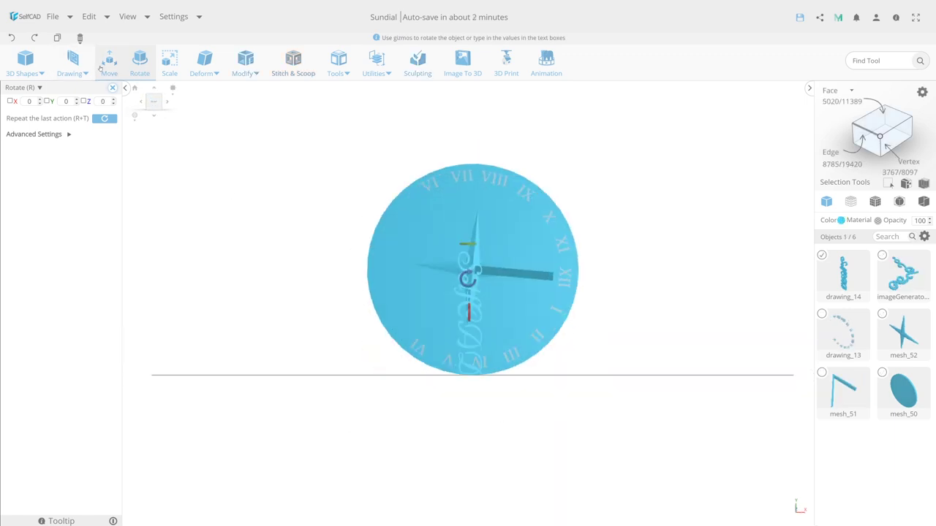
{"action": "left_click", "coordinate": [377, 62]}
{"action": "left_click", "coordinate": [383, 92]}
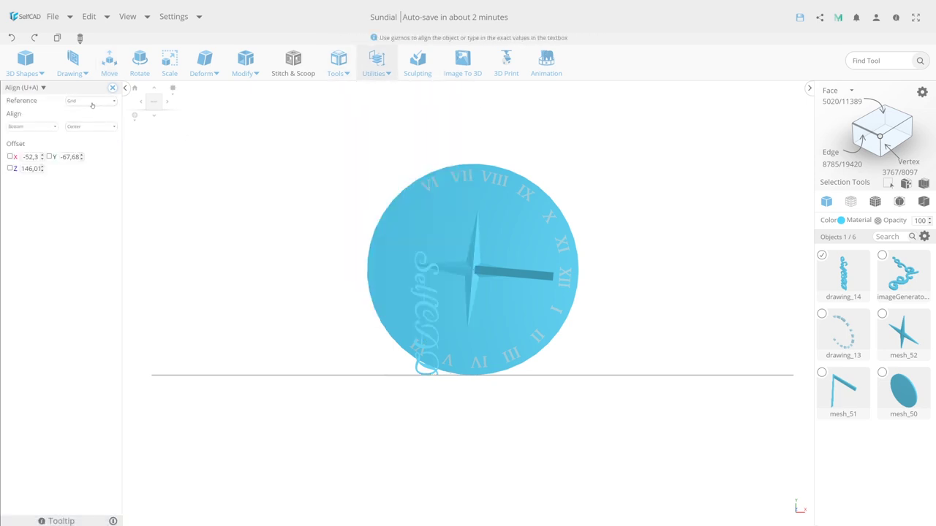
{"action": "left_click", "coordinate": [29, 137]}
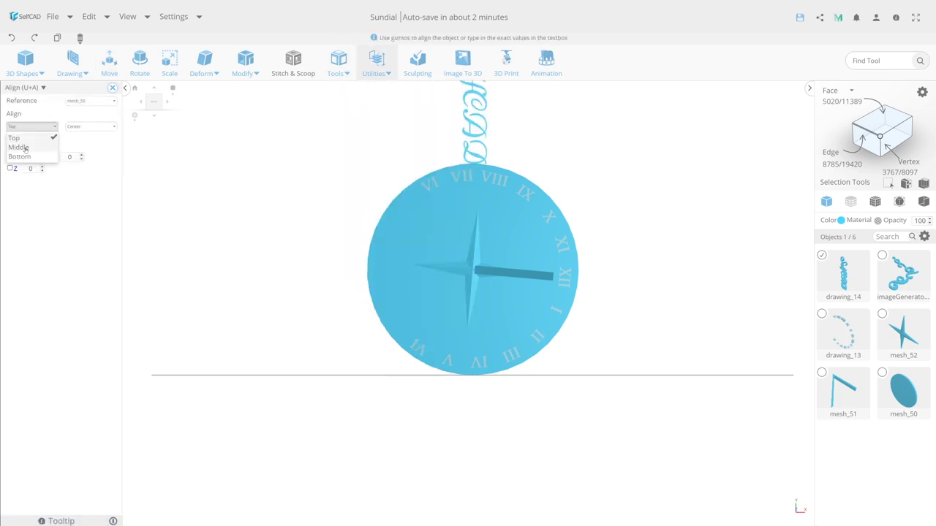
{"action": "left_click", "coordinate": [25, 149]}
{"action": "key", "text": "m"}
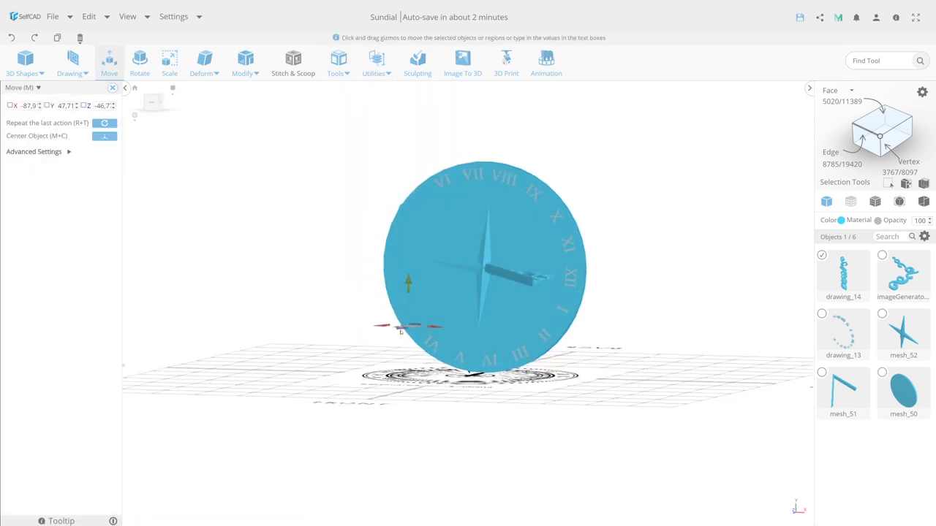
Step: Shrink the text to about 21.67 × 95.23 × 3.66 to fit beside the numerals
{"action": "key", "text": "s"}
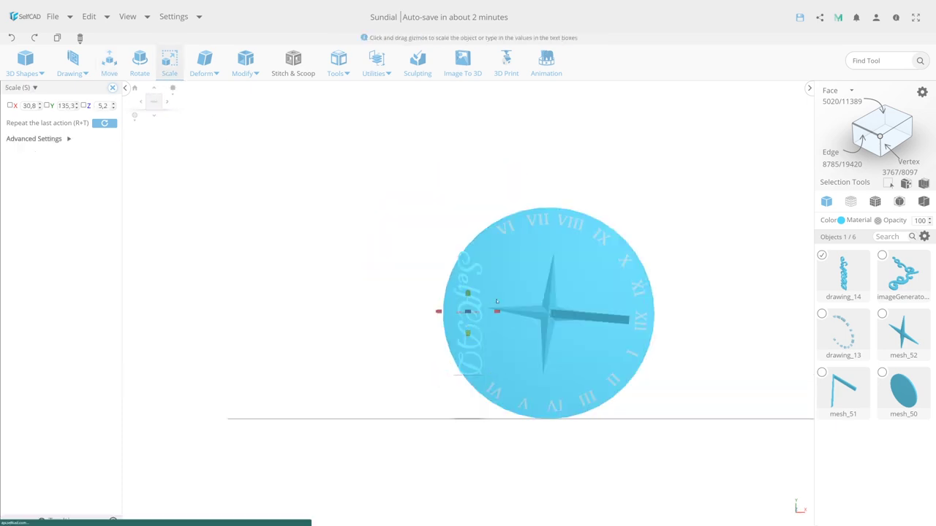
{"action": "mouse_move", "coordinate": [430, 352]}
{"action": "right_mouse_down"}
{"action": "mouse_move", "coordinate": [172, 423]}
{"action": "mouse_move", "coordinate": [170, 415]}
{"action": "right_mouse_up"}
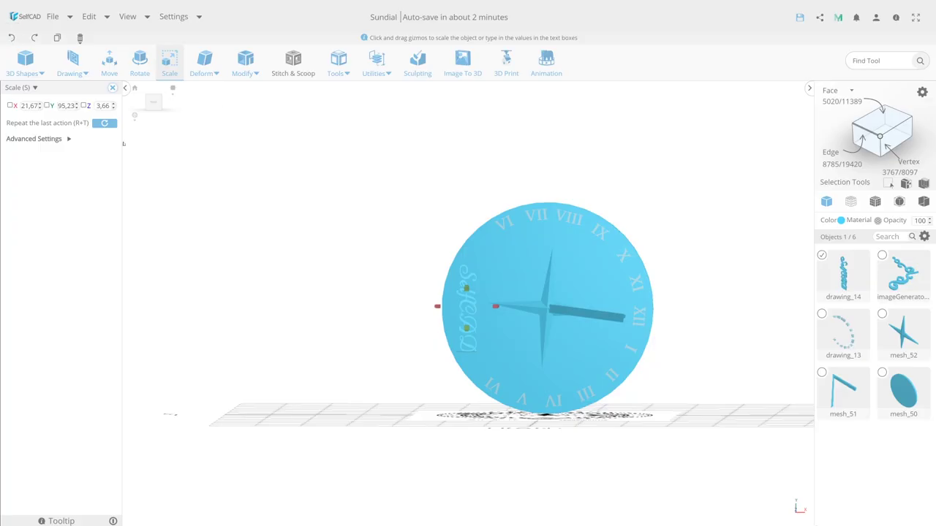
{"action": "left_click", "coordinate": [204, 63]}
{"action": "left_click", "coordinate": [219, 176]}
Step: Bend the SelfCAD text into an arc with Deform > Bend, X 85
{"action": "scroll", "coordinate": [510, 318], "scroll_direction": "up", "scroll_amount": 3}
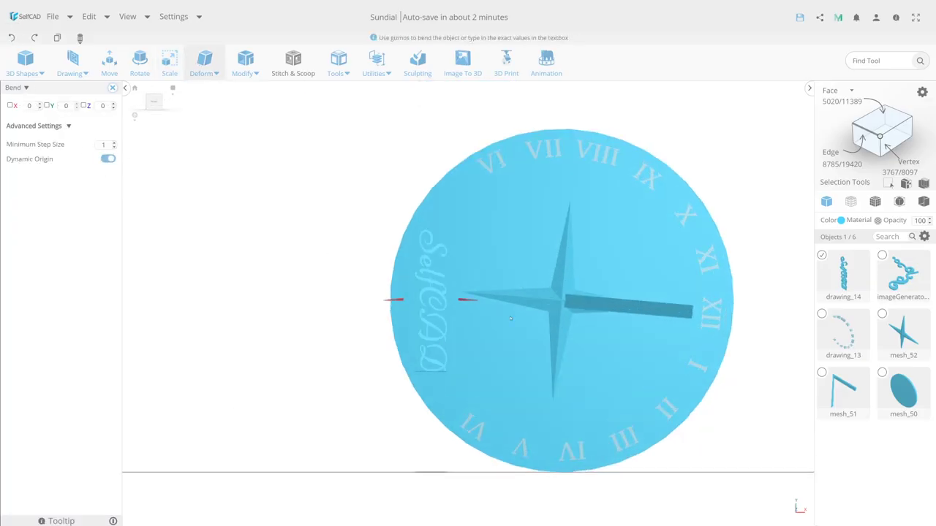
{"action": "key", "text": "m"}
{"action": "left_click", "coordinate": [205, 62]}
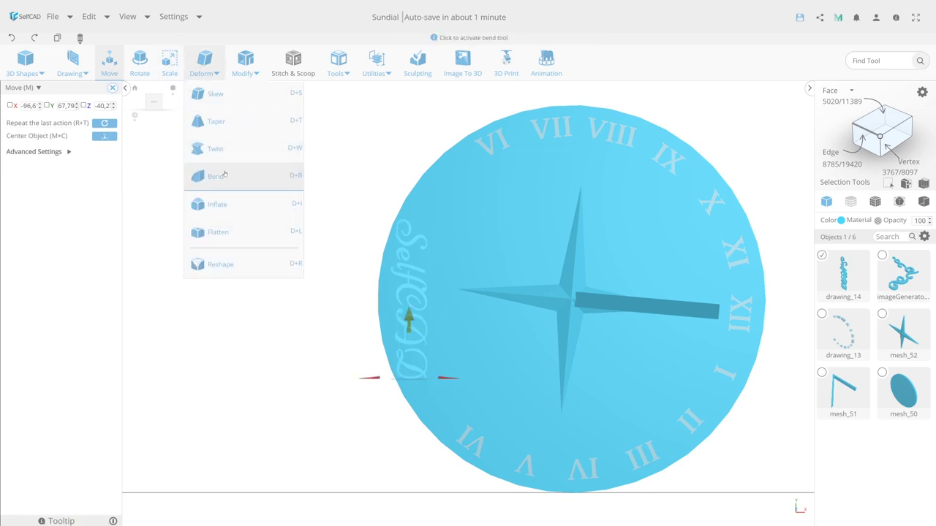
{"action": "left_click", "coordinate": [220, 176]}
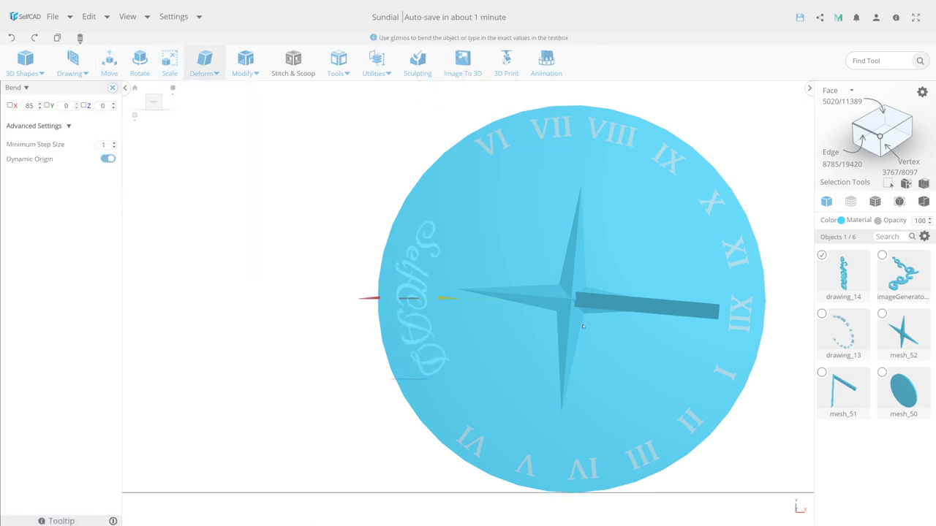
Step: Shift the curved text slightly left along X and adjust its rotation
{"action": "key", "text": "m"}
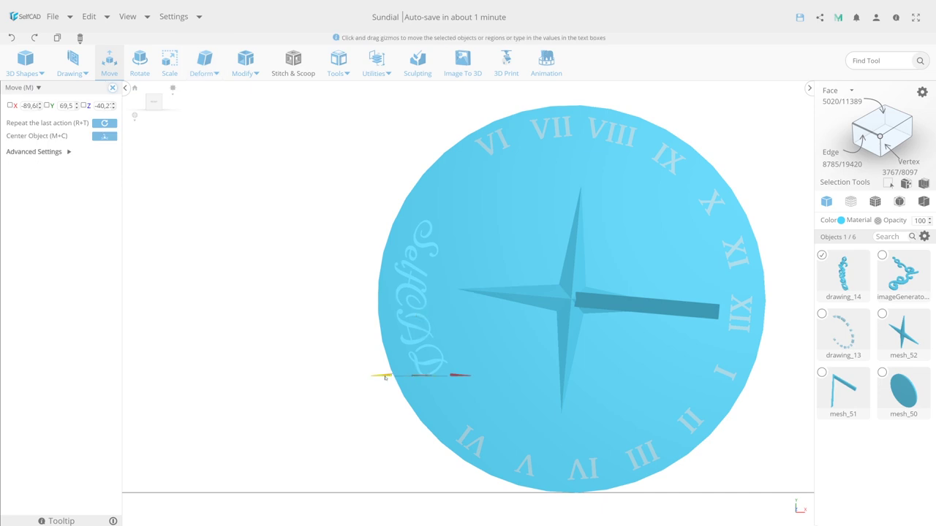
{"action": "left_click_drag", "start_coordinate": [386, 377], "coordinate": [377, 379]}
{"action": "left_click", "coordinate": [135, 68]}
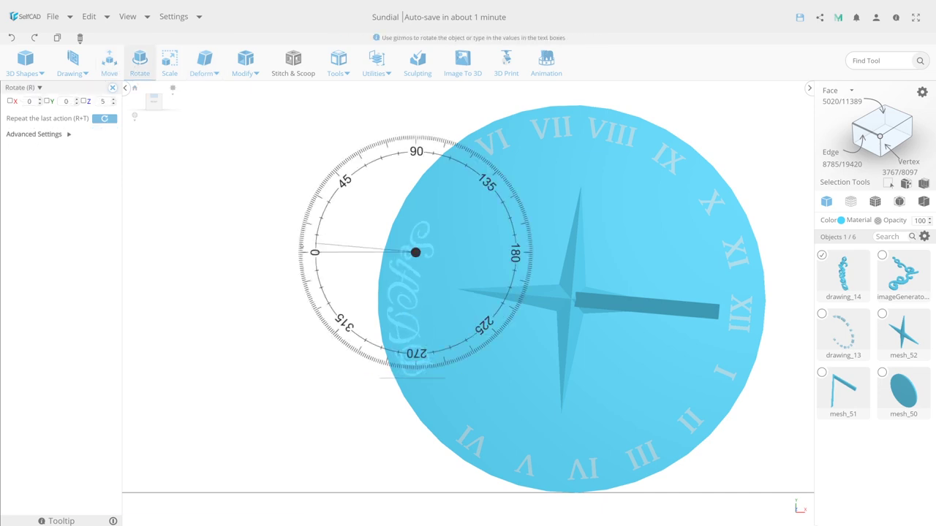
{"action": "left_click_drag", "start_coordinate": [298, 251], "coordinate": [300, 252]}
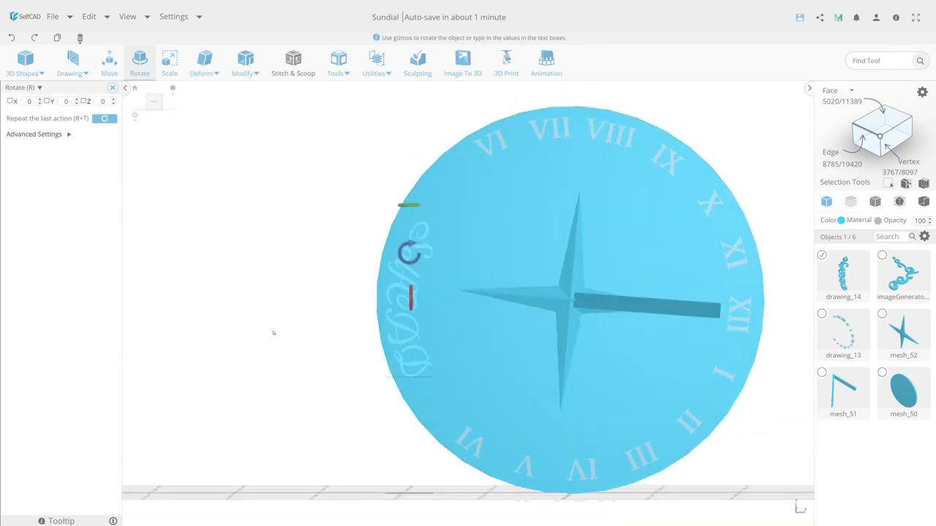
{"action": "scroll", "coordinate": [632, 424], "scroll_direction": "down", "scroll_amount": 3}
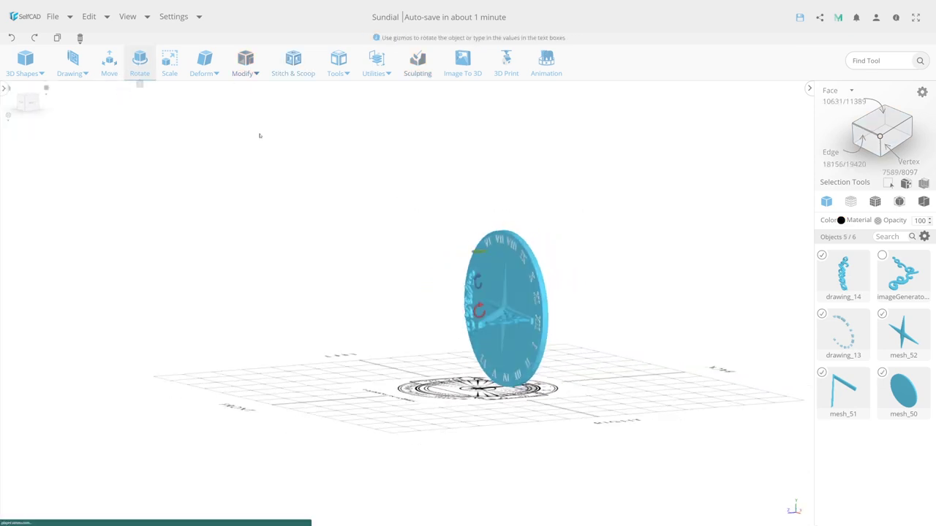
{"action": "mouse_move", "coordinate": [259, 136]}
{"action": "left_mouse_down"}
{"action": "mouse_move", "coordinate": [476, 296]}
{"action": "mouse_move", "coordinate": [484, 318]}
{"action": "mouse_move", "coordinate": [497, 279]}
{"action": "left_mouse_up"}
Step: Lay the dial flat and start rotating the scrolled gnomon bracket
{"action": "key", "text": "m"}
{"action": "left_click", "coordinate": [483, 318]}
{"action": "key", "text": "r"}
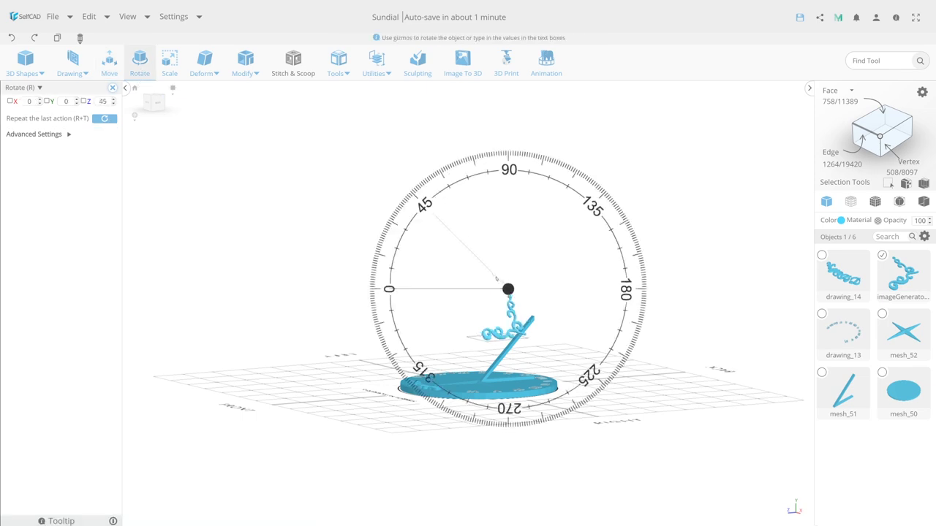
{"action": "key", "text": "m"}
{"action": "scroll", "coordinate": [508, 267], "scroll_direction": "up", "scroll_amount": 3}
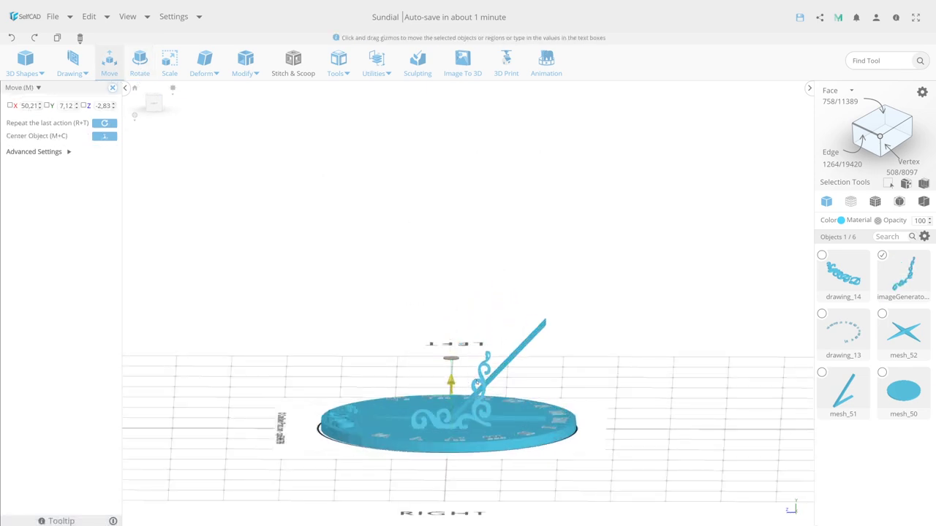
Step: Align the scrolled bracket to the gnomon, mesh_51
{"action": "left_click", "coordinate": [376, 62]}
{"action": "left_click", "coordinate": [387, 95]}
{"action": "left_click", "coordinate": [91, 100]}
{"action": "left_click", "coordinate": [106, 126]}
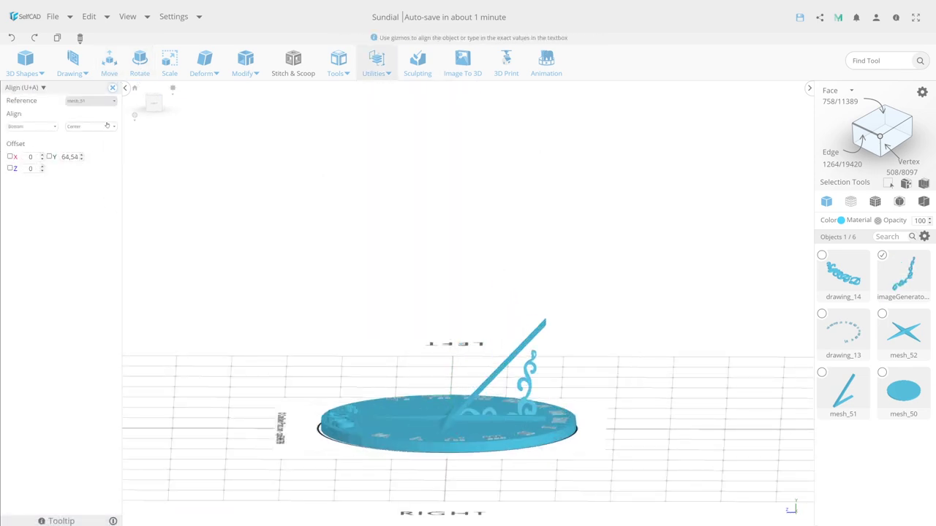
{"action": "left_click", "coordinate": [113, 88]}
{"action": "scroll", "coordinate": [504, 381], "scroll_direction": "up", "scroll_amount": 2}
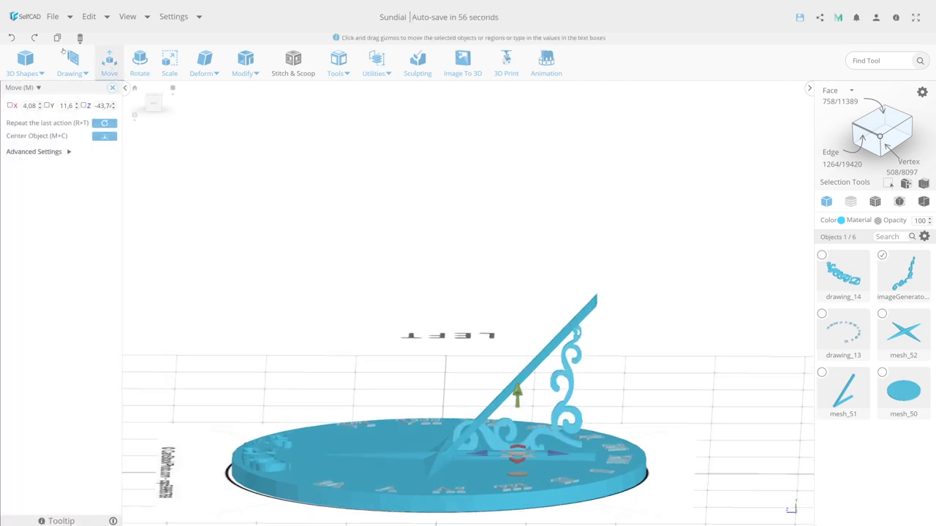
Step: Turn the bracket to Y 190 so it stands under the gnomon's slanted edge
{"action": "left_click", "coordinate": [139, 62]}
{"action": "left_click_drag", "start_coordinate": [421, 314], "coordinate": [576, 299]}
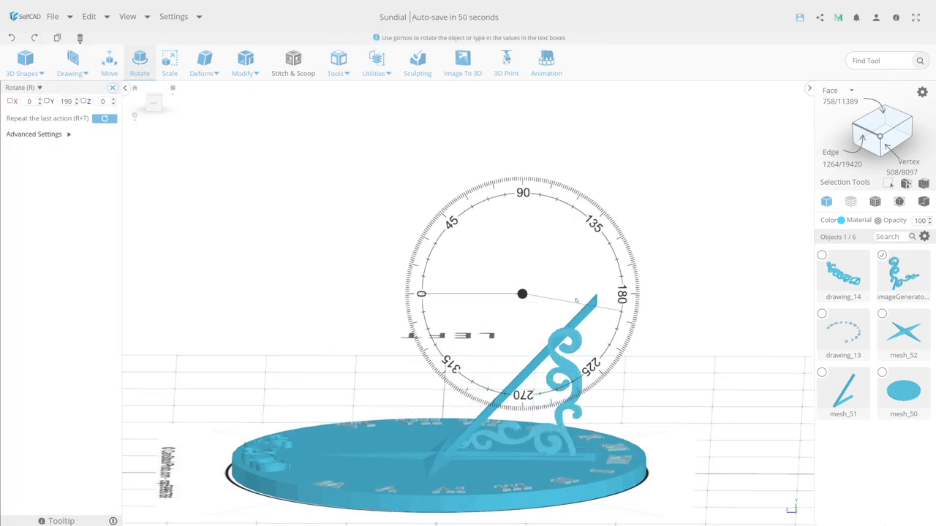
{"action": "key", "text": "m"}
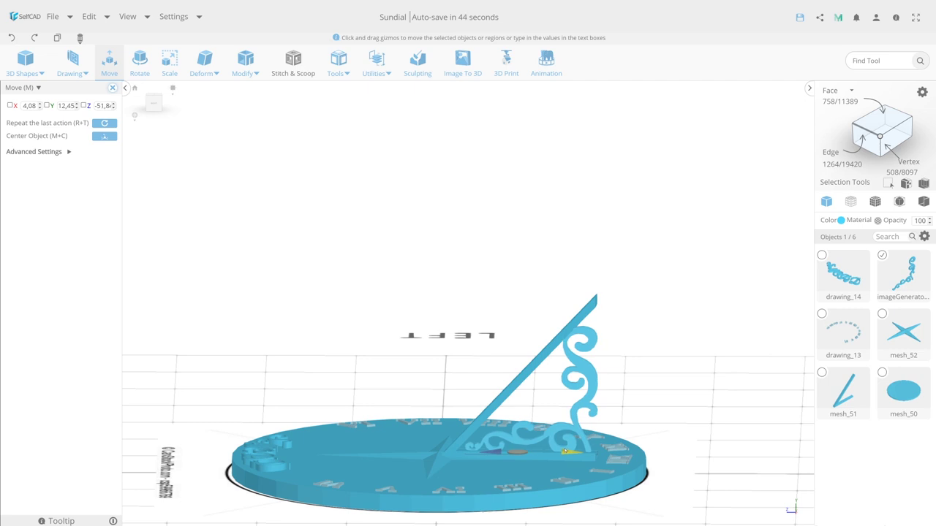
{"action": "left_click", "coordinate": [526, 456], "text": "shift"}
{"action": "right_click_drag", "start_coordinate": [527, 456], "coordinate": [514, 426]}
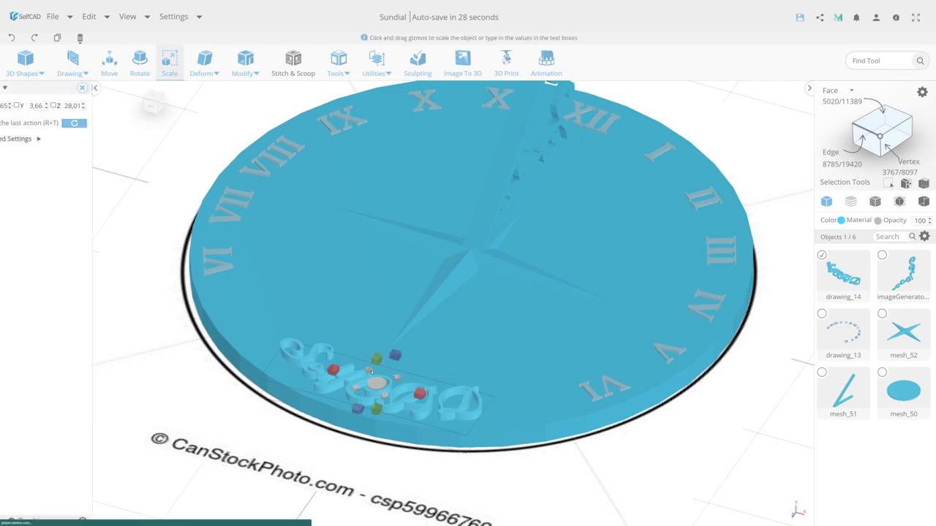
Step: Thin the SelfCAD lettering and colour it white
{"action": "left_click_drag", "start_coordinate": [371, 373], "coordinate": [387, 373]}
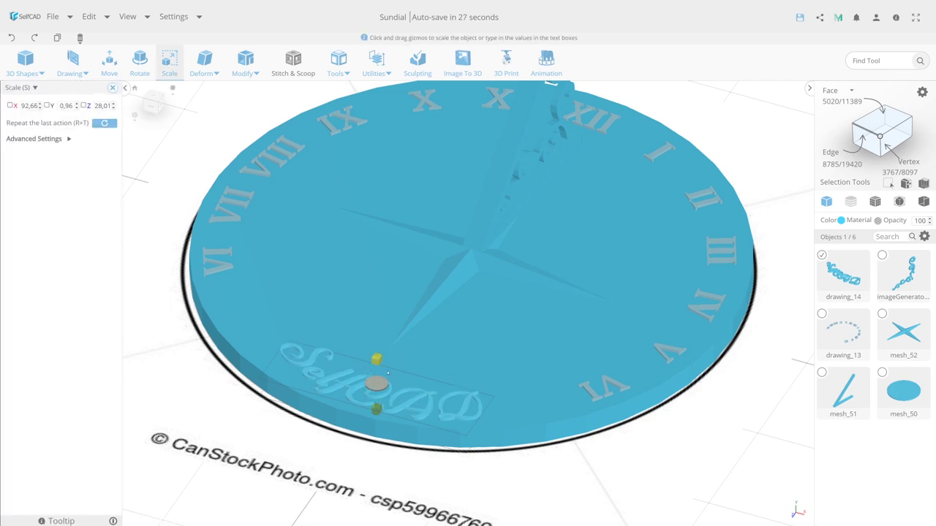
{"action": "left_click", "coordinate": [842, 222]}
{"action": "left_click", "coordinate": [846, 338]}
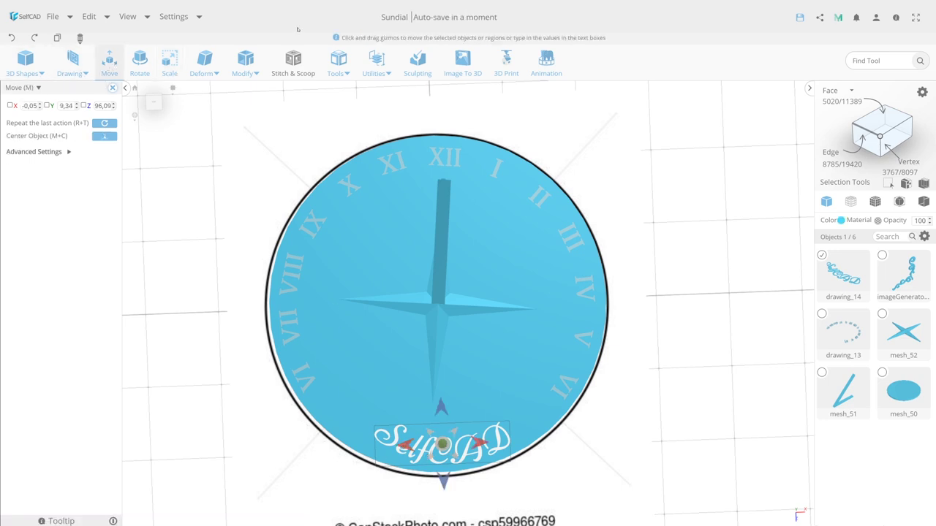
Step: Align the lettering to the dial and return to a top-down view
{"action": "key", "text": "u"}
{"action": "key", "text": "a"}
{"action": "left_click", "coordinate": [92, 100]}
{"action": "left_click", "coordinate": [84, 113]}
{"action": "left_click", "coordinate": [109, 58]}
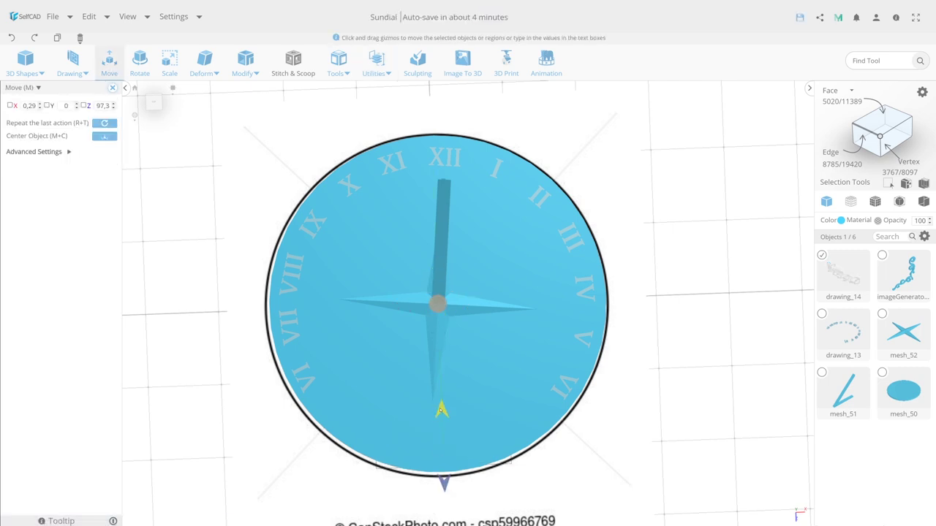
{"action": "left_click_drag", "start_coordinate": [444, 414], "coordinate": [346, 349]}
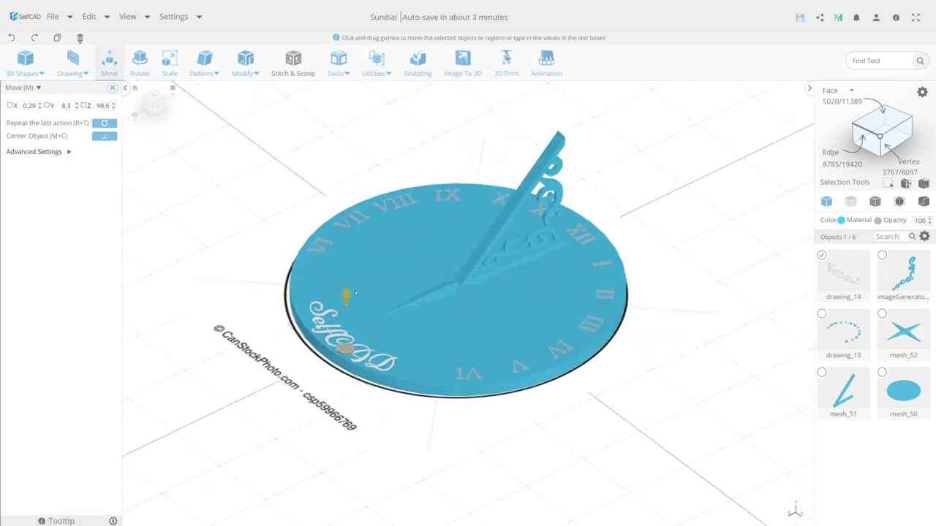
{"action": "left_click", "coordinate": [153, 98]}
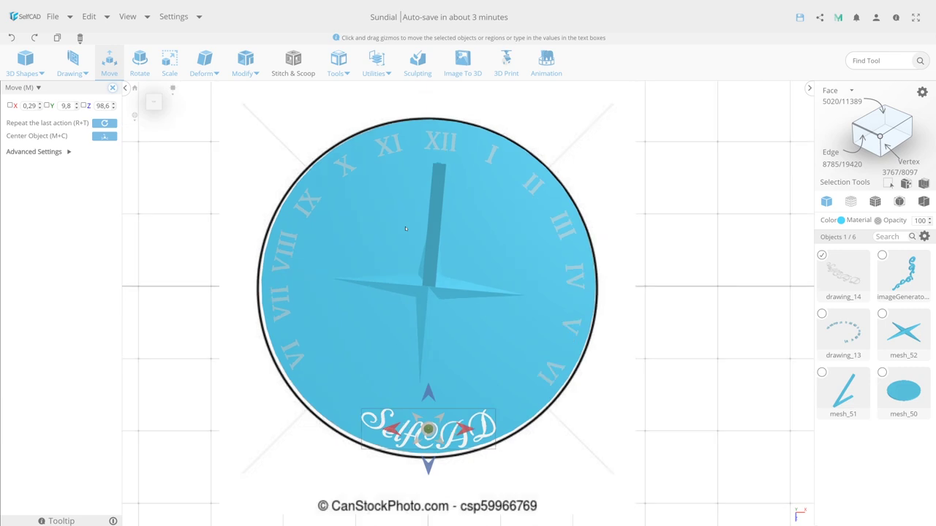
{"action": "scroll", "coordinate": [406, 229], "scroll_direction": "down", "scroll_amount": 2}
Step: Rotate the dial and its parts 355° on Y
{"action": "left_click", "coordinate": [409, 234]}
{"action": "key", "text": "r"}
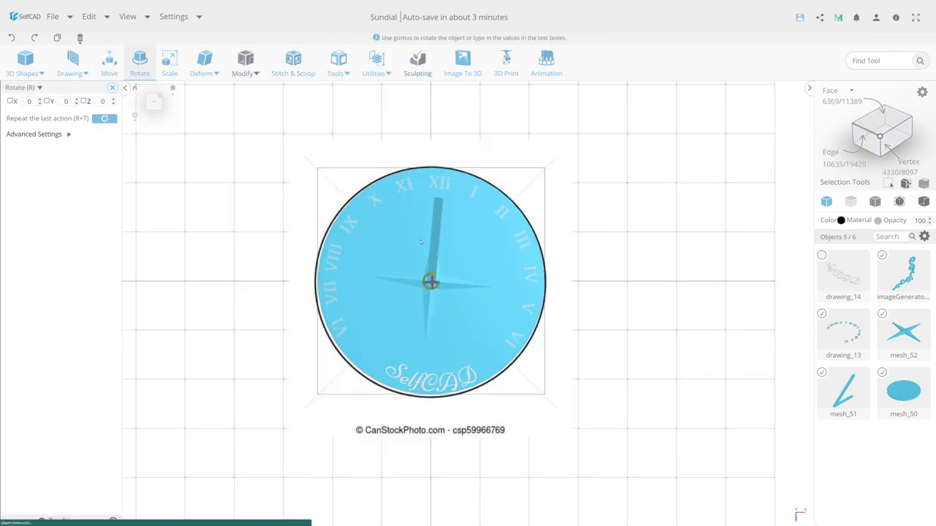
{"action": "mouse_move", "coordinate": [430, 283]}
{"action": "left_mouse_down"}
{"action": "mouse_move", "coordinate": [437, 279]}
{"action": "mouse_move", "coordinate": [586, 457]}
{"action": "left_mouse_up"}
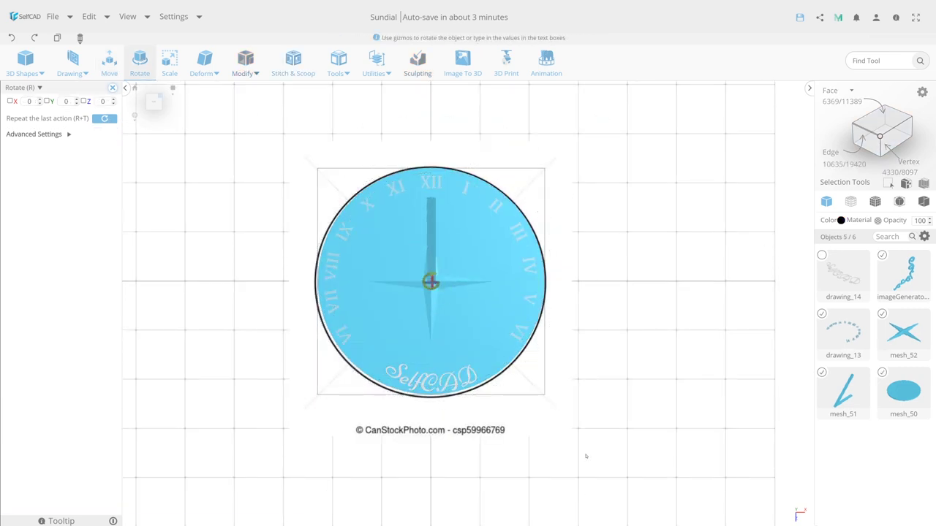
{"action": "scroll", "coordinate": [432, 381], "scroll_direction": "up", "scroll_amount": 2}
Step: Widen the SelfCAD lettering slightly along the dial's lower rim
{"action": "left_click", "coordinate": [419, 399]}
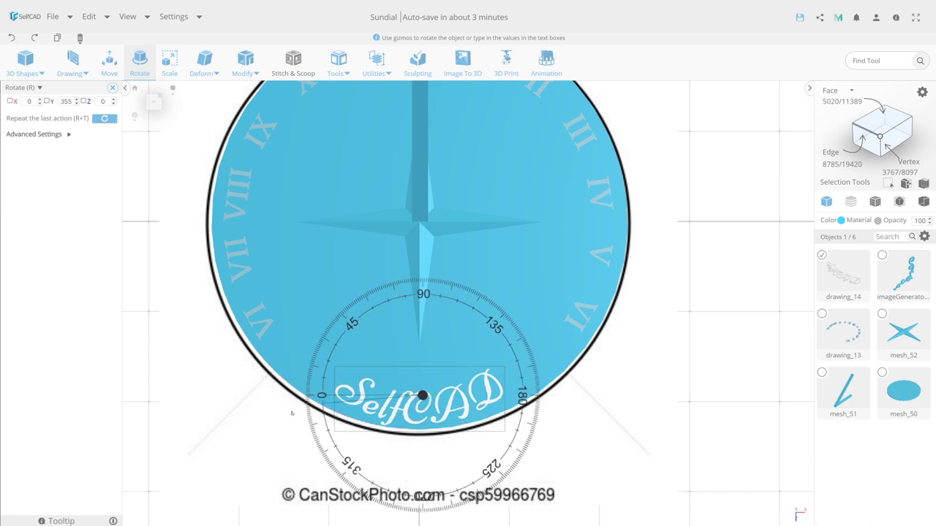
{"action": "left_click", "coordinate": [109, 58]}
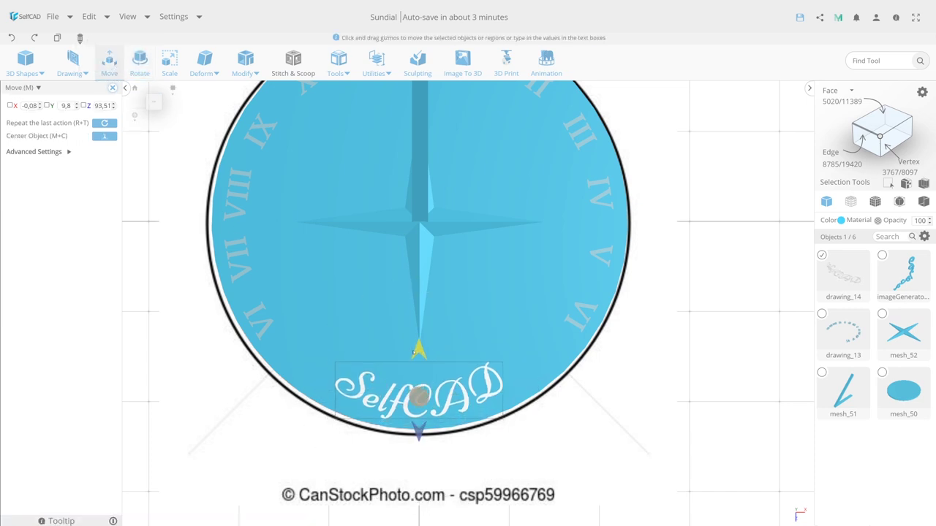
{"action": "left_click", "coordinate": [169, 62]}
{"action": "left_click_drag", "start_coordinate": [453, 397], "coordinate": [474, 396]}
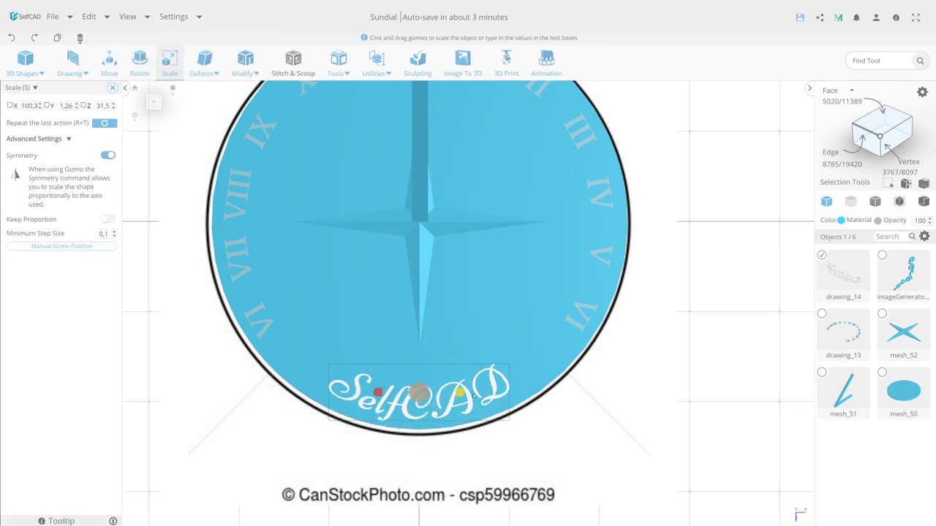
{"action": "scroll", "coordinate": [556, 333], "scroll_direction": "down", "scroll_amount": 3}
Step: Create 3D text shapes for the letters N and W
{"action": "left_click", "coordinate": [86, 73]}
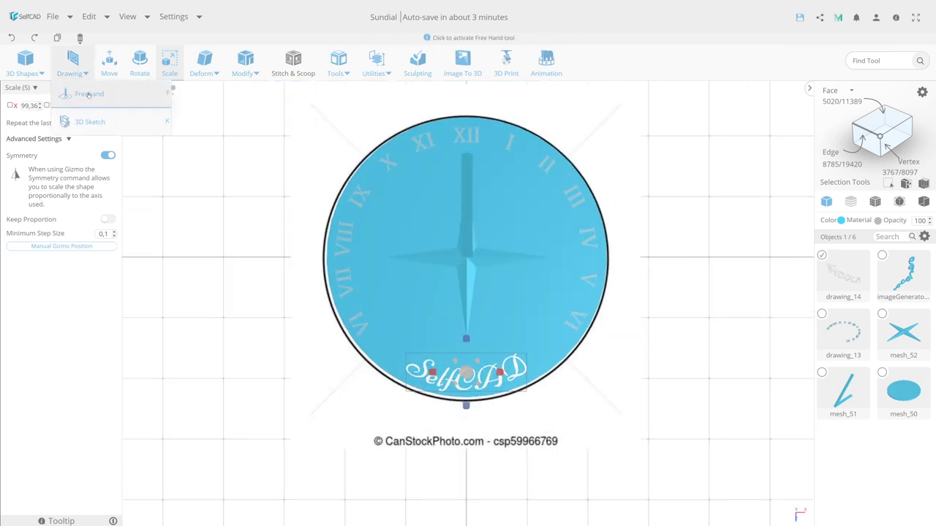
{"action": "left_click", "coordinate": [80, 90]}
{"action": "left_click", "coordinate": [11, 118]}
{"action": "double_click", "coordinate": [59, 155]}
{"action": "type", "text": "N"}
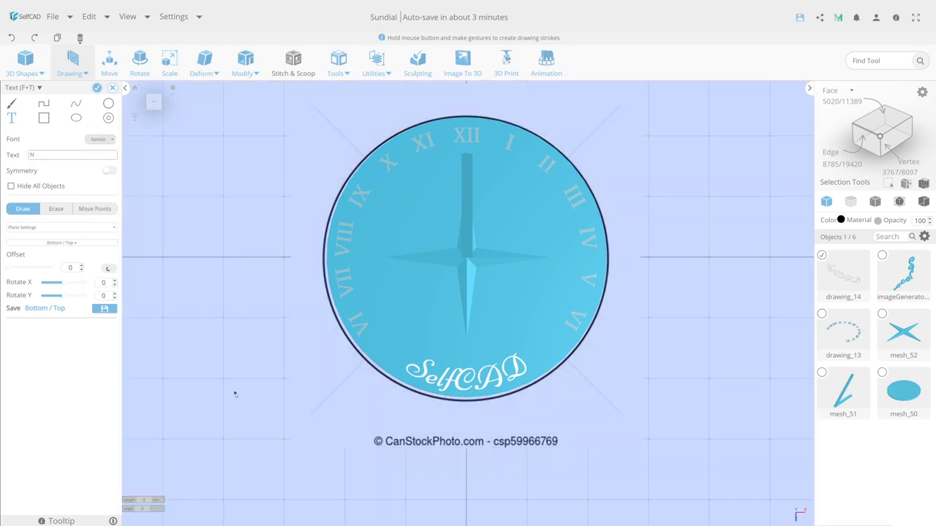
{"action": "left_click", "coordinate": [97, 87]}
{"action": "left_click", "coordinate": [80, 71]}
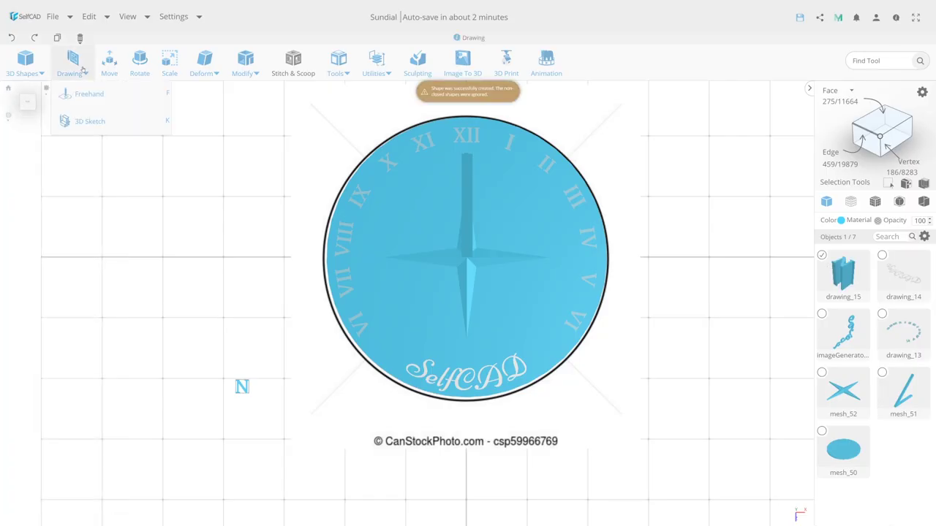
{"action": "left_click", "coordinate": [86, 94]}
{"action": "type", "text": "W"}
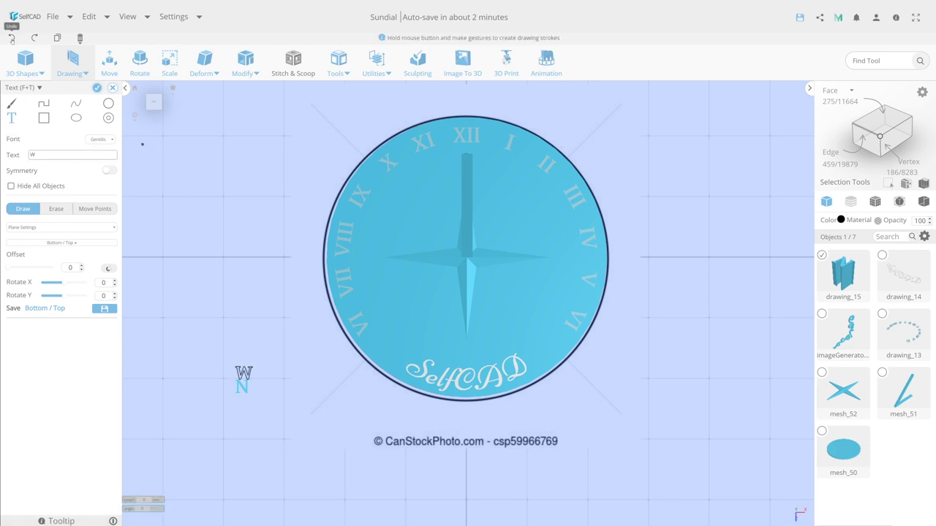
{"action": "left_click", "coordinate": [96, 87]}
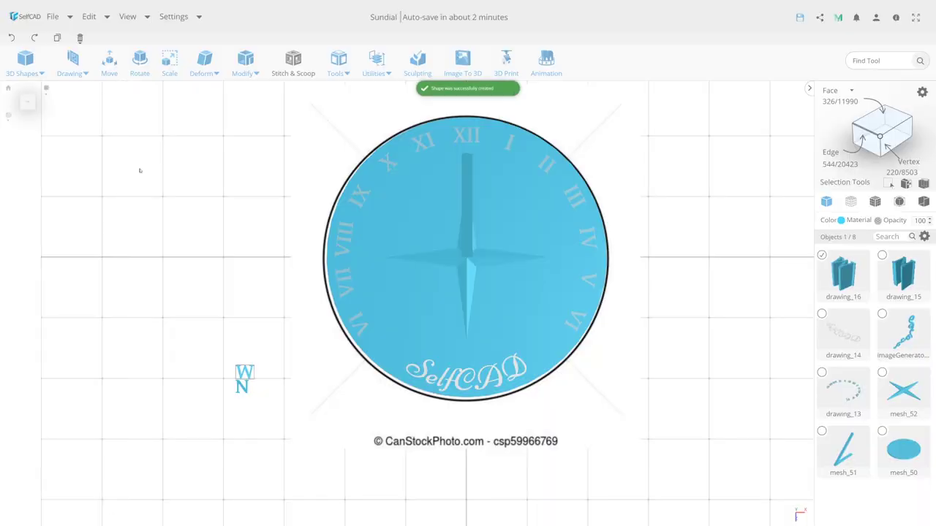
Step: Create a third 3D text shape for the letter S
{"action": "left_click", "coordinate": [72, 64]}
{"action": "left_click", "coordinate": [86, 94]}
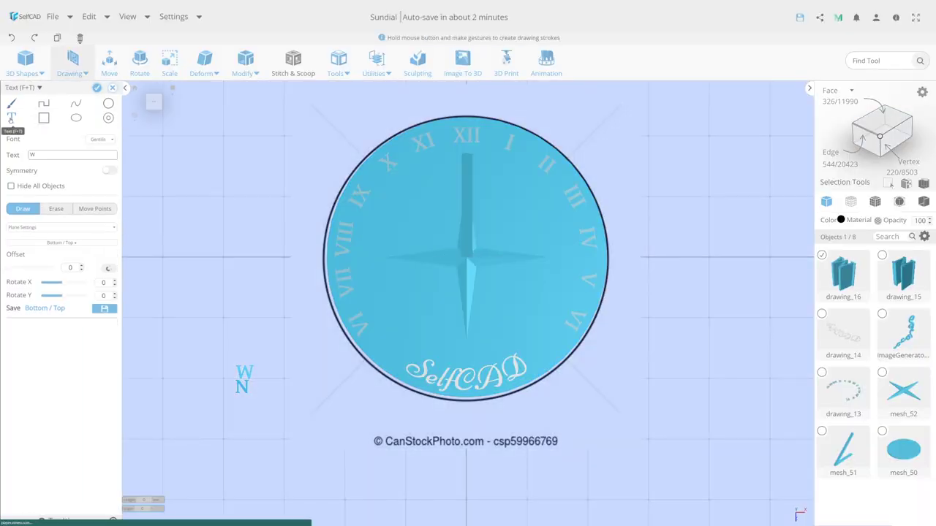
{"action": "type", "text": "S"}
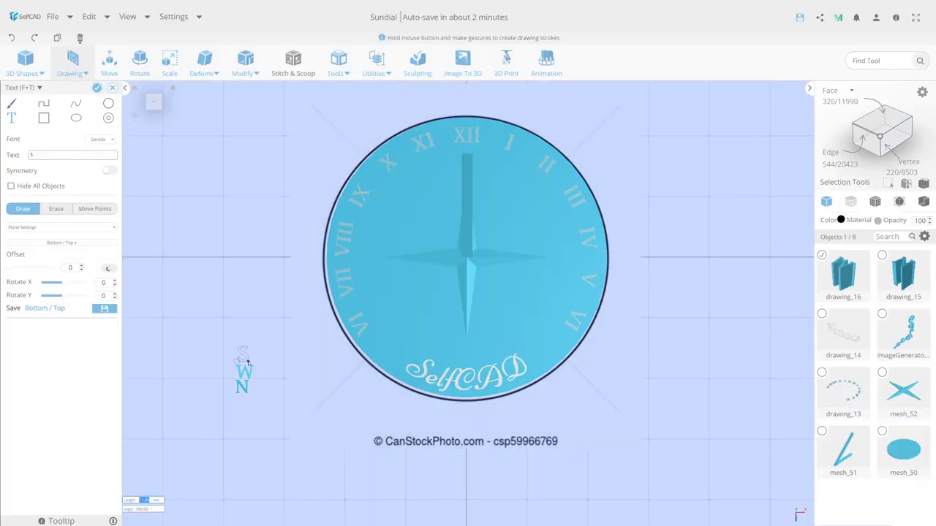
{"action": "left_click", "coordinate": [97, 87]}
{"action": "left_click", "coordinate": [72, 64]}
{"action": "left_click", "coordinate": [86, 93]}
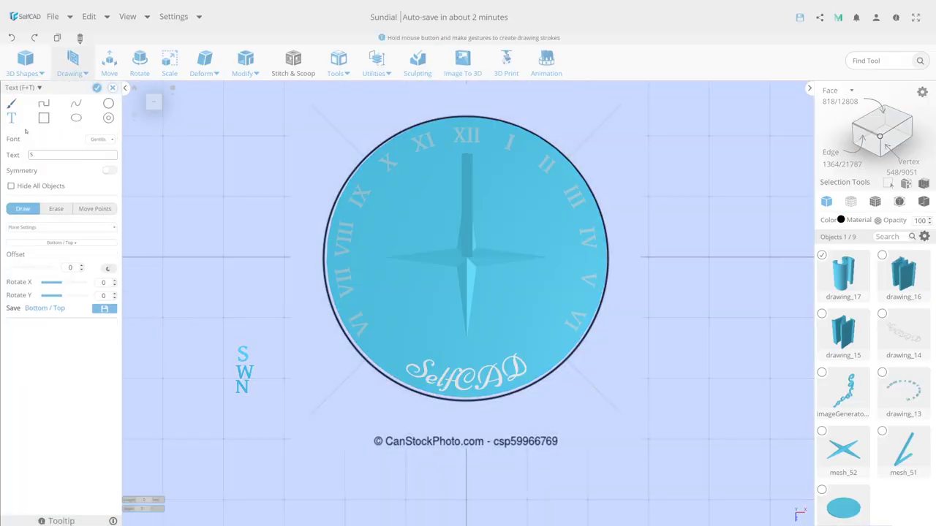
{"action": "type", "text": "E"}
Step: Create the letter E and move it to the left of the N
{"action": "key", "text": "Return"}
{"action": "scroll", "coordinate": [217, 387], "scroll_direction": "up", "scroll_amount": 5}
{"action": "scroll", "coordinate": [216, 388], "scroll_direction": "up", "scroll_amount": 2}
{"action": "left_click_drag", "start_coordinate": [357, 338], "coordinate": [370, 386]}
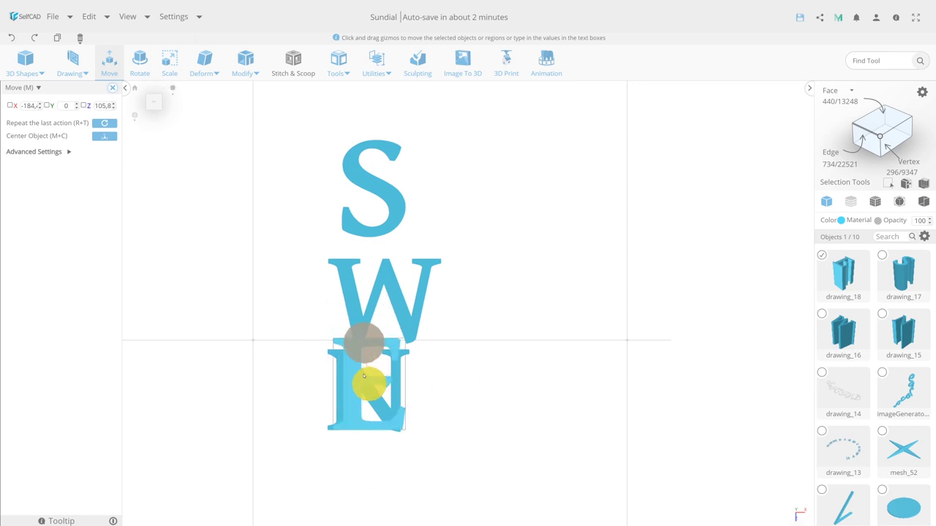
{"action": "key", "text": "s"}
{"action": "key", "text": "m"}
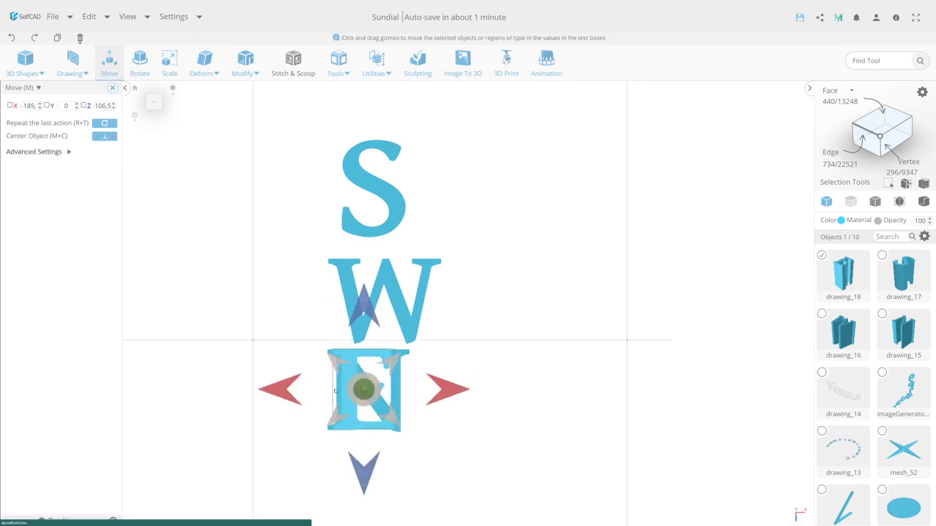
{"action": "left_click_drag", "start_coordinate": [272, 386], "coordinate": [150, 386]}
Step: Move the W and S down into the row and shrink them to match the E
{"action": "left_click", "coordinate": [384, 303]}
{"action": "left_click_drag", "start_coordinate": [385, 241], "coordinate": [386, 320]}
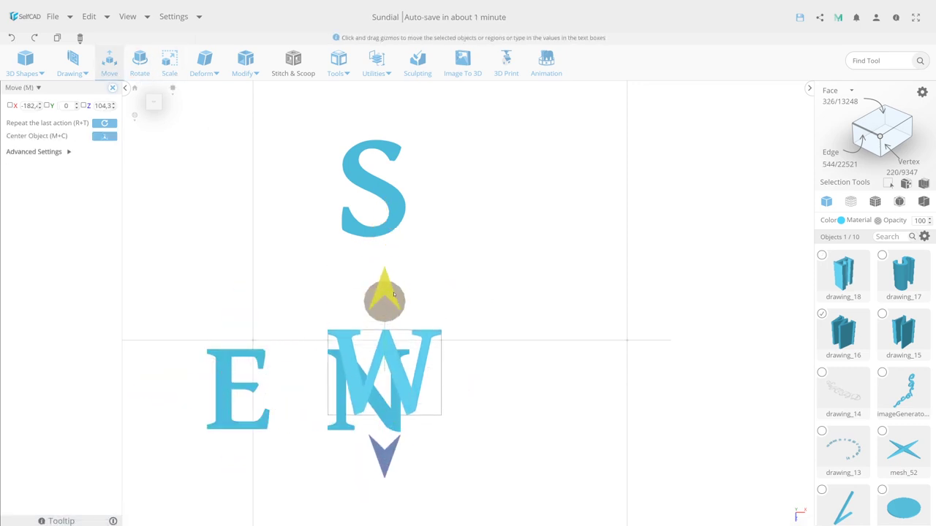
{"action": "key", "text": "s"}
{"action": "left_click_drag", "start_coordinate": [356, 361], "coordinate": [485, 389]}
{"action": "key", "text": "m"}
{"action": "left_click", "coordinate": [370, 190]}
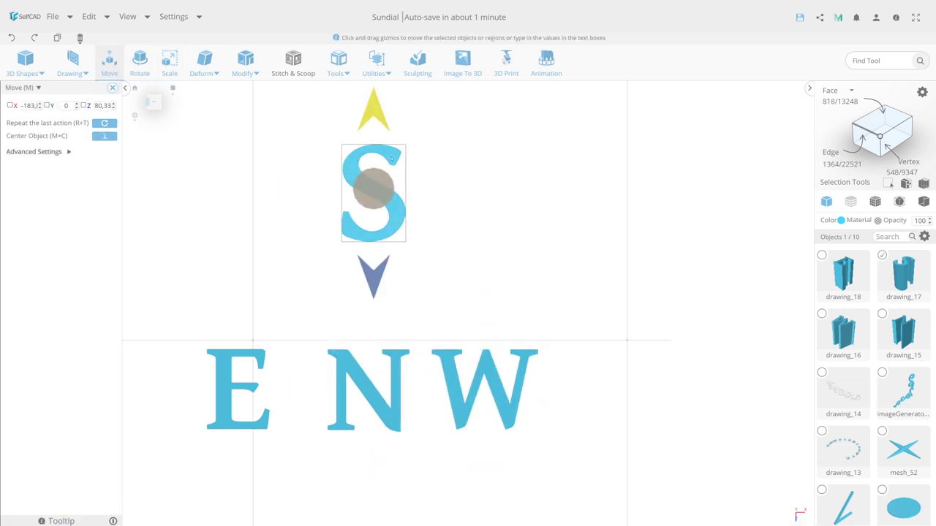
{"action": "left_click_drag", "start_coordinate": [372, 188], "coordinate": [373, 386]}
{"action": "key", "text": "s"}
{"action": "left_click_drag", "start_coordinate": [408, 335], "coordinate": [397, 365]}
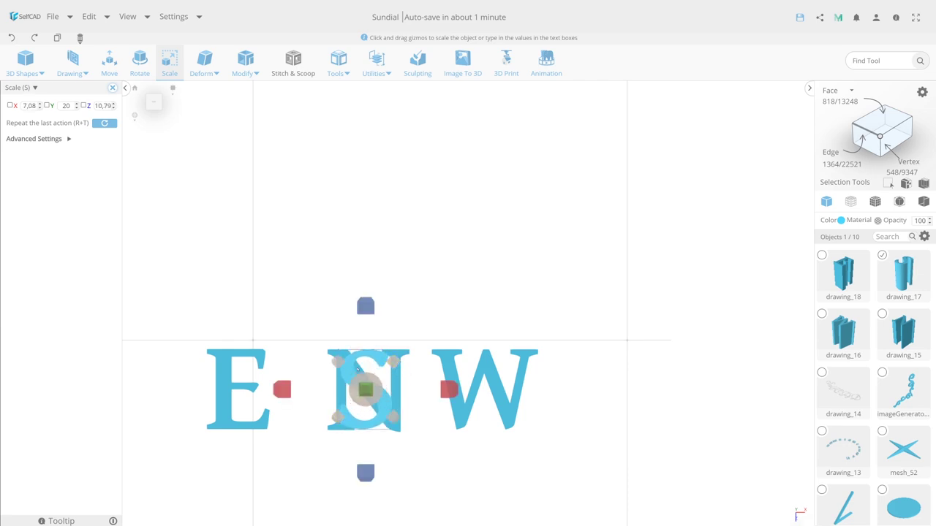
{"action": "key", "text": "m"}
Step: Hide the gnomon and colour the four compass letters red
{"action": "scroll", "coordinate": [428, 358], "scroll_direction": "down", "scroll_amount": 3}
{"action": "right_click_drag", "start_coordinate": [772, 357], "coordinate": [427, 358]}
{"action": "left_click", "coordinate": [488, 219]}
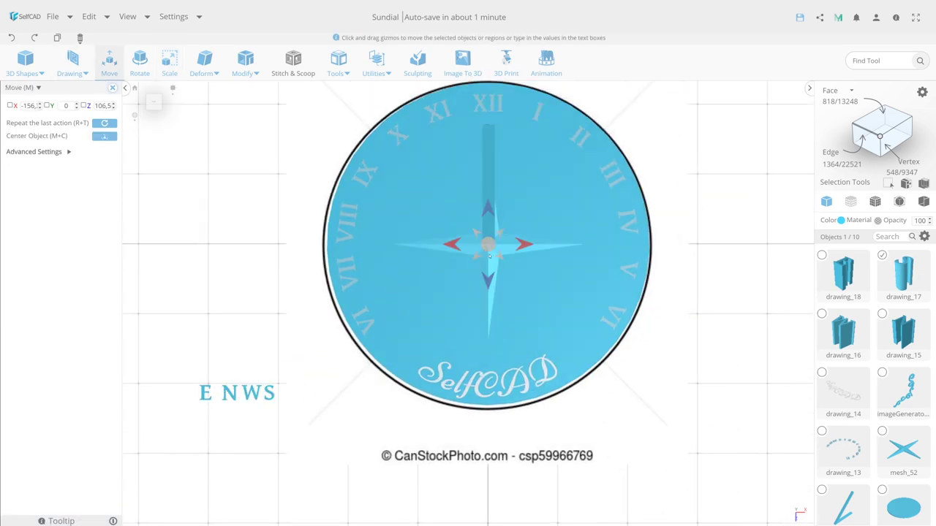
{"action": "right_click_drag", "start_coordinate": [488, 220], "coordinate": [438, 278]}
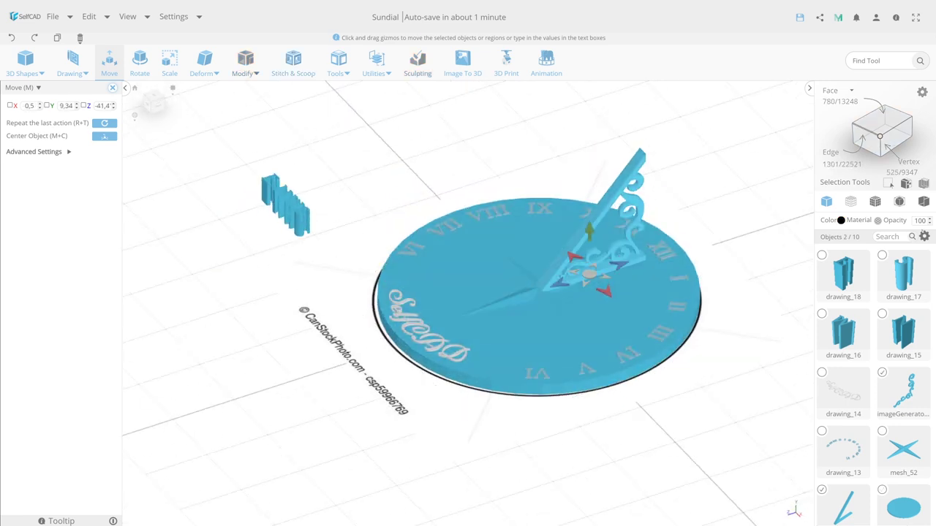
{"action": "left_click", "coordinate": [169, 65]}
{"action": "left_click", "coordinate": [285, 209]}
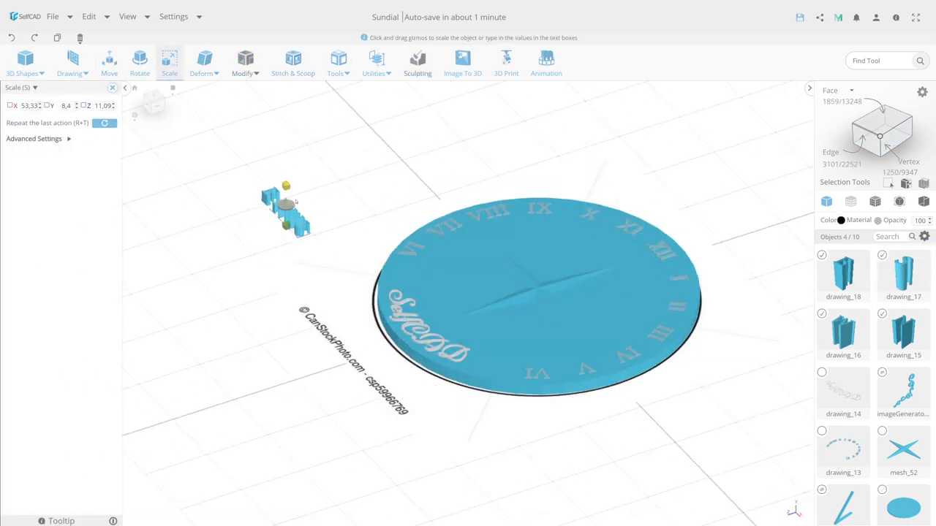
{"action": "left_click", "coordinate": [841, 220]}
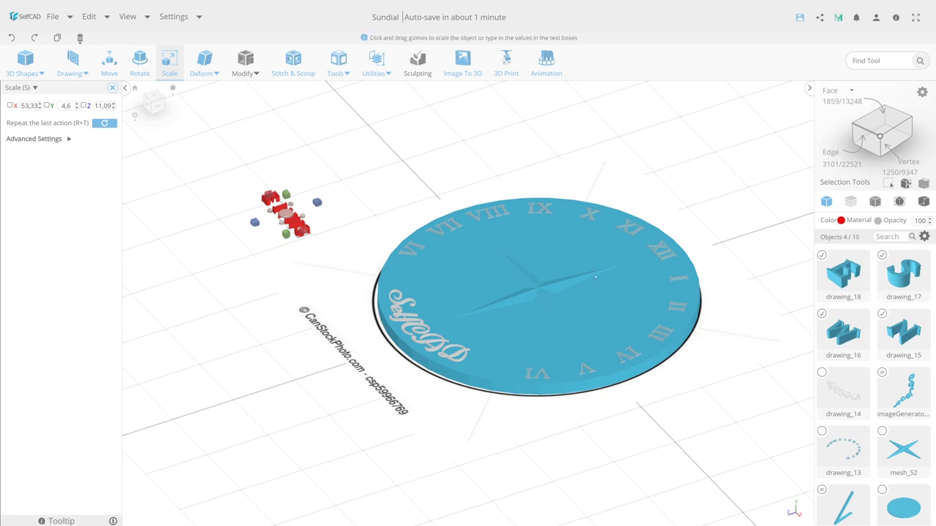
{"action": "left_click", "coordinate": [294, 255]}
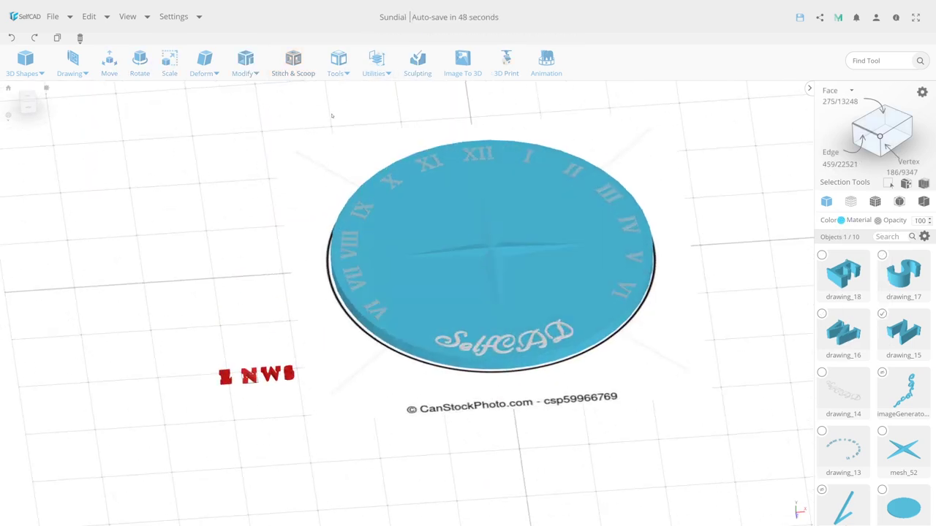
Step: Align the N to the centre of the dial base using Utilities > Align
{"action": "left_click", "coordinate": [377, 63]}
{"action": "left_click", "coordinate": [380, 93]}
{"action": "left_click", "coordinate": [91, 101]}
{"action": "left_click", "coordinate": [97, 122]}
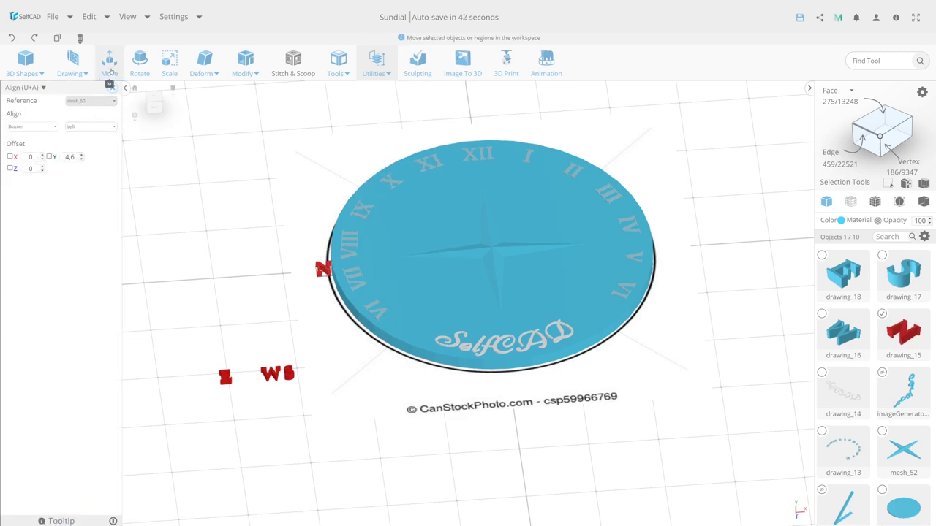
{"action": "left_click", "coordinate": [39, 128]}
{"action": "left_click", "coordinate": [74, 128]}
{"action": "left_click", "coordinate": [77, 147]}
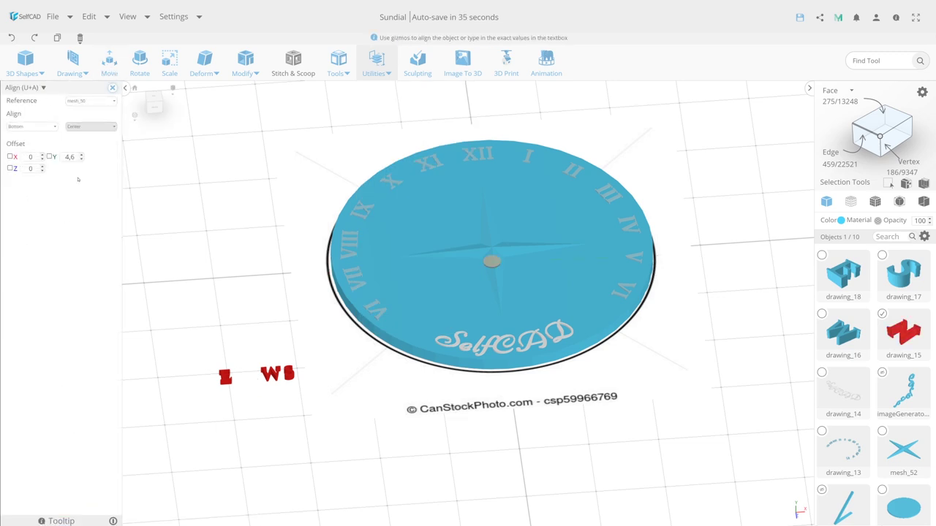
{"action": "key", "text": "m"}
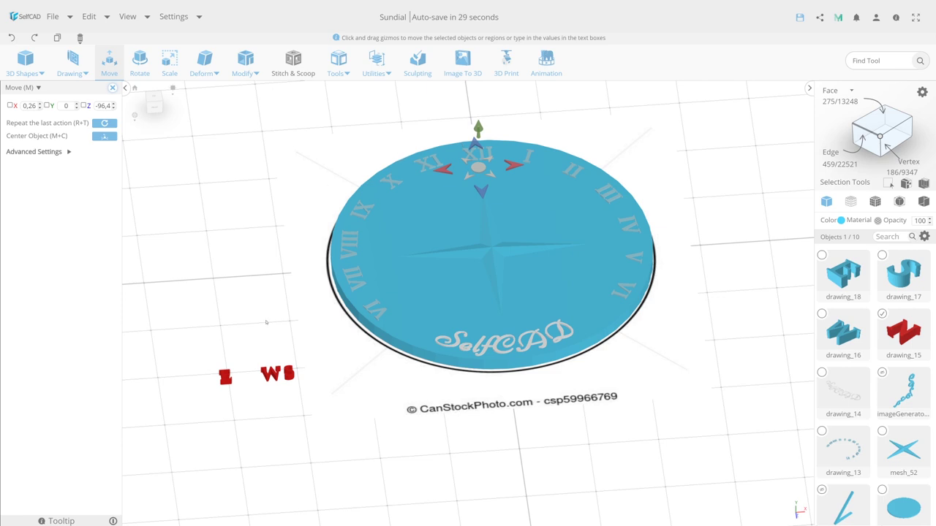
{"action": "key", "text": "u"}
{"action": "key", "text": "a"}
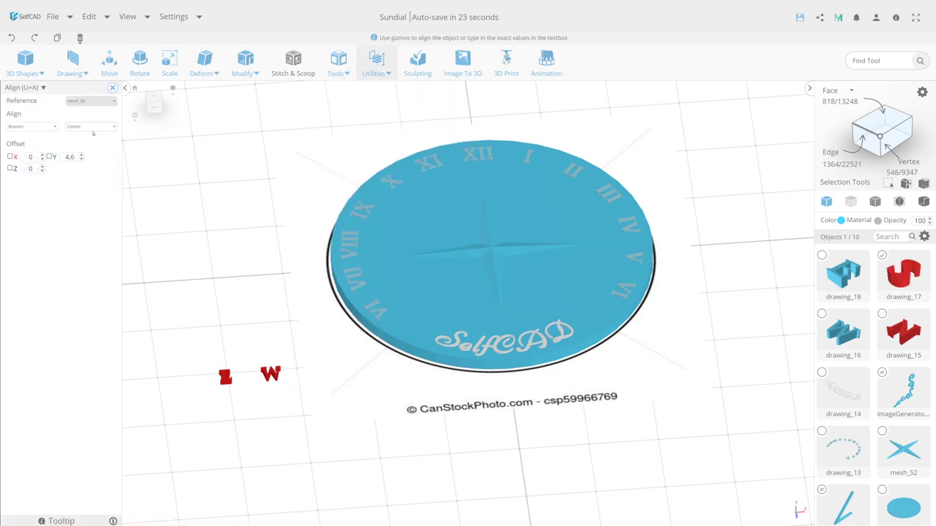
{"action": "left_click", "coordinate": [33, 126]}
{"action": "left_click", "coordinate": [28, 140]}
{"action": "left_click", "coordinate": [111, 64]}
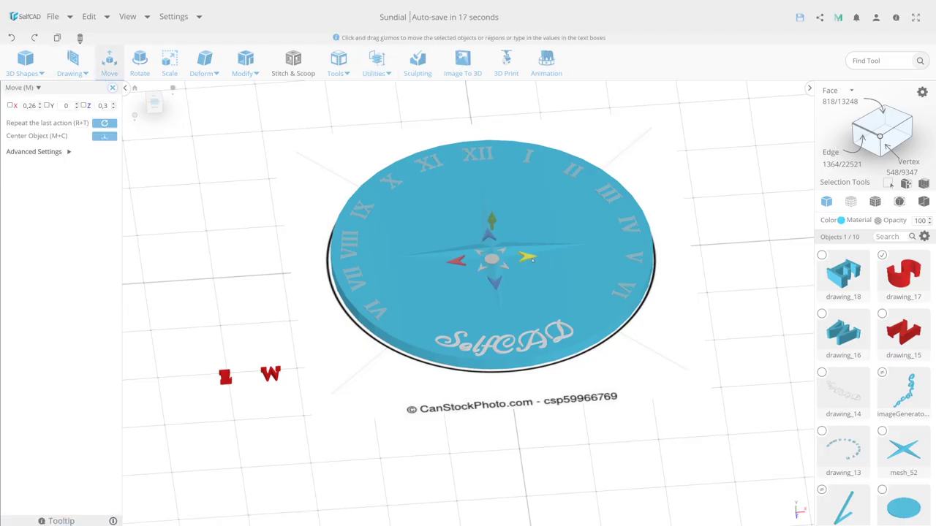
Step: Align the W against mesh_50, then undo the last two changes
{"action": "left_click", "coordinate": [269, 374]}
{"action": "key", "text": "u"}
{"action": "key", "text": "a"}
{"action": "left_click", "coordinate": [91, 100]}
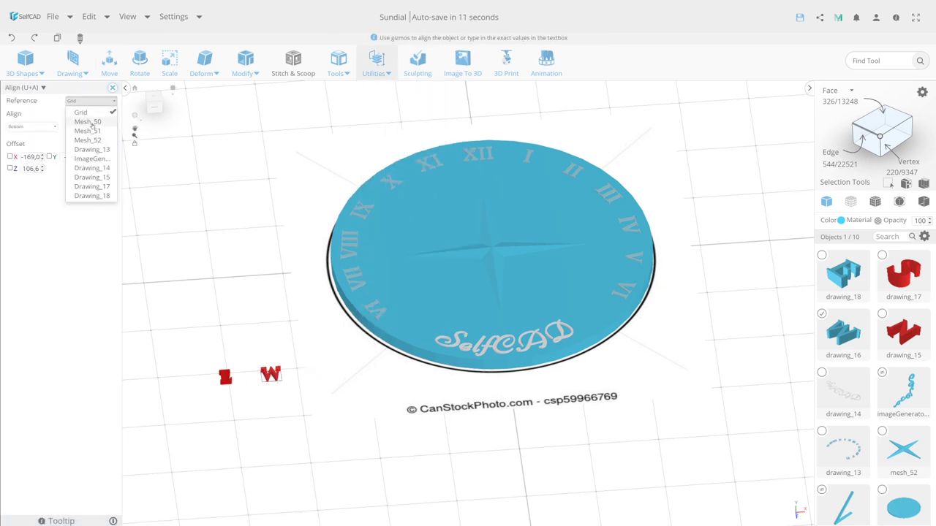
{"action": "left_click", "coordinate": [92, 124]}
{"action": "key", "text": "m"}
{"action": "left_click", "coordinate": [225, 377]}
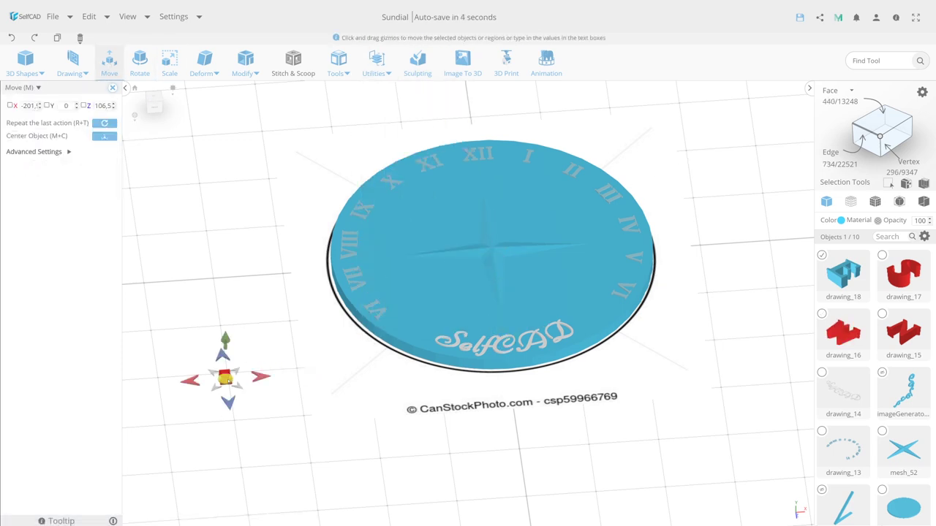
{"action": "left_click", "coordinate": [11, 38]}
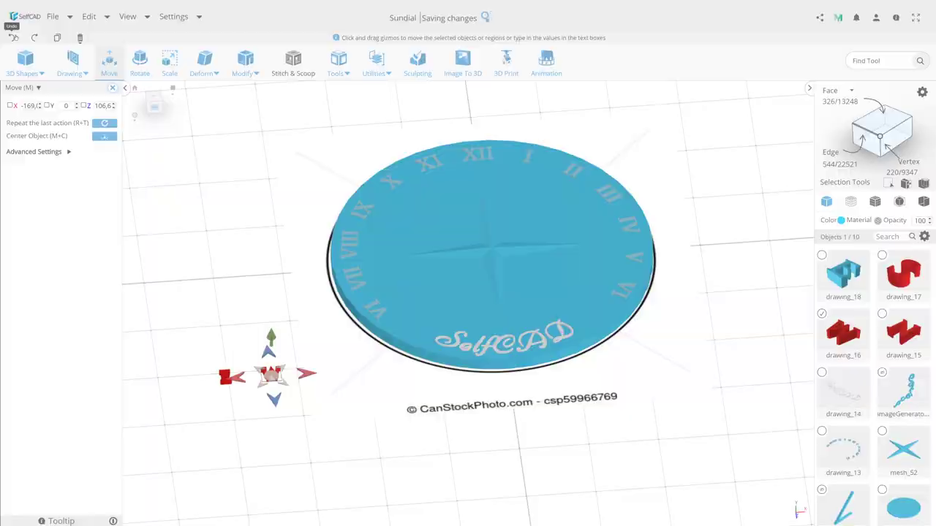
{"action": "left_click", "coordinate": [11, 37]}
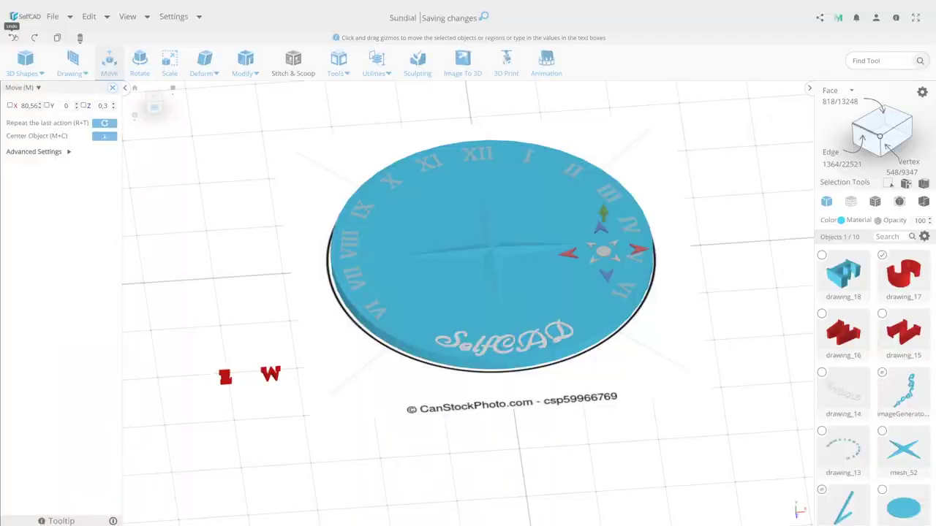
Step: Align the W letter against the dial with the Align tool
{"action": "left_click", "coordinate": [271, 375]}
{"action": "left_click", "coordinate": [376, 65]}
{"action": "left_click", "coordinate": [399, 179]}
{"action": "left_click", "coordinate": [90, 100]}
{"action": "left_click", "coordinate": [80, 110]}
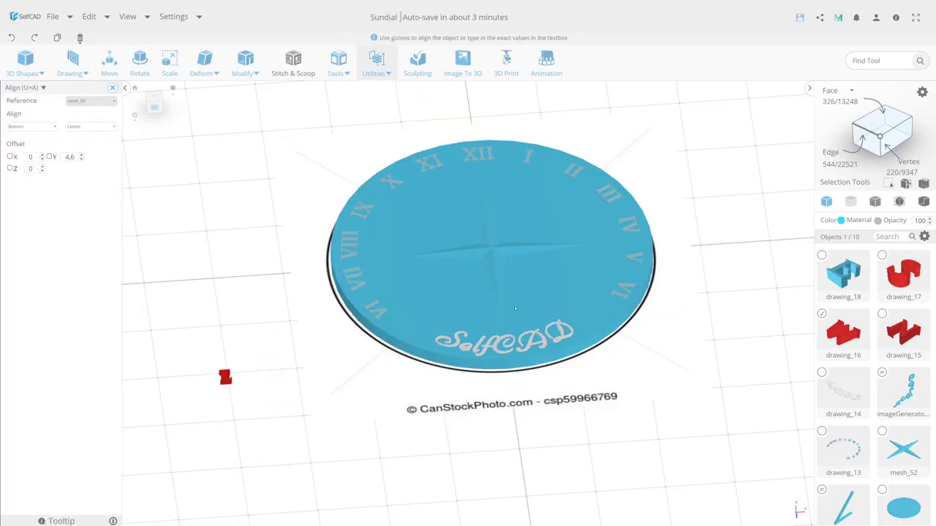
{"action": "key", "text": "m"}
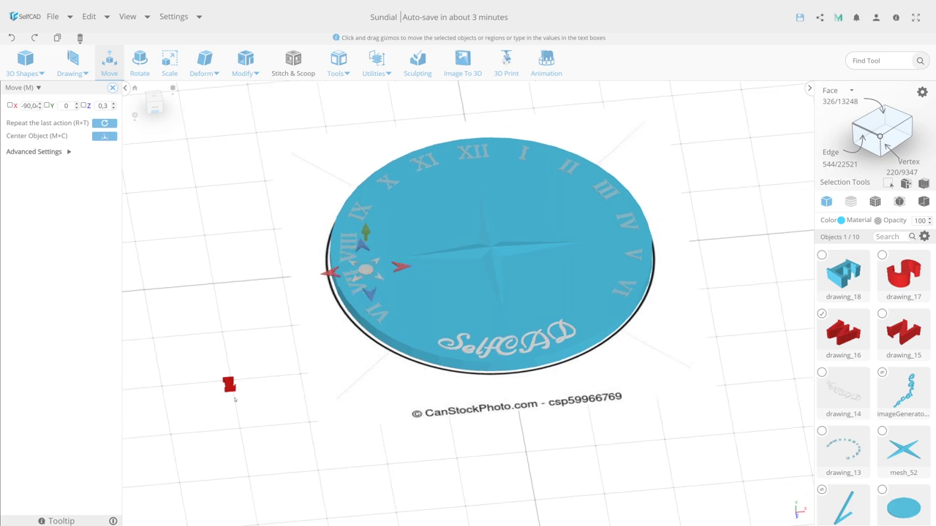
Step: Align another red letter against the dial, centred horizontally
{"action": "left_click", "coordinate": [229, 386]}
{"action": "left_click", "coordinate": [376, 66]}
{"action": "left_click", "coordinate": [398, 179]}
{"action": "left_click", "coordinate": [91, 101]}
{"action": "left_click", "coordinate": [81, 109]}
{"action": "left_click", "coordinate": [91, 126]}
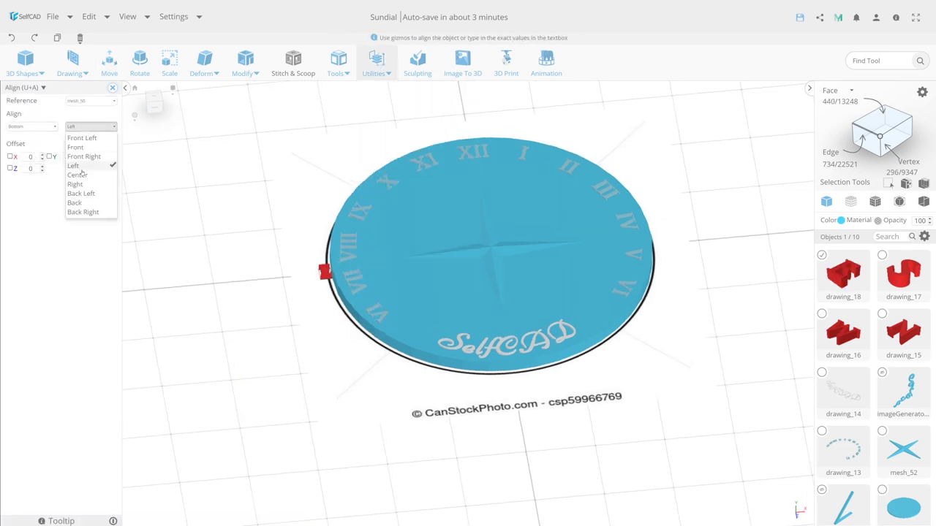
{"action": "left_click", "coordinate": [78, 174]}
{"action": "key", "text": "m"}
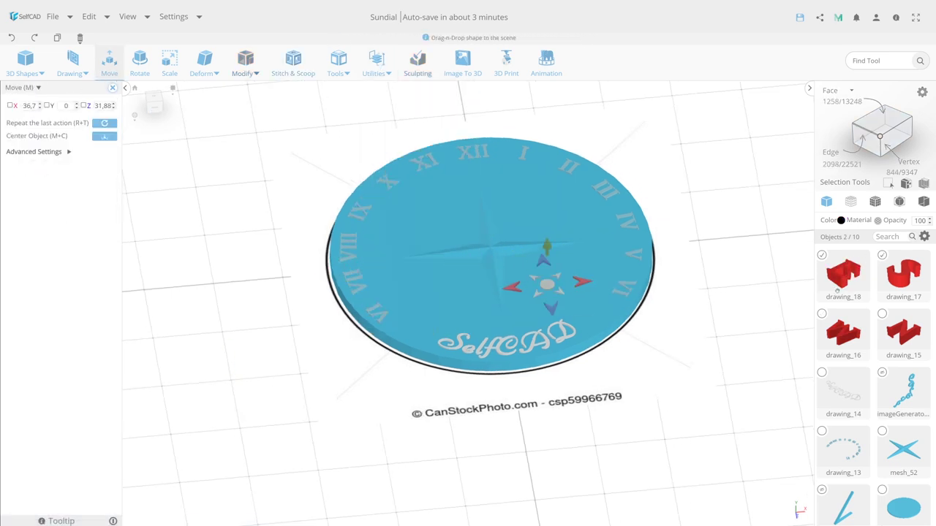
Step: From a top view, check the W, E, S and N placements, then select the dial plane
{"action": "left_click", "coordinate": [821, 313]}
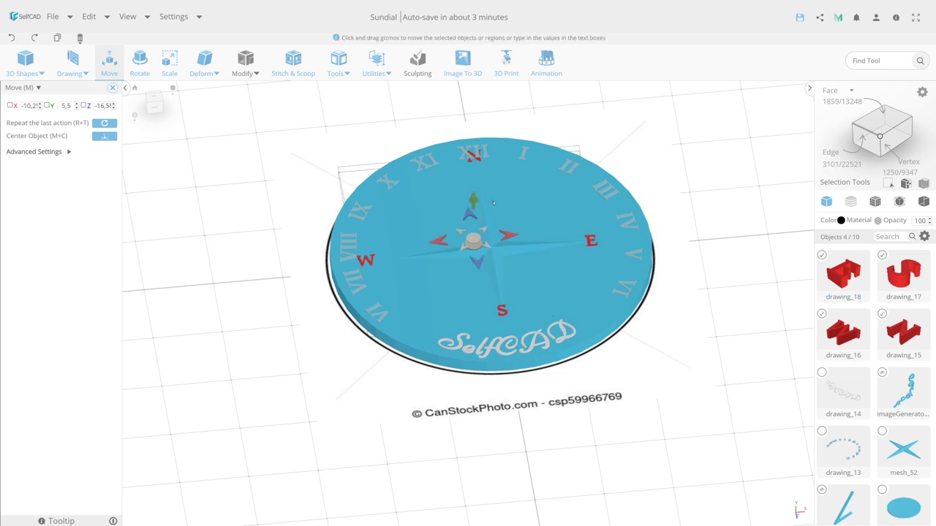
{"action": "left_click", "coordinate": [153, 101]}
{"action": "left_click", "coordinate": [359, 339]}
{"action": "scroll", "coordinate": [369, 344], "scroll_direction": "up", "scroll_amount": 3}
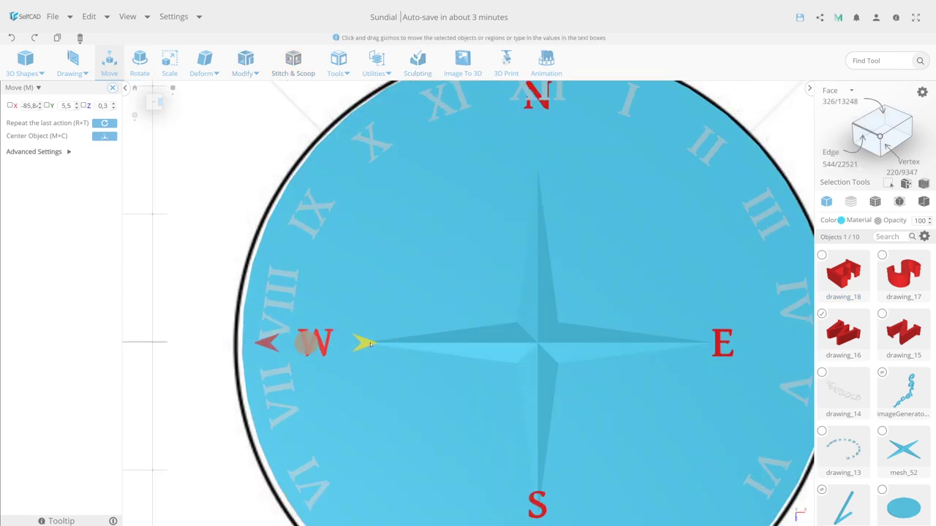
{"action": "left_click", "coordinate": [727, 341]}
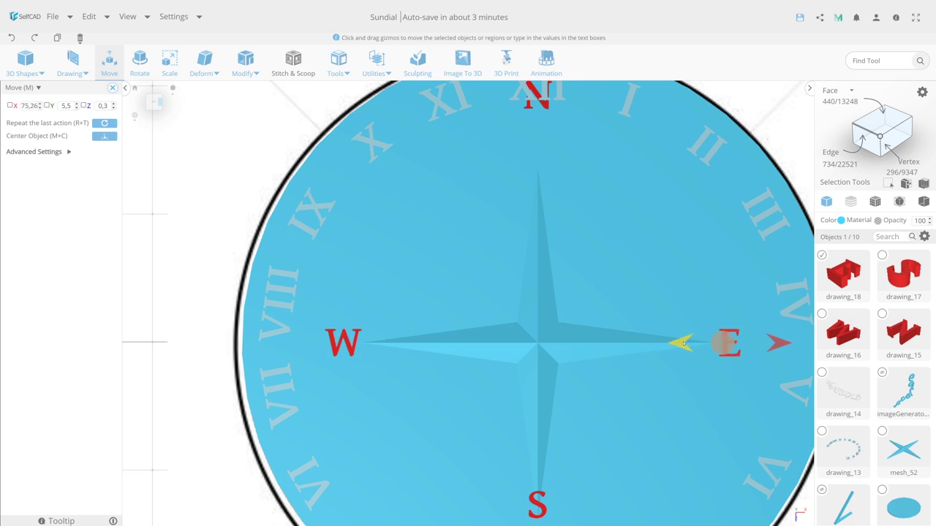
{"action": "right_click_drag", "start_coordinate": [682, 344], "coordinate": [662, 294]}
{"action": "left_click", "coordinate": [516, 454]}
{"action": "scroll", "coordinate": [528, 429], "scroll_direction": "down", "scroll_amount": 5}
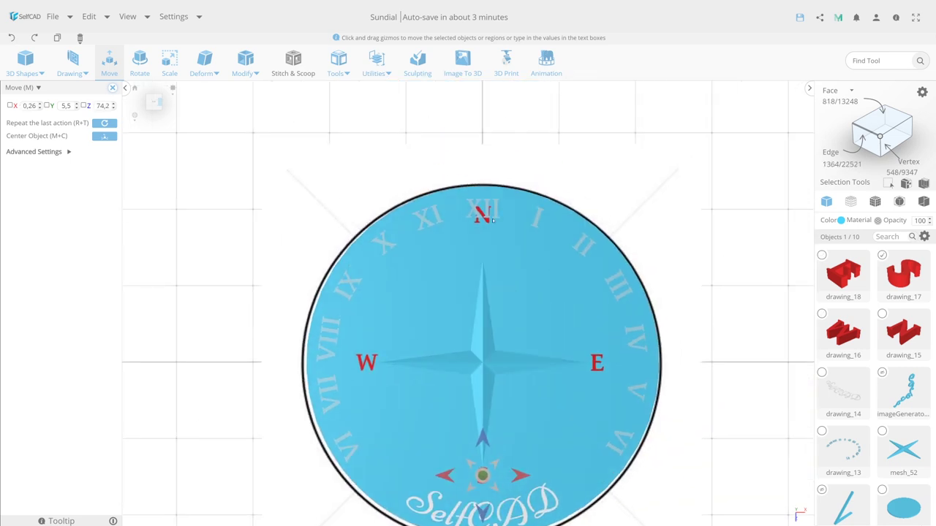
{"action": "left_click", "coordinate": [482, 217]}
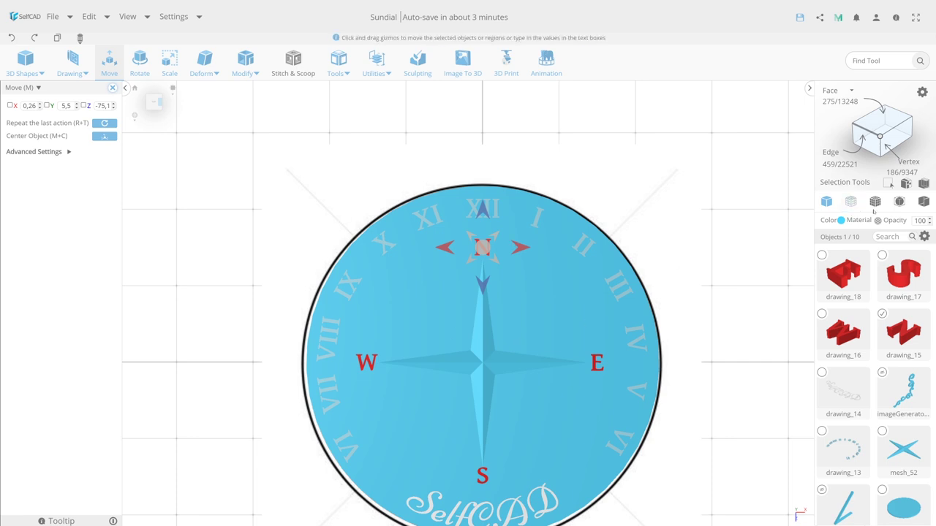
{"action": "left_click", "coordinate": [542, 315]}
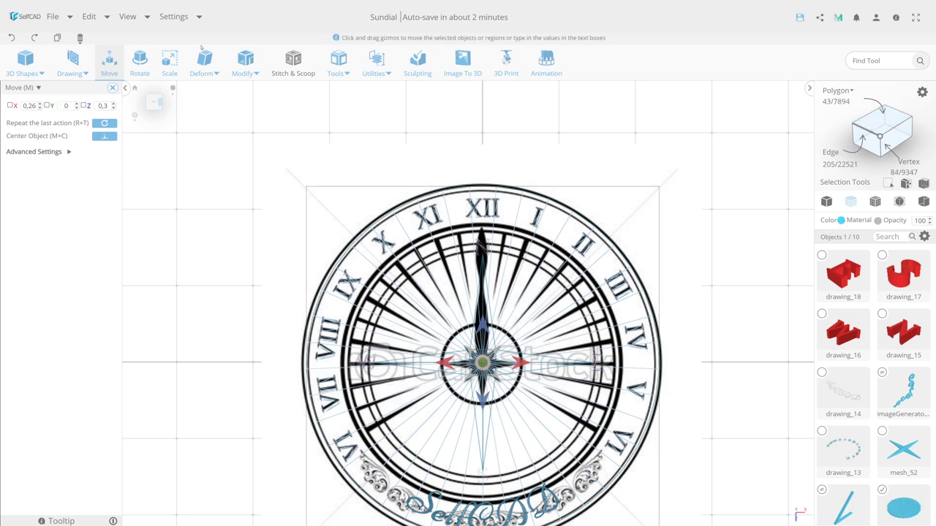
Step: Pick the dial plane's yellow top face in face mode and extrude it with amount 9
{"action": "key", "text": "s"}
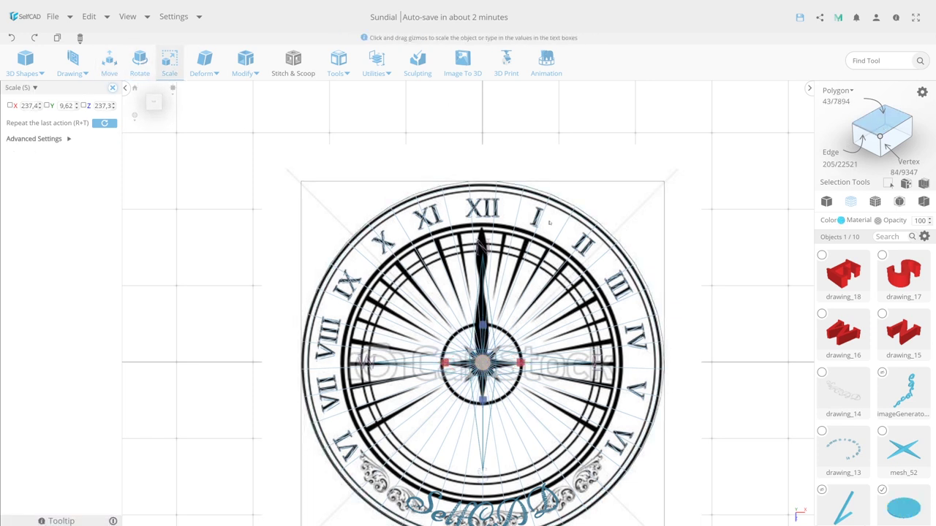
{"action": "left_click", "coordinate": [135, 87]}
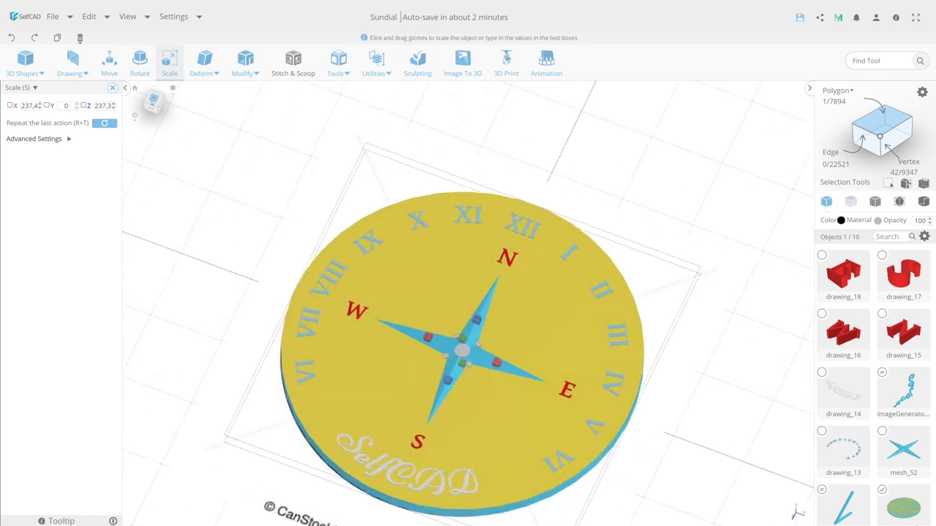
{"action": "left_click", "coordinate": [851, 201]}
{"action": "left_click", "coordinate": [245, 65]}
{"action": "left_click", "coordinate": [257, 121]}
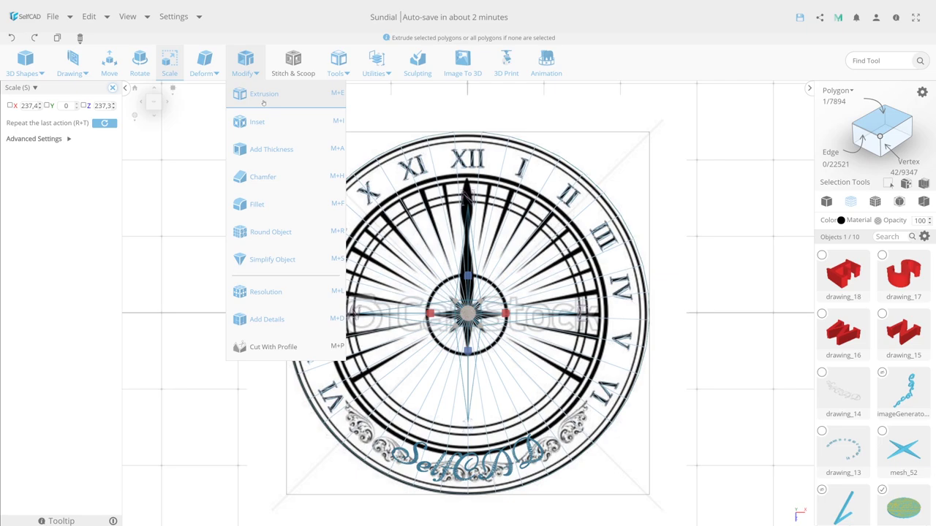
{"action": "left_click", "coordinate": [258, 107]}
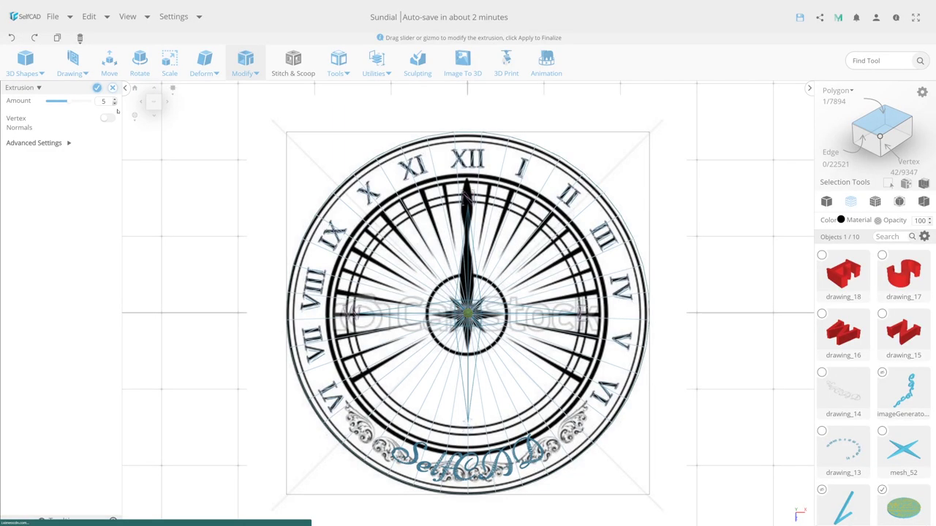
{"action": "left_click", "coordinate": [114, 99]}
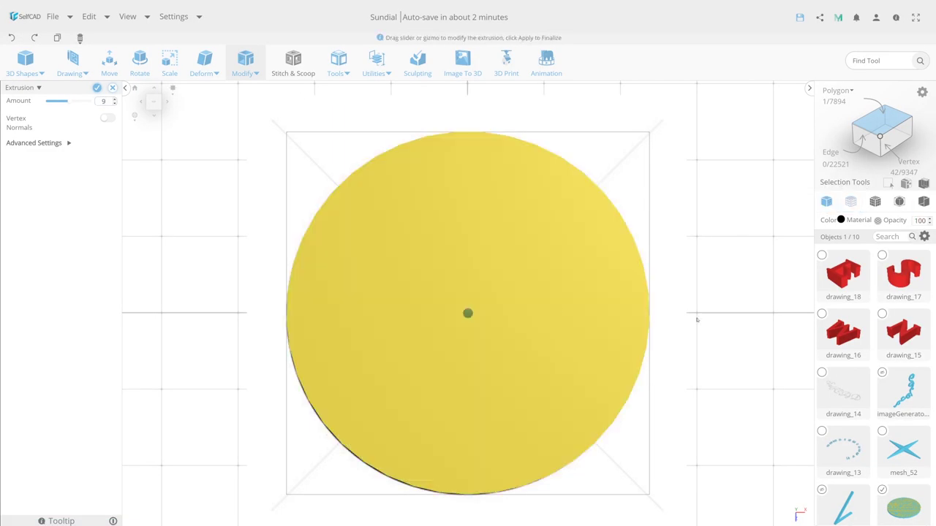
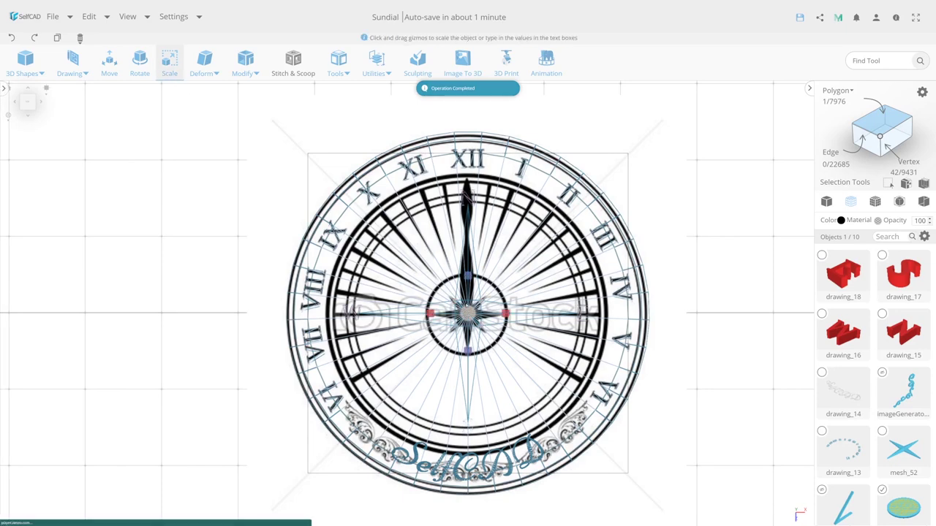
Step: Inset and extrude the dial's centre faces into a small raised hub, then inset it again
{"action": "left_click", "coordinate": [169, 62]}
{"action": "left_click", "coordinate": [242, 62]}
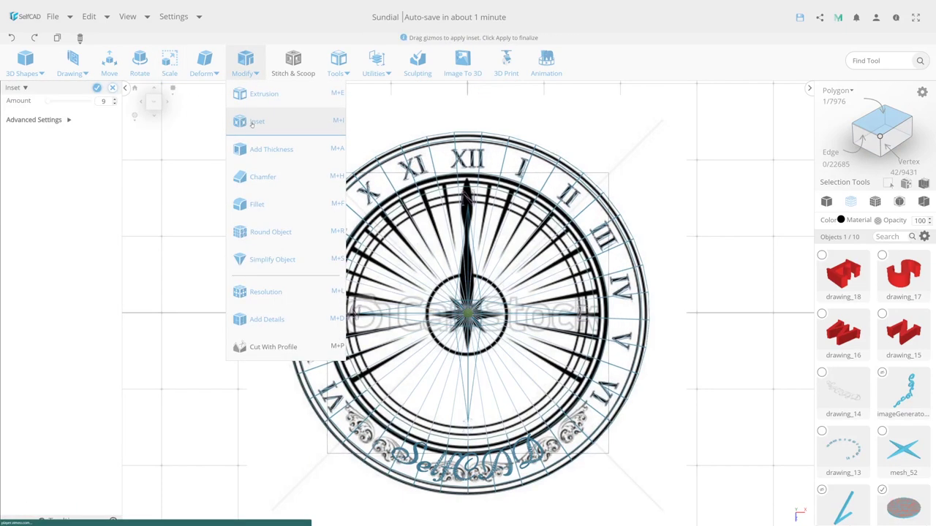
{"action": "left_click", "coordinate": [253, 90]}
{"action": "left_click", "coordinate": [169, 63]}
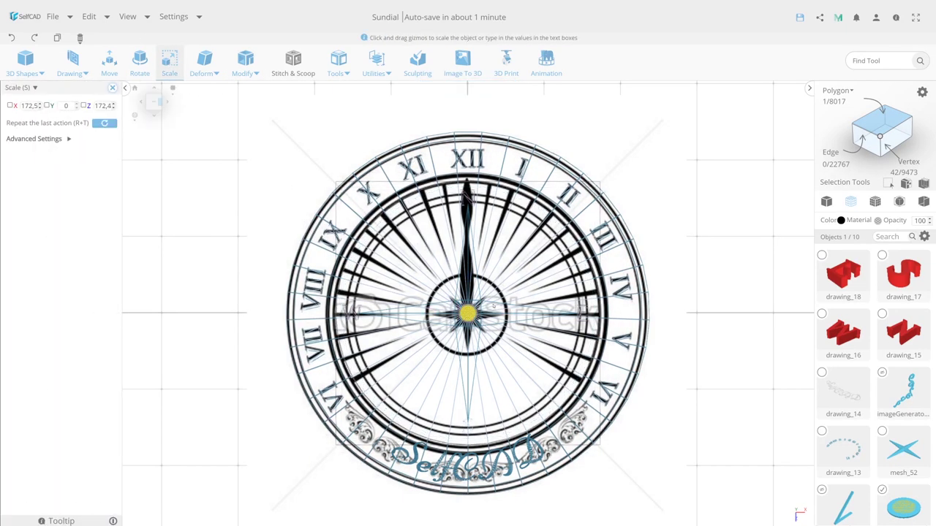
{"action": "left_click", "coordinate": [245, 62]}
{"action": "left_click", "coordinate": [264, 94]}
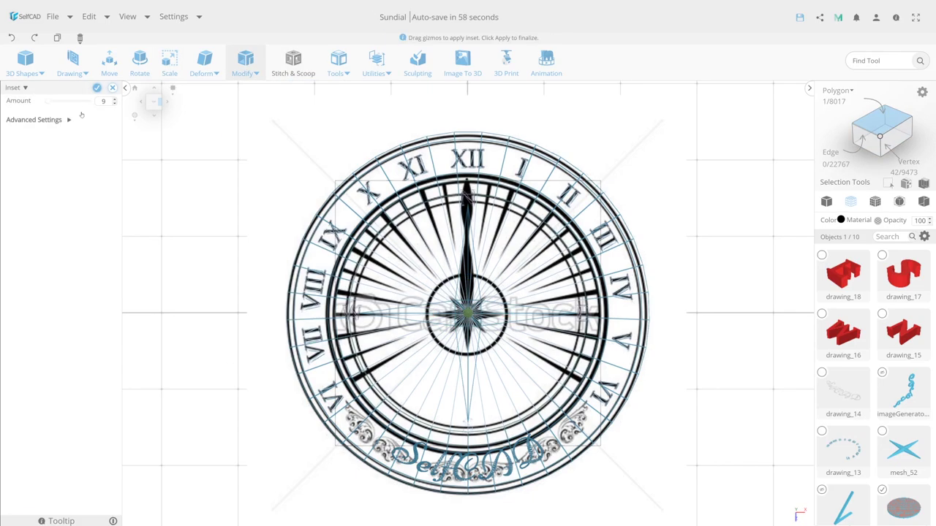
{"action": "left_click", "coordinate": [245, 63]}
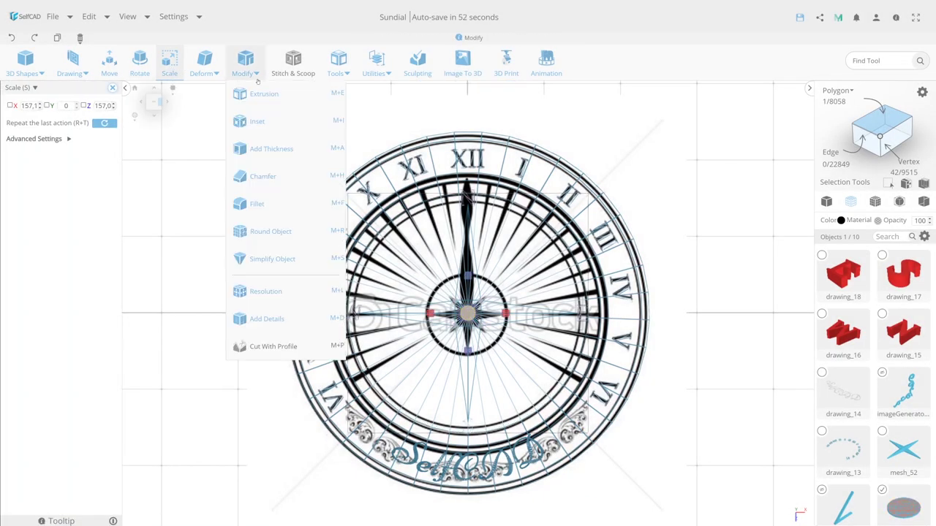
{"action": "left_click", "coordinate": [255, 122]}
{"action": "left_click", "coordinate": [96, 87]}
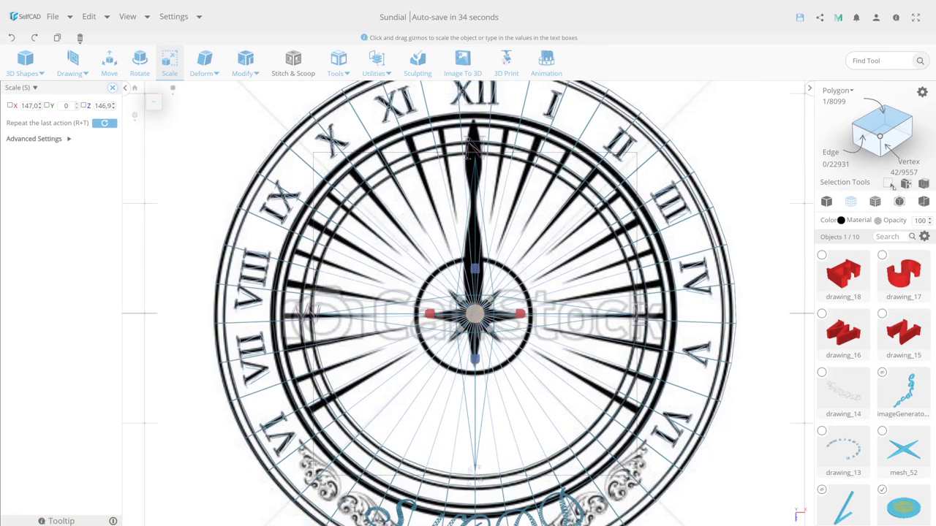
Step: Chamfer the edge ring around the hour band with intensity 1
{"action": "left_click", "coordinate": [912, 283]}
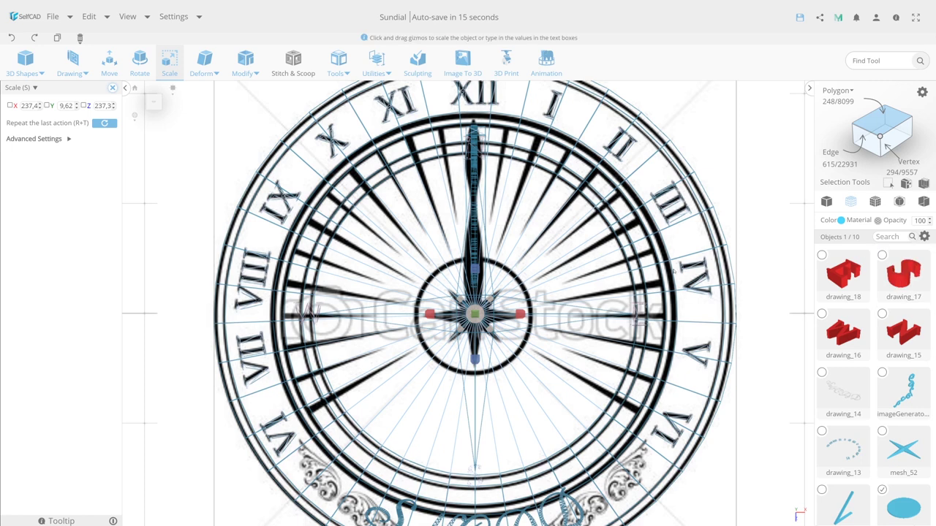
{"action": "left_click", "coordinate": [875, 201]}
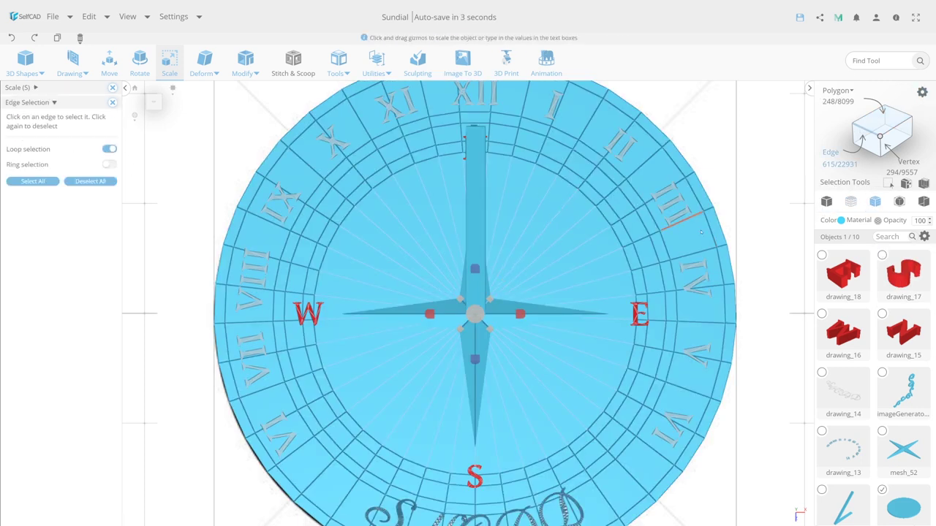
{"action": "left_click", "coordinate": [704, 214]}
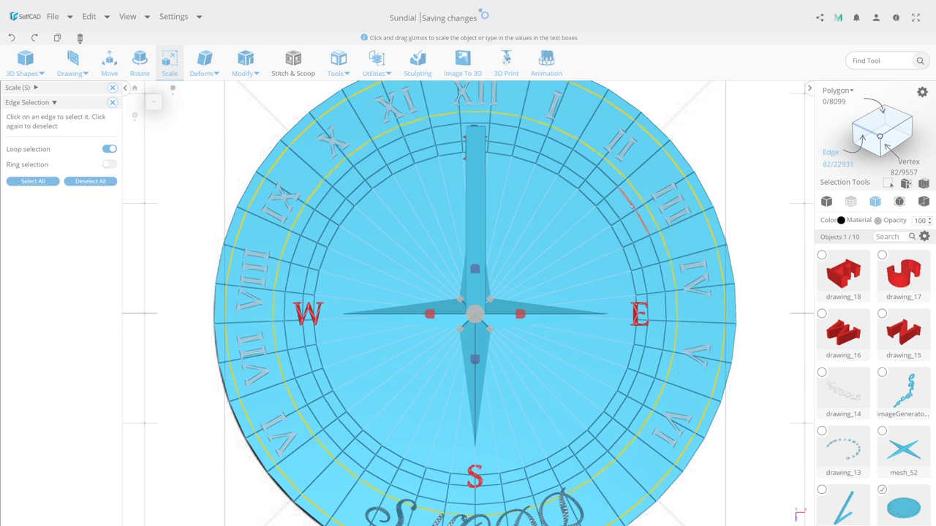
{"action": "left_click", "coordinate": [245, 66]}
{"action": "left_click", "coordinate": [252, 149]}
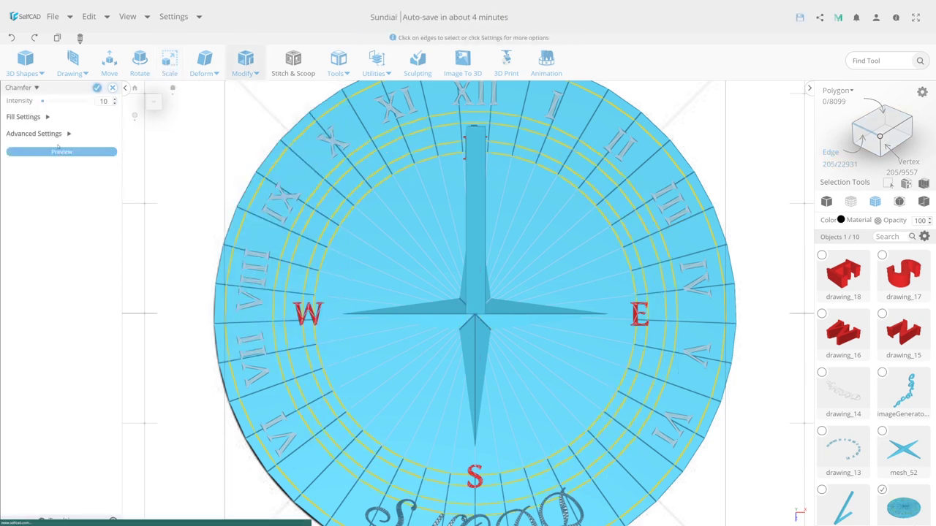
{"action": "left_click", "coordinate": [60, 153]}
{"action": "left_click", "coordinate": [114, 104]}
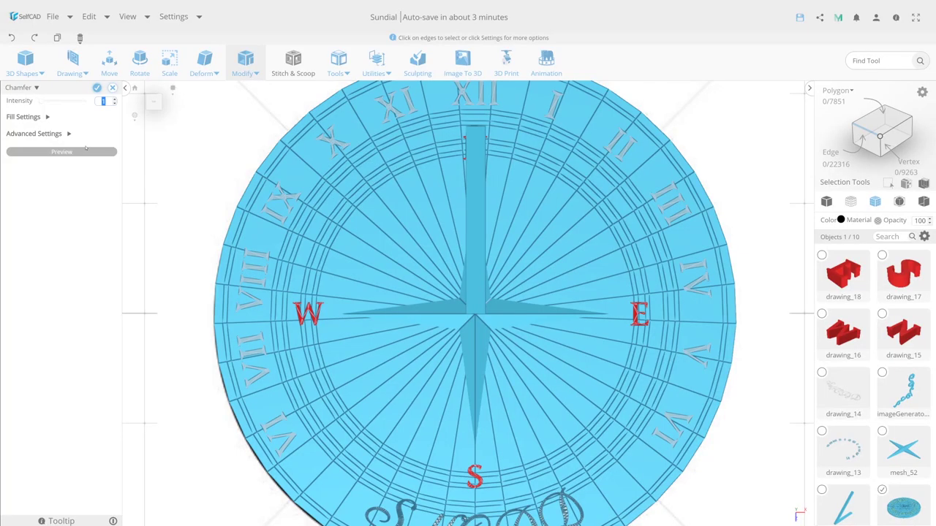
{"action": "scroll", "coordinate": [332, 236], "scroll_direction": "up", "scroll_amount": 5}
{"action": "scroll", "coordinate": [333, 237], "scroll_direction": "down", "scroll_amount": 4}
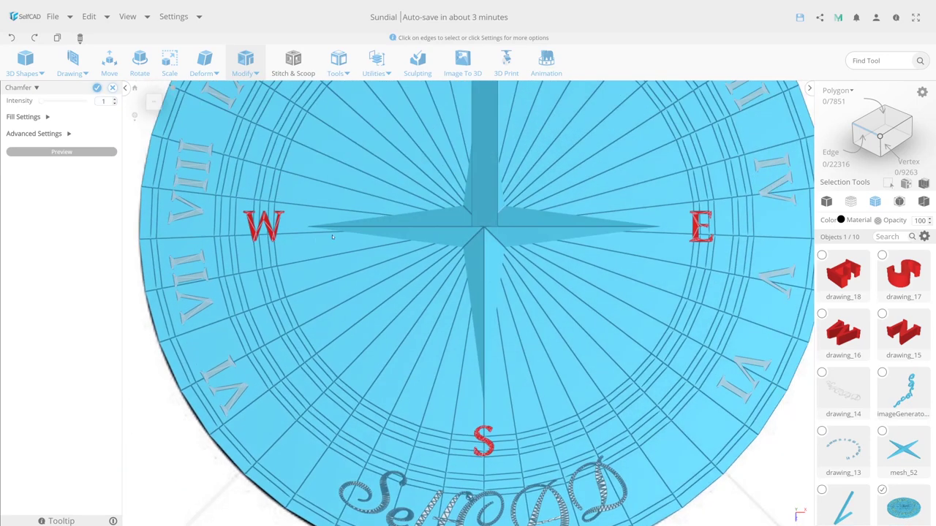
{"action": "left_click", "coordinate": [850, 201]}
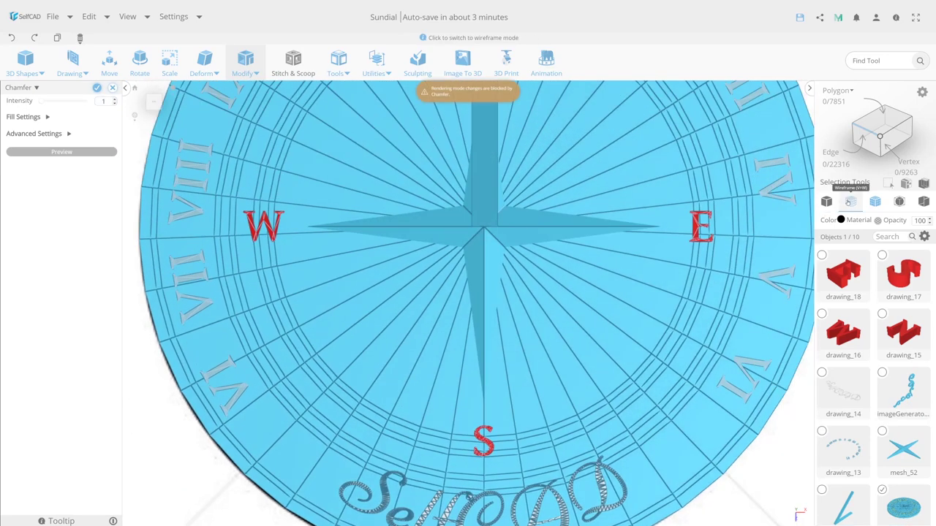
{"action": "key", "text": "Return"}
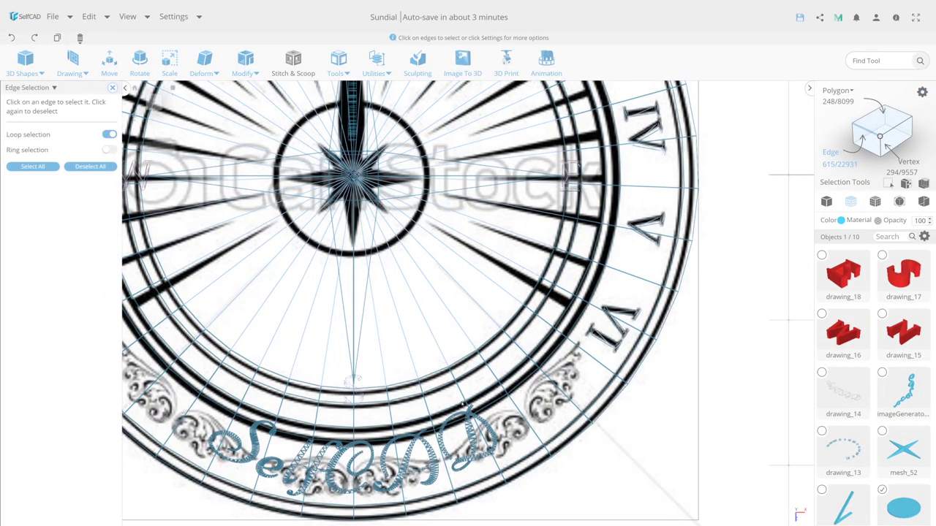
Step: Chamfer the selected edge loop by a length of 1 instead of a percentage
{"action": "left_click", "coordinate": [244, 66]}
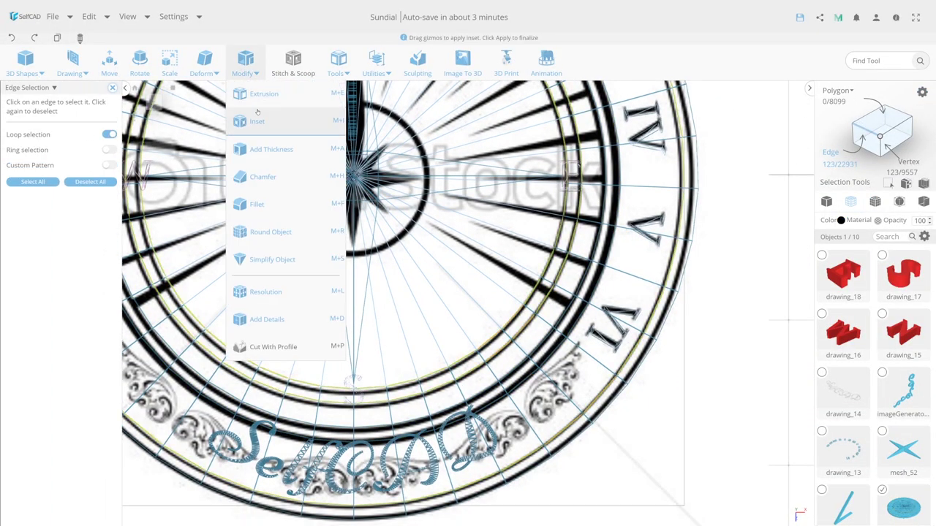
{"action": "left_click", "coordinate": [263, 177]}
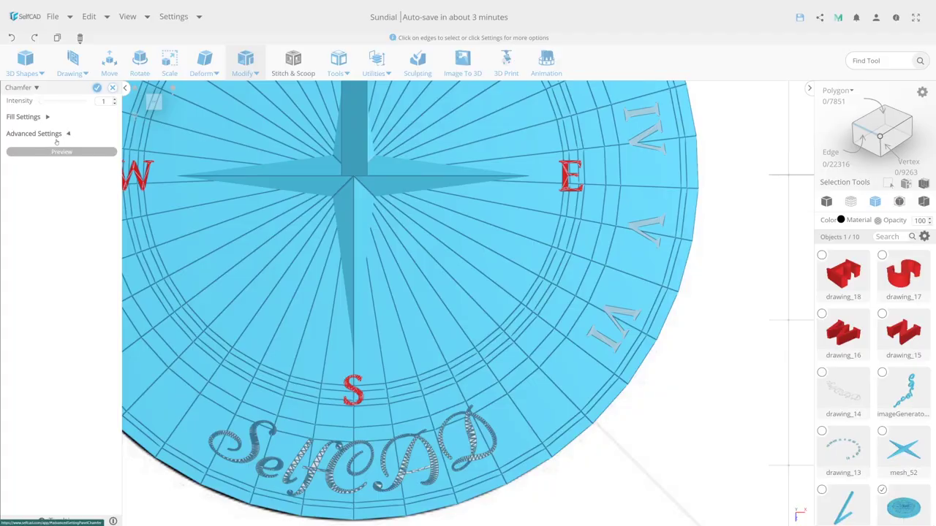
{"action": "left_click", "coordinate": [68, 133]}
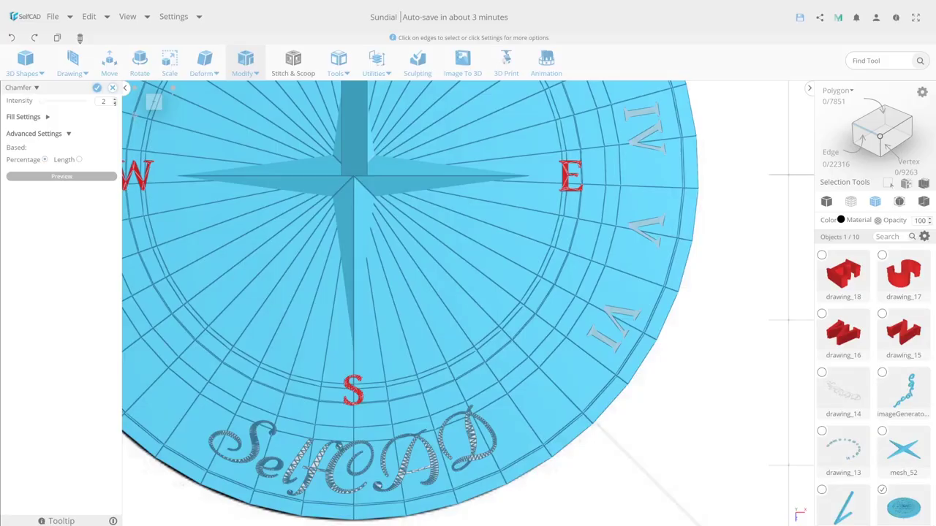
{"action": "type", "text": "1"}
{"action": "left_click", "coordinate": [79, 159]}
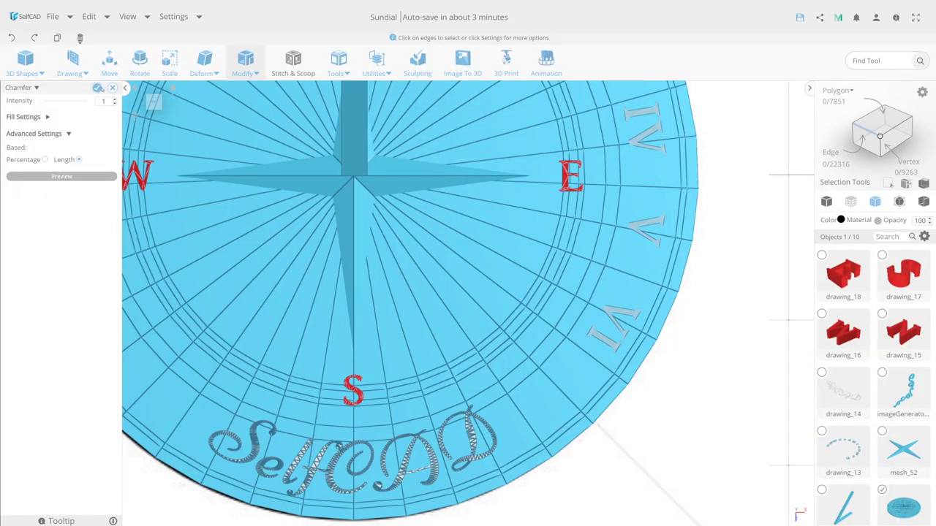
{"action": "left_click", "coordinate": [96, 87]}
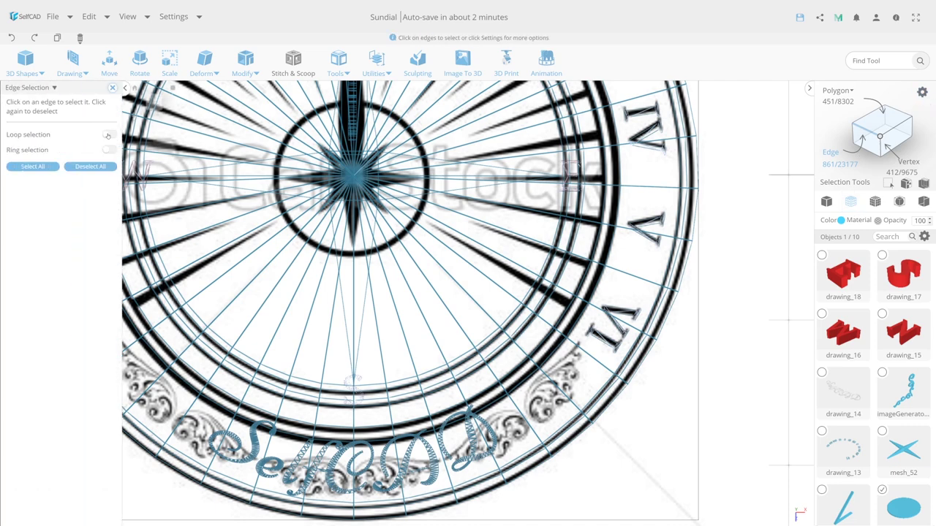
Step: Chamfer a second edge loop on the dial and remove duplicate geometry
{"action": "left_click", "coordinate": [609, 242]}
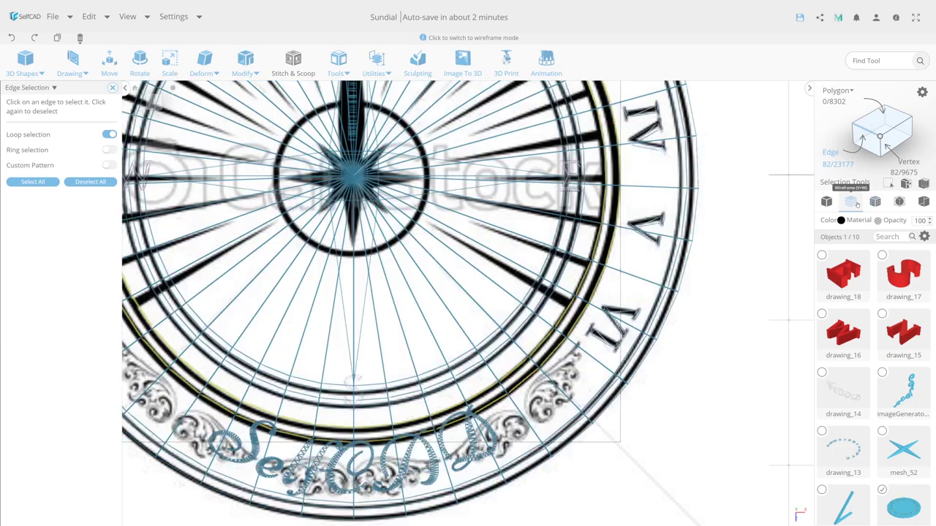
{"action": "left_click", "coordinate": [245, 66]}
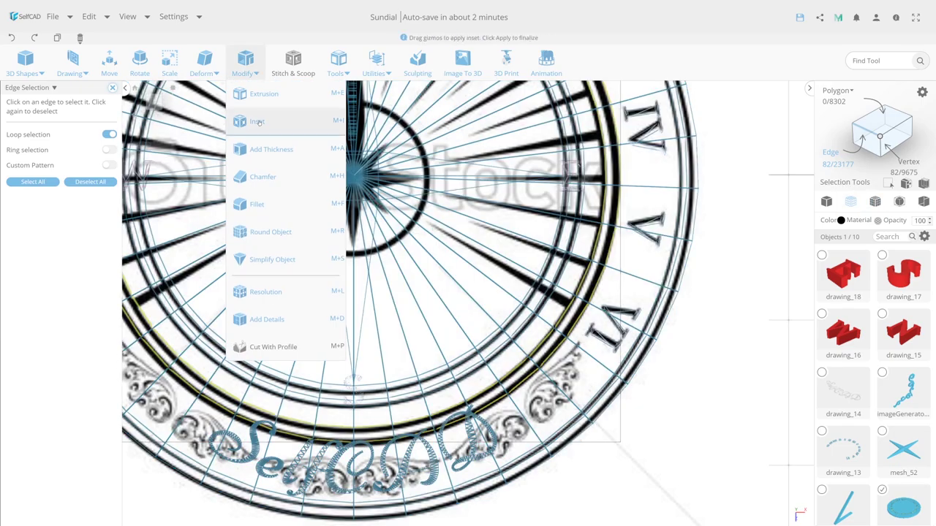
{"action": "left_click", "coordinate": [271, 121]}
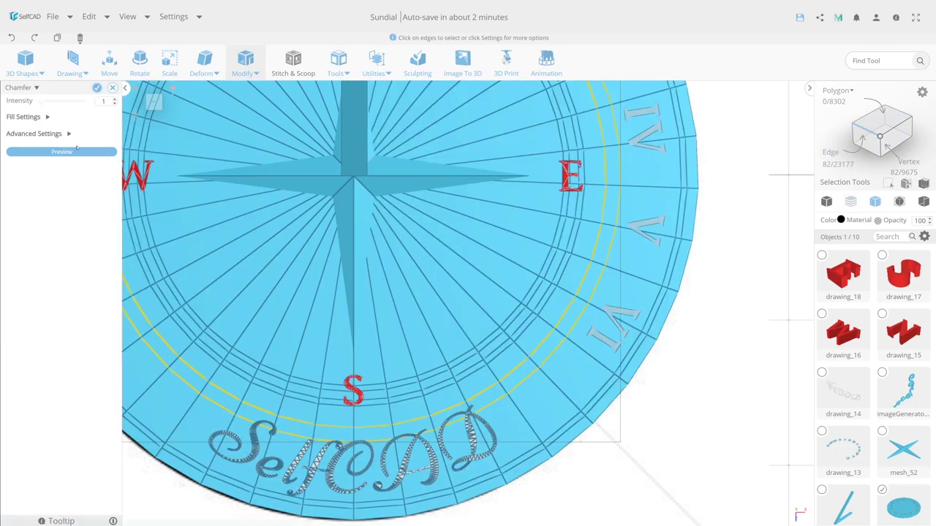
{"action": "left_click", "coordinate": [97, 87]}
{"action": "left_click", "coordinate": [373, 64]}
{"action": "left_click", "coordinate": [410, 237]}
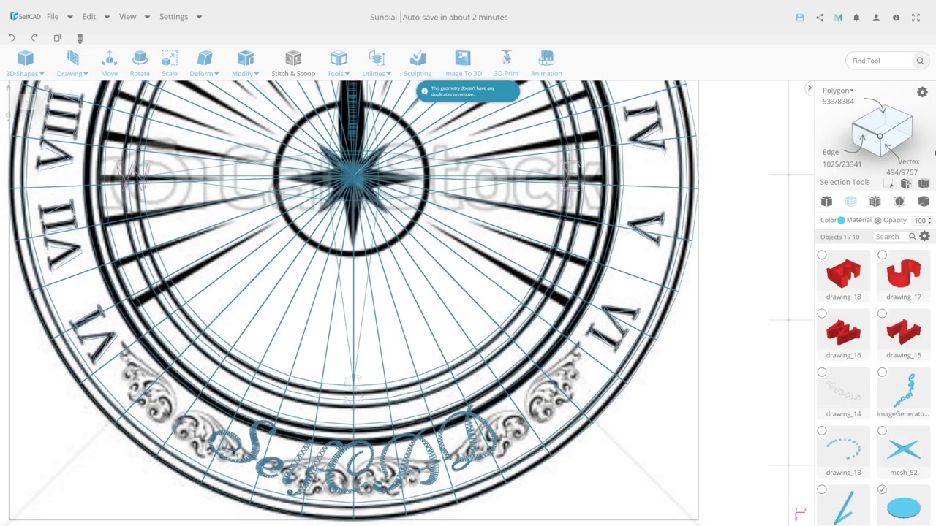
Step: Select an edge loop around the dial and scale it up slightly
{"action": "scroll", "coordinate": [338, 256], "scroll_direction": "up", "scroll_amount": 2}
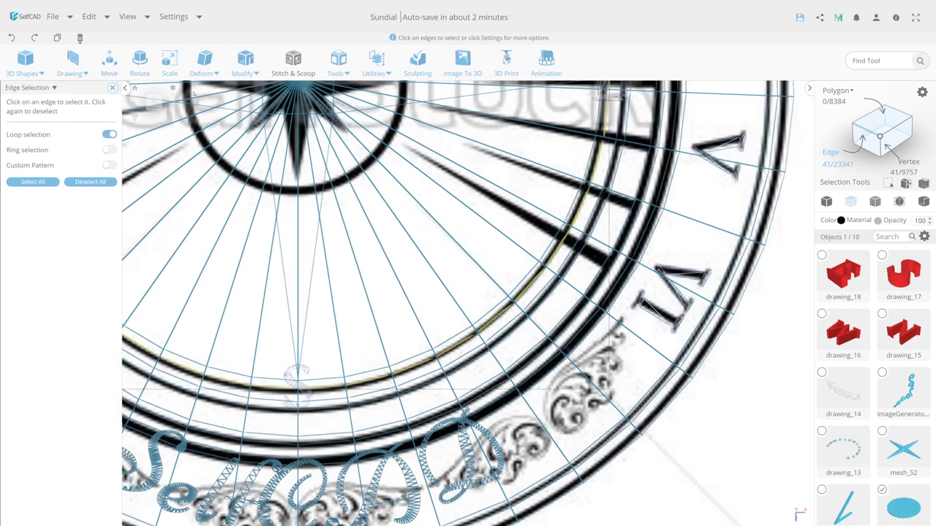
{"action": "key", "text": "s"}
{"action": "middle_click_drag", "start_coordinate": [339, 256], "coordinate": [421, 307]}
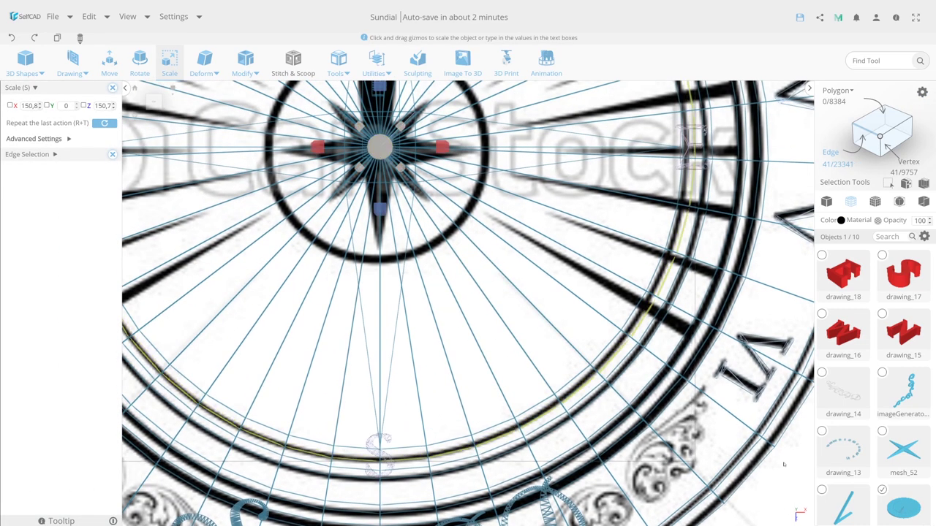
{"action": "left_click", "coordinate": [532, 410]}
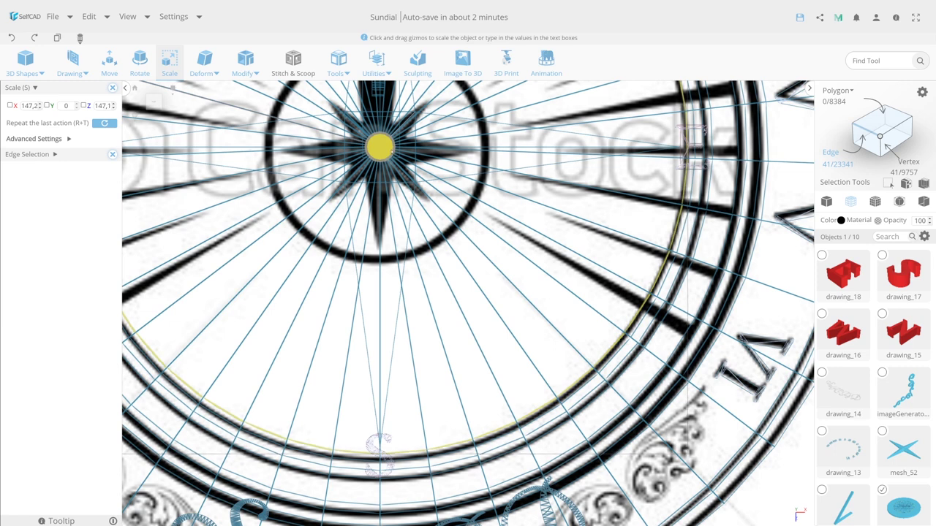
{"action": "left_click", "coordinate": [482, 462]}
{"action": "left_click", "coordinate": [483, 451]}
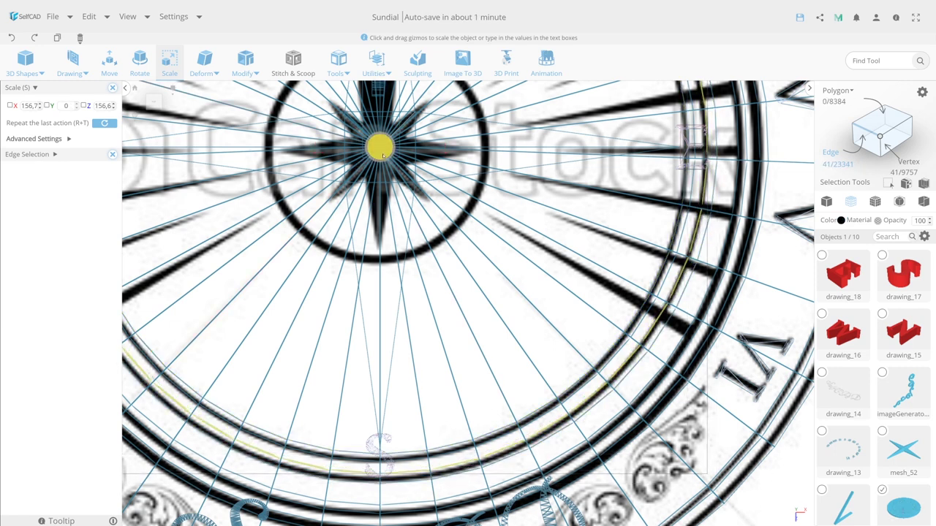
{"action": "left_click_drag", "start_coordinate": [384, 146], "coordinate": [387, 147]}
Step: Undo the enlargement and finish with the dial's 533-face region selected
{"action": "key", "text": "ctrl+z"}
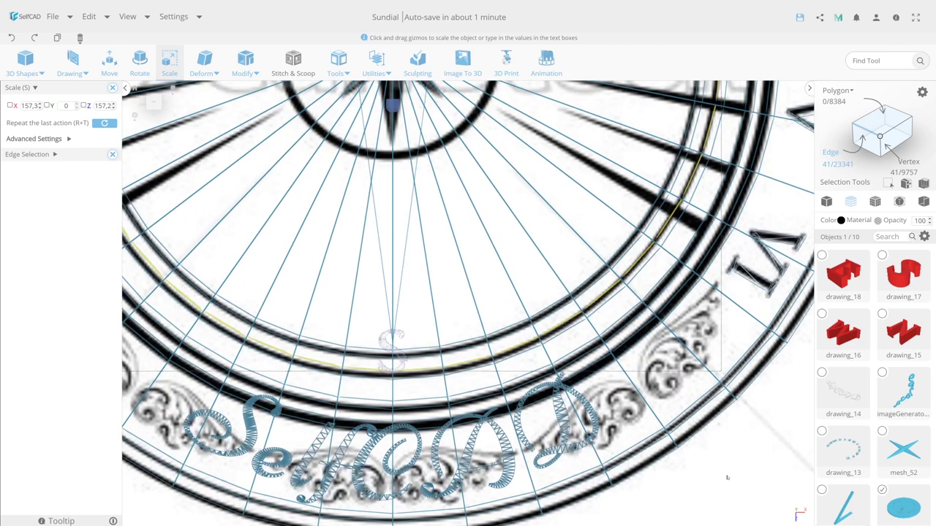
{"action": "key", "text": "ctrl+z"}
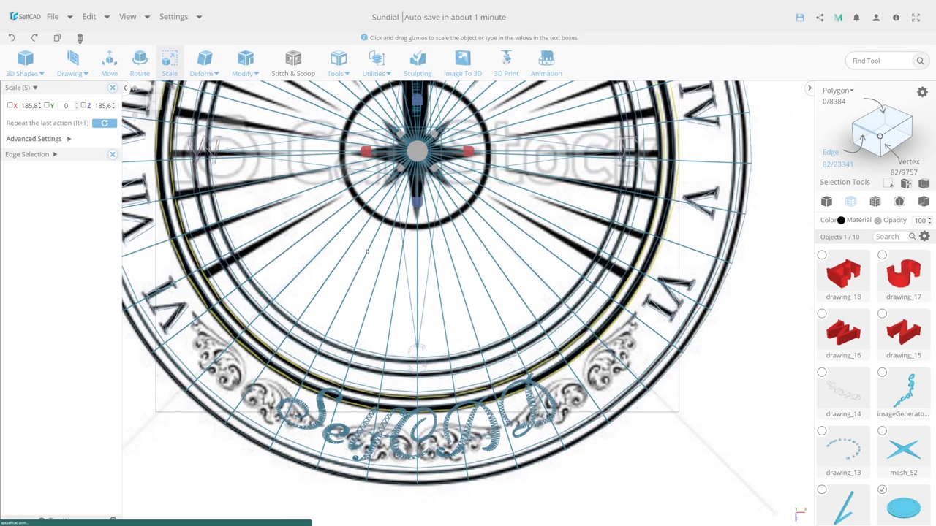
{"action": "left_click_drag", "start_coordinate": [417, 151], "coordinate": [422, 152]}
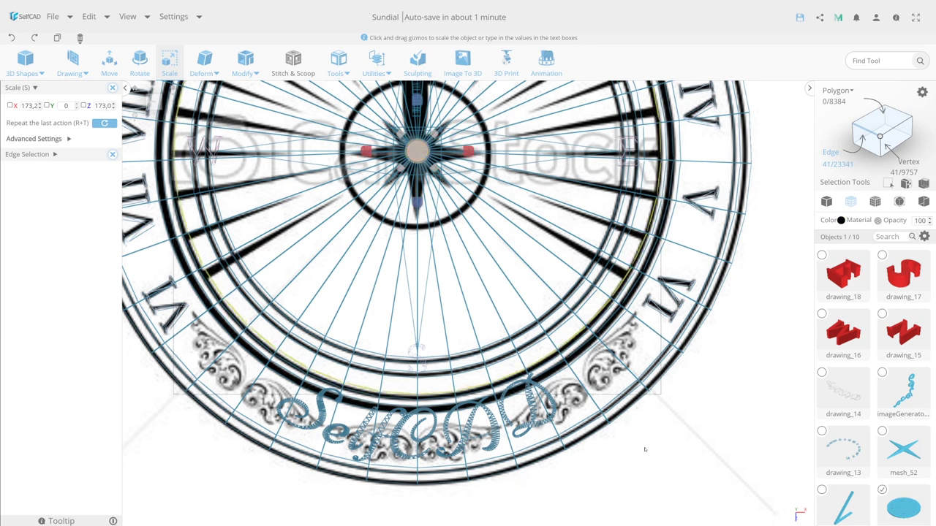
{"action": "double_click", "coordinate": [488, 459]}
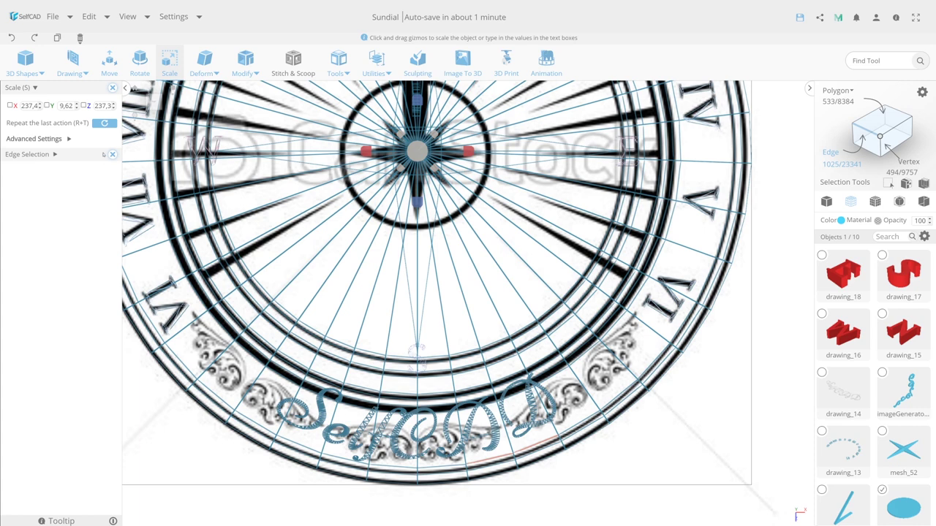
{"action": "key", "text": "ctrl+z"}
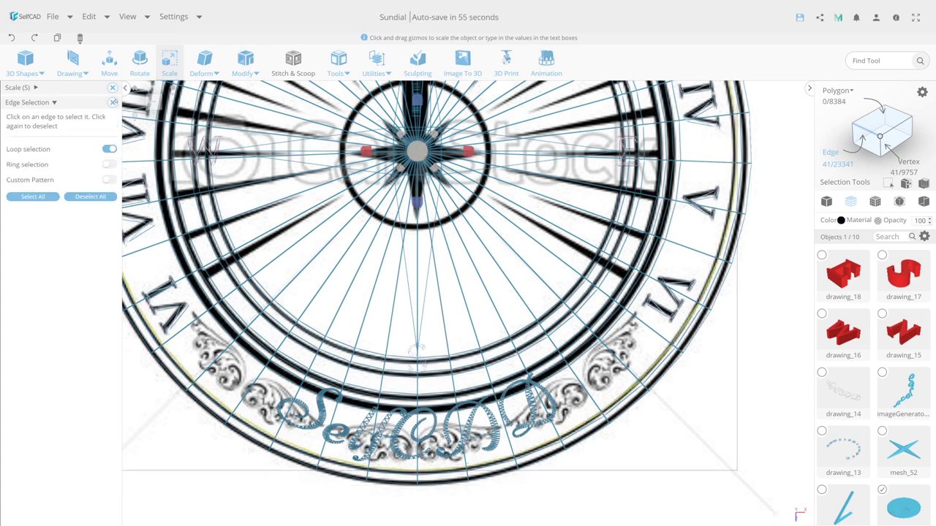
{"action": "key", "text": "ctrl+y"}
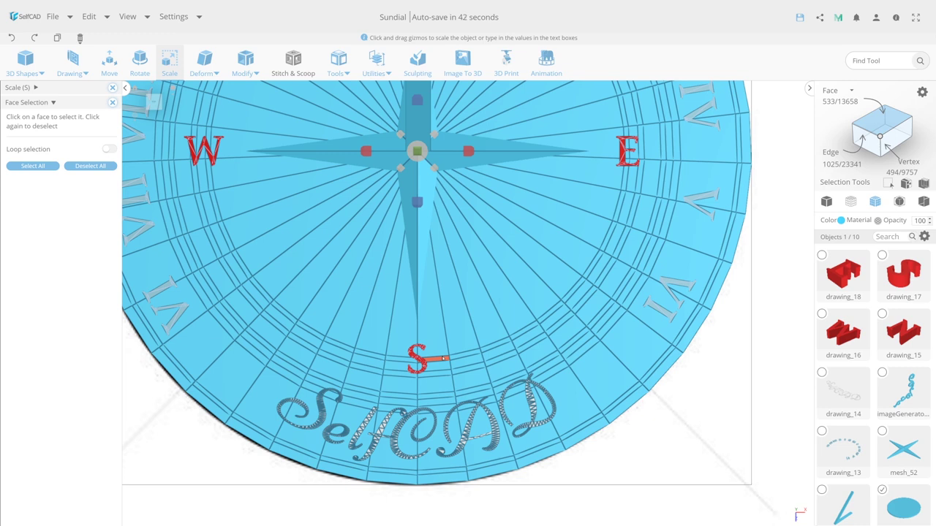
Step: Select the dial's face rings and use Add Details to cut a new edge from hub toward S
{"action": "mouse_move", "coordinate": [443, 359]}
{"action": "left_mouse_down"}
{"action": "mouse_move", "coordinate": [476, 354]}
{"action": "mouse_move", "coordinate": [467, 369]}
{"action": "left_mouse_up"}
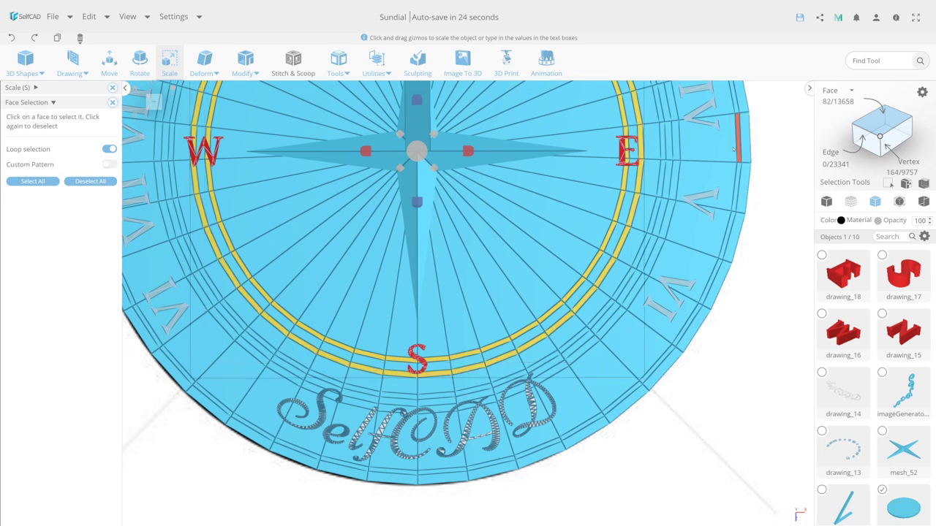
{"action": "left_click", "coordinate": [397, 432]}
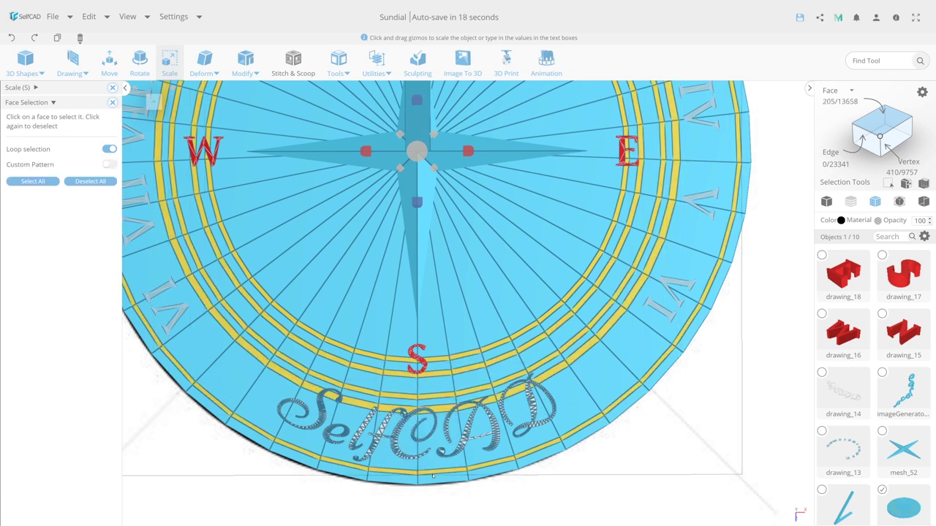
{"action": "mouse_move", "coordinate": [172, 334]}
{"action": "right_mouse_down"}
{"action": "mouse_move", "coordinate": [287, 349]}
{"action": "mouse_move", "coordinate": [219, 356]}
{"action": "right_mouse_up"}
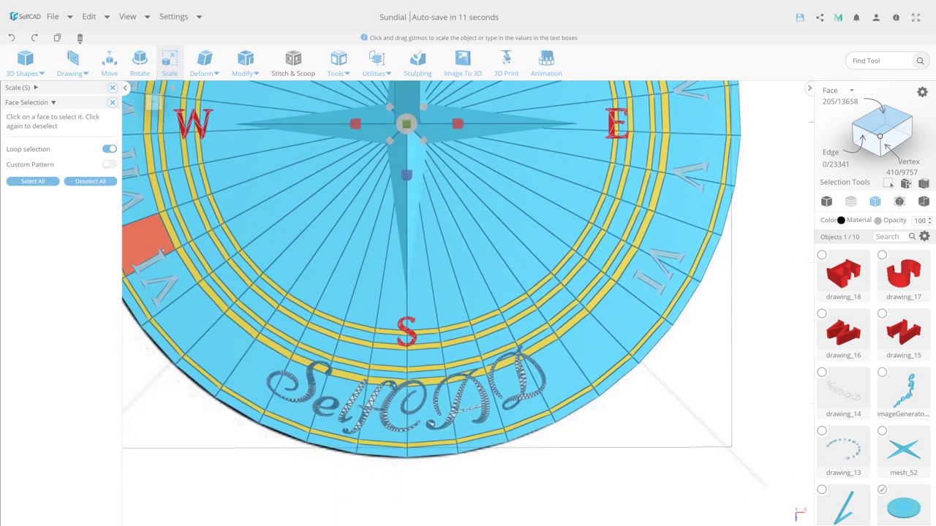
{"action": "left_click", "coordinate": [245, 62]}
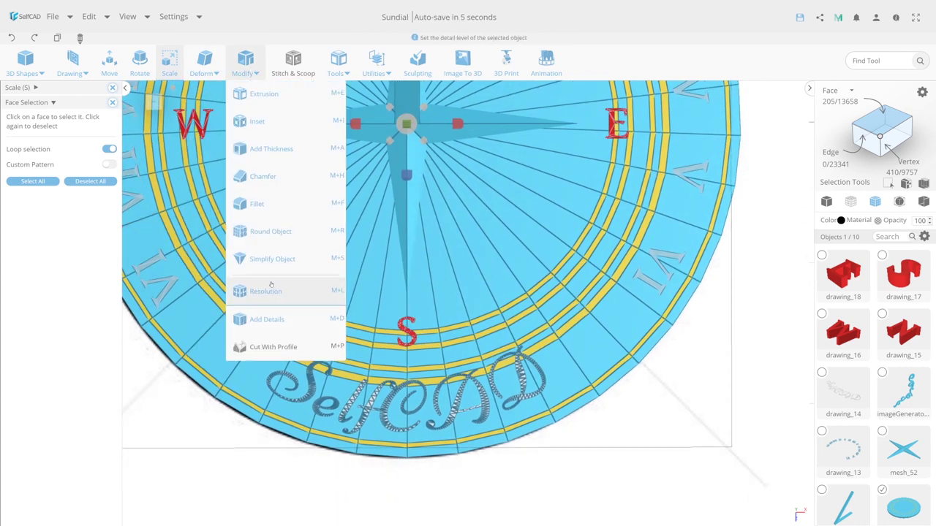
{"action": "left_click", "coordinate": [267, 319]}
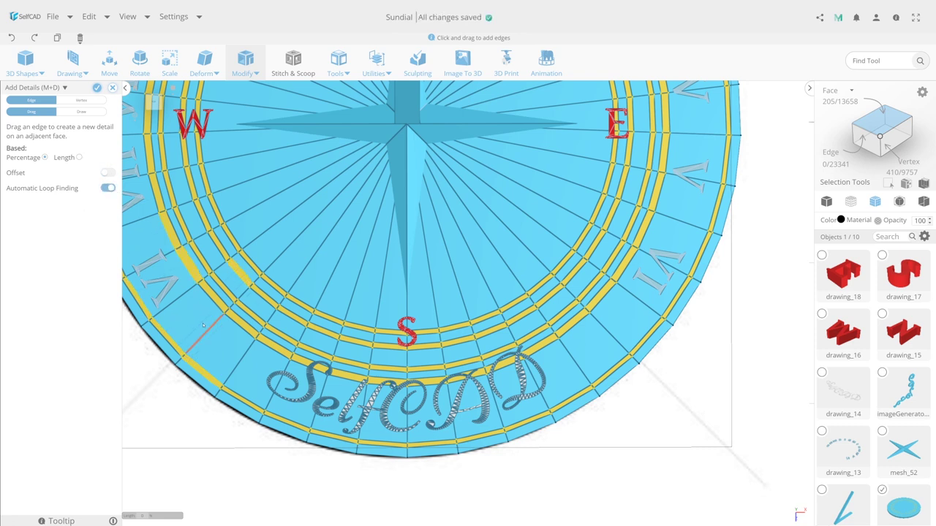
{"action": "left_click_drag", "start_coordinate": [216, 335], "coordinate": [216, 335]}
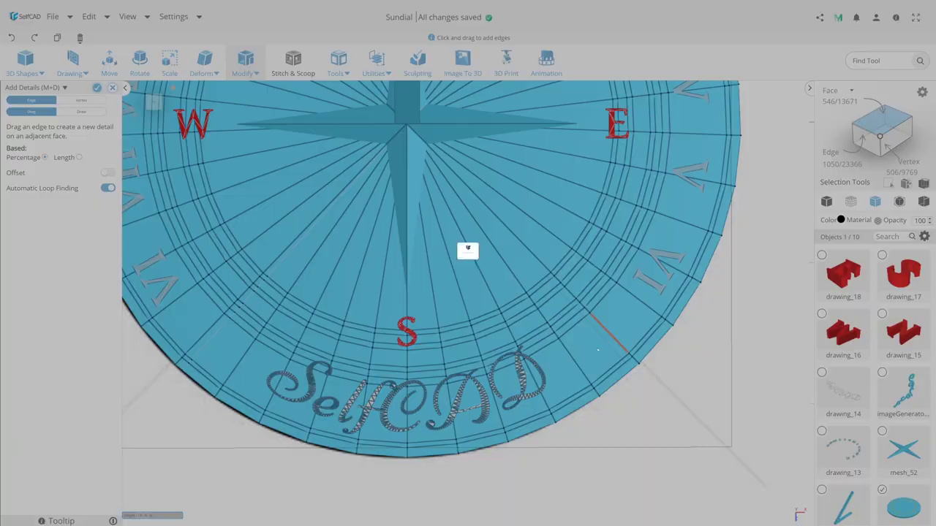
{"action": "left_click", "coordinate": [97, 87]}
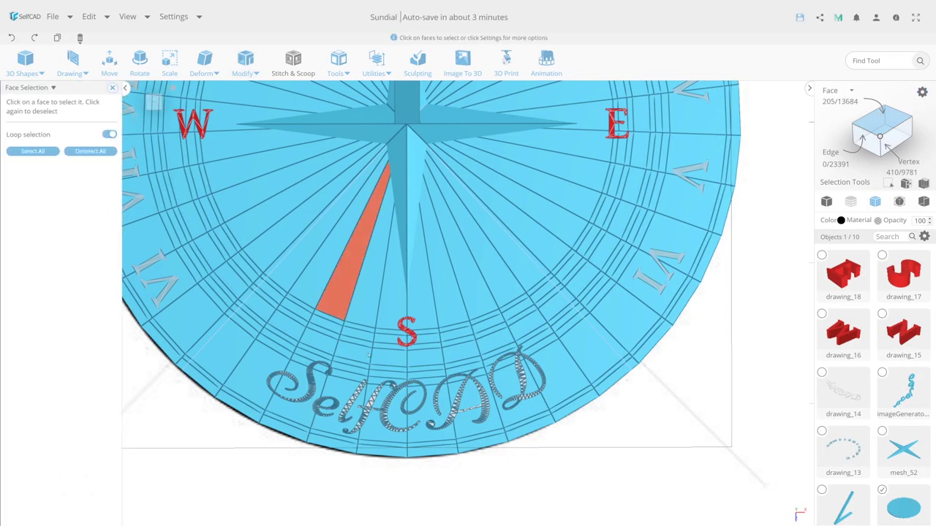
Step: Select the ring bands, excluding the wedge and faces around the S and SelfCAD lettering
{"action": "left_click", "coordinate": [299, 304]}
{"action": "scroll", "coordinate": [414, 332], "scroll_direction": "down", "scroll_amount": 3}
{"action": "right_click_drag", "start_coordinate": [413, 333], "coordinate": [414, 380]}
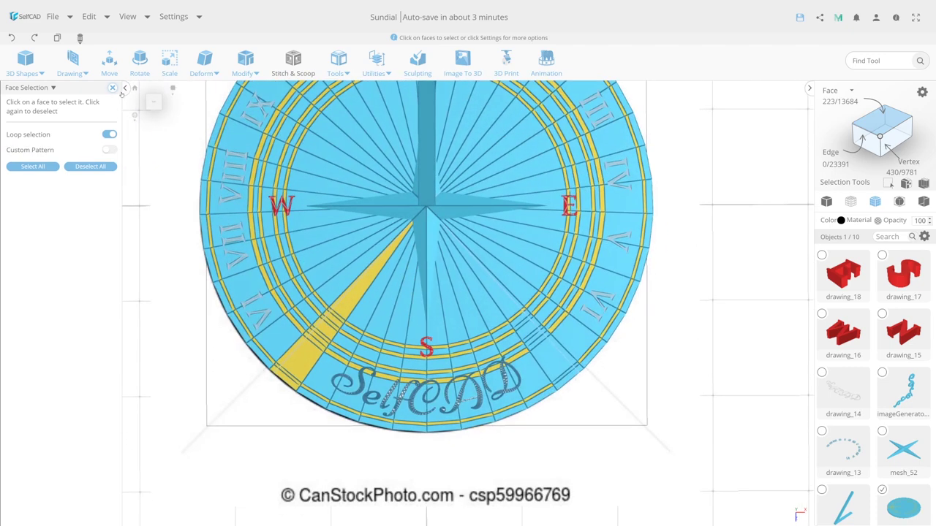
{"action": "scroll", "coordinate": [623, 376], "scroll_direction": "up", "scroll_amount": 3}
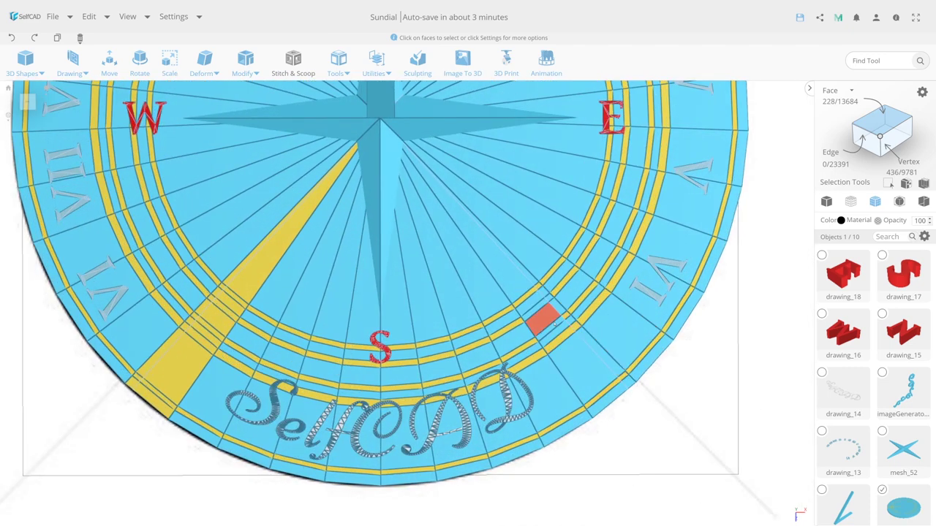
{"action": "left_click", "coordinate": [547, 319]}
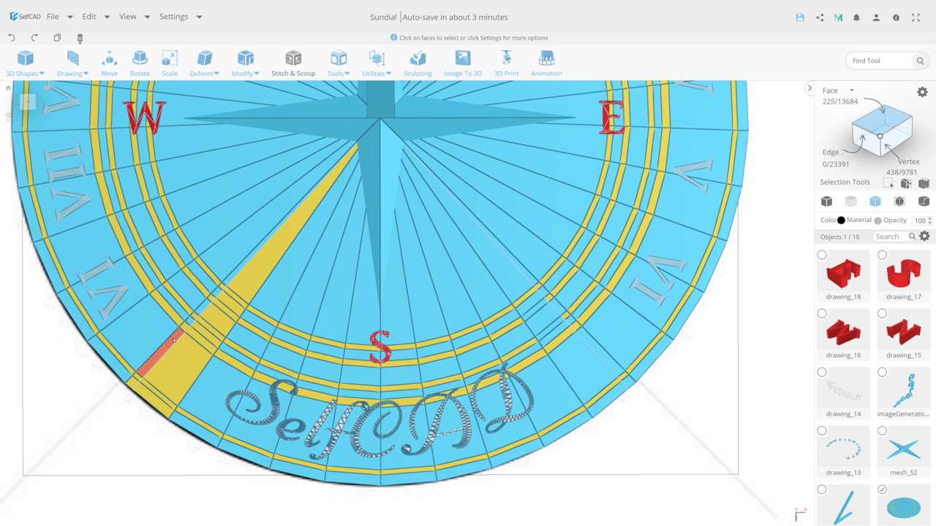
{"action": "left_click", "coordinate": [174, 340]}
{"action": "left_click_drag", "start_coordinate": [547, 463], "coordinate": [291, 316]}
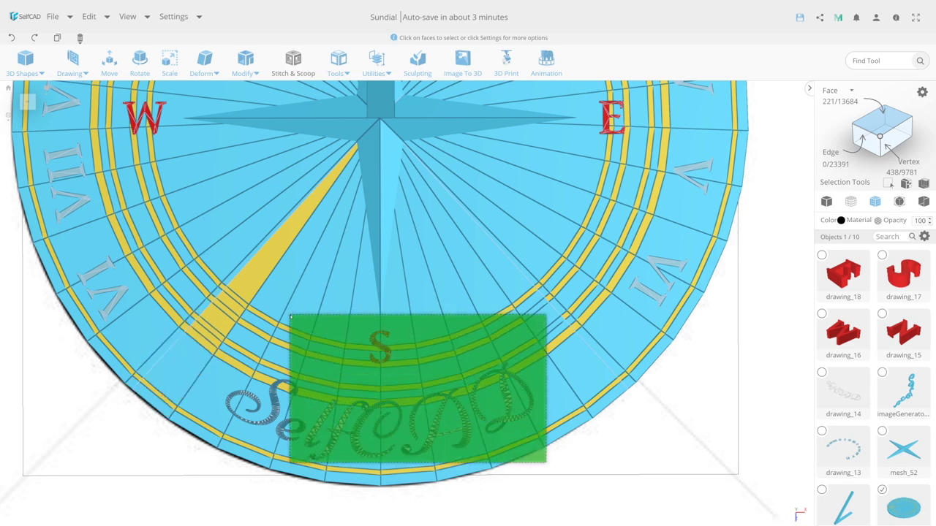
{"action": "left_click_drag", "start_coordinate": [619, 411], "coordinate": [583, 385]}
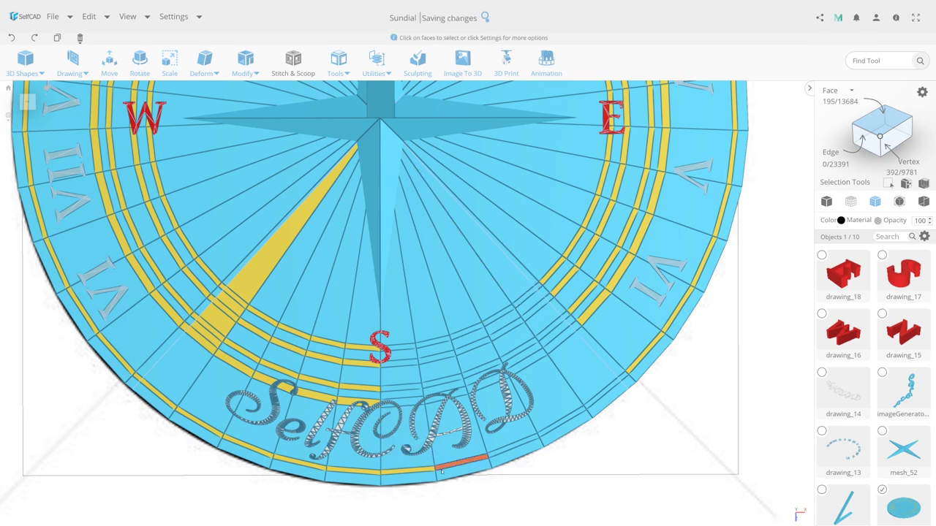
{"action": "left_click", "coordinate": [462, 471]}
{"action": "left_click", "coordinate": [11, 38]}
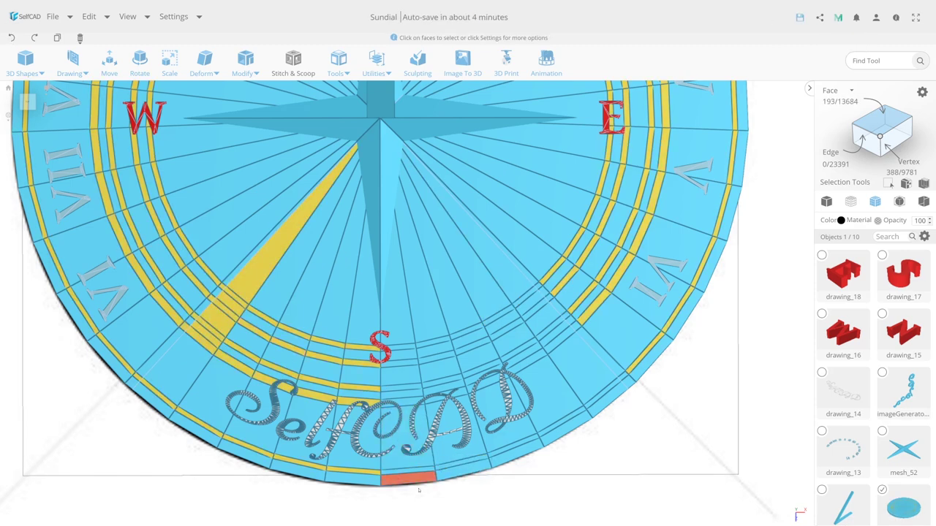
{"action": "left_click_drag", "start_coordinate": [276, 294], "coordinate": [187, 354]}
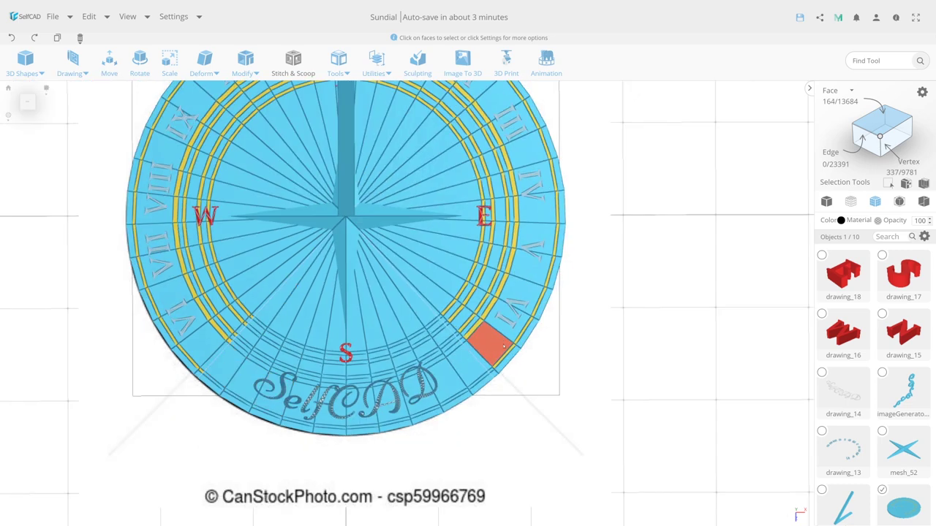
Step: Add a rim face, a ring-band face near VI and a southeast wedge face to the selection
{"action": "left_click", "coordinate": [476, 352]}
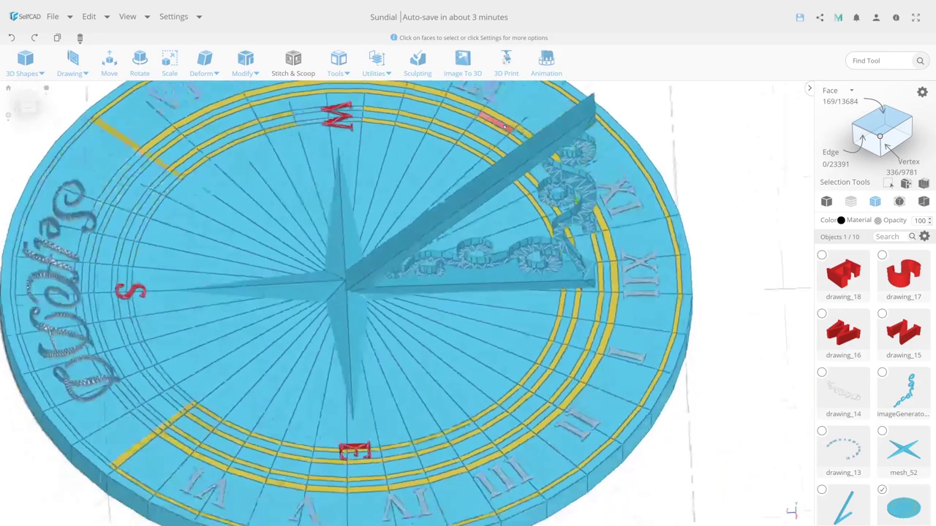
{"action": "left_click_drag", "start_coordinate": [463, 238], "coordinate": [563, 322]}
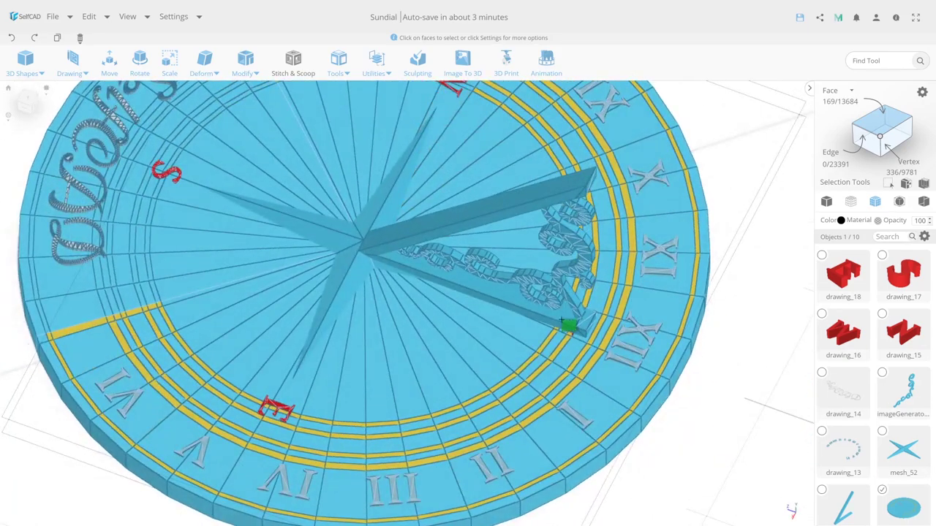
{"action": "left_click", "coordinate": [141, 321]}
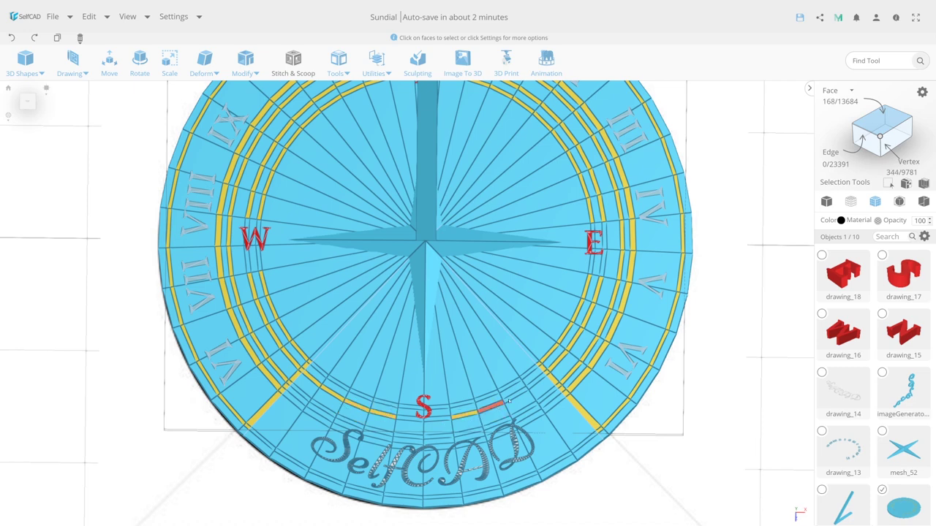
{"action": "left_click", "coordinate": [525, 379]}
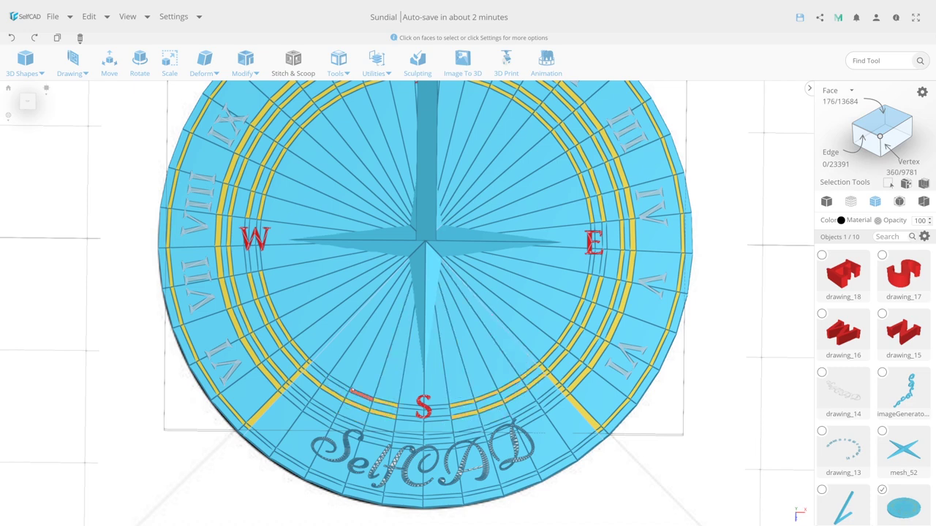
{"action": "scroll", "coordinate": [472, 414], "scroll_direction": "down", "scroll_amount": 2}
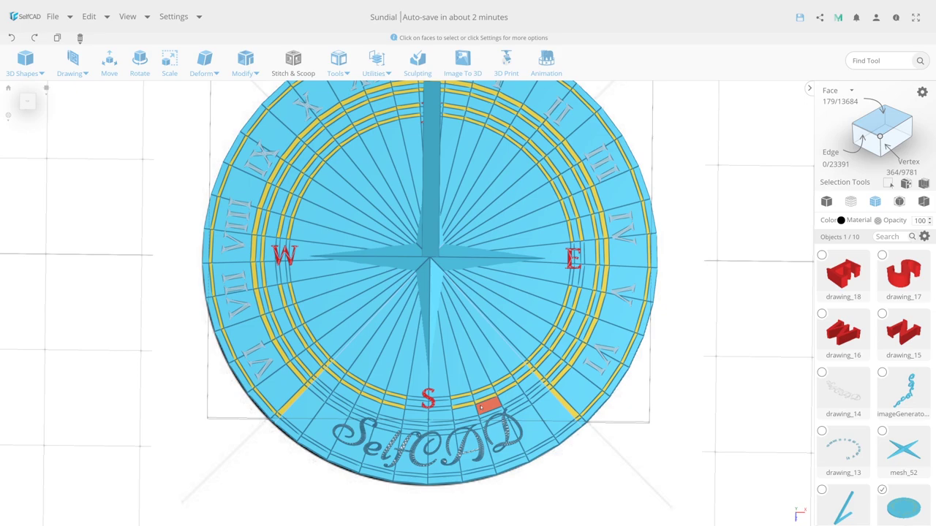
Step: Extrude the selected bands by about 1.14 and inset their tops by 0.39
{"action": "key", "text": "e"}
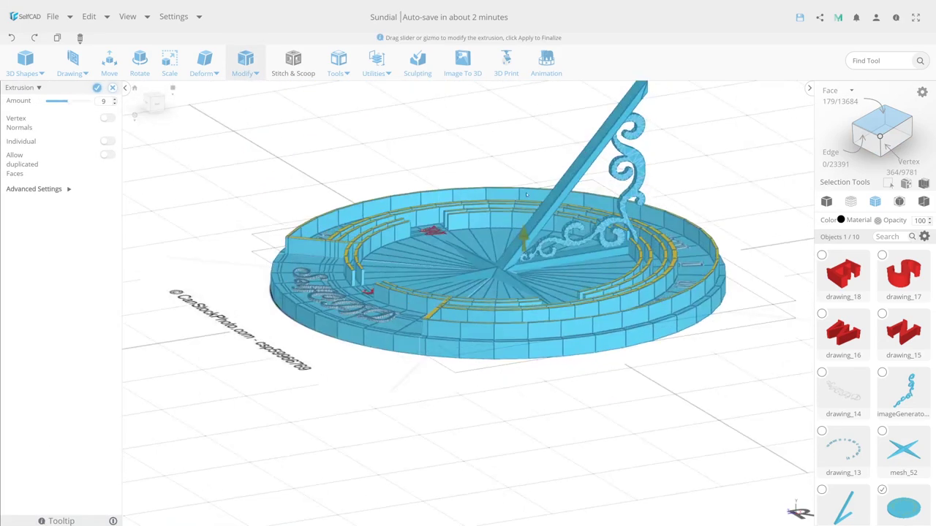
{"action": "left_click_drag", "start_coordinate": [526, 194], "coordinate": [536, 246]}
{"action": "right_click_drag", "start_coordinate": [525, 252], "coordinate": [411, 258]}
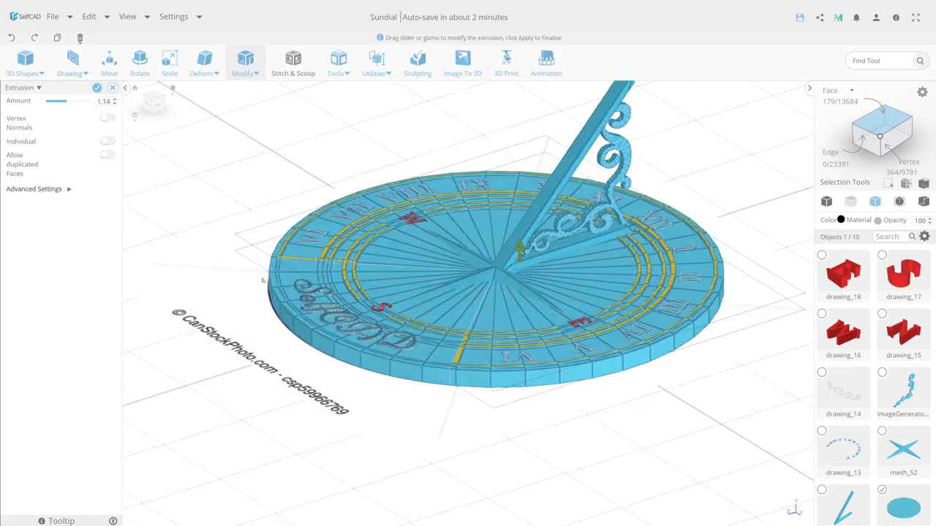
{"action": "left_click", "coordinate": [246, 62]}
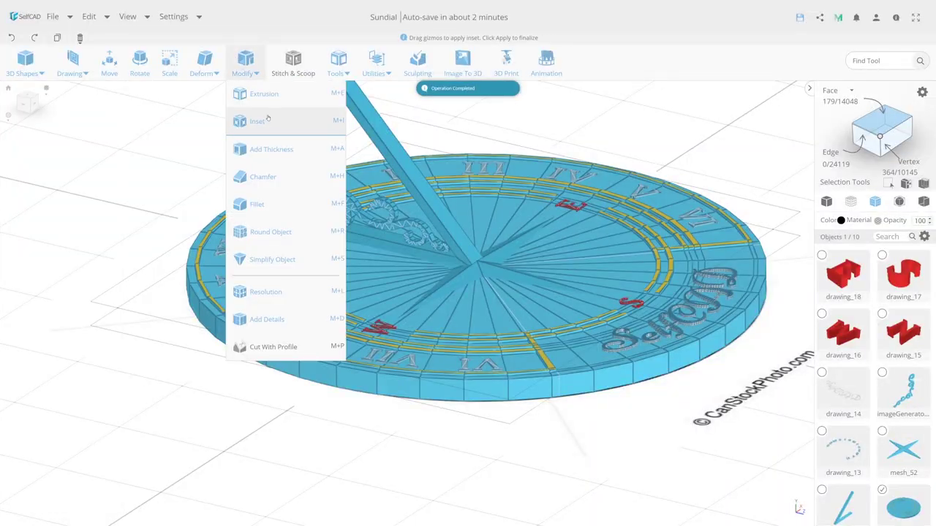
{"action": "left_click", "coordinate": [266, 121]}
{"action": "scroll", "coordinate": [455, 216], "scroll_direction": "up", "scroll_amount": 3}
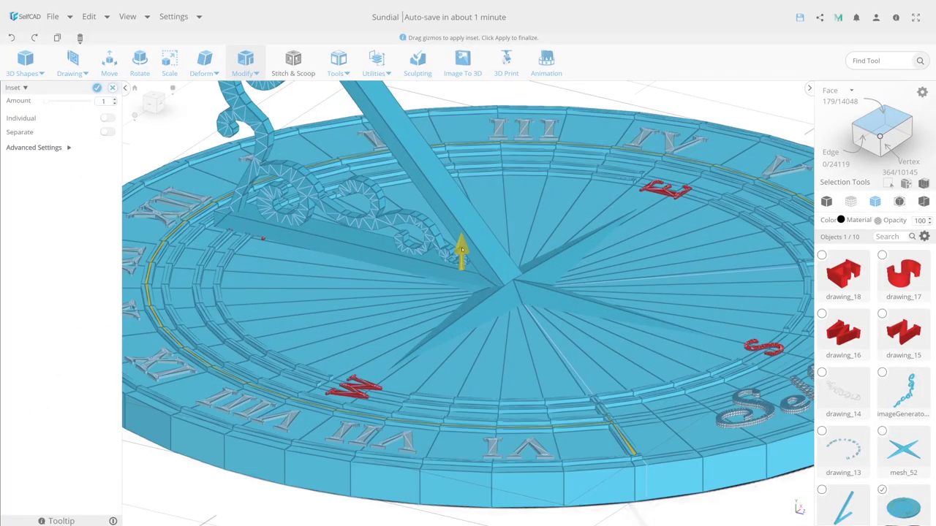
{"action": "left_click_drag", "start_coordinate": [462, 249], "coordinate": [470, 259]}
{"action": "left_click", "coordinate": [97, 87]}
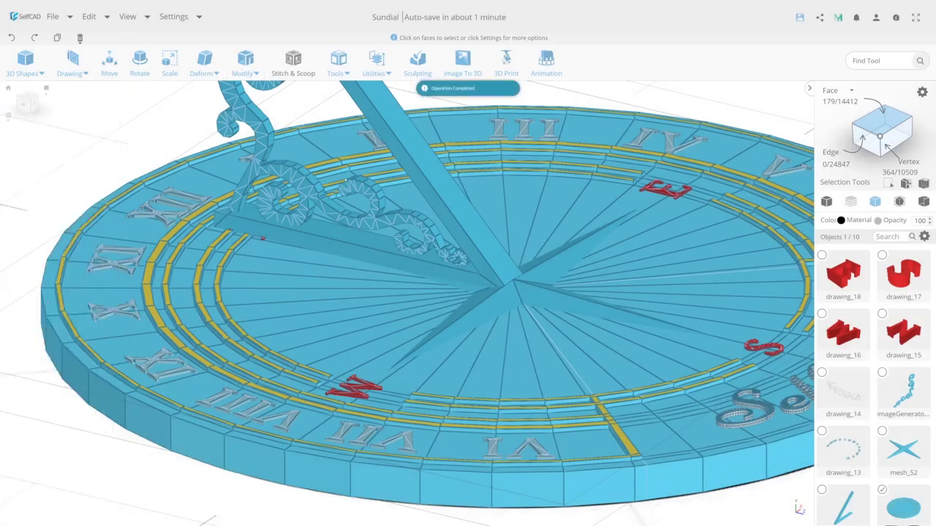
{"action": "scroll", "coordinate": [523, 195], "scroll_direction": "down", "scroll_amount": 5}
Step: Trace a thin blade on the dial's west side from the reference, scale its Y to 10.5, and colour it black
{"action": "left_click", "coordinate": [8, 88]}
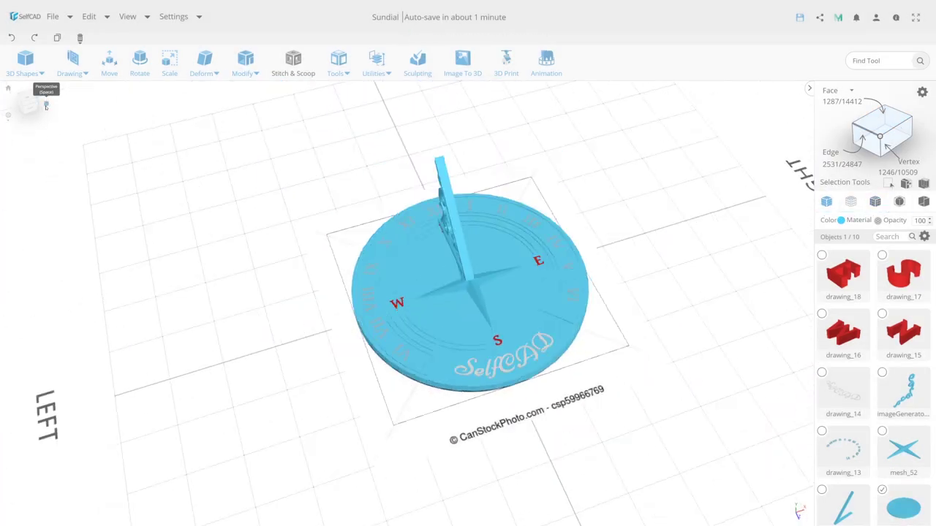
{"action": "mouse_move", "coordinate": [409, 220]}
{"action": "left_mouse_down"}
{"action": "mouse_move", "coordinate": [463, 267]}
{"action": "mouse_move", "coordinate": [298, 344]}
{"action": "mouse_move", "coordinate": [512, 435]}
{"action": "left_mouse_up"}
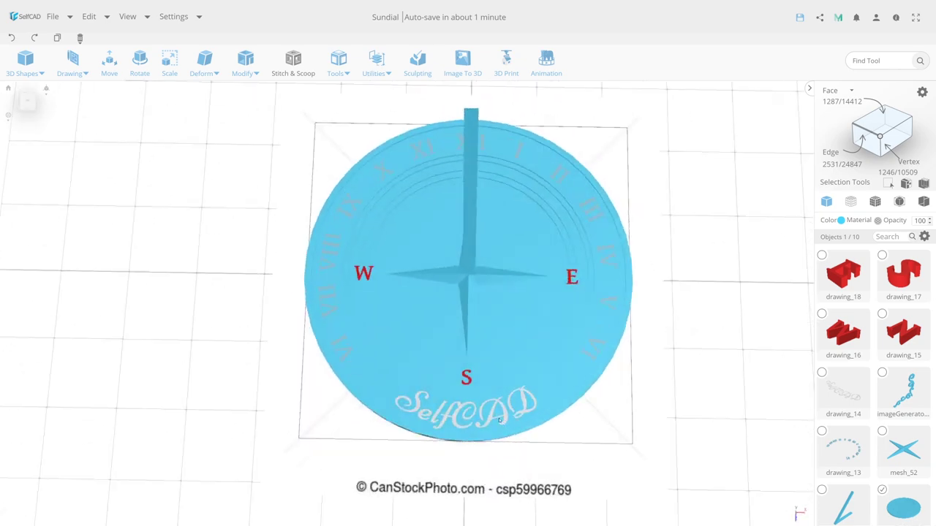
{"action": "left_click_drag", "start_coordinate": [410, 243], "coordinate": [497, 205]}
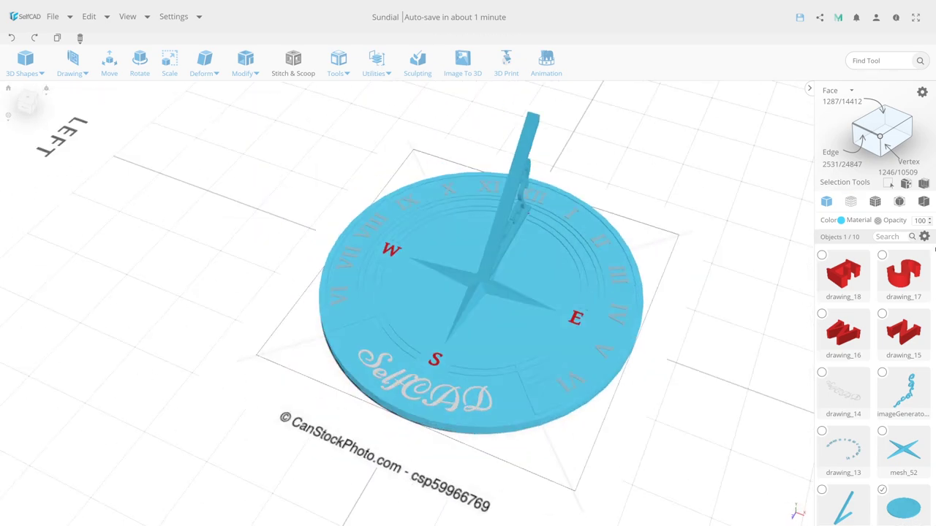
{"action": "left_click", "coordinate": [851, 201]}
{"action": "left_click", "coordinate": [24, 98]}
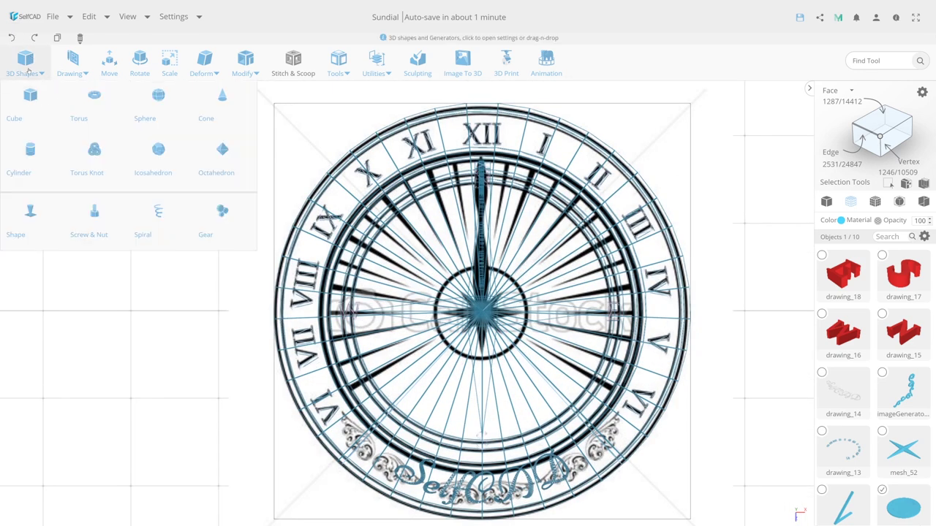
{"action": "mouse_move", "coordinate": [72, 65]}
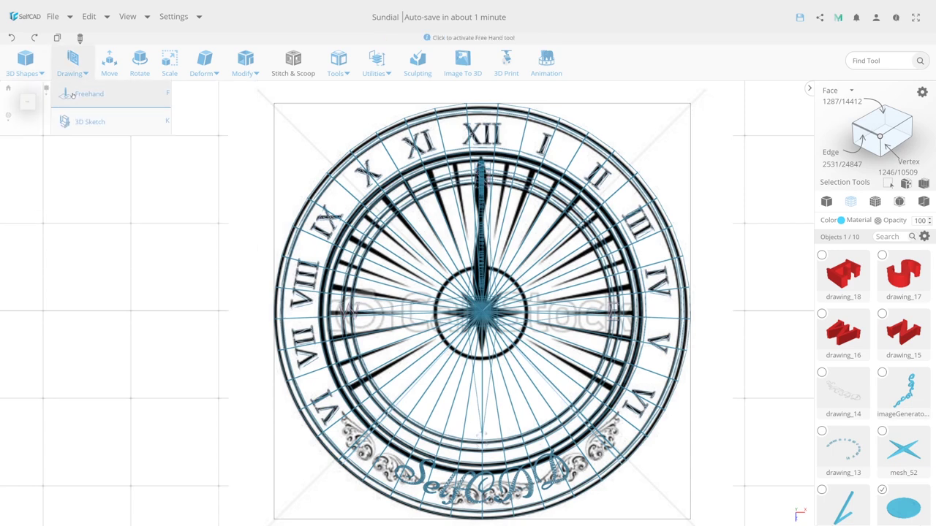
{"action": "left_click", "coordinate": [89, 93]}
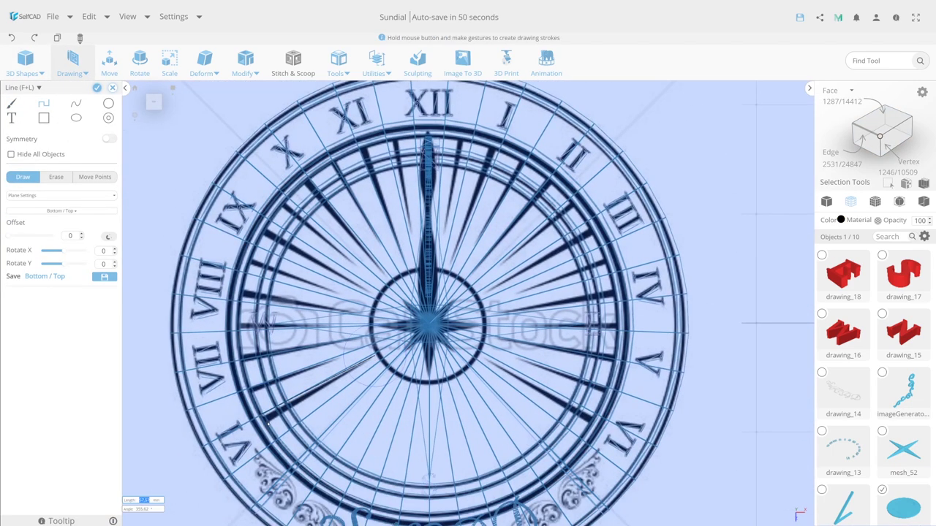
{"action": "left_click", "coordinate": [97, 89]}
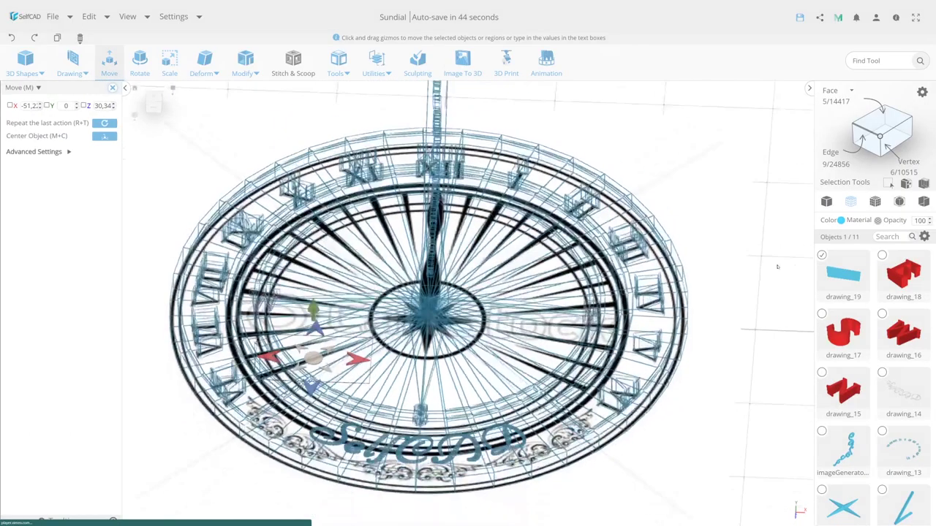
{"action": "left_click_drag", "start_coordinate": [313, 322], "coordinate": [313, 330]}
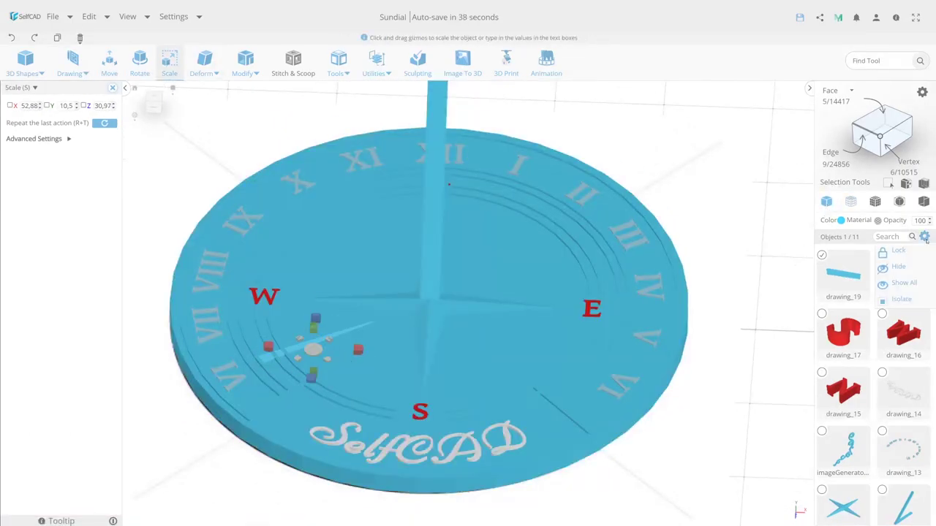
{"action": "left_click", "coordinate": [841, 220]}
{"action": "left_click", "coordinate": [155, 102]}
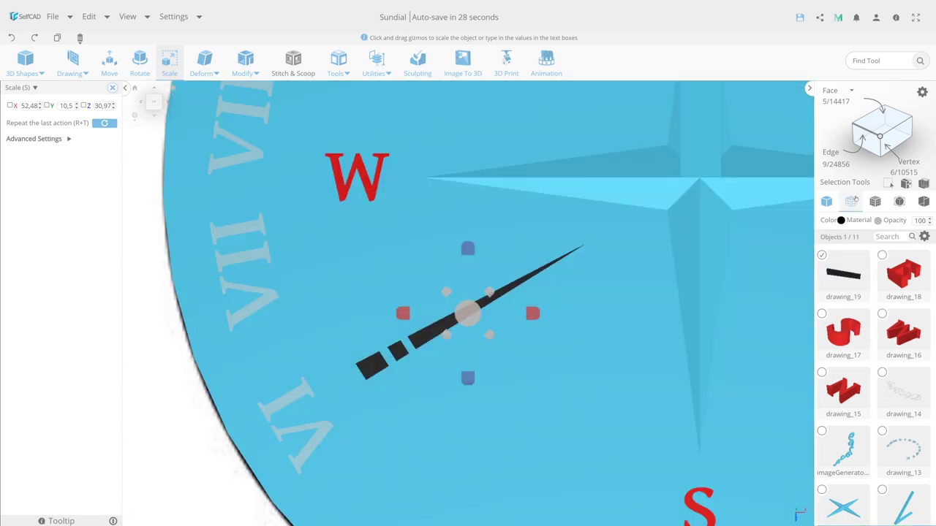
{"action": "left_click", "coordinate": [851, 201]}
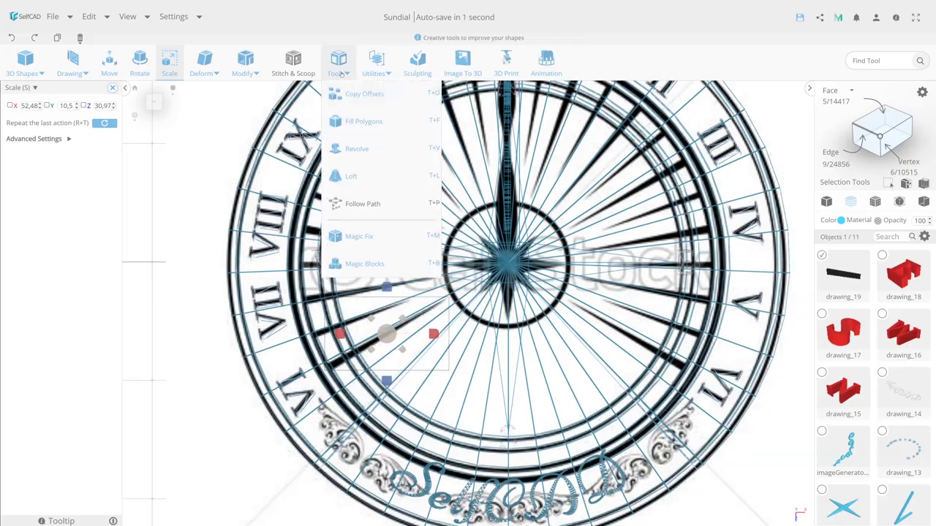
Step: Make 18 pivot-rotated Copy Offsets of the blade around the dial centre and rotate them
{"action": "left_click", "coordinate": [359, 94]}
{"action": "left_click", "coordinate": [21, 126]}
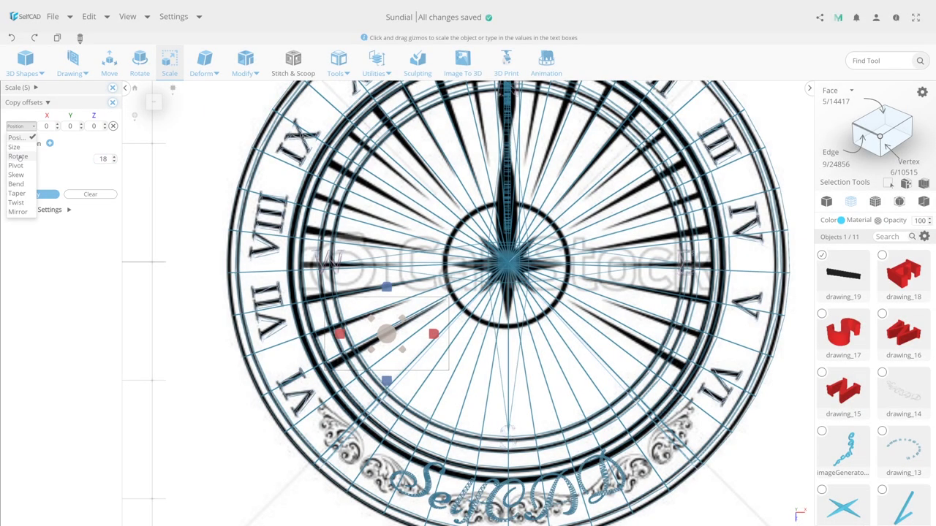
{"action": "left_click", "coordinate": [22, 157]}
{"action": "left_click", "coordinate": [875, 202]}
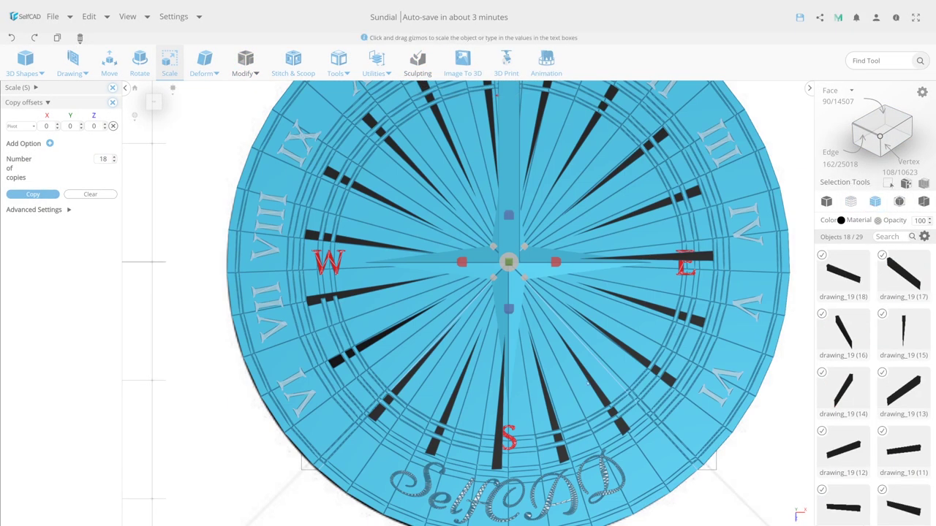
{"action": "scroll", "coordinate": [366, 311], "scroll_direction": "up", "scroll_amount": 3}
{"action": "key", "text": "r"}
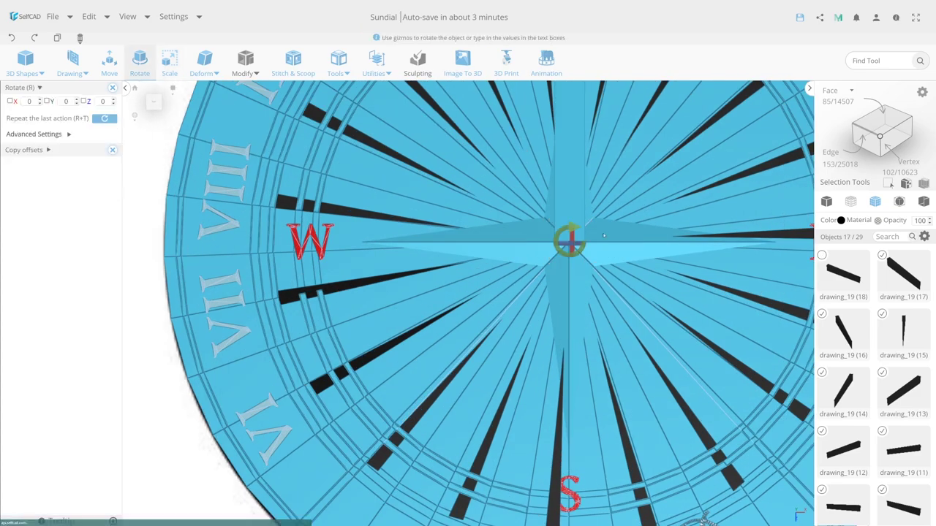
{"action": "left_click_drag", "start_coordinate": [482, 254], "coordinate": [482, 256]}
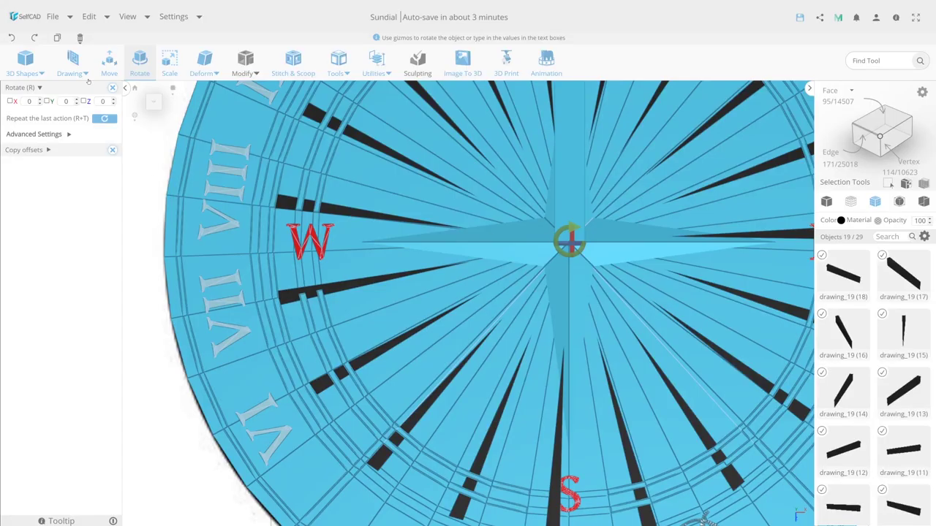
{"action": "key", "text": "ctrl+shift+c"}
{"action": "scroll", "coordinate": [513, 336], "scroll_direction": "down", "scroll_amount": 5}
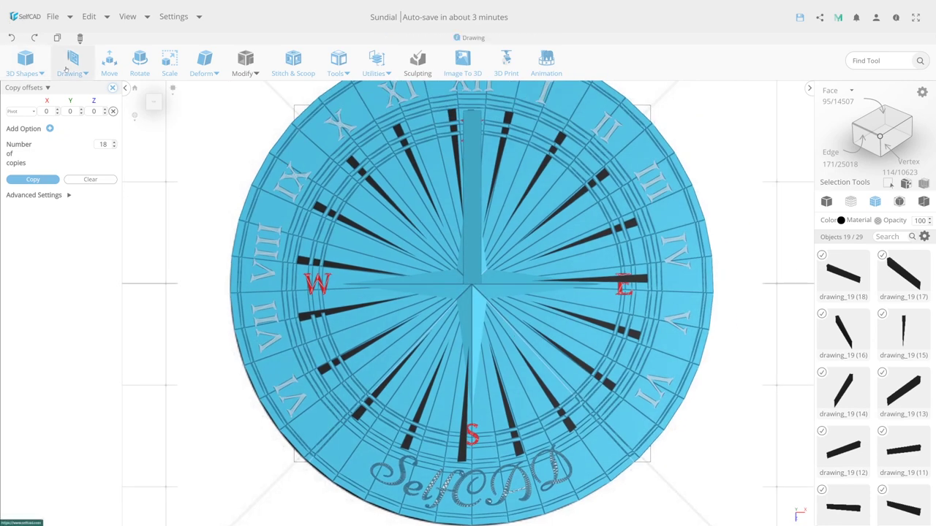
Step: Redo the ring with 19 copies instead, rotated 3 degrees about the centre
{"action": "left_click", "coordinate": [11, 37]}
{"action": "left_click", "coordinate": [113, 142]}
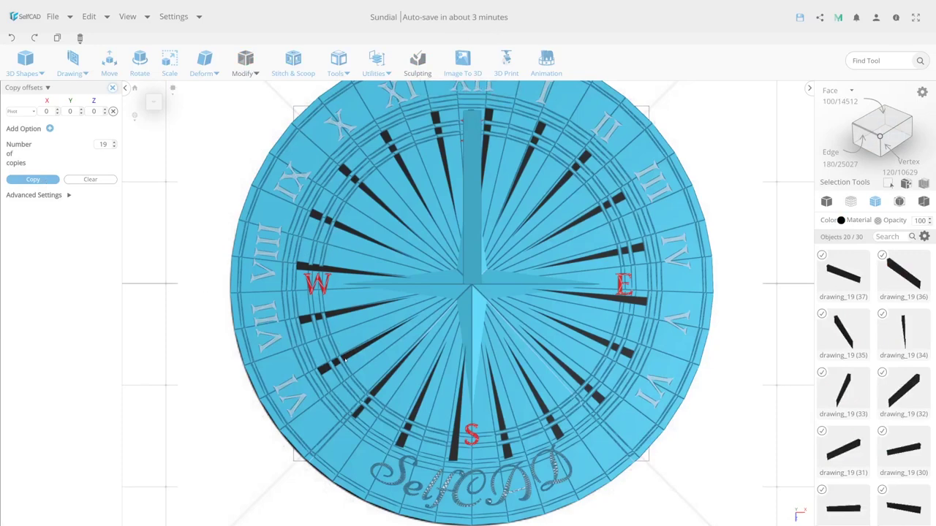
{"action": "key", "text": "r"}
{"action": "left_click_drag", "start_coordinate": [458, 292], "coordinate": [294, 280]}
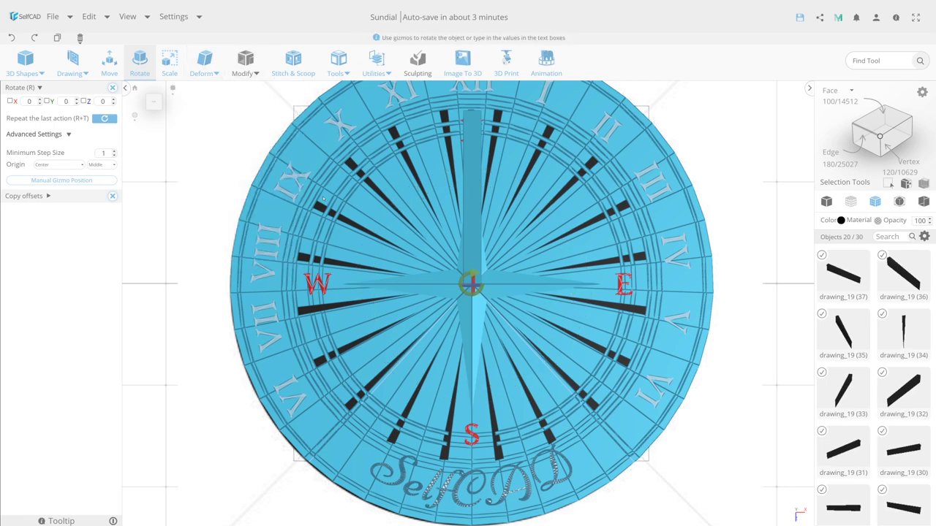
Step: Duplicate the blade ring, offset it 3 degrees, and shrink the duplicates toward the centre
{"action": "left_click", "coordinate": [109, 62]}
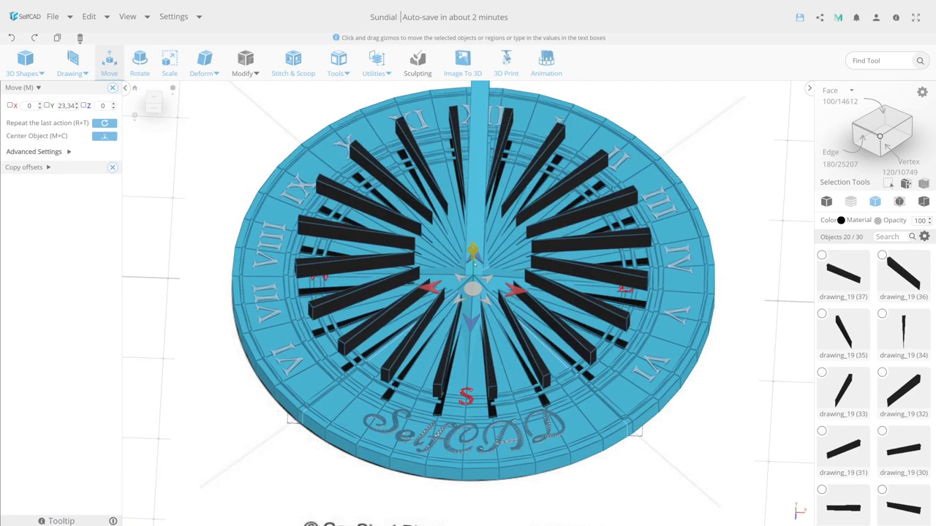
{"action": "key", "text": "ctrl+d"}
{"action": "key", "text": "r"}
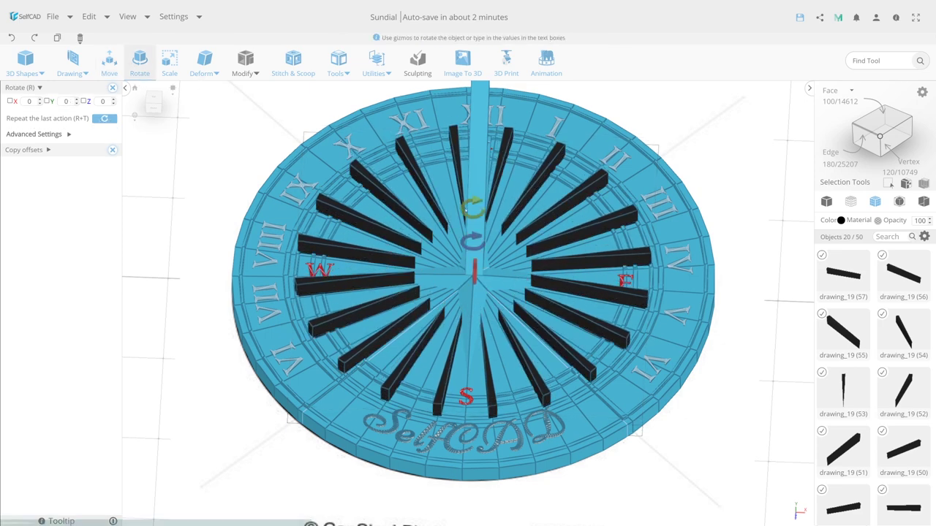
{"action": "left_click_drag", "start_coordinate": [468, 210], "coordinate": [459, 314]}
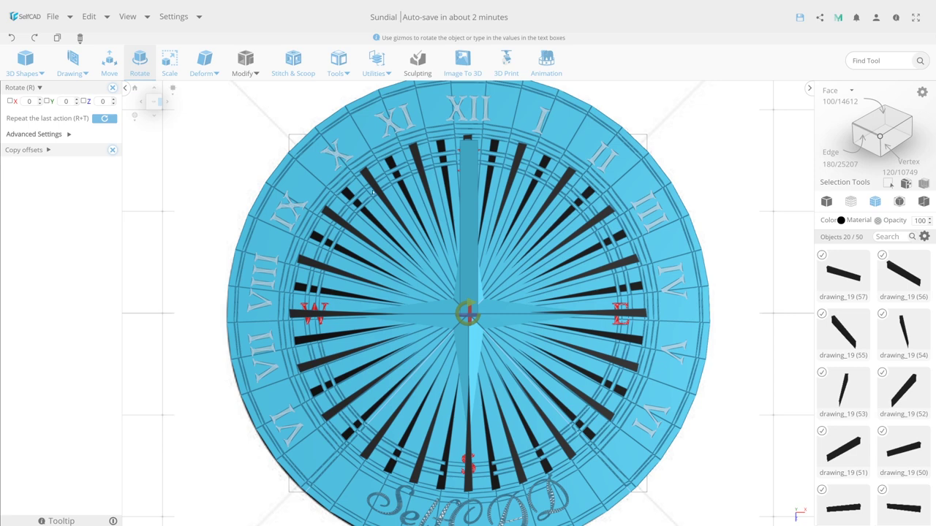
{"action": "key", "text": "4"}
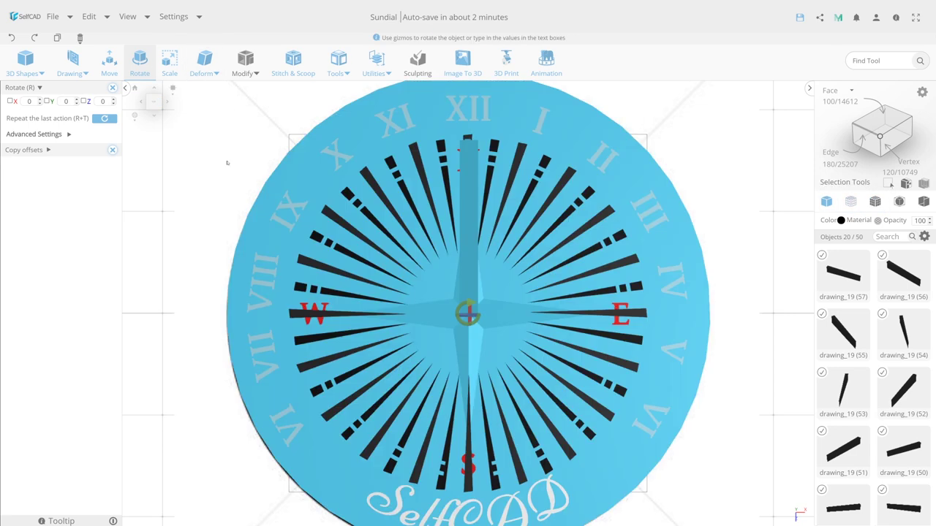
{"action": "key", "text": "s"}
{"action": "left_click_drag", "start_coordinate": [468, 314], "coordinate": [364, 210]}
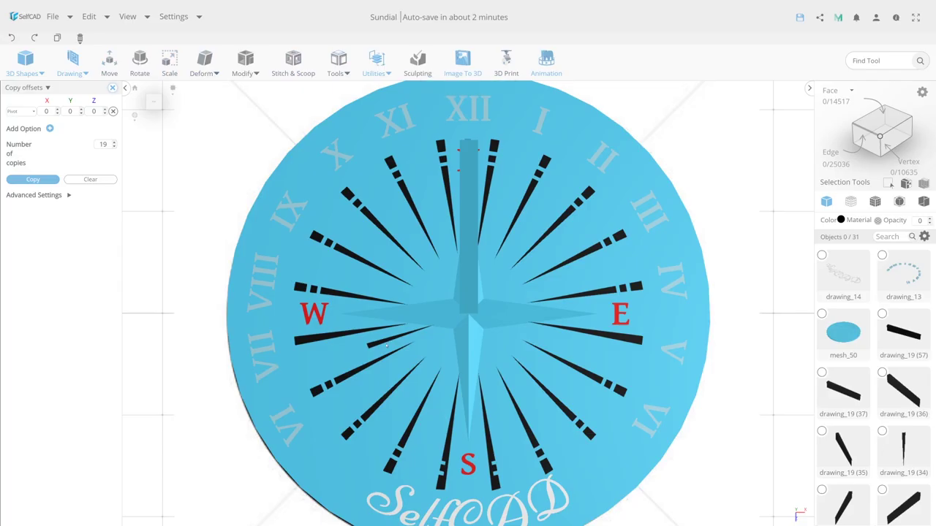
Step: Place a blade piece near W, stretch it to 2.91 in Y, and make 19 copies around the dial
{"action": "key", "text": "m"}
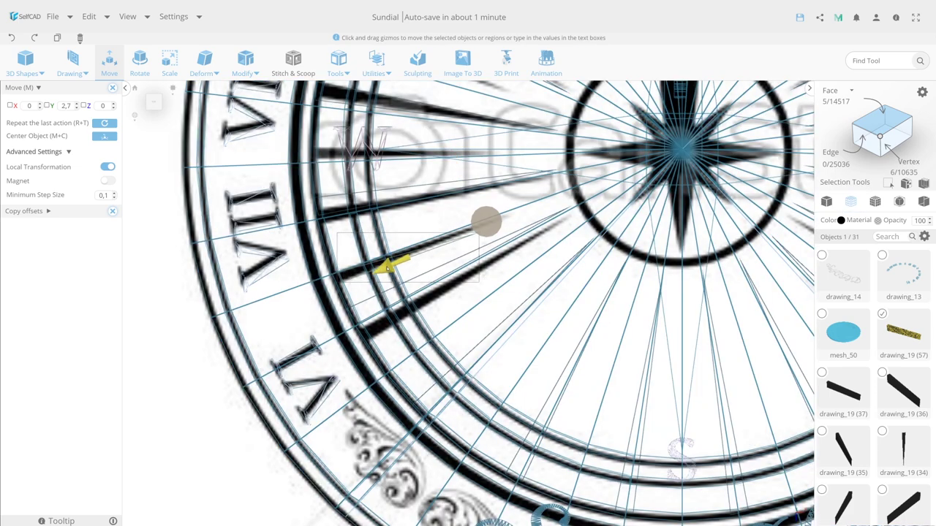
{"action": "left_click_drag", "start_coordinate": [485, 220], "coordinate": [431, 336]}
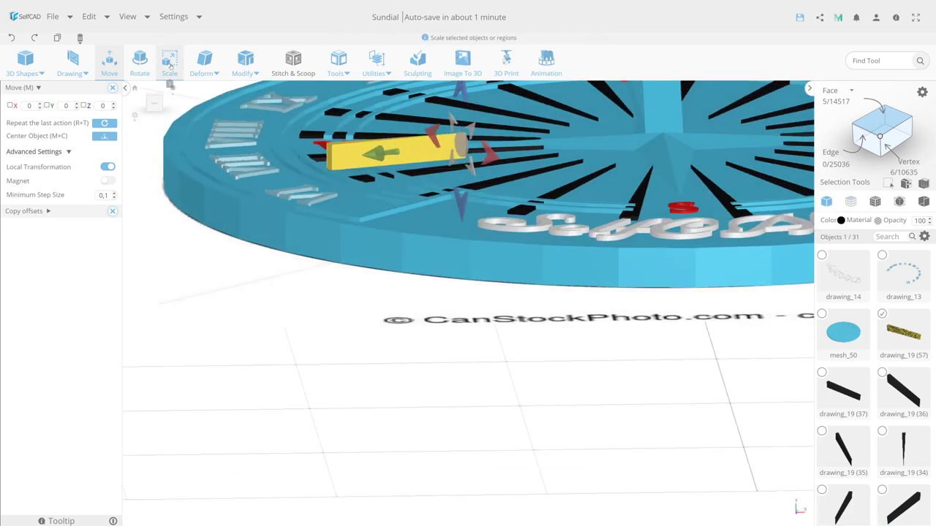
{"action": "key", "text": "s"}
{"action": "mouse_move", "coordinate": [398, 207]}
{"action": "left_mouse_down"}
{"action": "mouse_move", "coordinate": [399, 127]}
{"action": "mouse_move", "coordinate": [397, 273]}
{"action": "left_mouse_up"}
{"action": "key", "text": "m"}
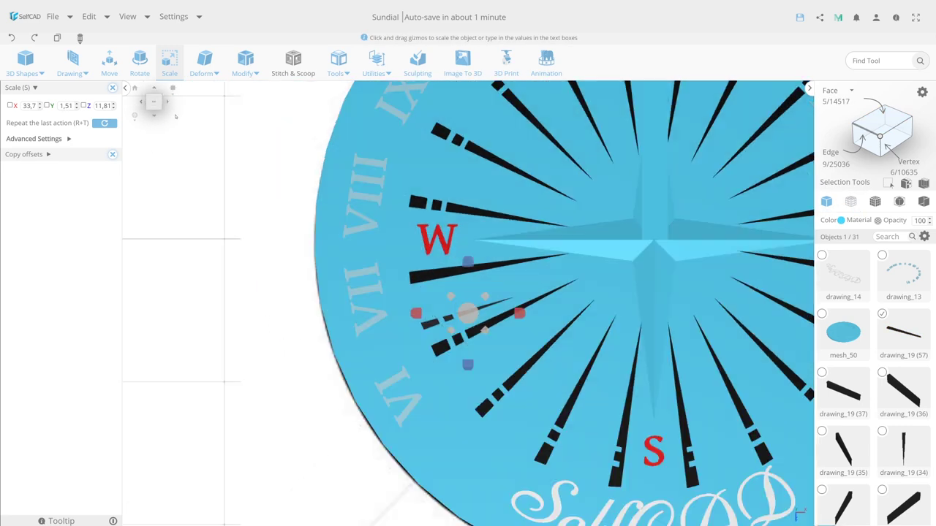
{"action": "left_click_drag", "start_coordinate": [468, 313], "coordinate": [475, 293]}
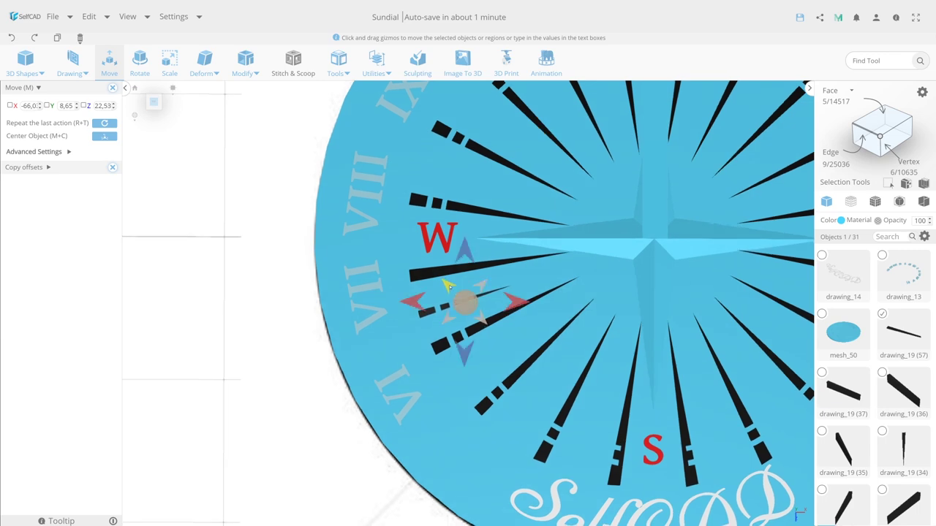
{"action": "left_click", "coordinate": [351, 70]}
{"action": "left_click", "coordinate": [360, 94]}
{"action": "left_click", "coordinate": [44, 194]}
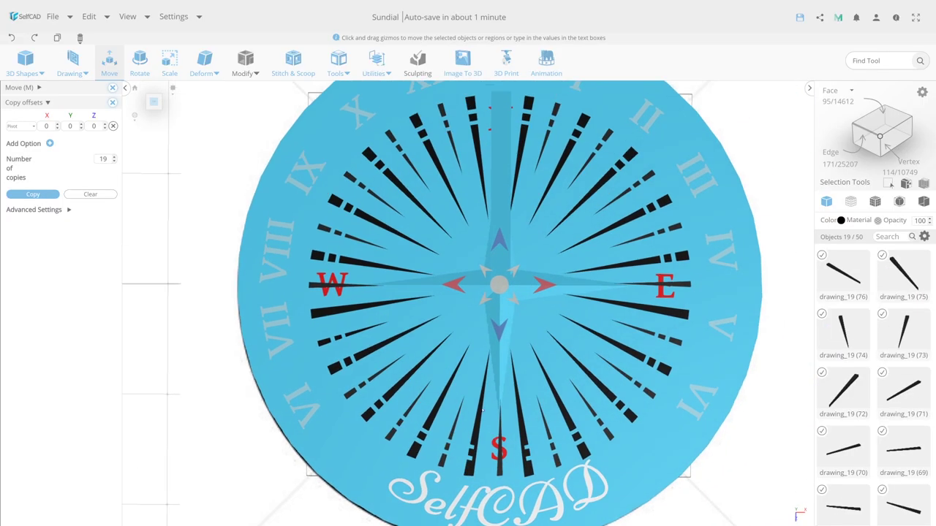
Step: Delete the stray blade pieces scattered around the dial
{"action": "key", "text": "Escape"}
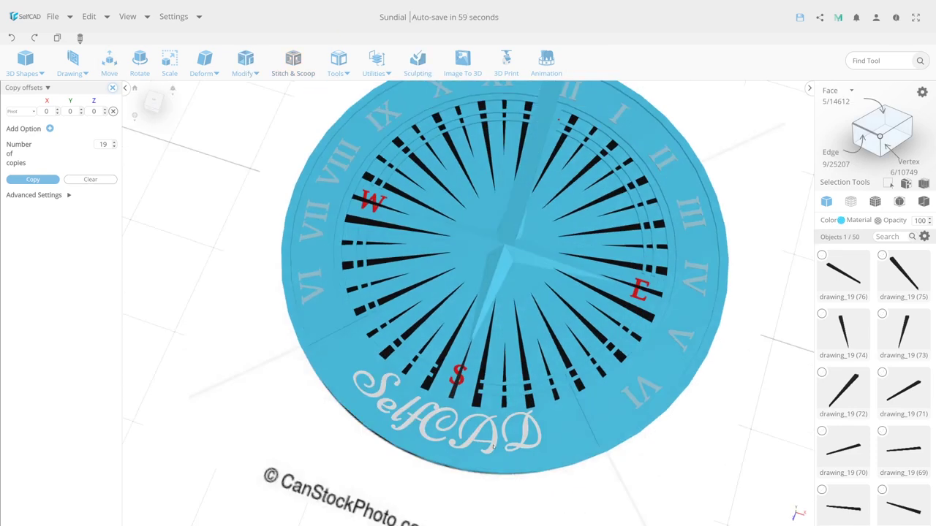
{"action": "key", "text": "Delete"}
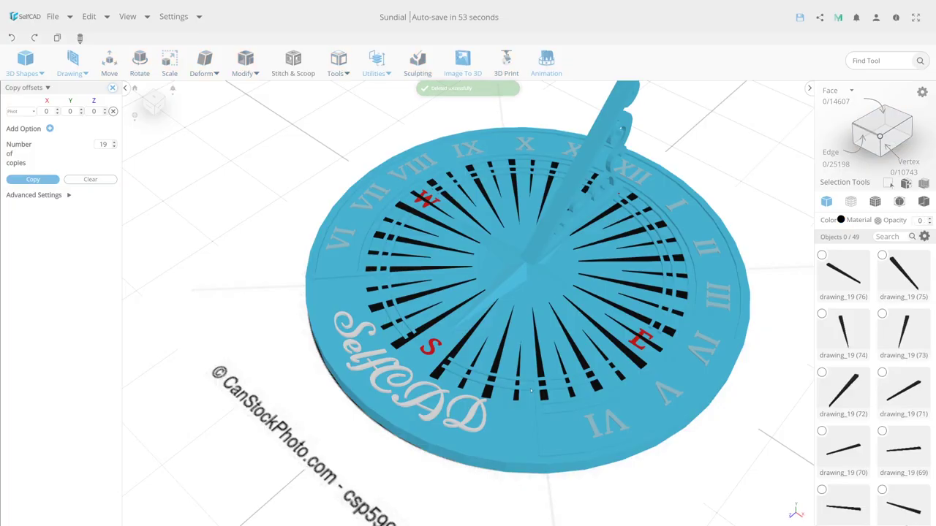
{"action": "left_click", "coordinate": [418, 215]}
{"action": "key", "text": "Delete"}
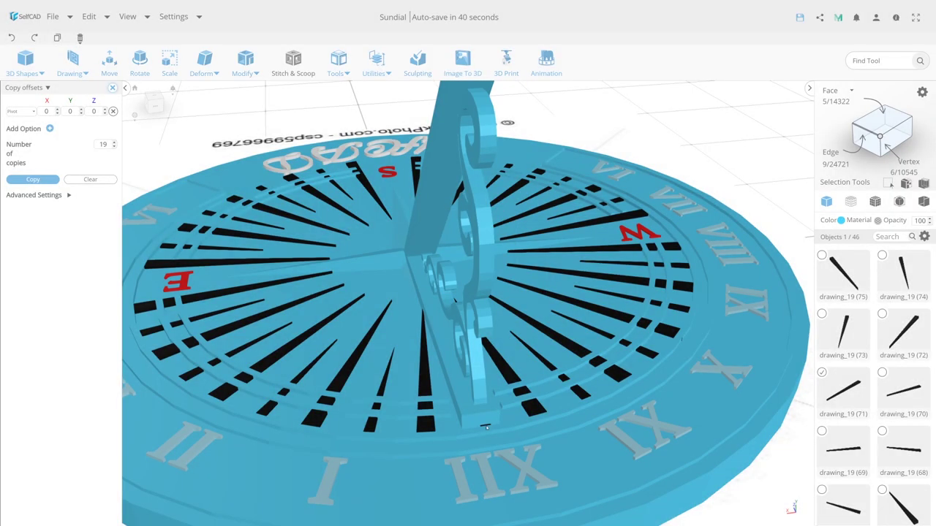
{"action": "key", "text": "Delete"}
{"action": "scroll", "coordinate": [480, 428], "scroll_direction": "up", "scroll_amount": 5}
{"action": "left_click", "coordinate": [479, 428]}
{"action": "key", "text": "Delete"}
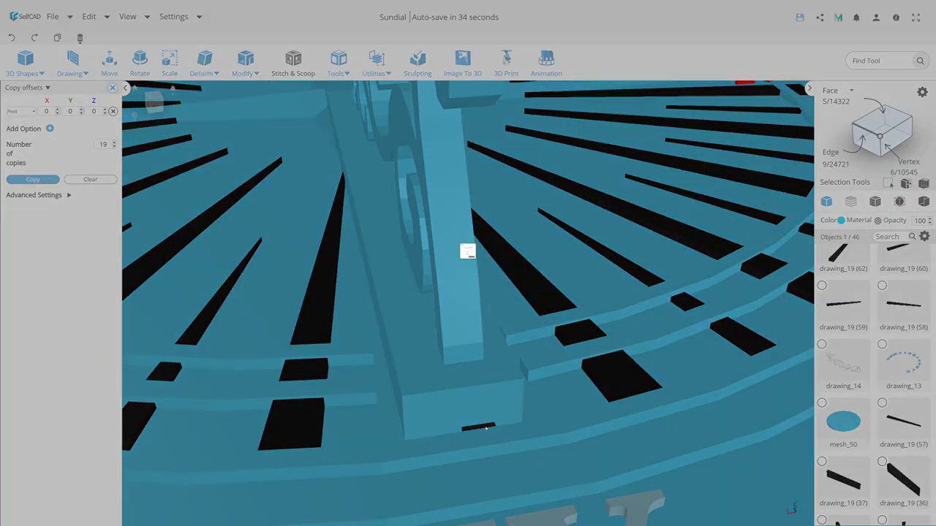
{"action": "scroll", "coordinate": [483, 417], "scroll_direction": "down", "scroll_amount": 10}
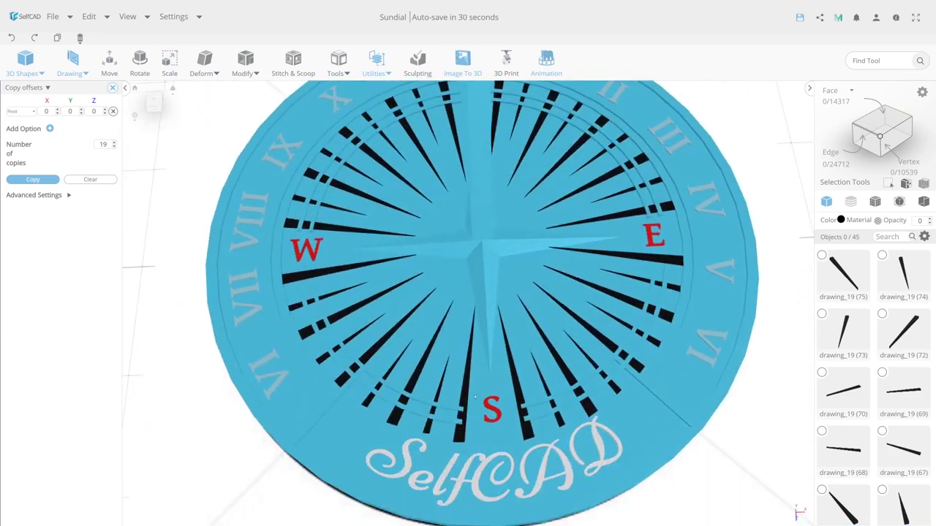
Step: Delete the two leftover pieces near the gnomon, then select the sundial and view it from above
{"action": "left_click", "coordinate": [476, 398]}
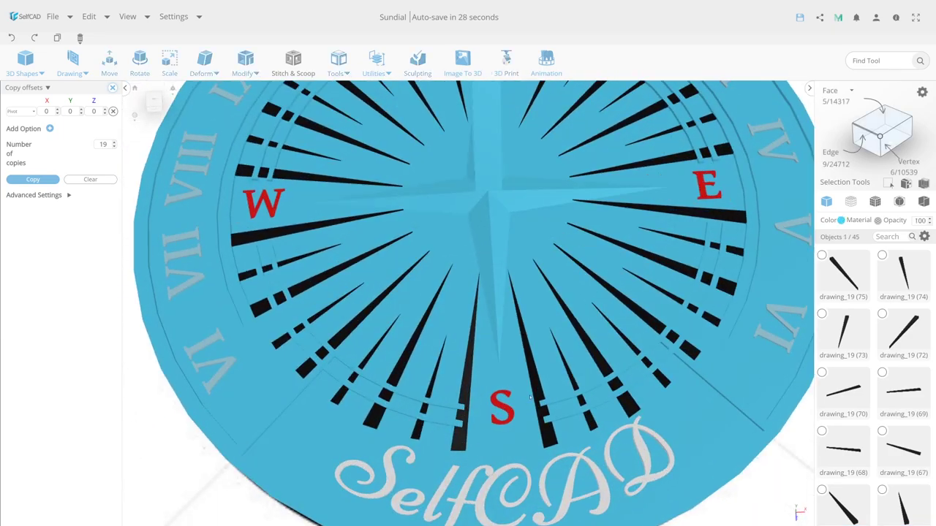
{"action": "mouse_move", "coordinate": [475, 398]}
{"action": "left_mouse_down"}
{"action": "mouse_move", "coordinate": [455, 405]}
{"action": "mouse_move", "coordinate": [457, 371]}
{"action": "left_mouse_up"}
{"action": "key", "text": "Delete"}
{"action": "scroll", "coordinate": [455, 407], "scroll_direction": "down", "scroll_amount": 8}
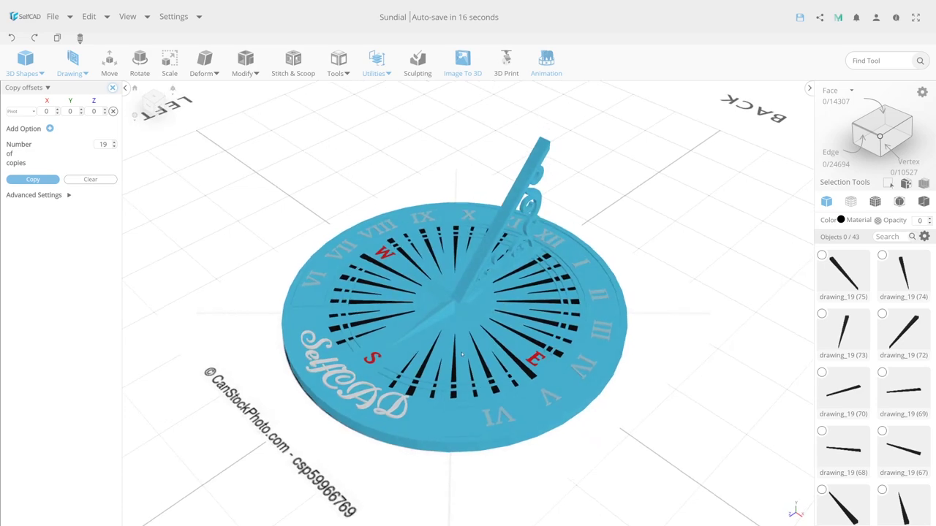
{"action": "left_click", "coordinate": [460, 322]}
{"action": "left_click_drag", "start_coordinate": [460, 322], "coordinate": [505, 379]}
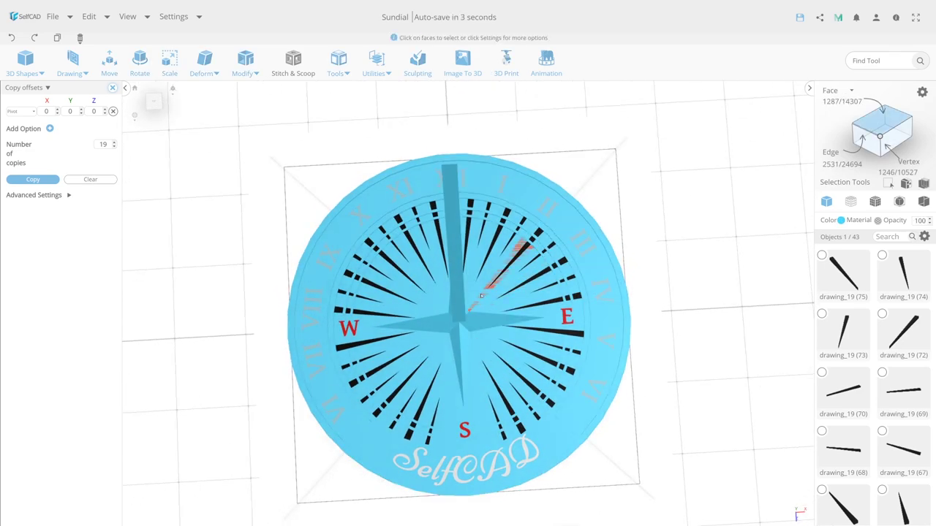
{"action": "left_click", "coordinate": [501, 387]}
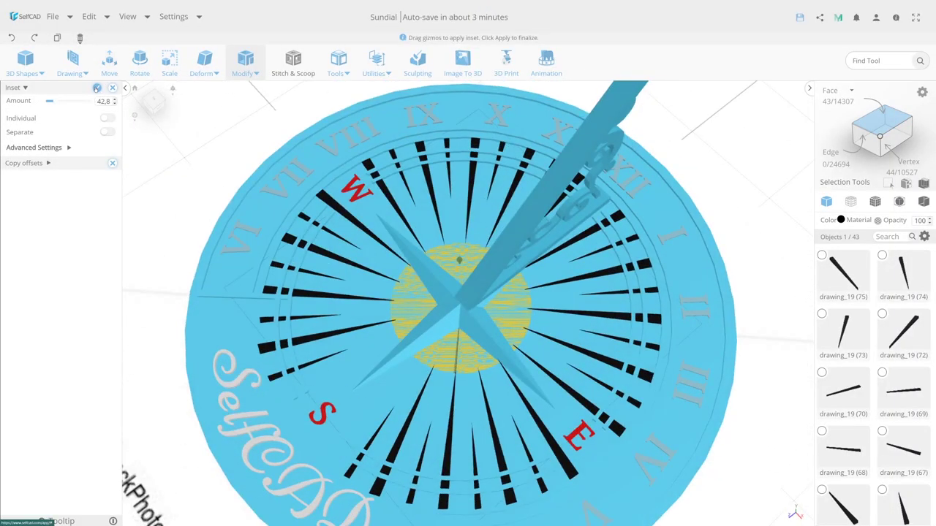
{"action": "left_click", "coordinate": [97, 87]}
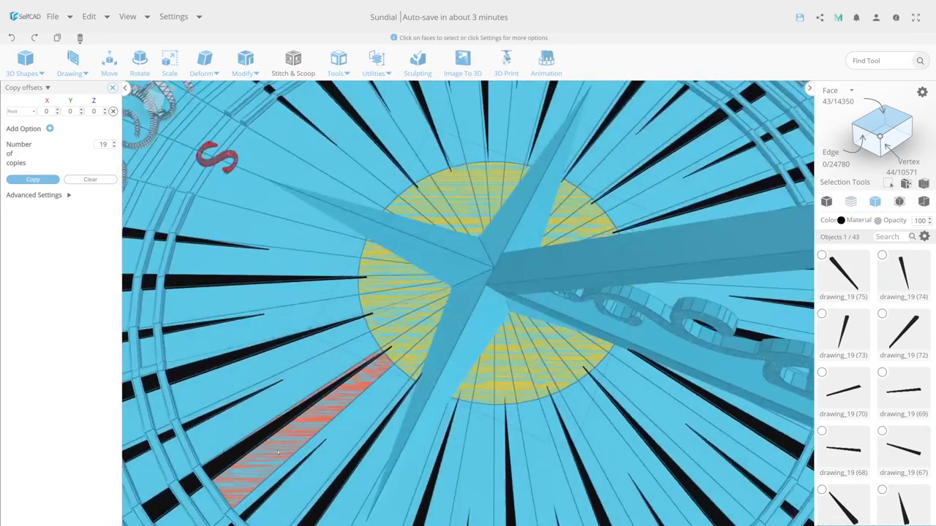
{"action": "left_click", "coordinate": [850, 202]}
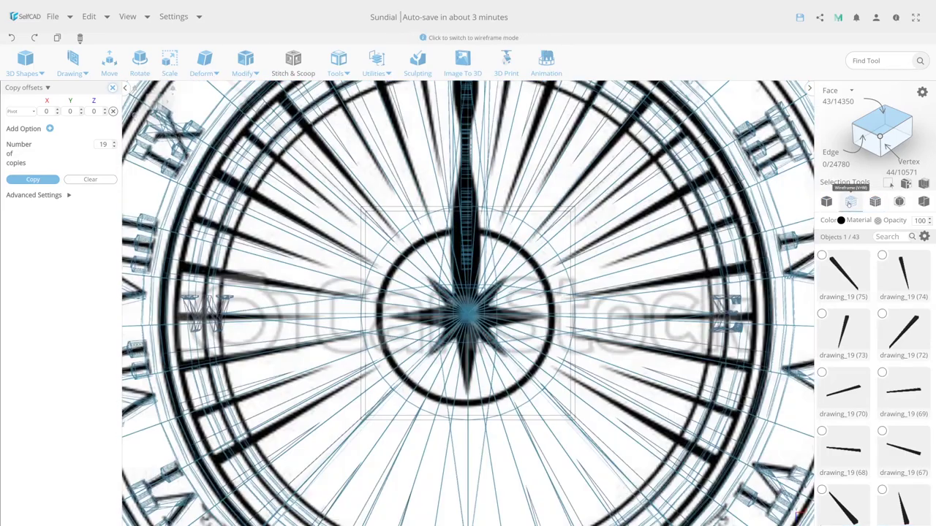
{"action": "key", "text": "m+i"}
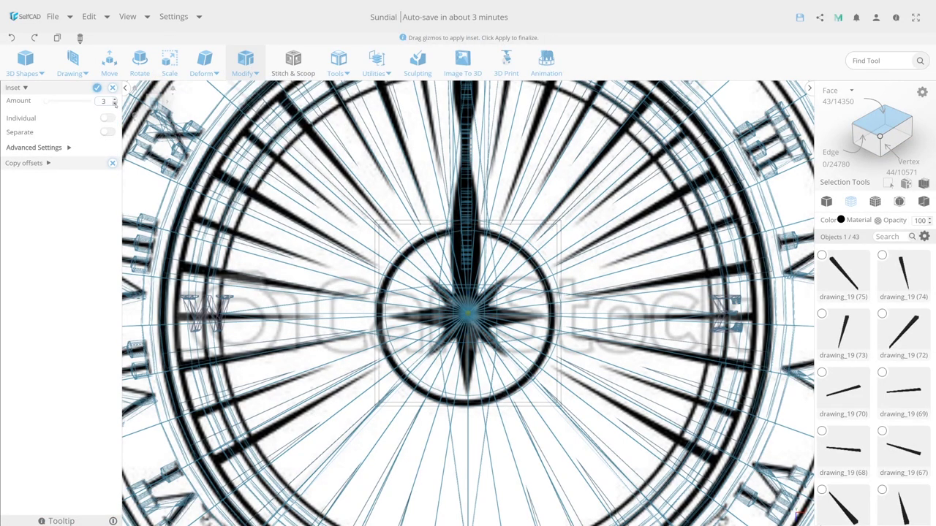
{"action": "left_click", "coordinate": [168, 62]}
{"action": "left_click", "coordinate": [827, 201]}
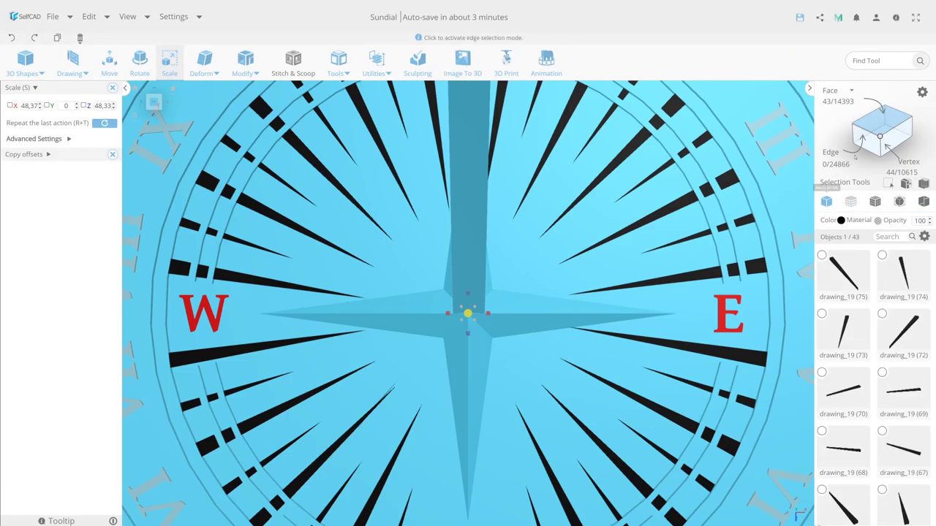
{"action": "left_click", "coordinate": [875, 201]}
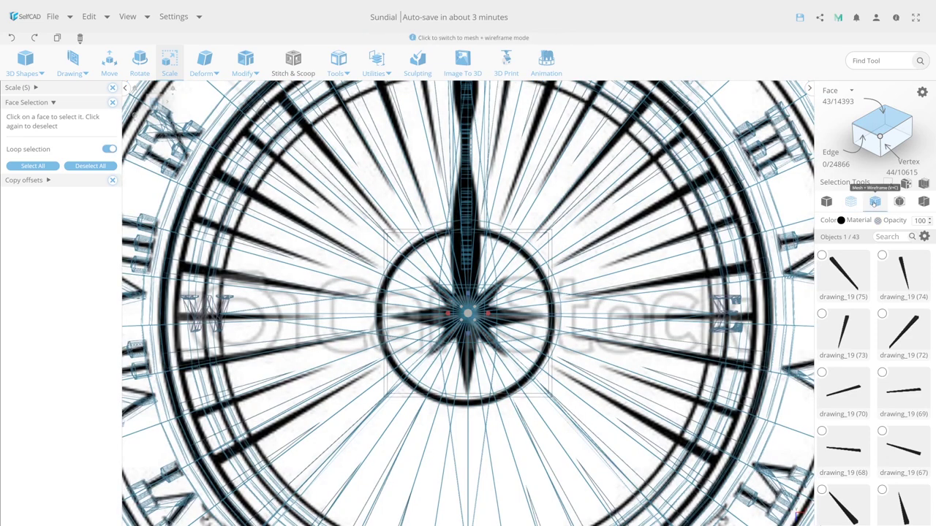
{"action": "left_click_drag", "start_coordinate": [476, 351], "coordinate": [478, 265]}
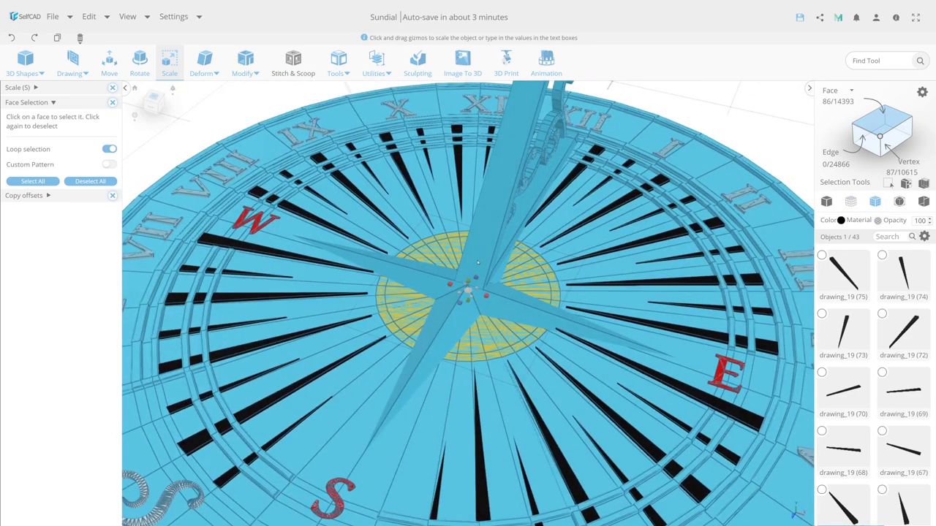
{"action": "left_click", "coordinate": [850, 201]}
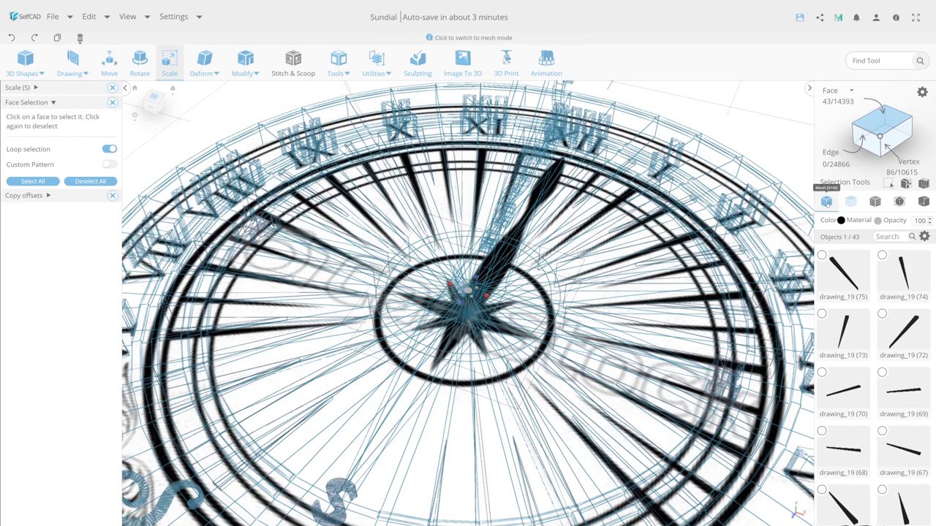
{"action": "left_click", "coordinate": [826, 201]}
{"action": "left_click", "coordinate": [263, 93]}
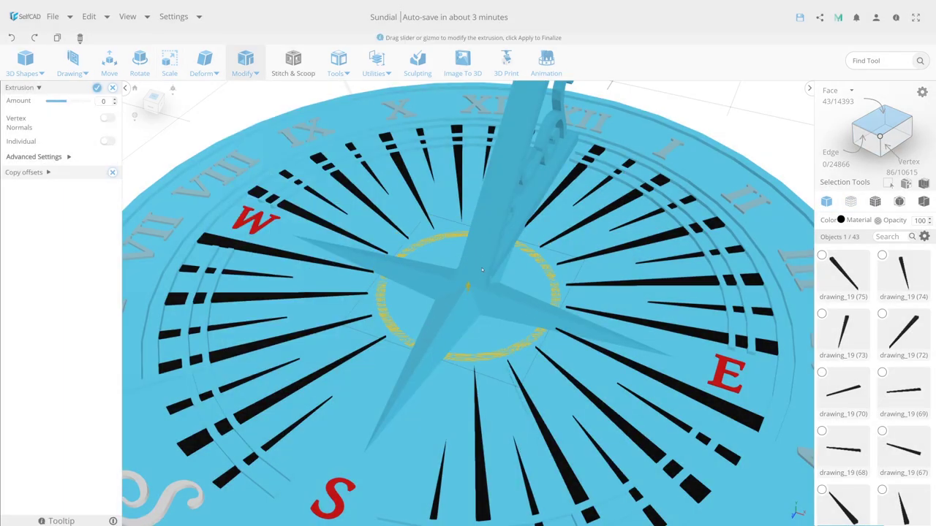
{"action": "key", "text": "m"}
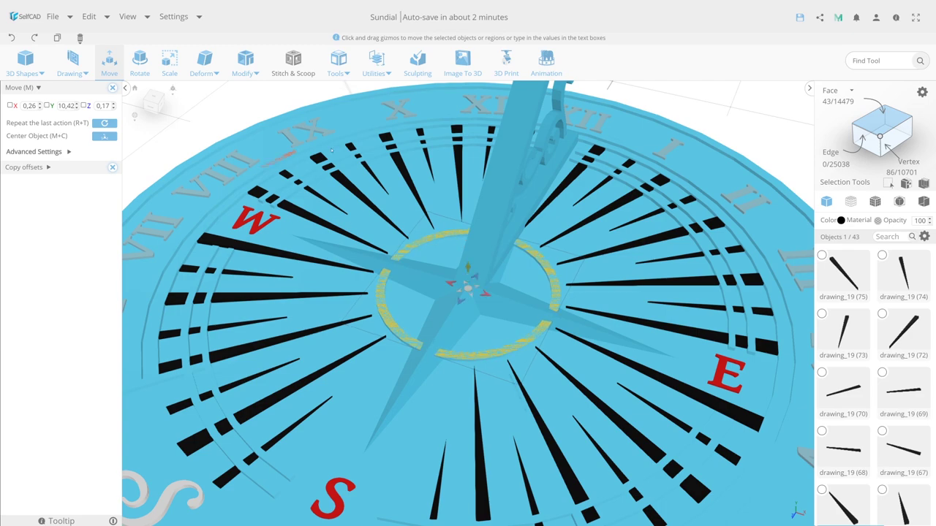
{"action": "mouse_move", "coordinate": [332, 150]}
{"action": "right_mouse_down"}
{"action": "mouse_move", "coordinate": [276, 419]}
{"action": "mouse_move", "coordinate": [327, 373]}
{"action": "right_mouse_up"}
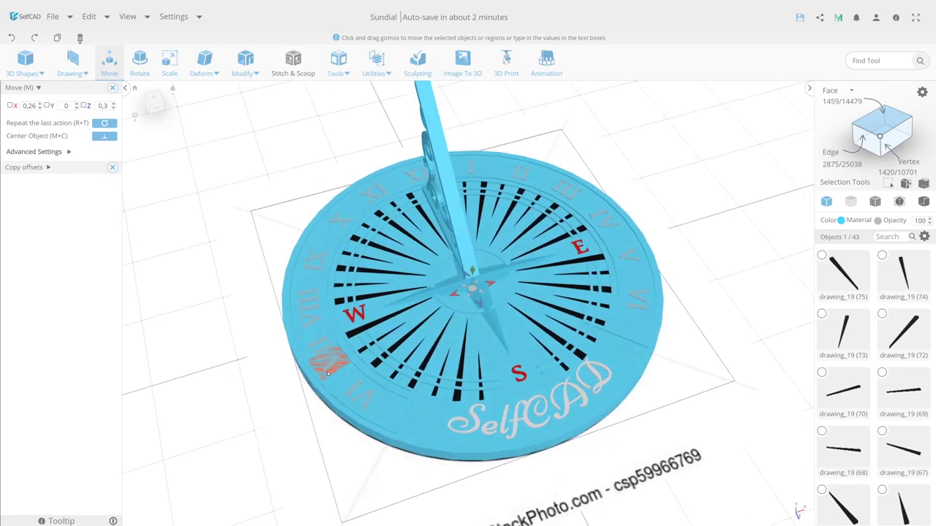
{"action": "key", "text": "Escape"}
{"action": "mouse_move", "coordinate": [327, 373]}
{"action": "right_mouse_down"}
{"action": "mouse_move", "coordinate": [662, 344]}
{"action": "mouse_move", "coordinate": [511, 219]}
{"action": "right_mouse_up"}
{"action": "left_click", "coordinate": [12, 38]}
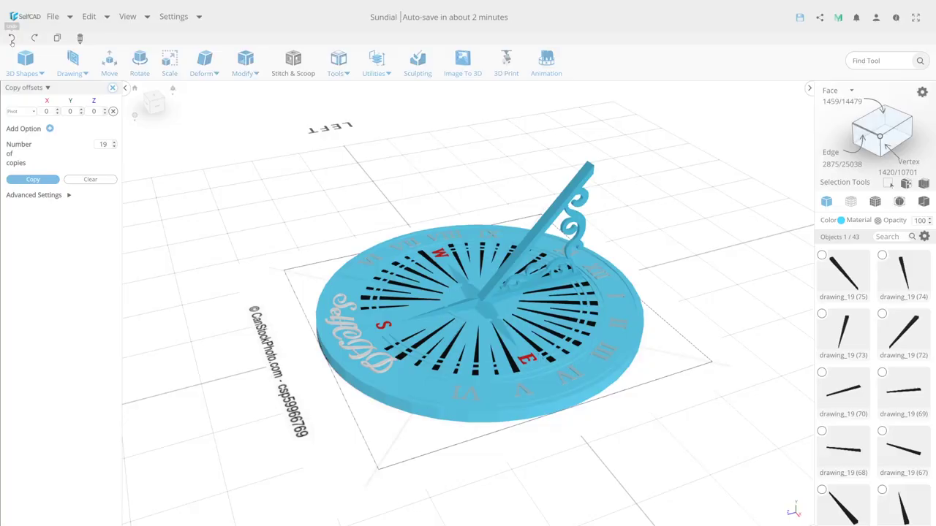
{"action": "left_click", "coordinate": [12, 38]}
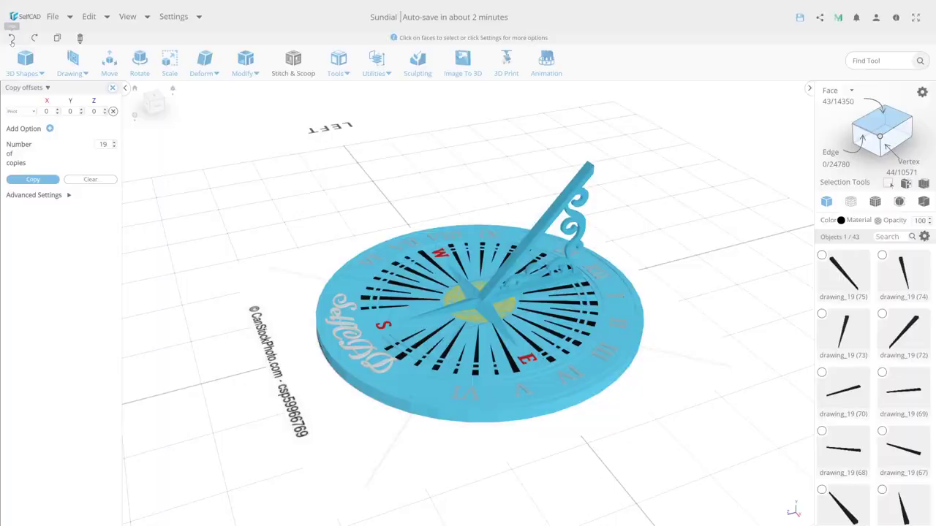
{"action": "left_click", "coordinate": [12, 38]}
Step: Apply the Metal 1 texture to every object and raise its shininess to 167
{"action": "key", "text": "ctrl+a"}
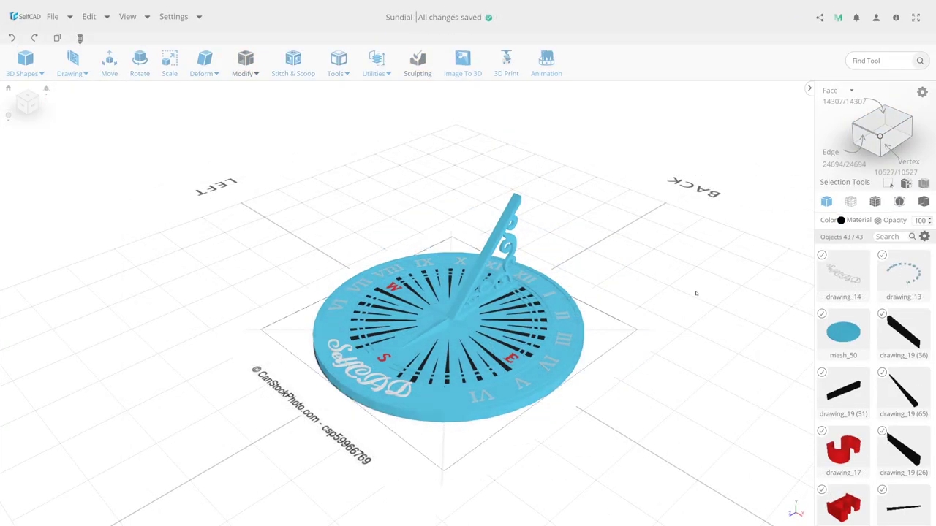
{"action": "left_click", "coordinate": [858, 220]}
{"action": "left_click", "coordinate": [58, 149]}
{"action": "left_click", "coordinate": [18, 176]}
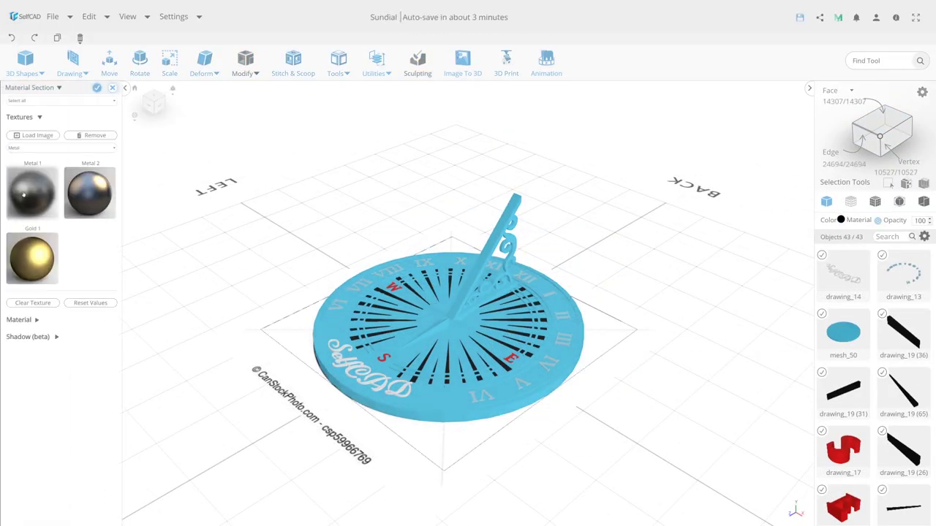
{"action": "left_click", "coordinate": [27, 195]}
{"action": "left_click", "coordinate": [26, 321]}
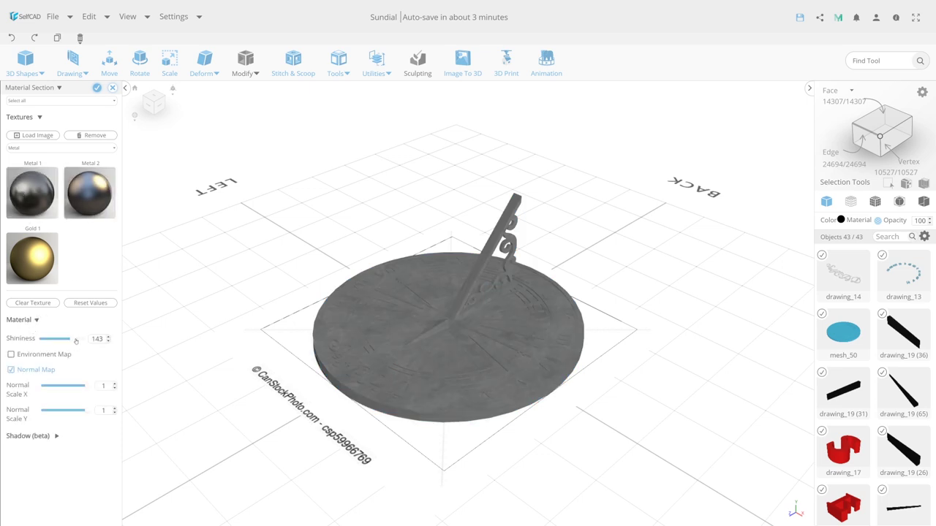
{"action": "left_click_drag", "start_coordinate": [73, 339], "coordinate": [75, 339]}
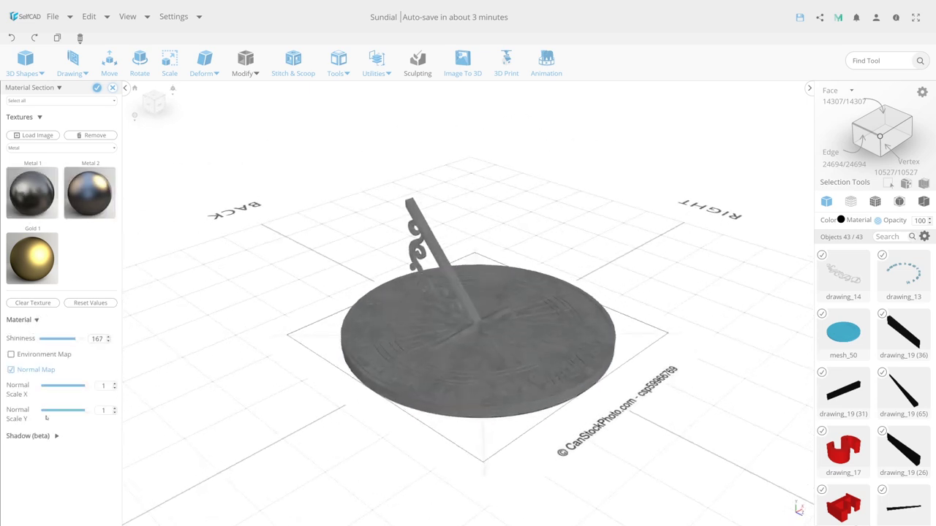
{"action": "left_click", "coordinate": [97, 87]}
{"action": "scroll", "coordinate": [760, 359], "scroll_direction": "up", "scroll_amount": 3}
Step: Give the selected hour bars a custom gold colour
{"action": "scroll", "coordinate": [760, 360], "scroll_direction": "down", "scroll_amount": 2}
{"action": "scroll", "coordinate": [881, 356], "scroll_direction": "down", "scroll_amount": 3}
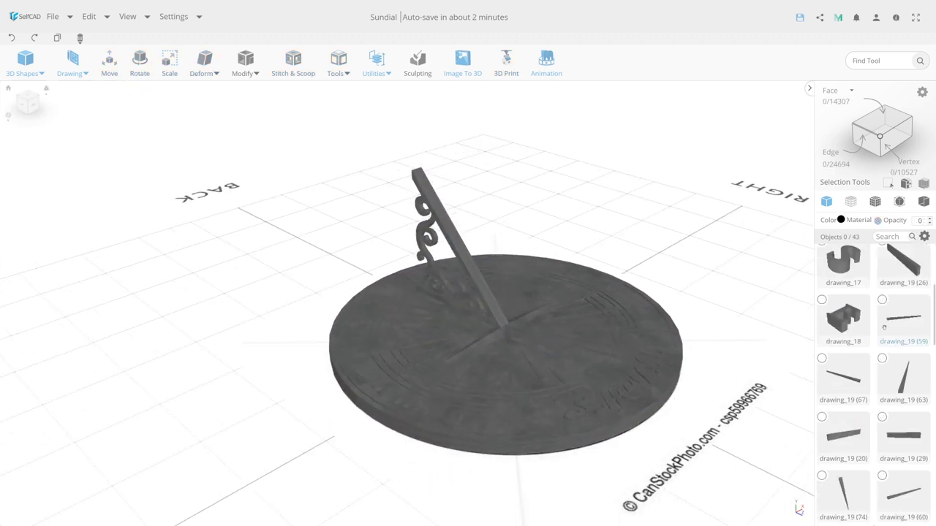
{"action": "left_click", "coordinate": [883, 417], "text": "shift"}
{"action": "scroll", "coordinate": [839, 407], "scroll_direction": "down", "scroll_amount": 2}
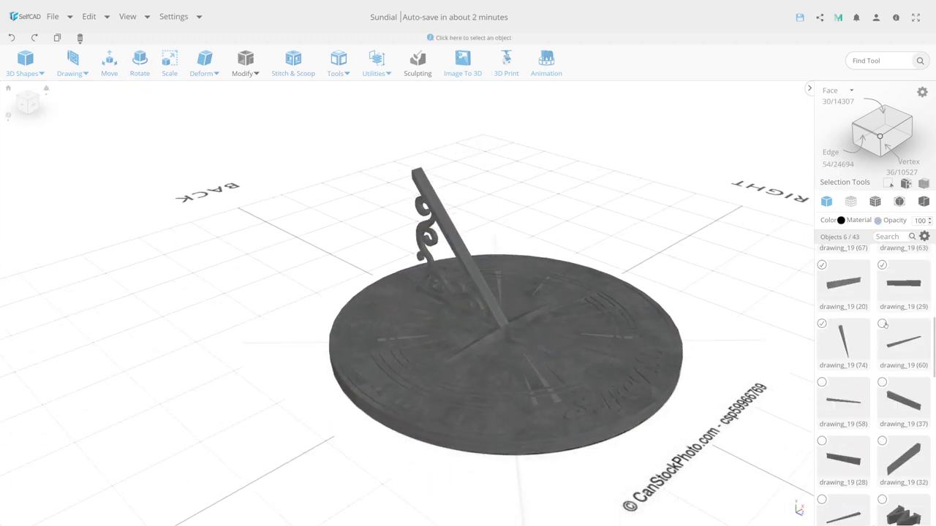
{"action": "left_click", "coordinate": [880, 440], "text": "shift"}
{"action": "scroll", "coordinate": [880, 441], "scroll_direction": "down", "scroll_amount": 2}
{"action": "left_click", "coordinate": [841, 220]}
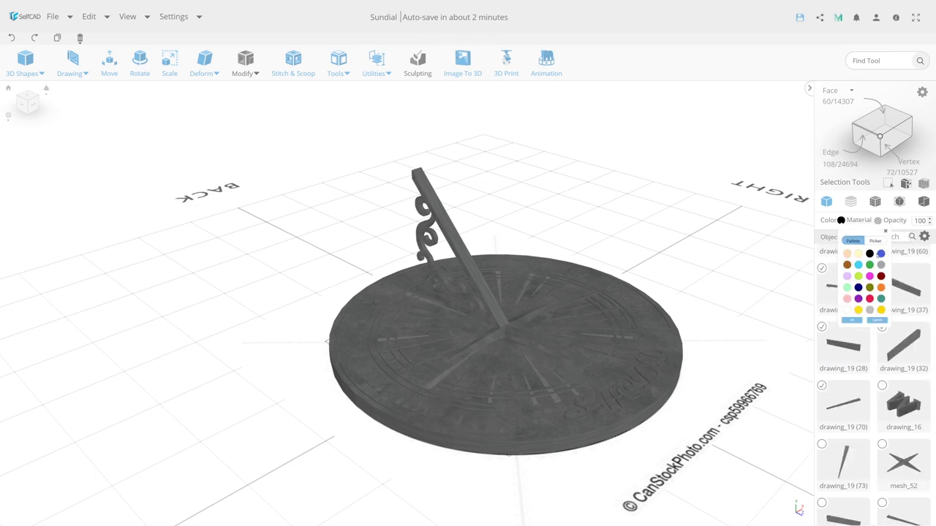
{"action": "left_click", "coordinate": [875, 239]}
{"action": "scroll", "coordinate": [537, 373], "scroll_direction": "up", "scroll_amount": 5}
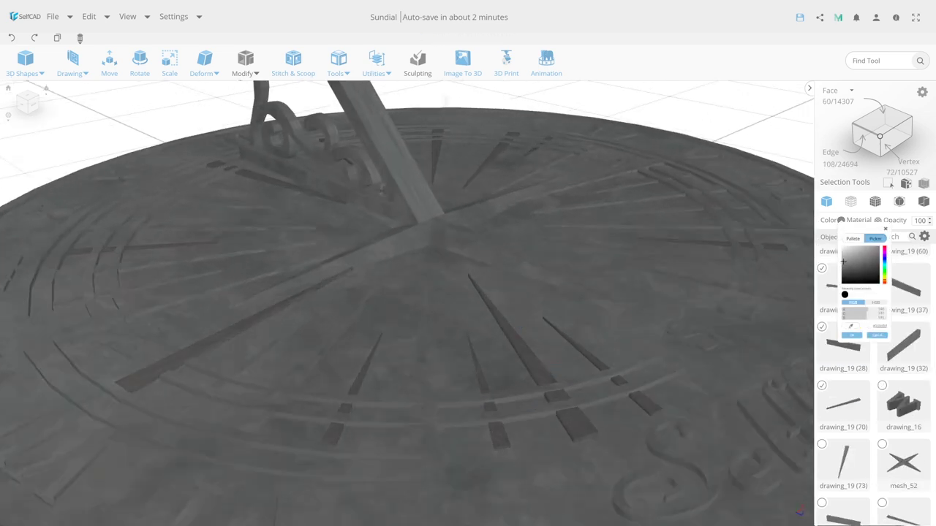
{"action": "scroll", "coordinate": [536, 373], "scroll_direction": "down", "scroll_amount": 3}
{"action": "scroll", "coordinate": [537, 373], "scroll_direction": "down", "scroll_amount": 5}
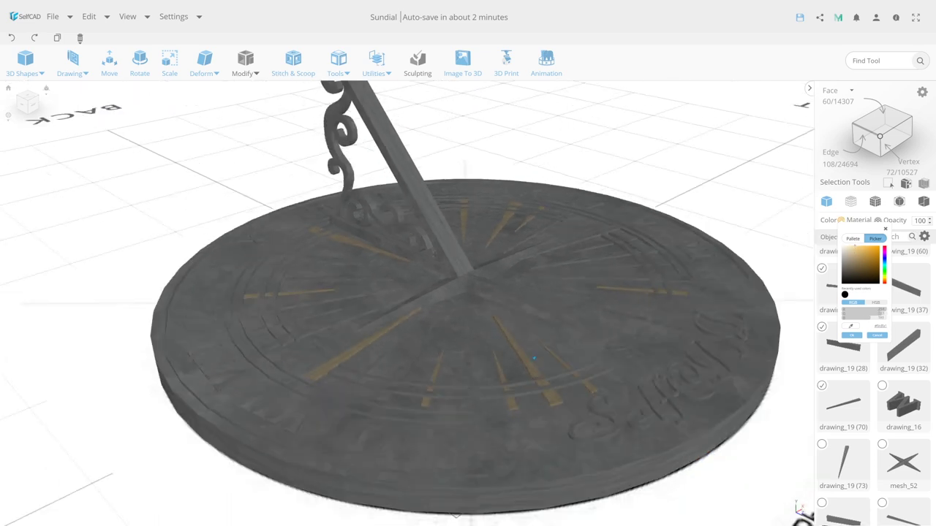
{"action": "mouse_move", "coordinate": [468, 329]}
{"action": "right_mouse_down"}
{"action": "mouse_move", "coordinate": [468, 439]}
{"action": "mouse_move", "coordinate": [468, 344]}
{"action": "mouse_move", "coordinate": [607, 380]}
{"action": "right_mouse_up"}
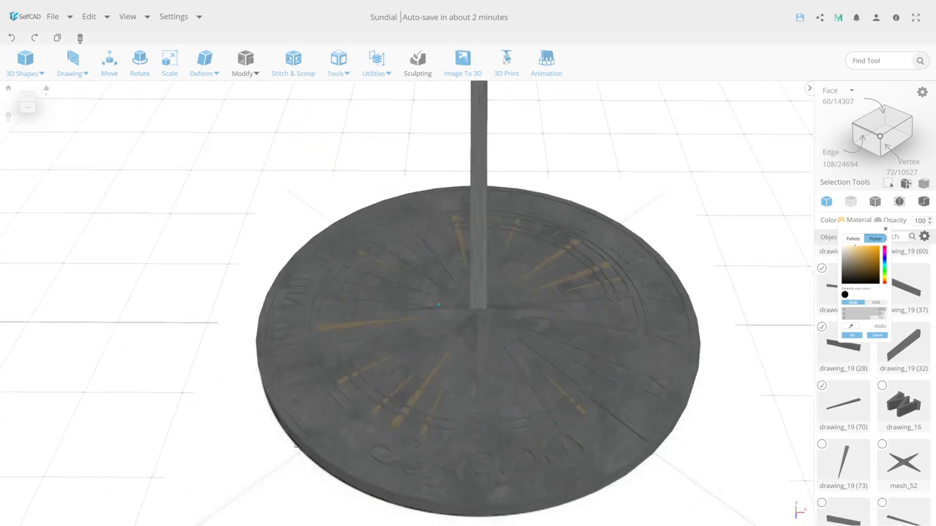
{"action": "left_click", "coordinate": [858, 337]}
Step: Select the remaining grey hour bars on the near side of the dial
{"action": "key", "text": "m"}
{"action": "left_click", "coordinate": [398, 369]}
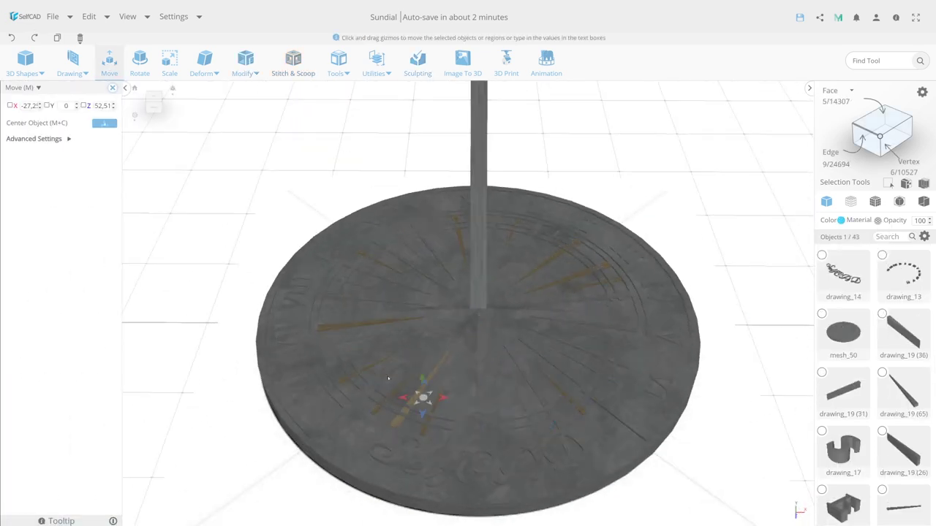
{"action": "mouse_move", "coordinate": [399, 423]}
{"action": "right_mouse_down"}
{"action": "mouse_move", "coordinate": [410, 468]}
{"action": "mouse_move", "coordinate": [405, 380]}
{"action": "mouse_move", "coordinate": [380, 365]}
{"action": "right_mouse_up"}
{"action": "scroll", "coordinate": [356, 341], "scroll_direction": "up", "scroll_amount": 2}
{"action": "left_click", "coordinate": [325, 352], "text": "shift"}
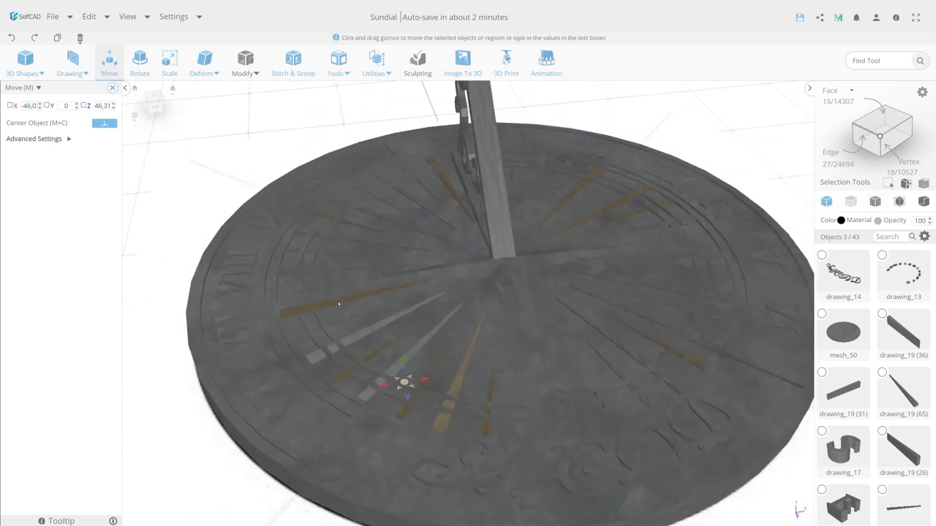
{"action": "left_click", "coordinate": [351, 267], "text": "shift"}
{"action": "left_click", "coordinate": [369, 239], "text": "shift"}
{"action": "left_click", "coordinate": [413, 199], "text": "shift"}
Step: Add the far-side grey hour bars, set their colour, and clear the selection
{"action": "right_click_drag", "start_coordinate": [413, 199], "coordinate": [578, 208]}
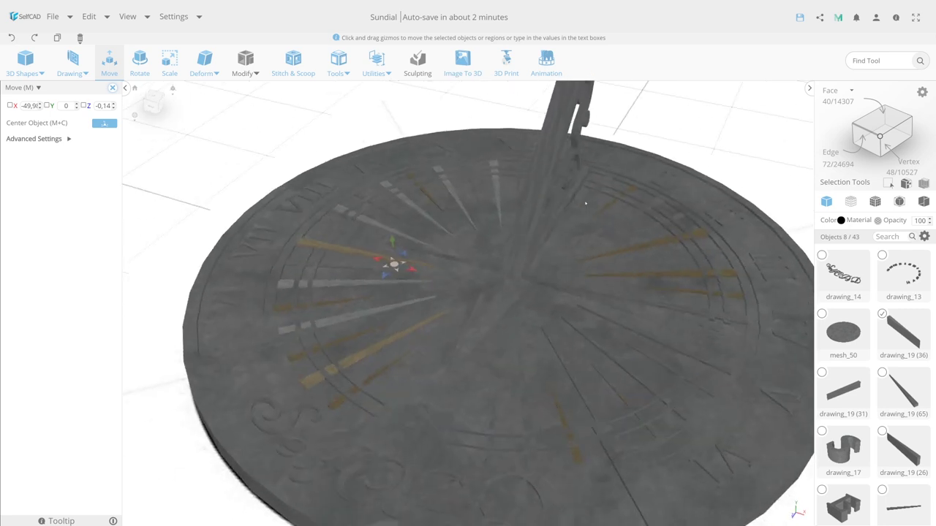
{"action": "left_click", "coordinate": [574, 211], "text": "shift"}
{"action": "left_click", "coordinate": [658, 242], "text": "shift"}
{"action": "left_click", "coordinate": [680, 275], "text": "shift"}
{"action": "left_click", "coordinate": [671, 309], "text": "shift"}
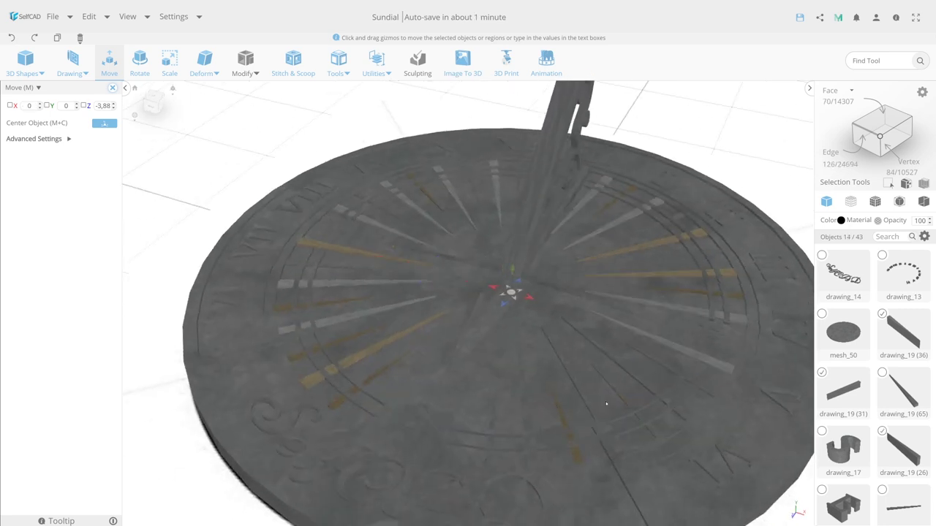
{"action": "left_click", "coordinate": [528, 415], "text": "shift"}
{"action": "left_click", "coordinate": [841, 220]}
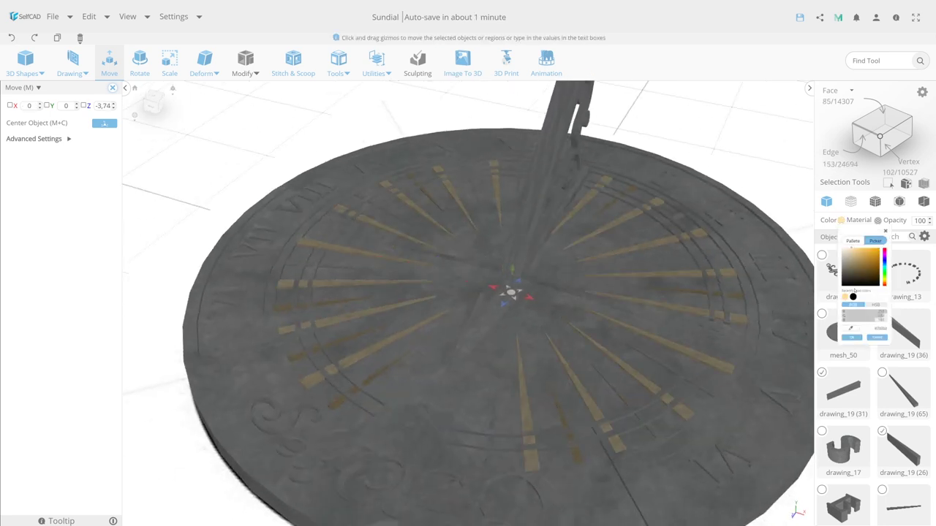
{"action": "left_click", "coordinate": [851, 337]}
{"action": "key", "text": "Escape"}
Step: Select the thin hour lines and pick a new colour for them
{"action": "left_click", "coordinate": [539, 440]}
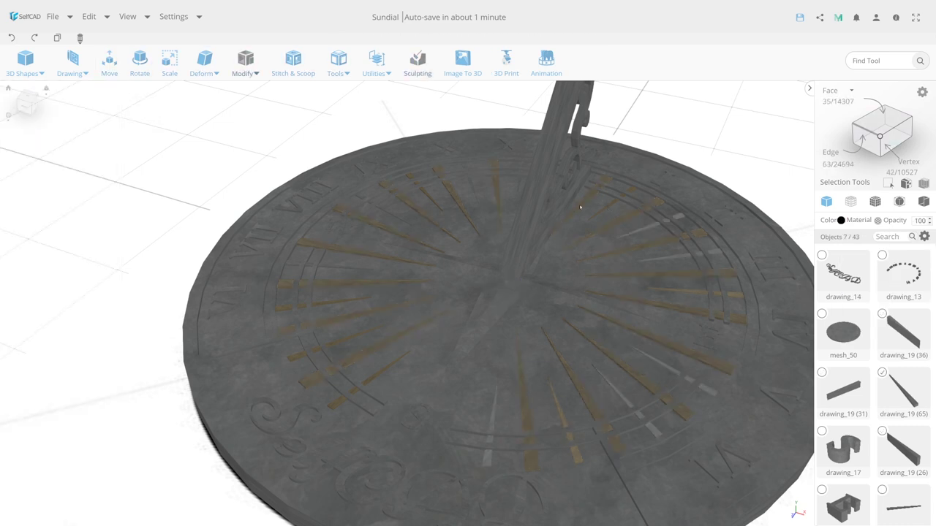
{"action": "left_click", "coordinate": [360, 236], "text": "shift"}
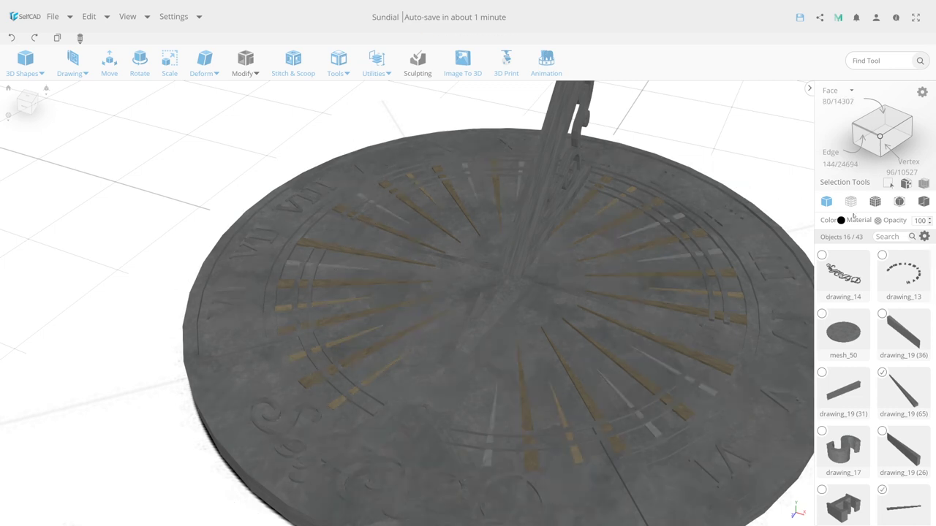
{"action": "left_click", "coordinate": [842, 220]}
{"action": "left_click", "coordinate": [854, 252]}
{"action": "scroll", "coordinate": [240, 249], "scroll_direction": "down", "scroll_amount": 5}
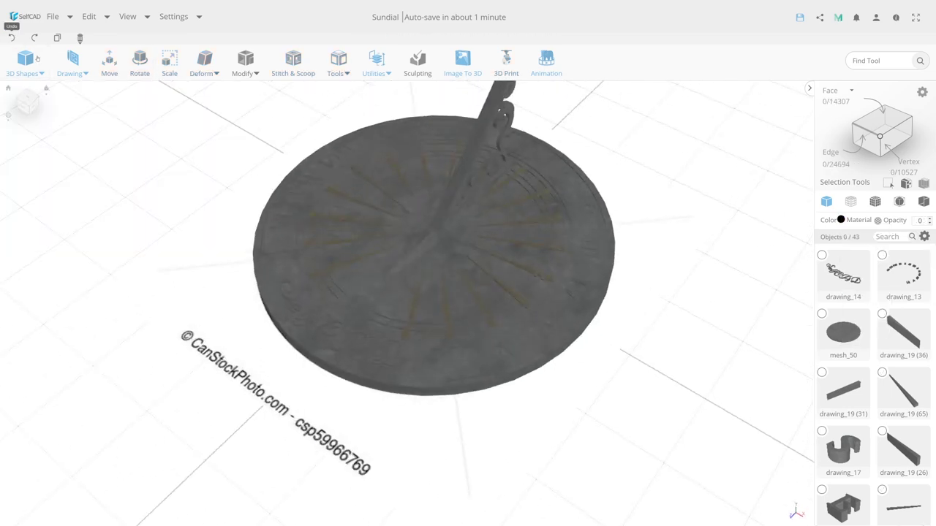
Step: Darken the thin hour lines' colour to black
{"action": "left_click_drag", "start_coordinate": [850, 253], "coordinate": [857, 284]}
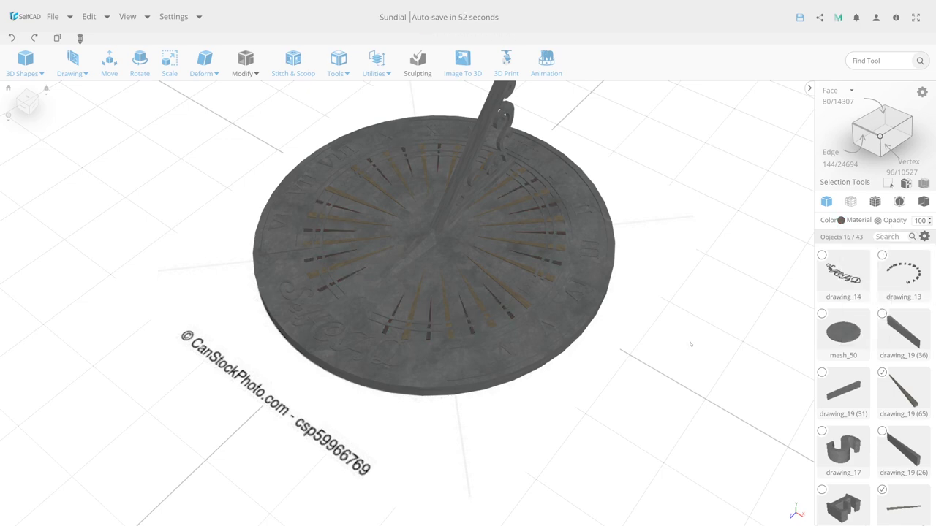
{"action": "scroll", "coordinate": [690, 341], "scroll_direction": "up", "scroll_amount": 2}
{"action": "left_click", "coordinate": [843, 258]}
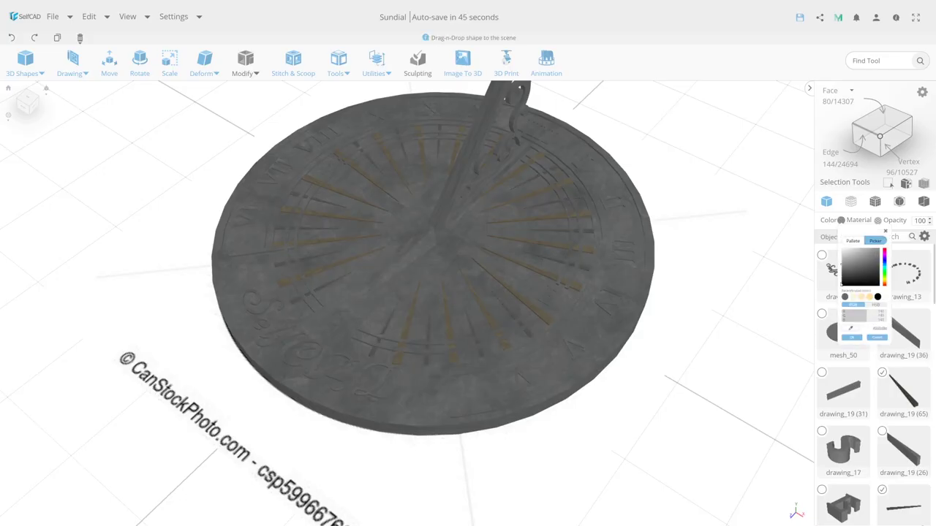
{"action": "left_click_drag", "start_coordinate": [453, 329], "coordinate": [456, 237]}
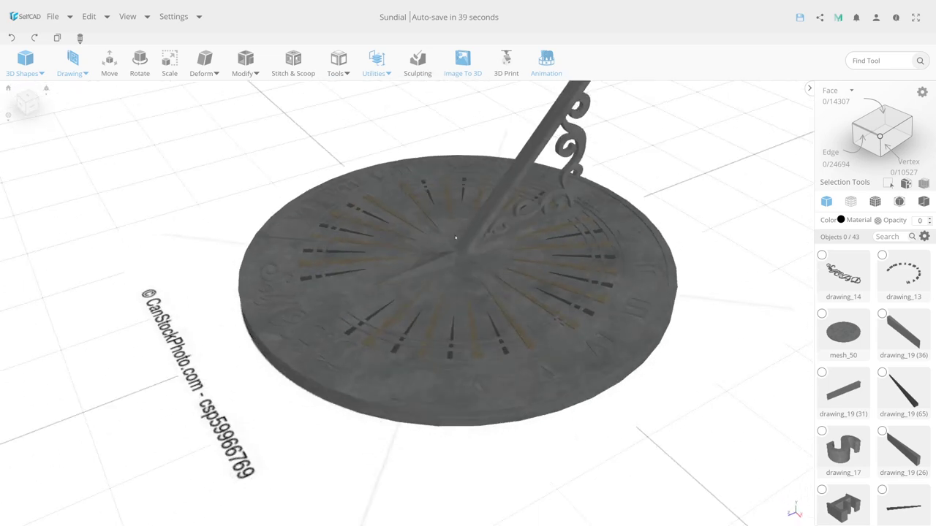
Step: Colour the gnomon and centre star gold
{"action": "left_click", "coordinate": [444, 262]}
{"action": "left_click", "coordinate": [533, 204], "text": "shift"}
{"action": "left_click", "coordinate": [526, 146], "text": "shift"}
{"action": "left_click", "coordinate": [841, 220]}
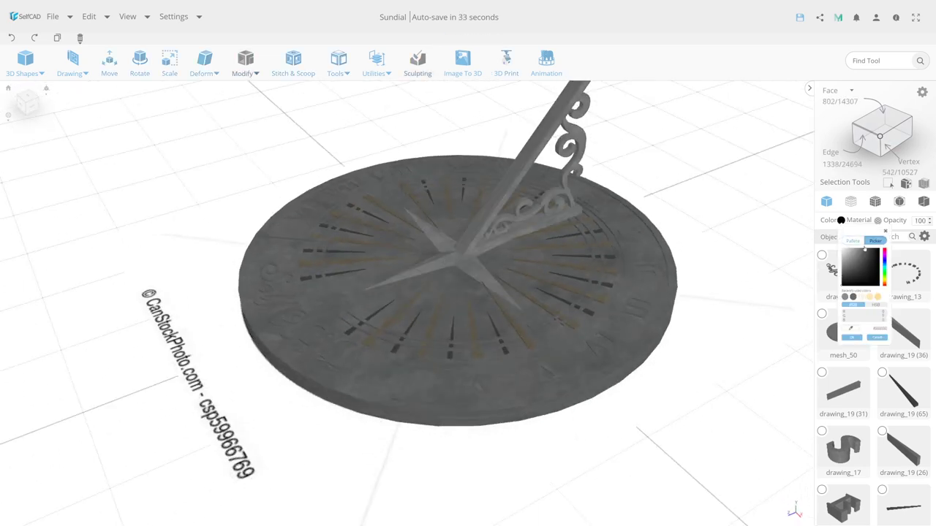
Step: Make the W and E letters, SelfCAD lettering and Roman numerals dark grey
{"action": "left_click_drag", "start_coordinate": [556, 314], "coordinate": [584, 285]}
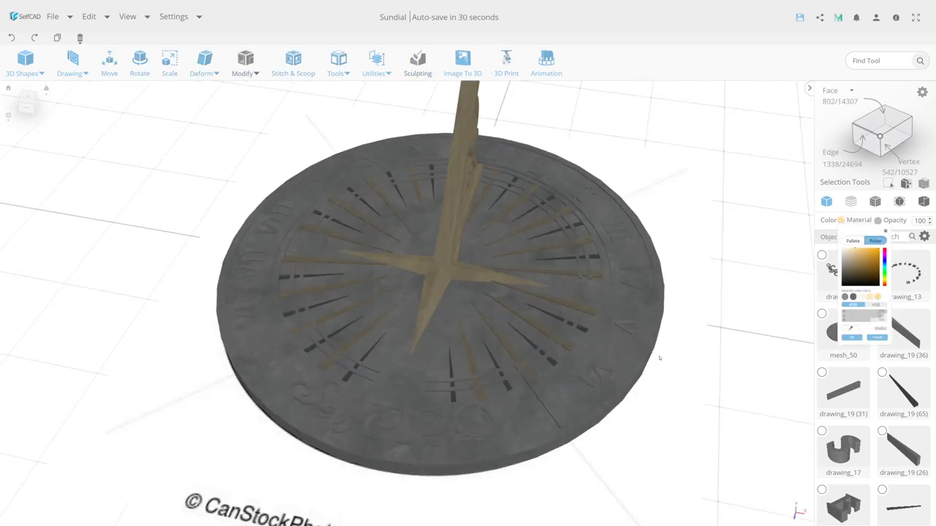
{"action": "left_click", "coordinate": [579, 271]}
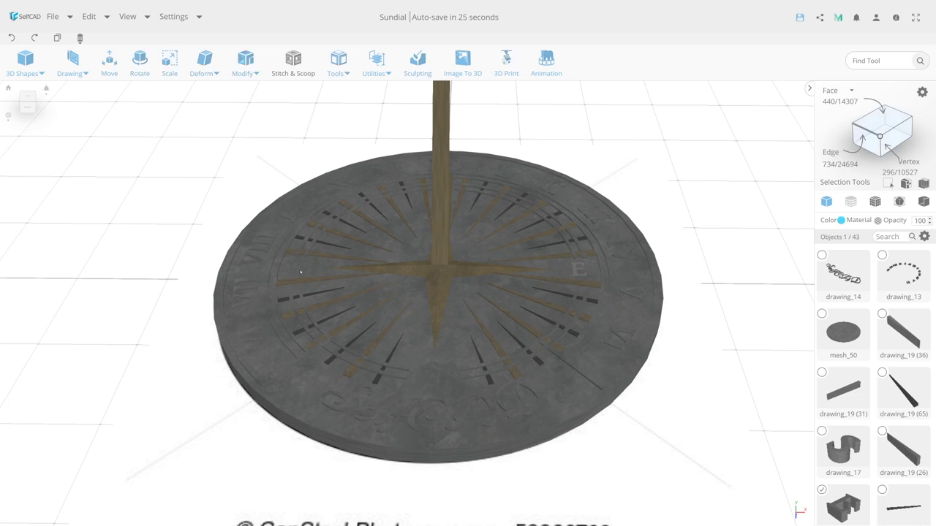
{"action": "left_click", "coordinate": [453, 414], "text": "shift"}
{"action": "left_click", "coordinate": [624, 337], "text": "shift"}
{"action": "left_click", "coordinate": [841, 221]}
{"action": "left_click", "coordinate": [853, 297]}
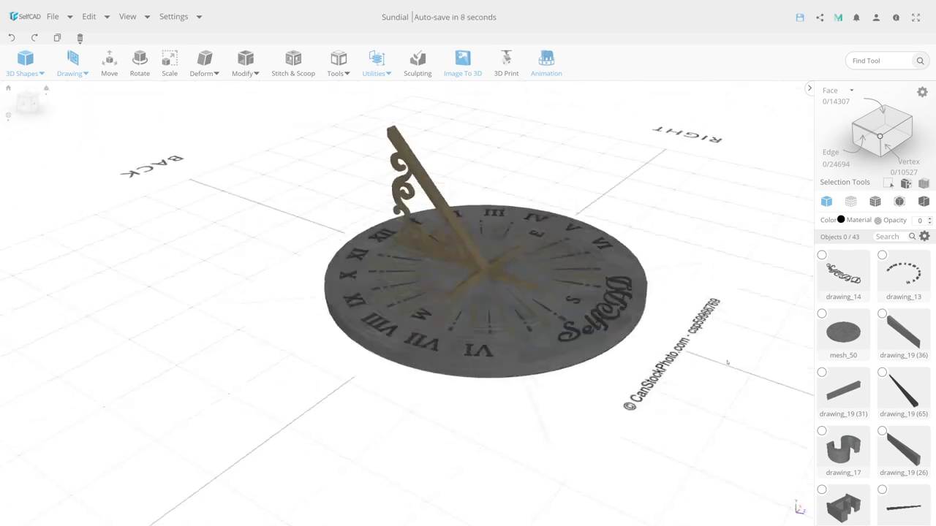
{"action": "right_click_drag", "start_coordinate": [672, 317], "coordinate": [380, 322]}
Step: Turn on the environment map background and make the floor plane more see-through
{"action": "left_click", "coordinate": [173, 16]}
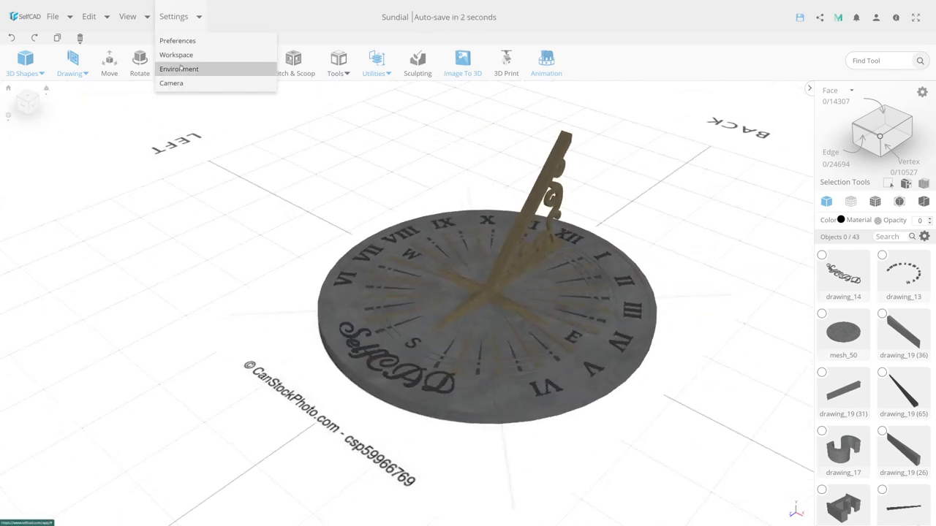
{"action": "left_click", "coordinate": [179, 71]}
{"action": "left_click", "coordinate": [69, 145]}
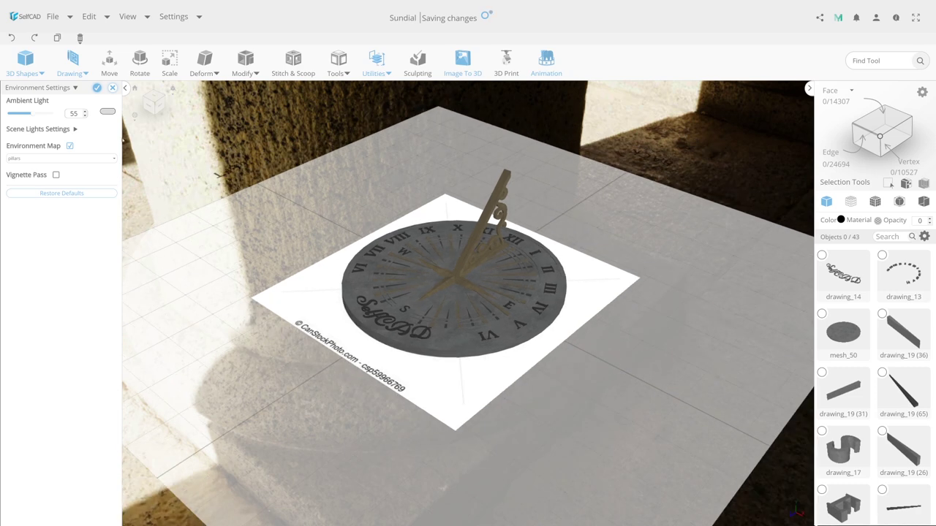
{"action": "left_click", "coordinate": [183, 55]}
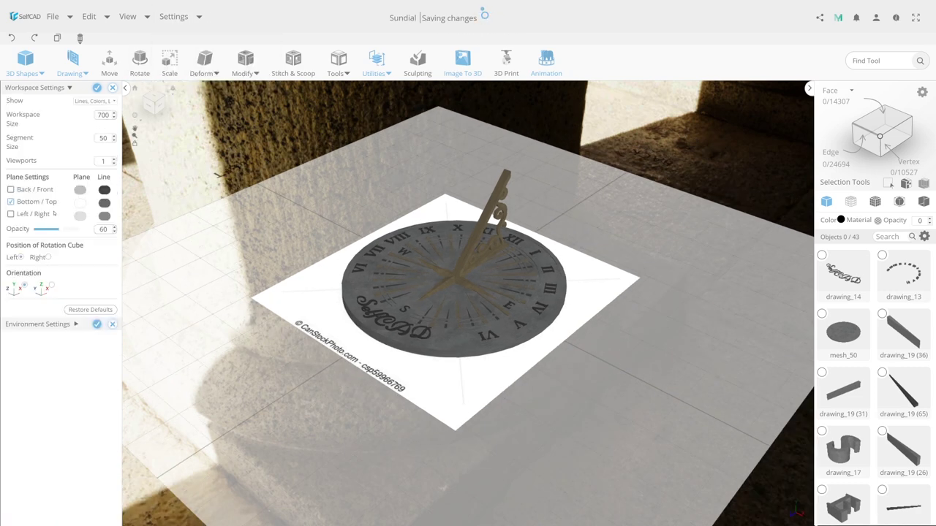
{"action": "left_click", "coordinate": [55, 231]}
Step: Try the Forest environment map, settle on Pillars, and nudge the ambient light up
{"action": "left_click", "coordinate": [129, 17]}
{"action": "left_click", "coordinate": [146, 88]}
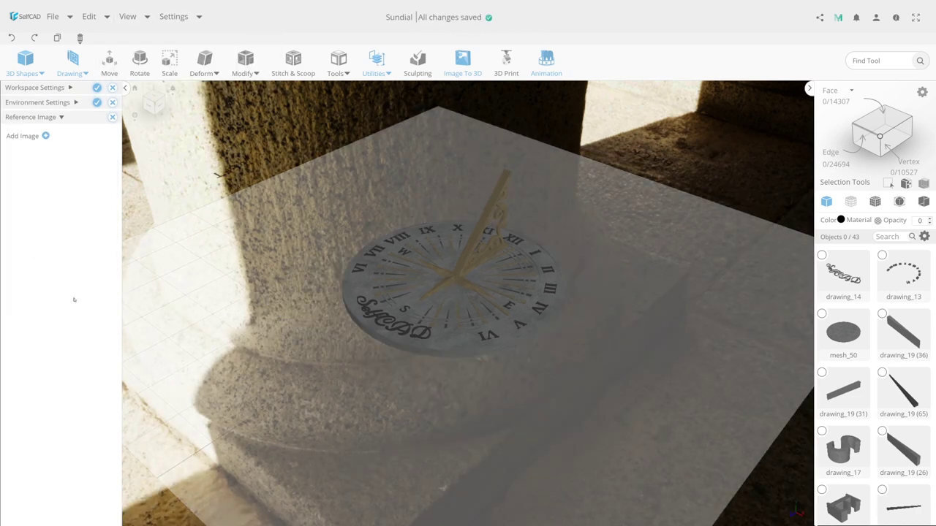
{"action": "left_click", "coordinate": [112, 118]}
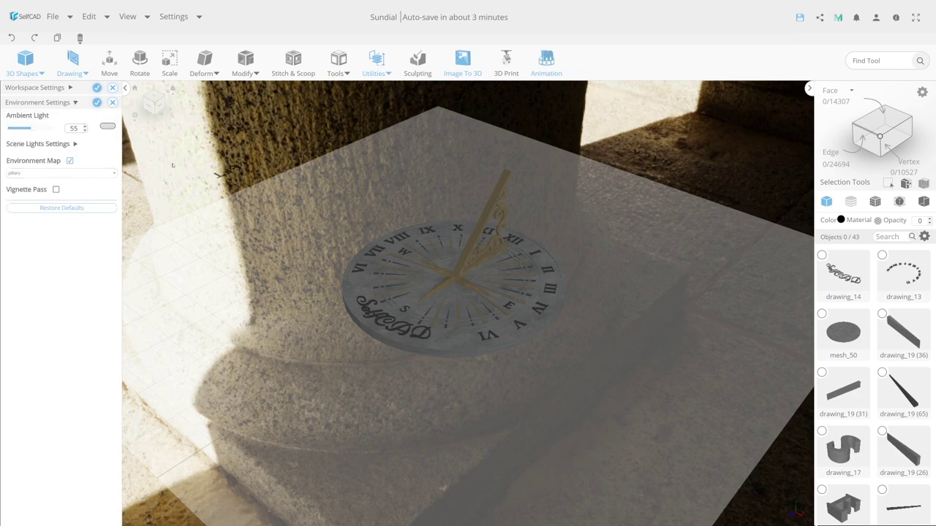
{"action": "mouse_move", "coordinate": [172, 165]}
{"action": "left_mouse_down"}
{"action": "mouse_move", "coordinate": [570, 272]}
{"action": "mouse_move", "coordinate": [270, 244]}
{"action": "left_mouse_up"}
{"action": "left_click", "coordinate": [61, 173]}
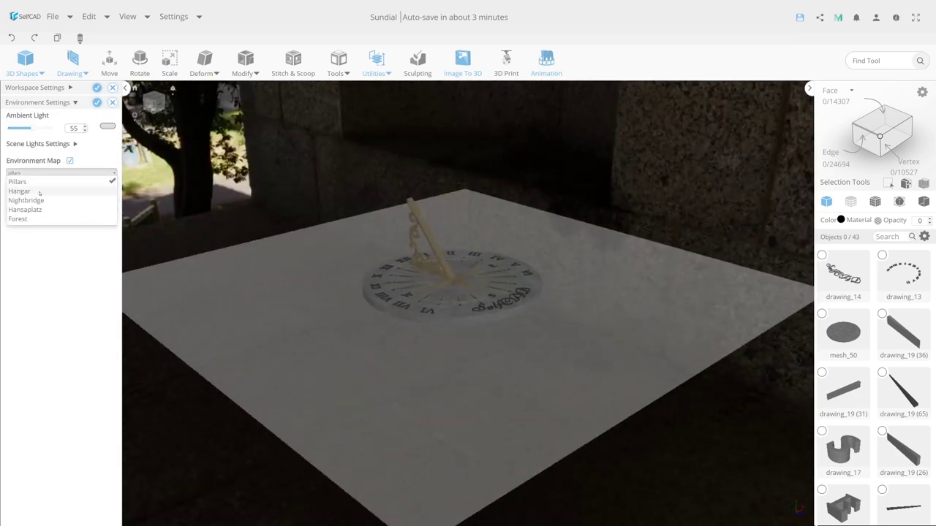
{"action": "left_click", "coordinate": [62, 174]}
{"action": "left_click", "coordinate": [62, 173]}
{"action": "left_click", "coordinate": [18, 219]}
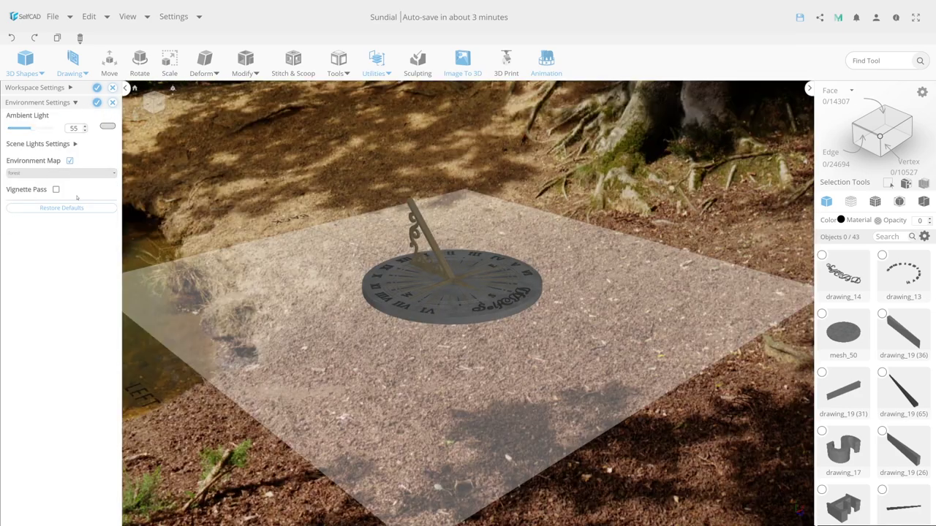
{"action": "left_click_drag", "start_coordinate": [182, 256], "coordinate": [370, 315]}
{"action": "left_click", "coordinate": [73, 179]}
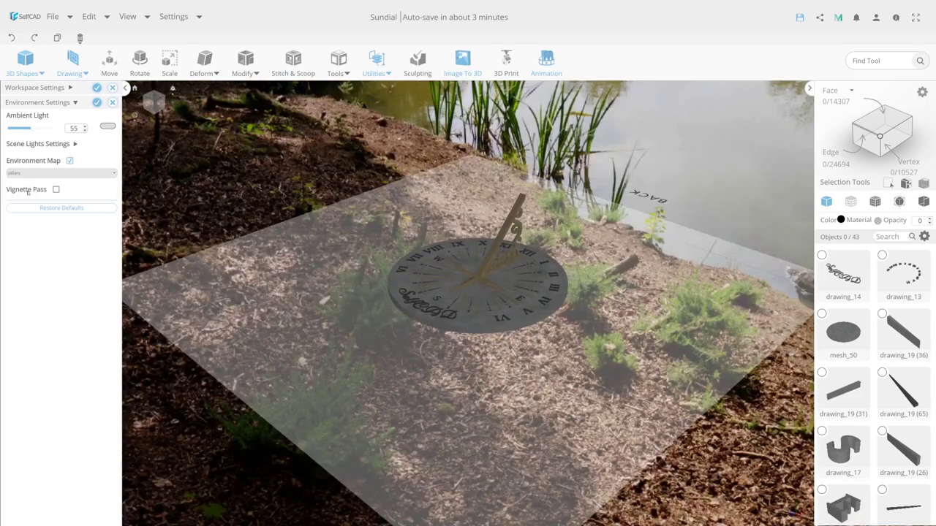
{"action": "left_click", "coordinate": [56, 191]}
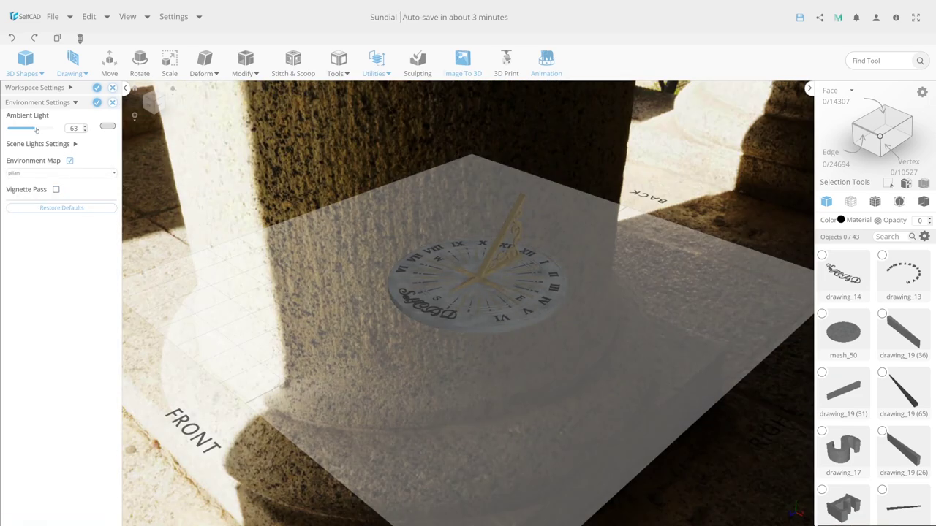
{"action": "left_click_drag", "start_coordinate": [31, 129], "coordinate": [35, 129]}
Step: Expand Scene Lights Settings and turn on all four scene lights
{"action": "left_click", "coordinate": [74, 144]}
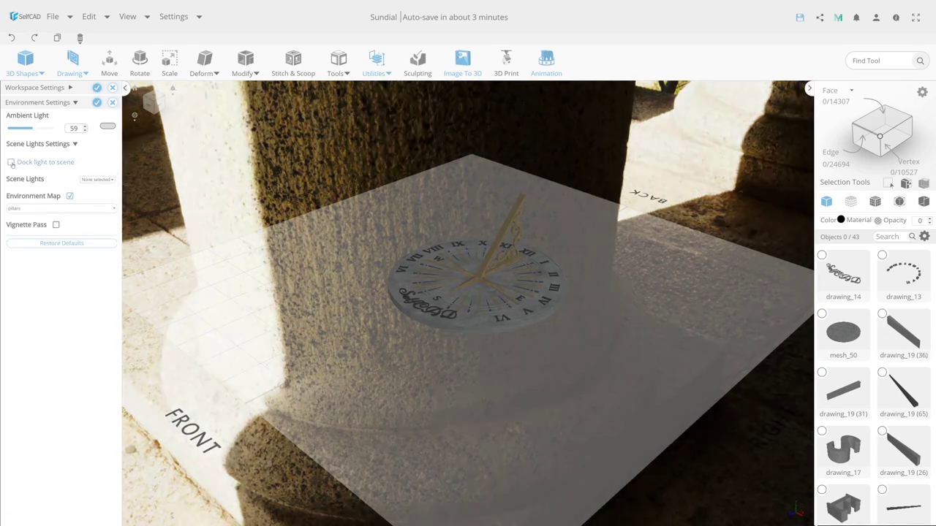
{"action": "left_click", "coordinate": [97, 179]}
{"action": "left_click", "coordinate": [95, 183]}
{"action": "scroll", "coordinate": [459, 272], "scroll_direction": "up", "scroll_amount": 2}
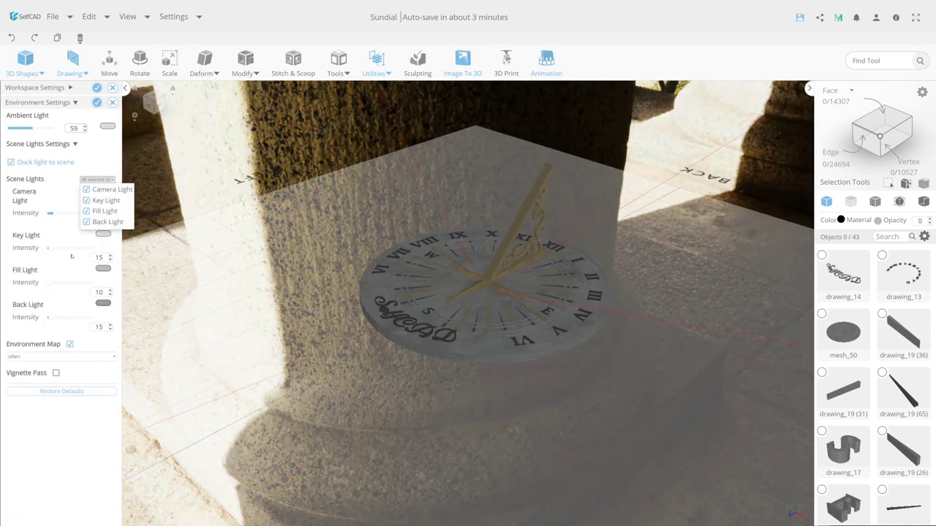
{"action": "left_click", "coordinate": [71, 257]}
Step: Set light intensities to camera 61, key 7, fill 28 and back 60
{"action": "left_click_drag", "start_coordinate": [49, 214], "coordinate": [62, 214]}
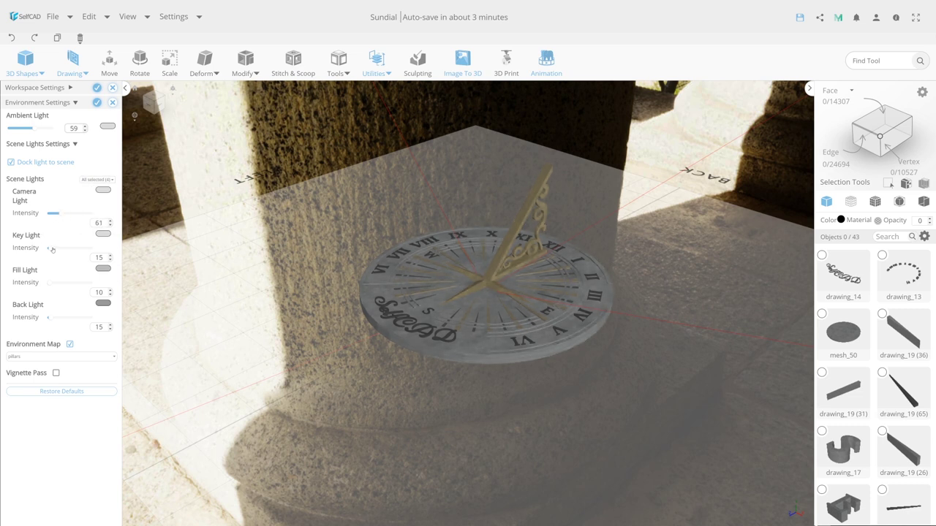
{"action": "left_click_drag", "start_coordinate": [52, 250], "coordinate": [49, 250]}
{"action": "left_click_drag", "start_coordinate": [47, 283], "coordinate": [54, 286]}
{"action": "left_click_drag", "start_coordinate": [53, 319], "coordinate": [68, 319]}
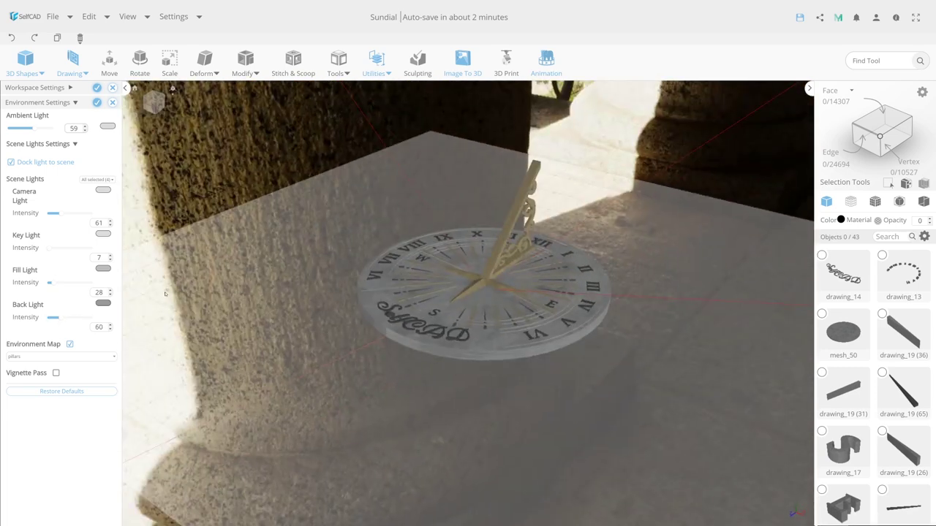
Step: Collapse the lights panel and return to Workspace Settings to fade the floor plane
{"action": "left_click", "coordinate": [54, 144]}
{"action": "left_click", "coordinate": [97, 104]}
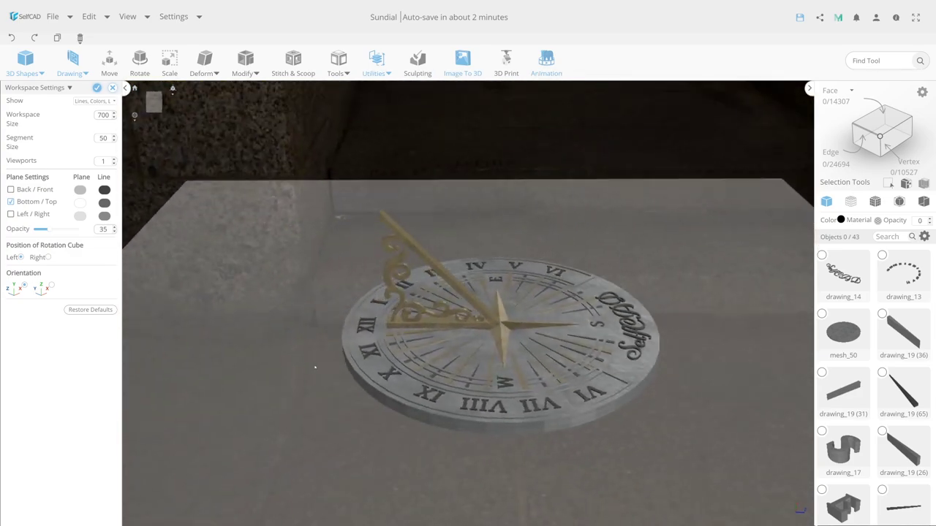
{"action": "right_click_drag", "start_coordinate": [315, 367], "coordinate": [488, 356]}
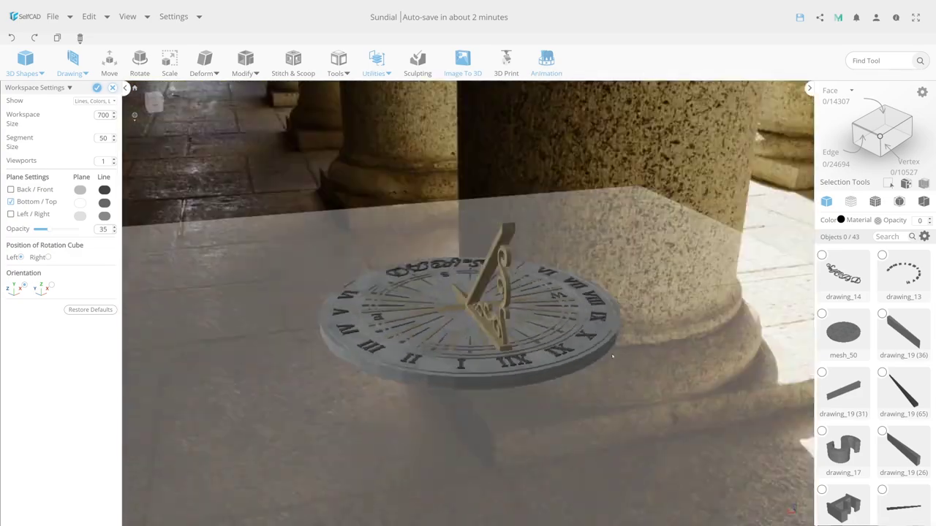